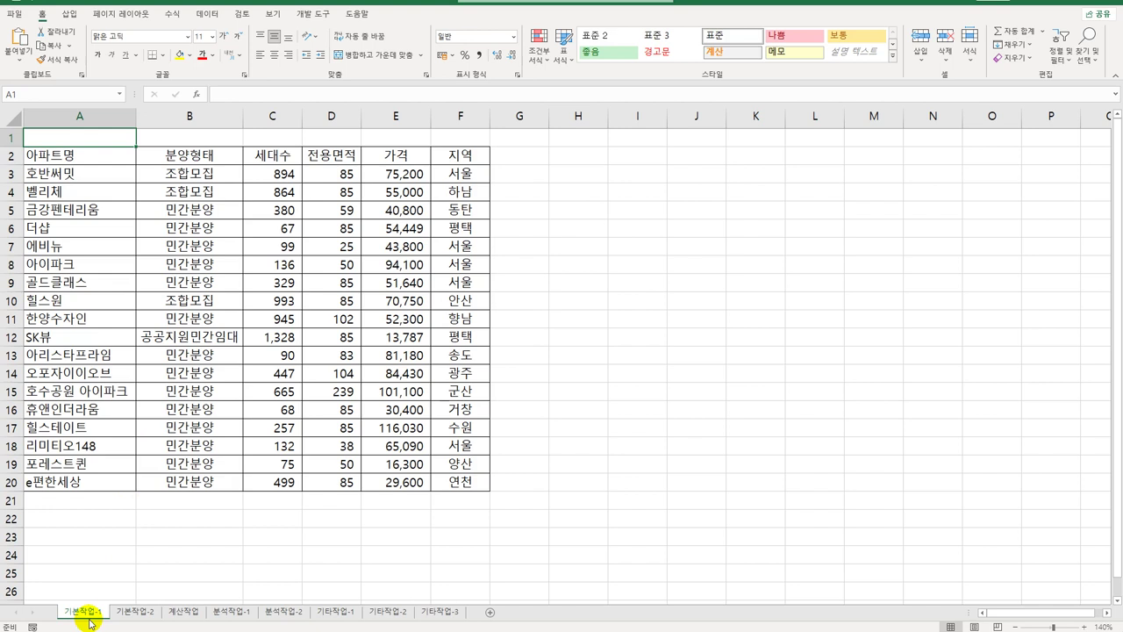
Enter the label 조건 in cell A22 as the heading of the filter criteria.
left_click(77, 525)
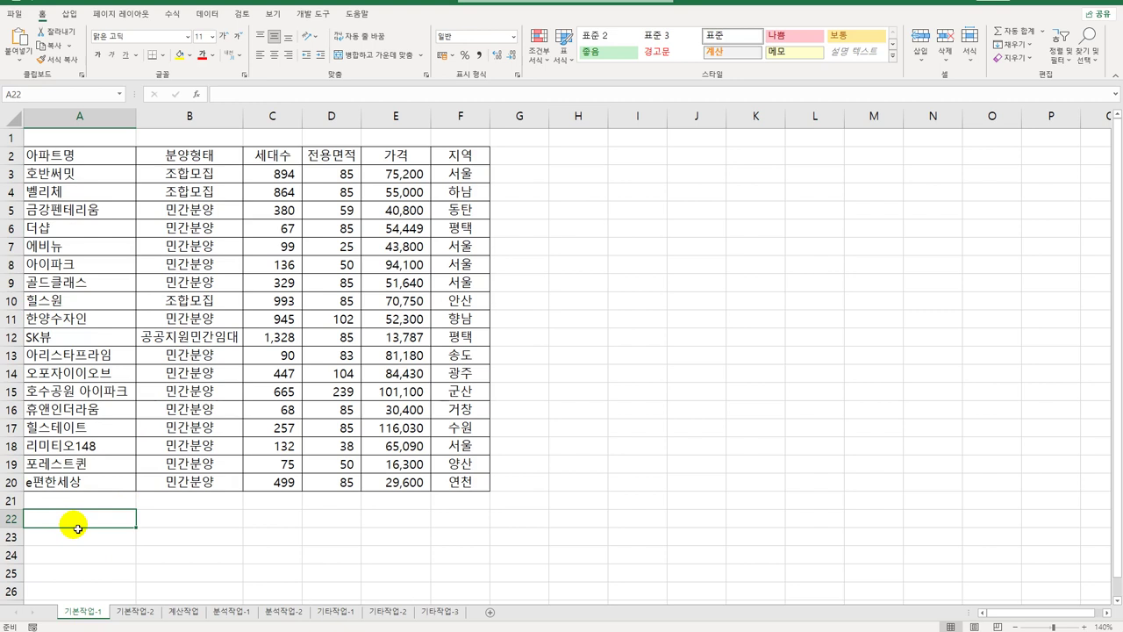
type("abc")
key("BackSpace")
key("BackSpace")
key("BackSpace")
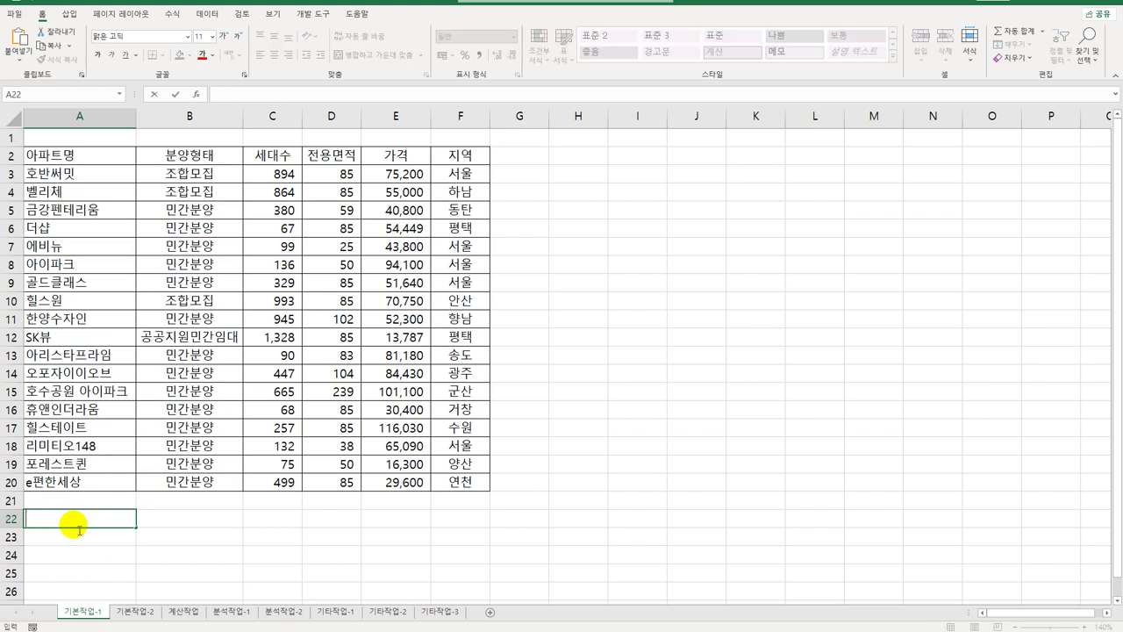
type("조건")
key("Return")
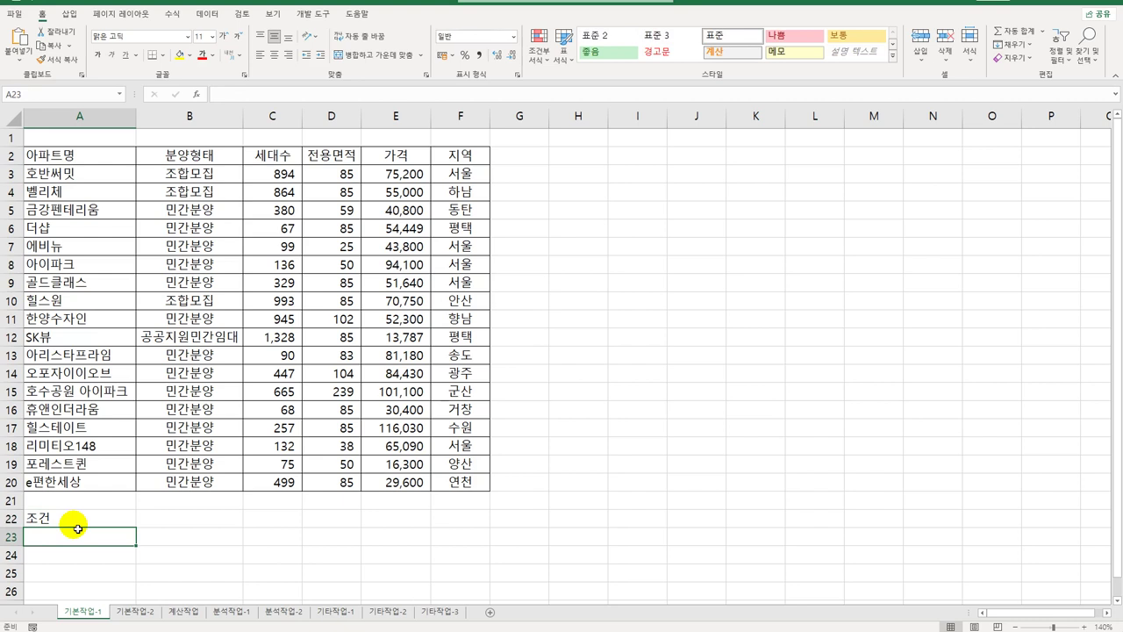
Start an AND formula in cell A23 with the first condition F3<>"서울".
type("=")
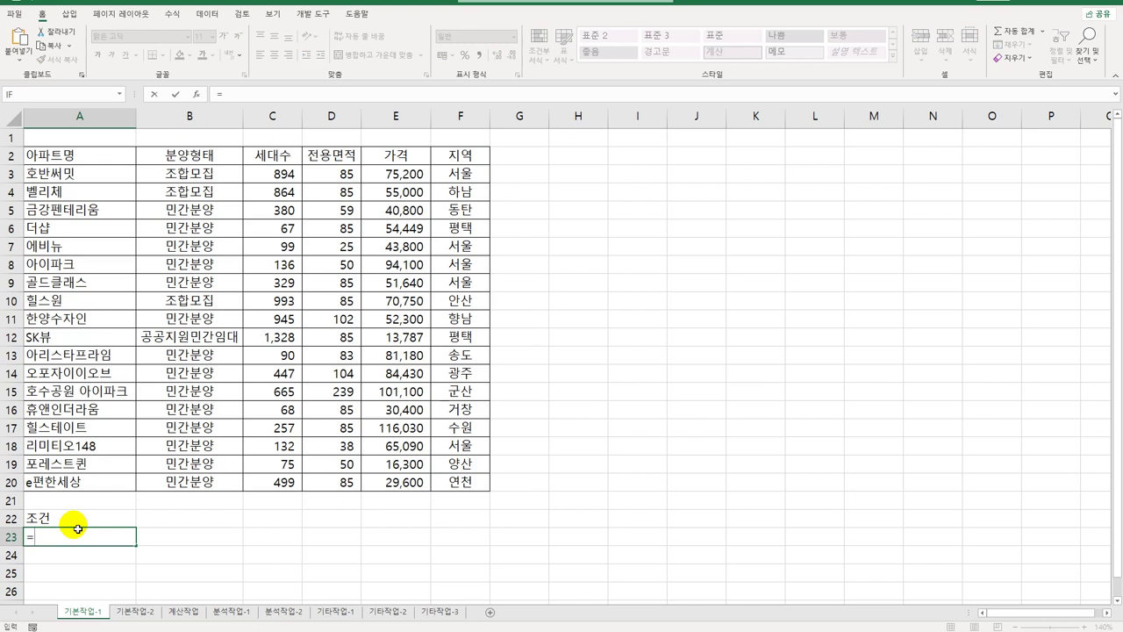
type("and(")
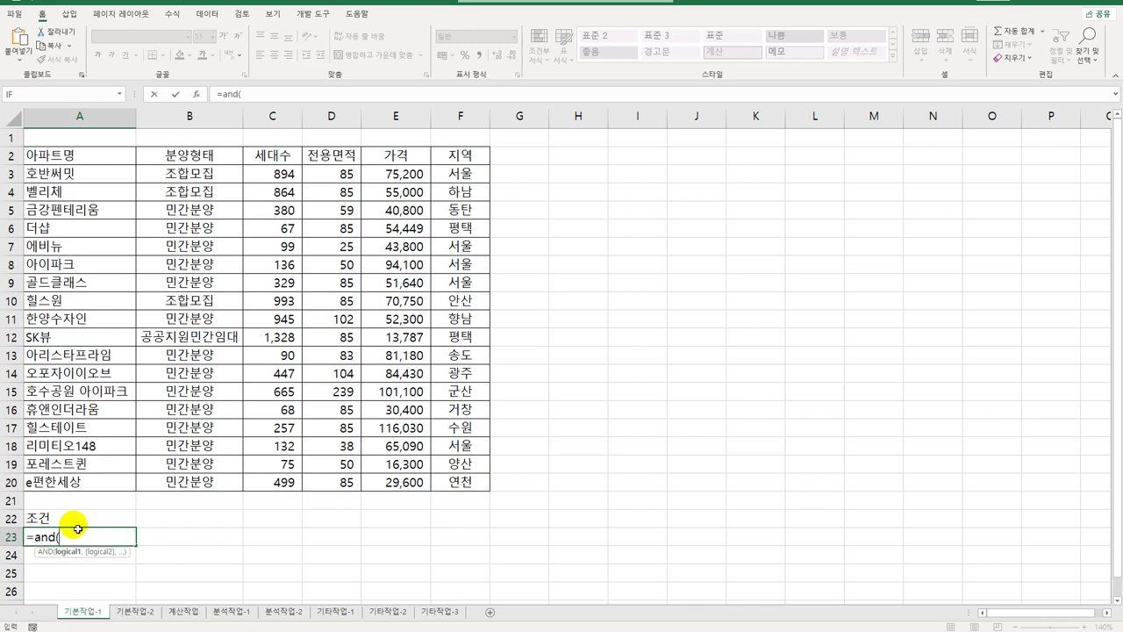
left_click(460, 178)
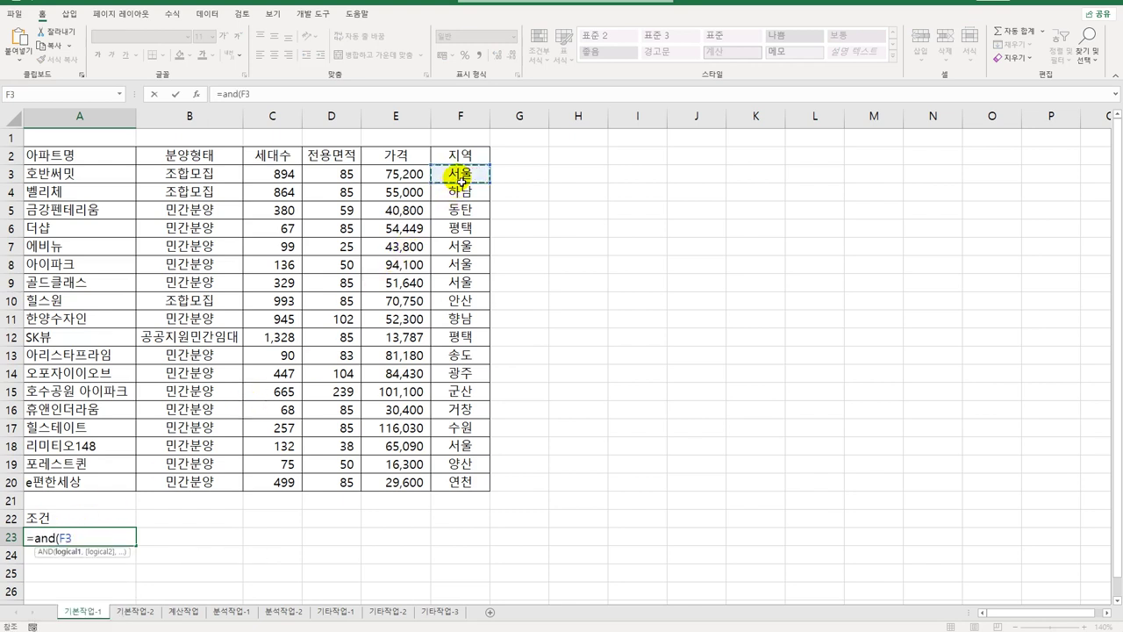
type("<>\"")
type("서울")
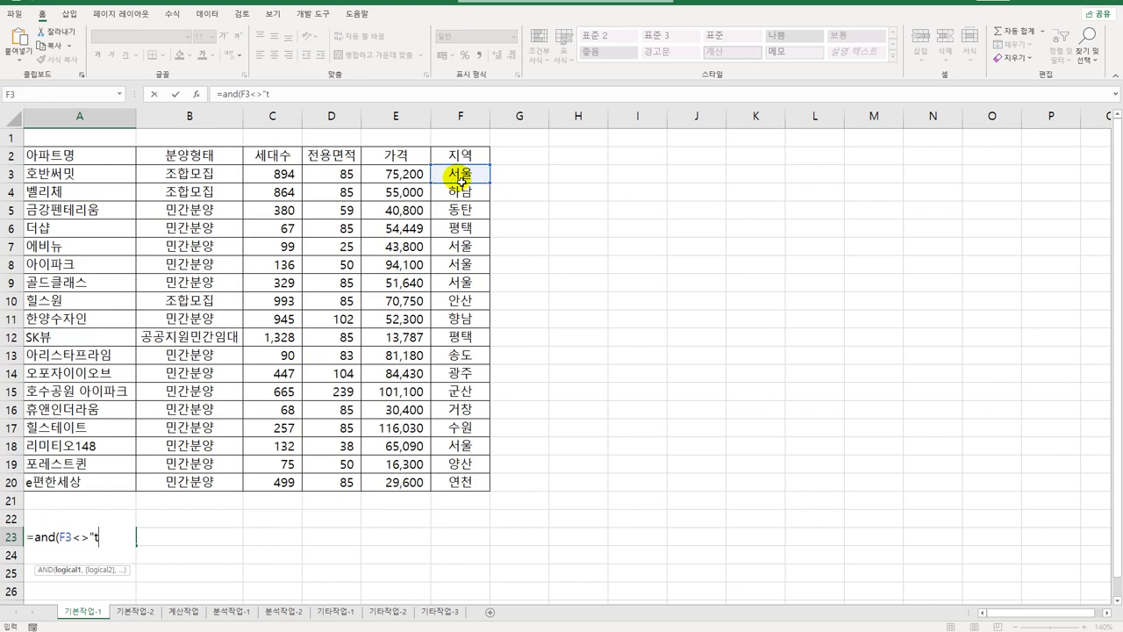
type("\",")
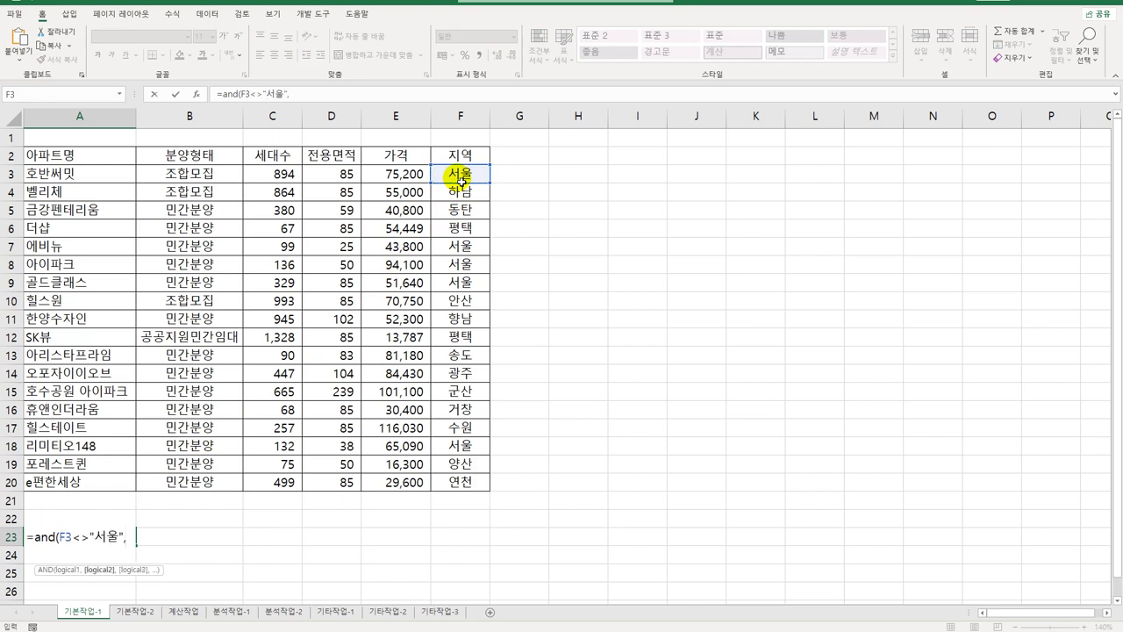
Complete the A23 formula with the second condition E3>AVERAGE($E$3:$E$20), using an absolute reference for the price range.
left_click(422, 175)
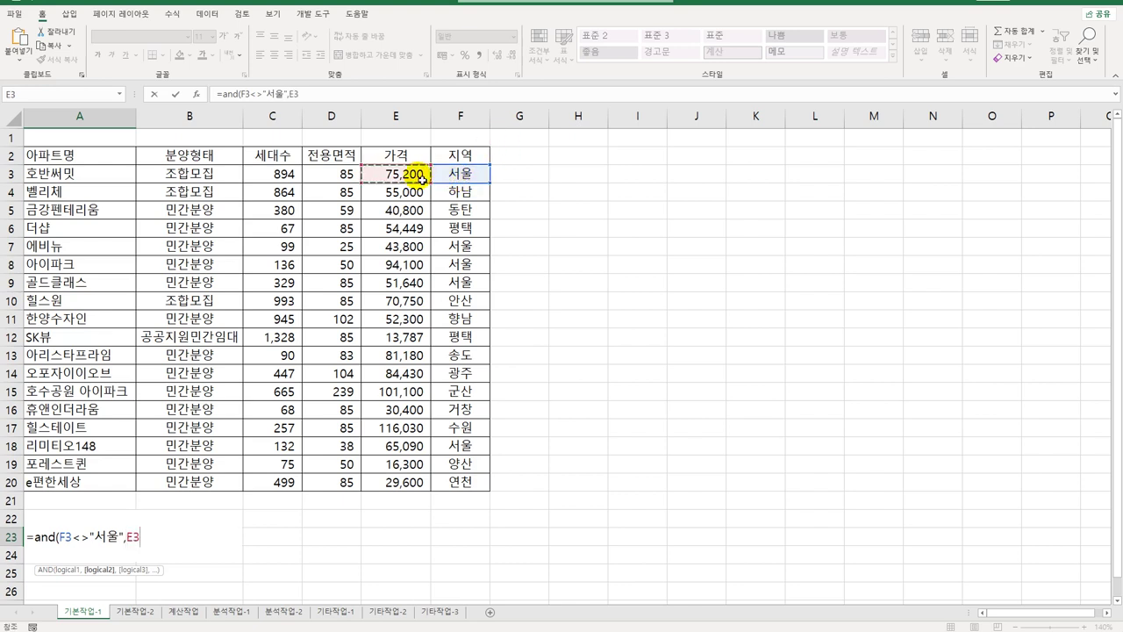
type(">ㄴ")
key("BackSpace")
type("s")
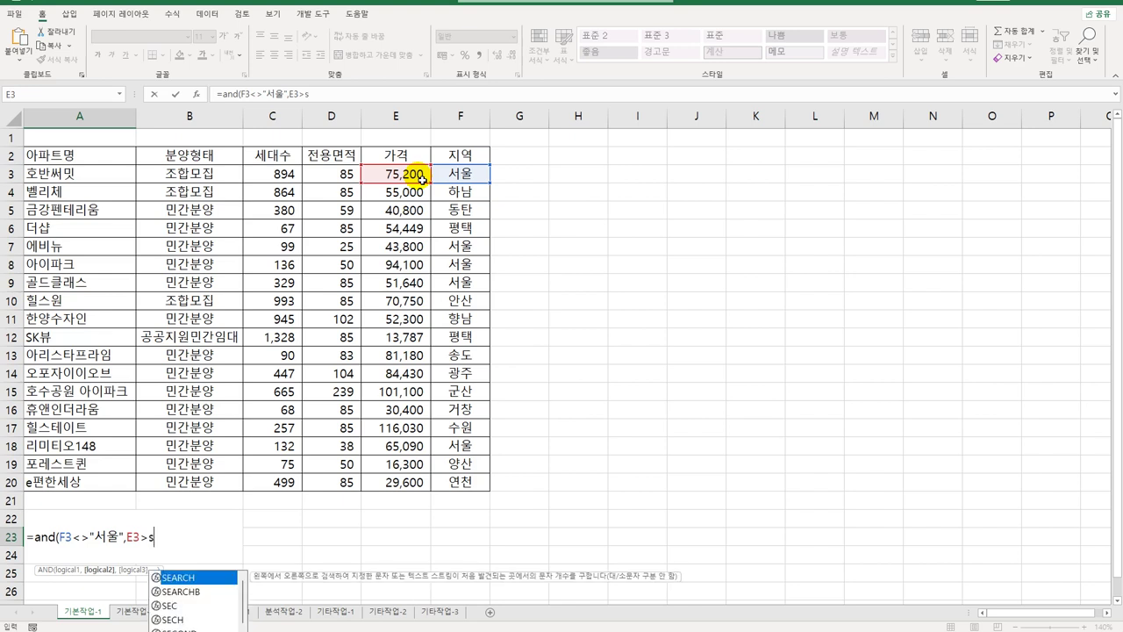
key("BackSpace")
type("av")
key("Down")
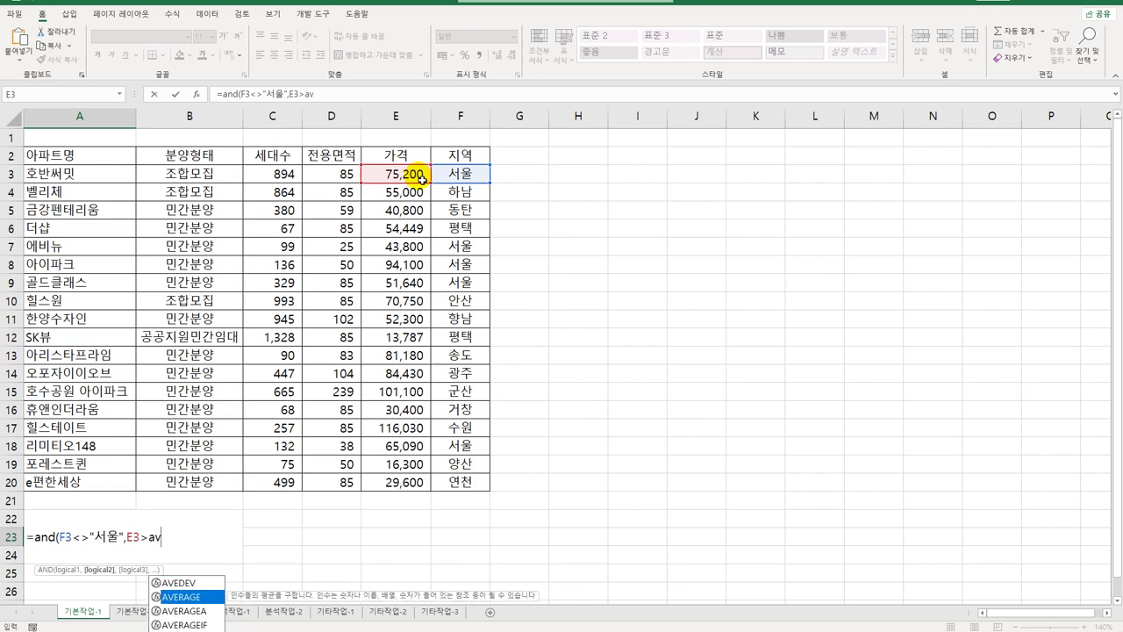
key("Tab")
left_click_drag(422, 175, 386, 482)
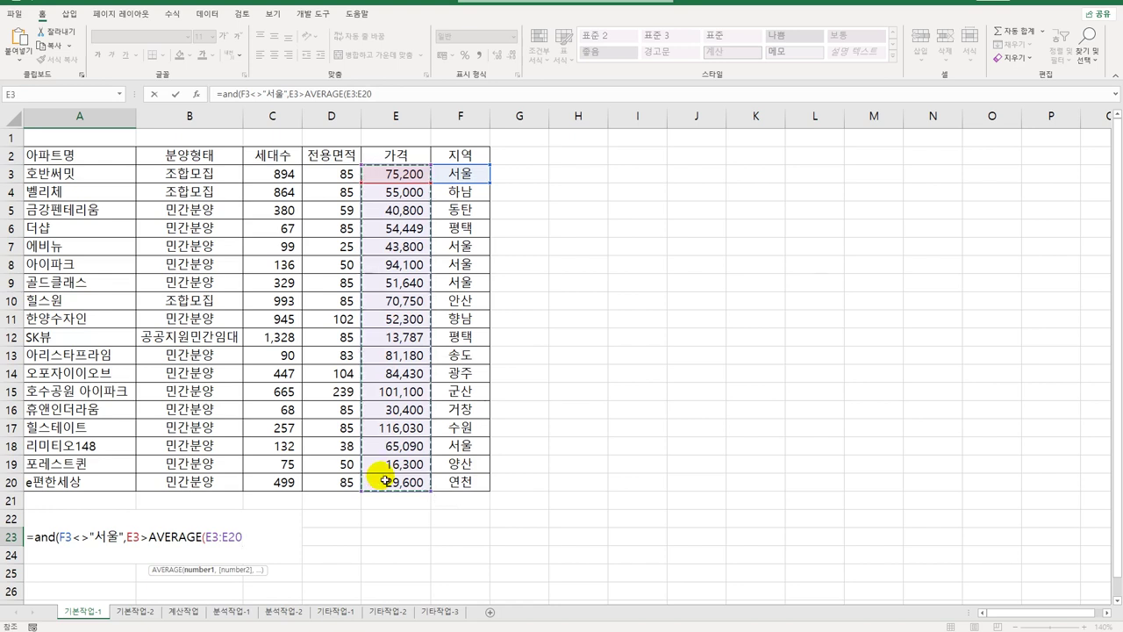
key("F4")
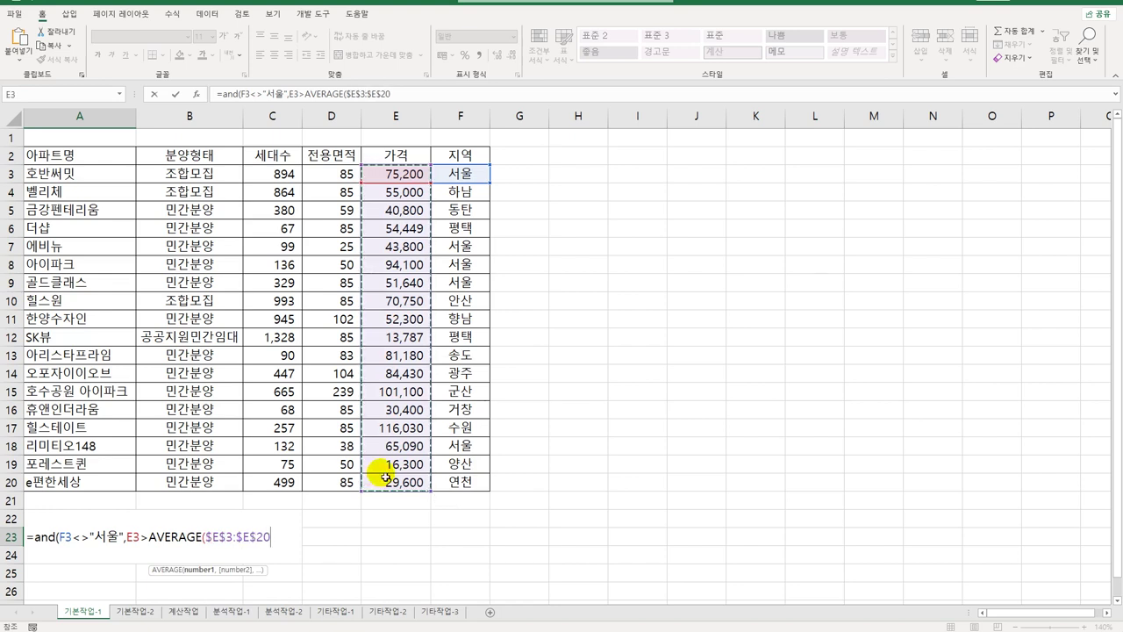
type(")")
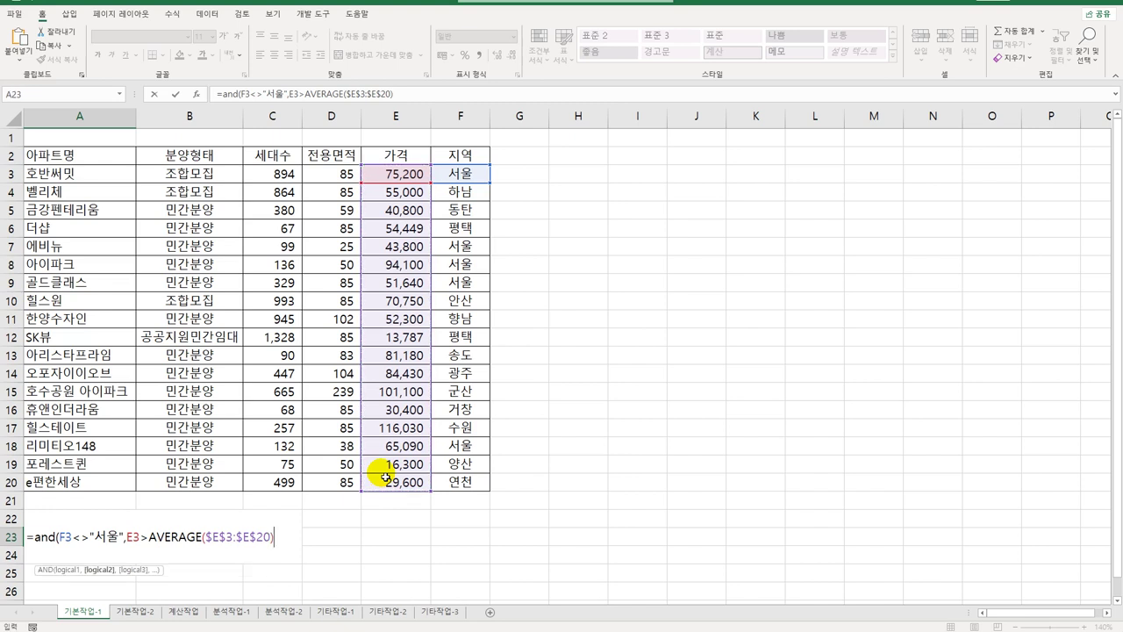
key("Return")
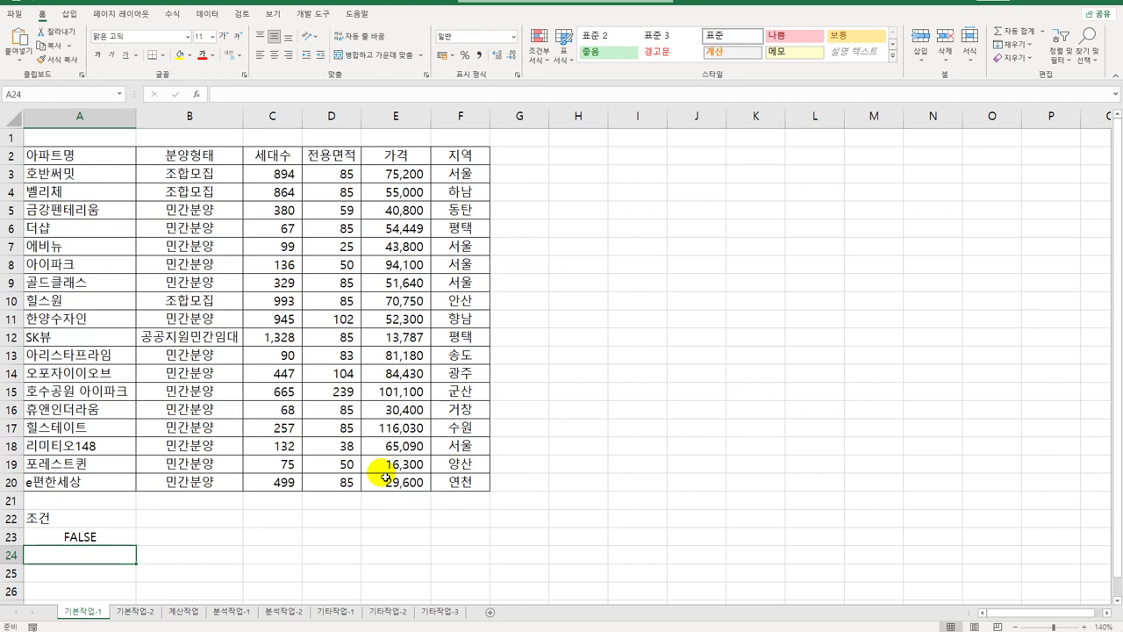
Set up an advanced filter on the apartment table A2:F20 with A22:A23 as the criteria range.
left_click(309, 300)
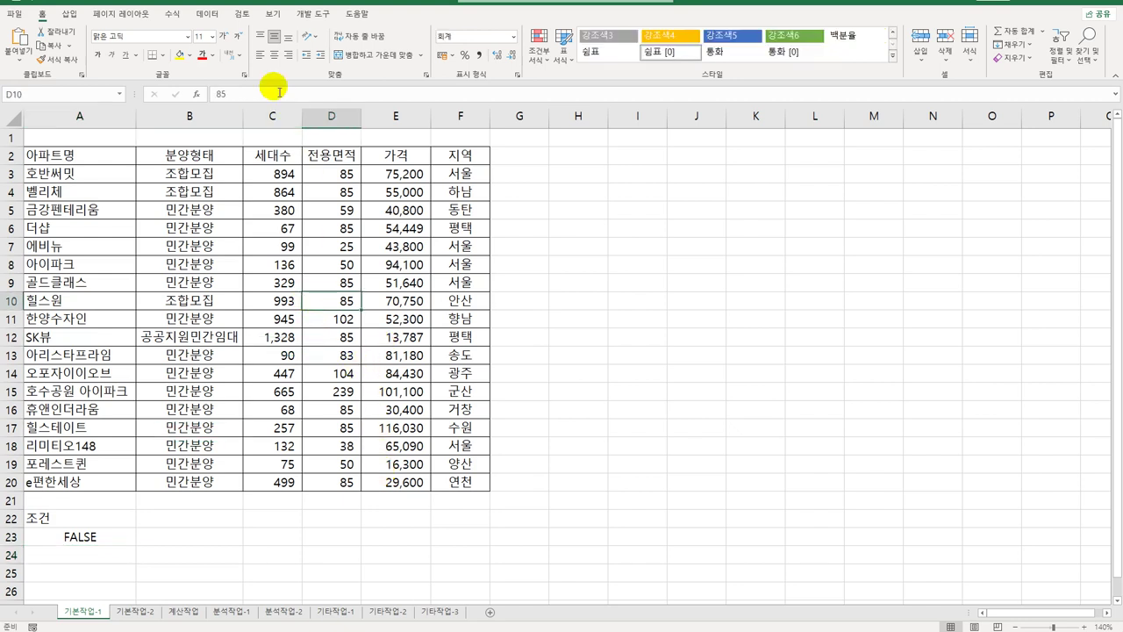
left_click(207, 14)
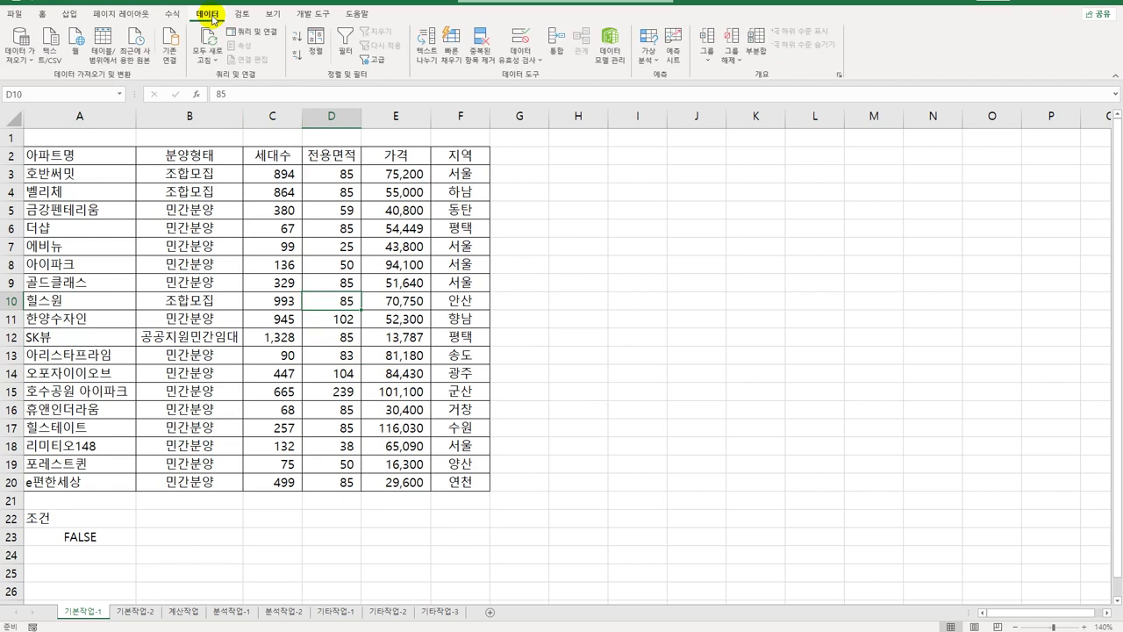
left_click(372, 59)
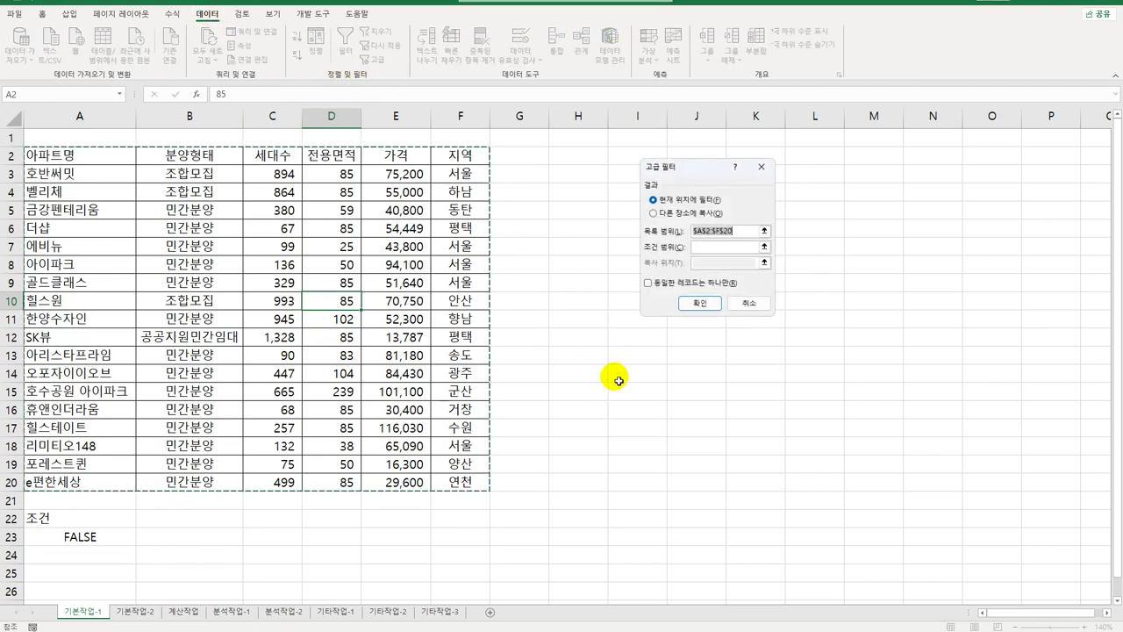
left_click(730, 247)
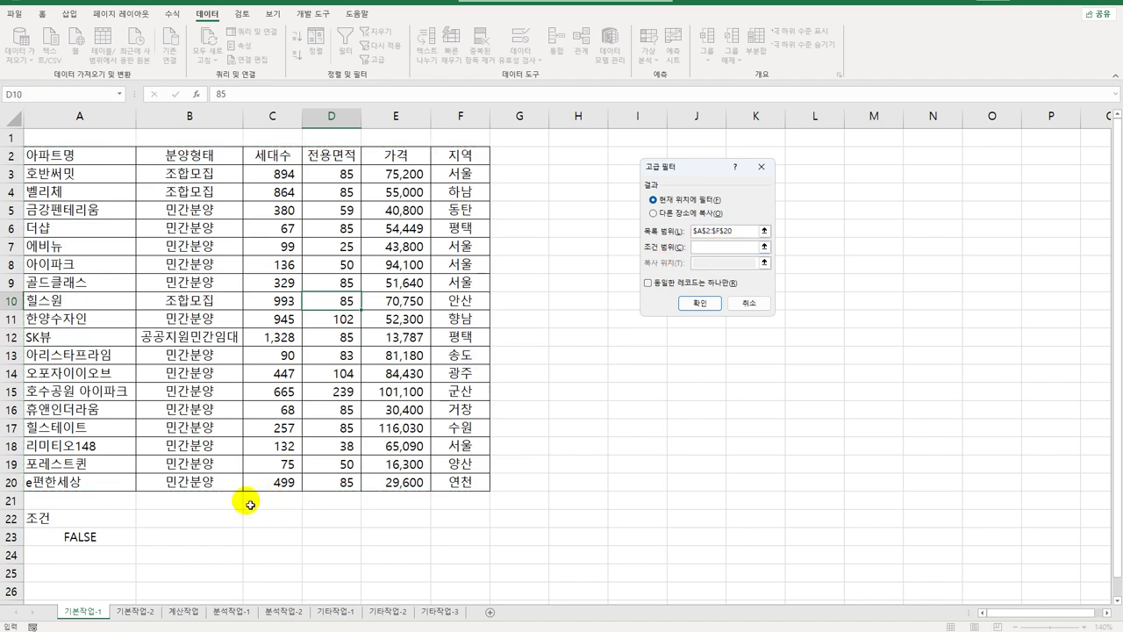
left_click_drag(105, 520, 104, 540)
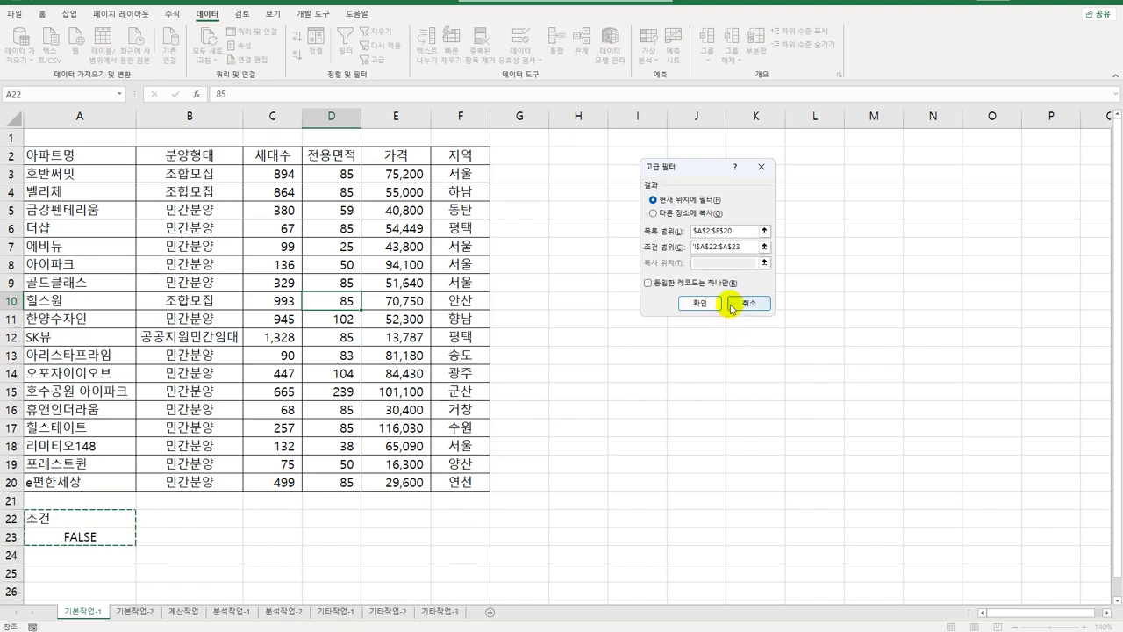
Copy the advanced filter results to another location starting at cell A25 and run the filter.
left_click(654, 213)
left_click(724, 262)
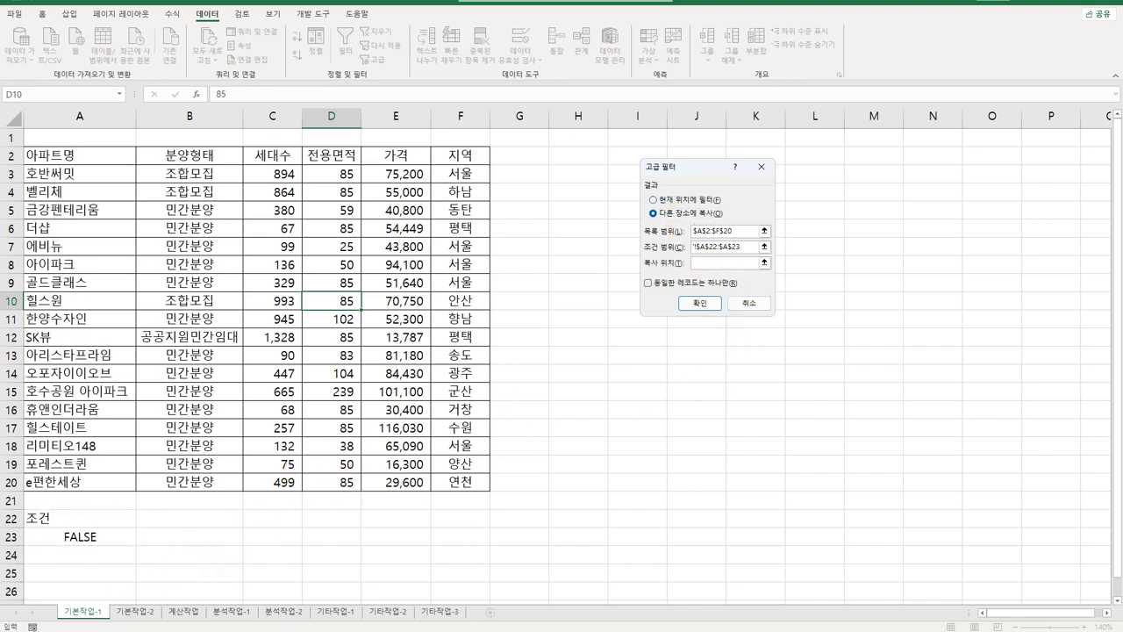
left_click(98, 575)
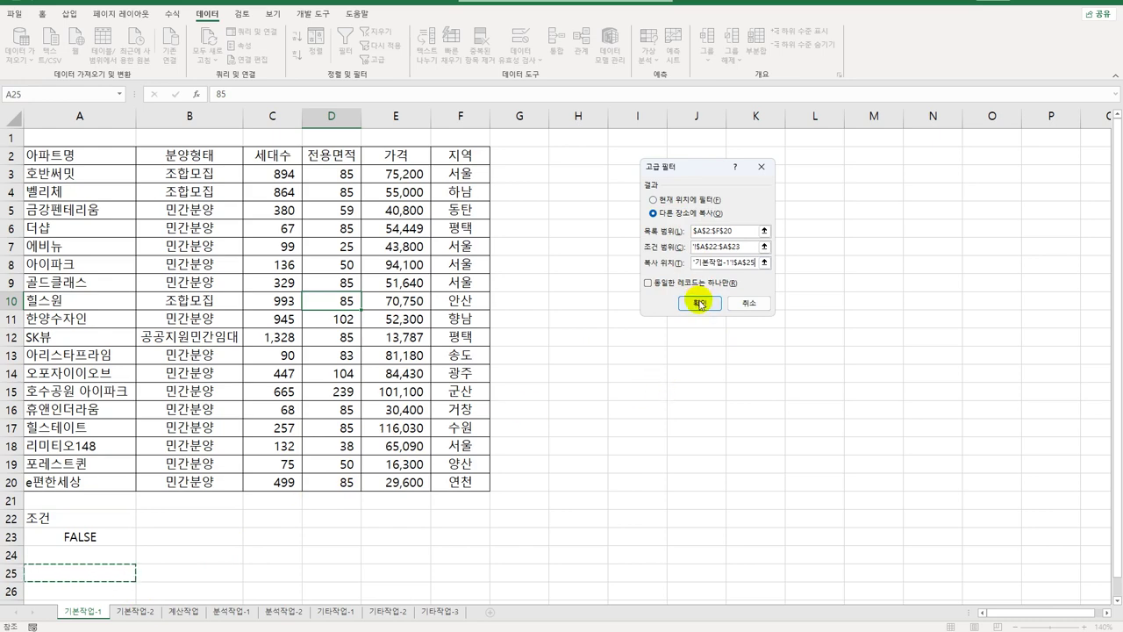
left_click(699, 304)
scroll(614, 371, "down", 3)
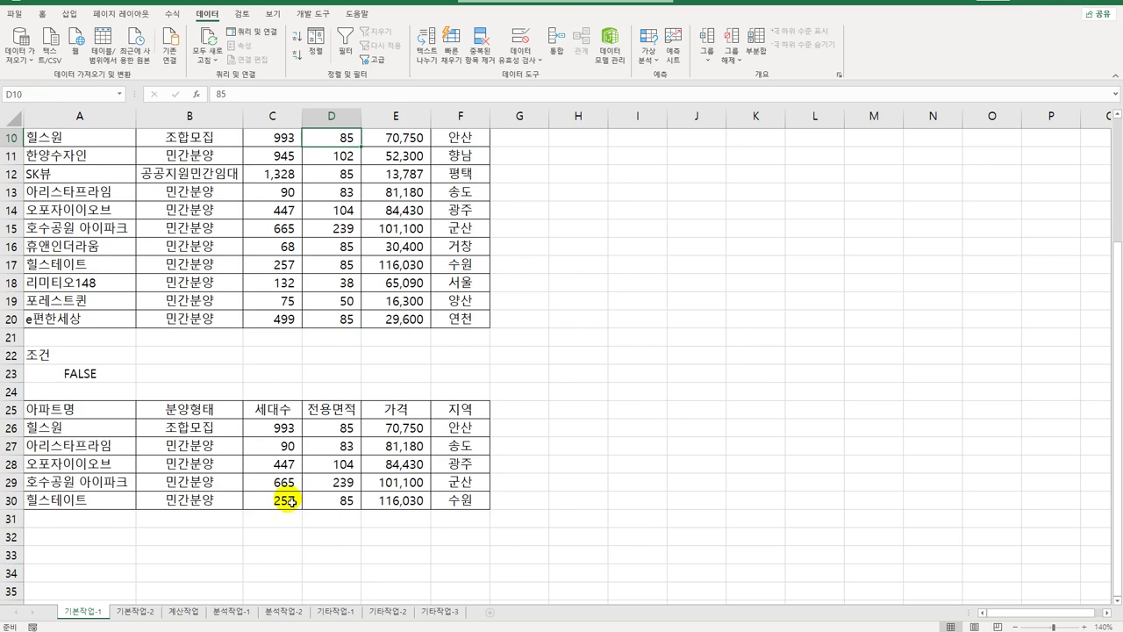
scroll(289, 500, "up", 3)
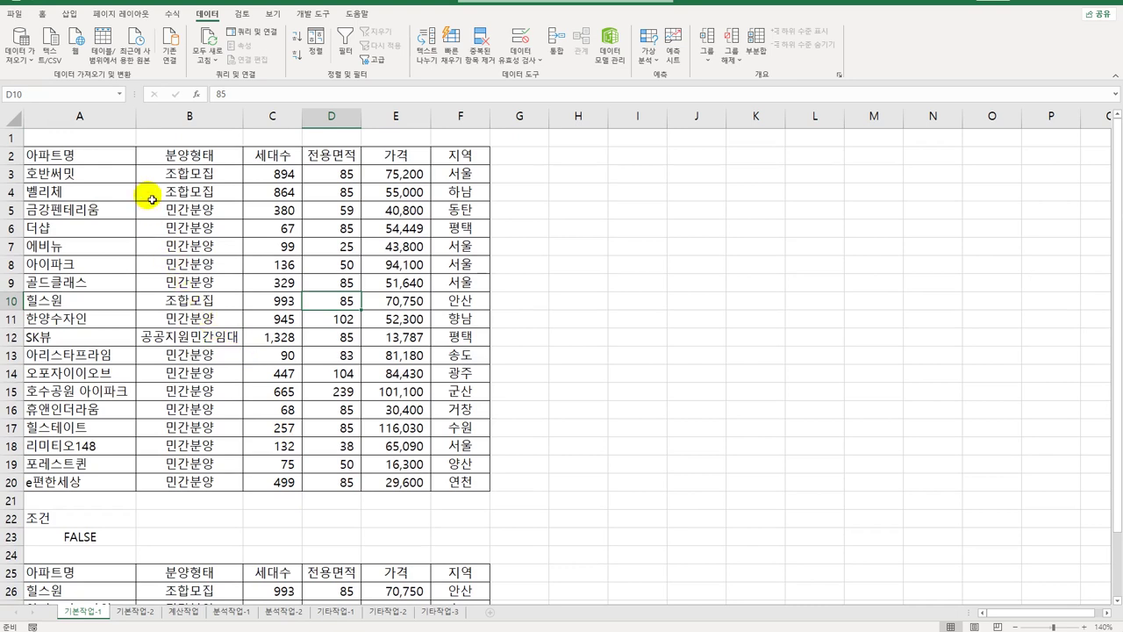
Create a new conditional formatting rule for A3:F20 that uses a formula to determine which cells to format.
left_click_drag(113, 158, 440, 157)
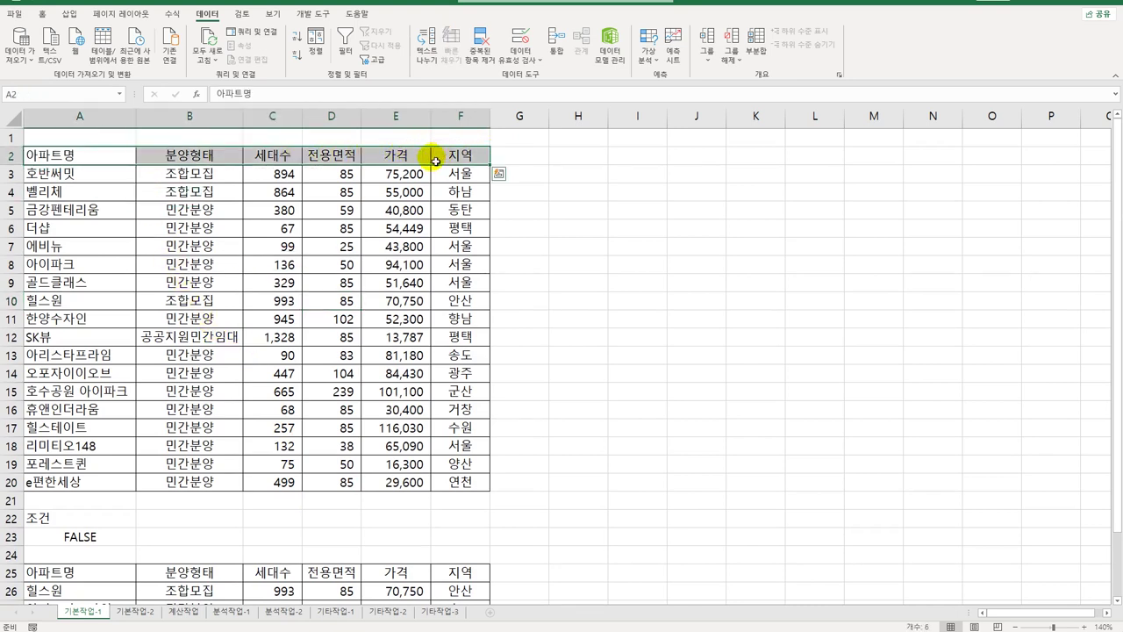
left_click_drag(96, 175, 449, 482)
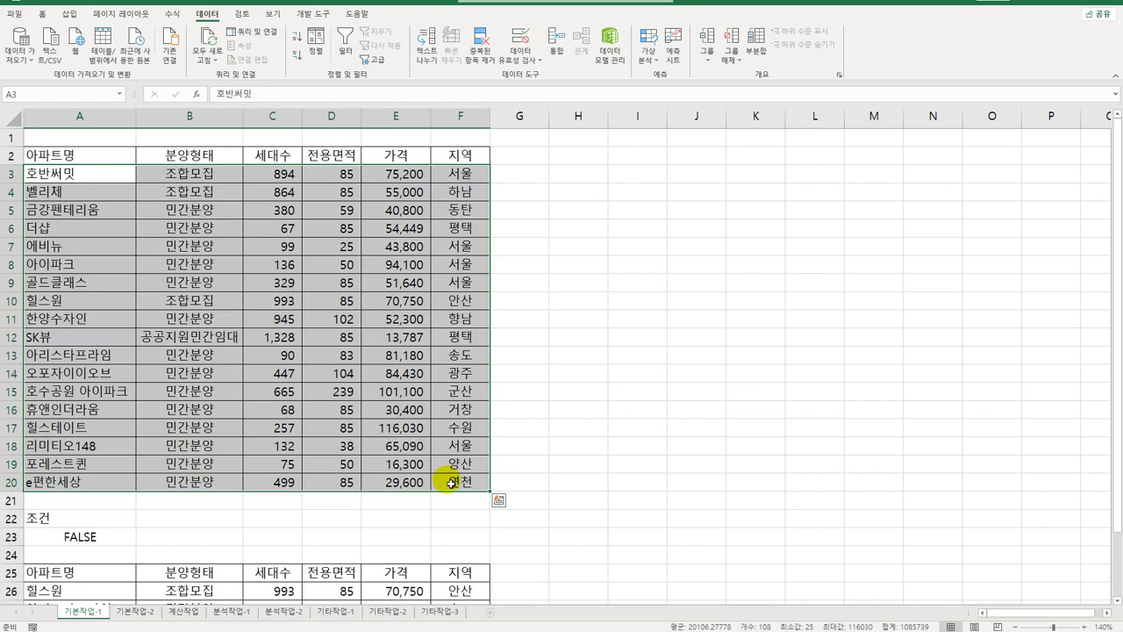
left_click(41, 13)
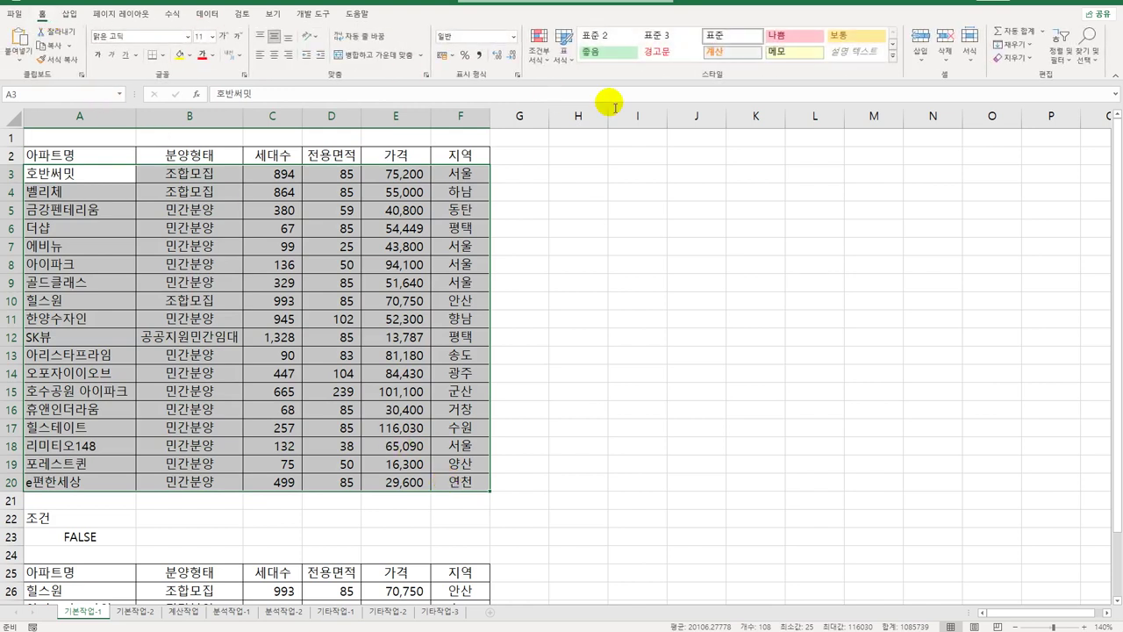
left_click(538, 51)
left_click(571, 221)
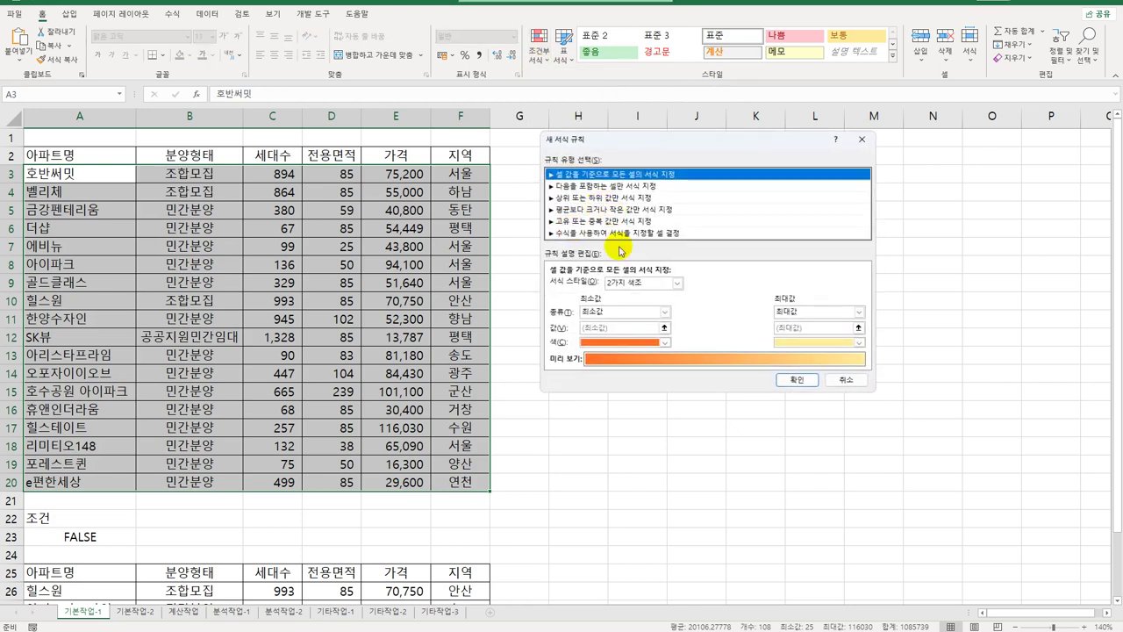
left_click(616, 233)
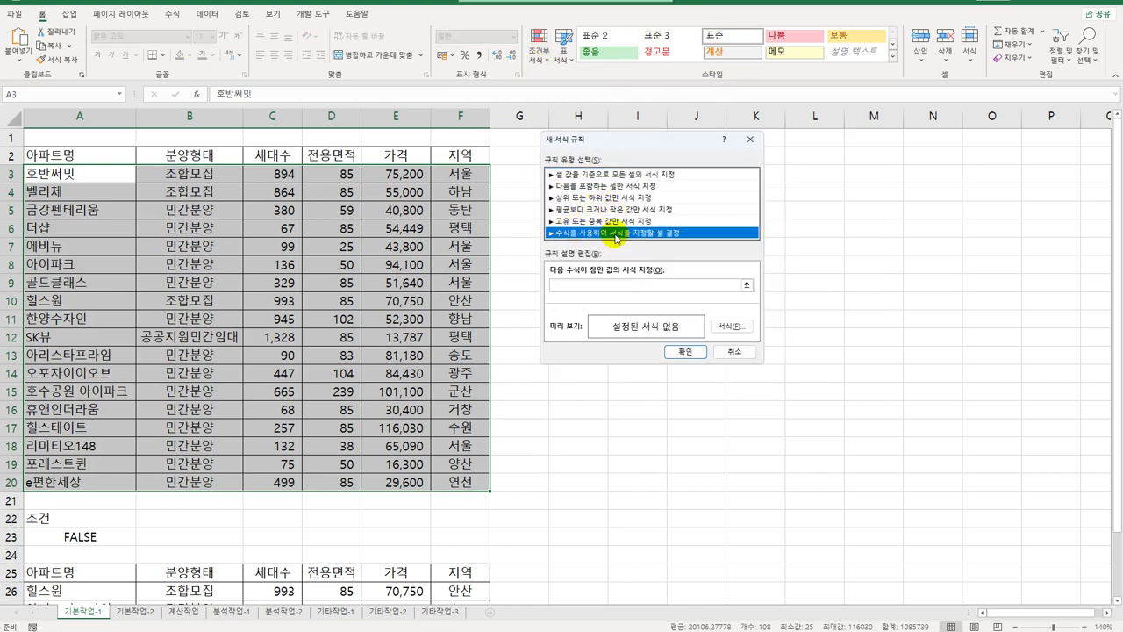
left_click(599, 286)
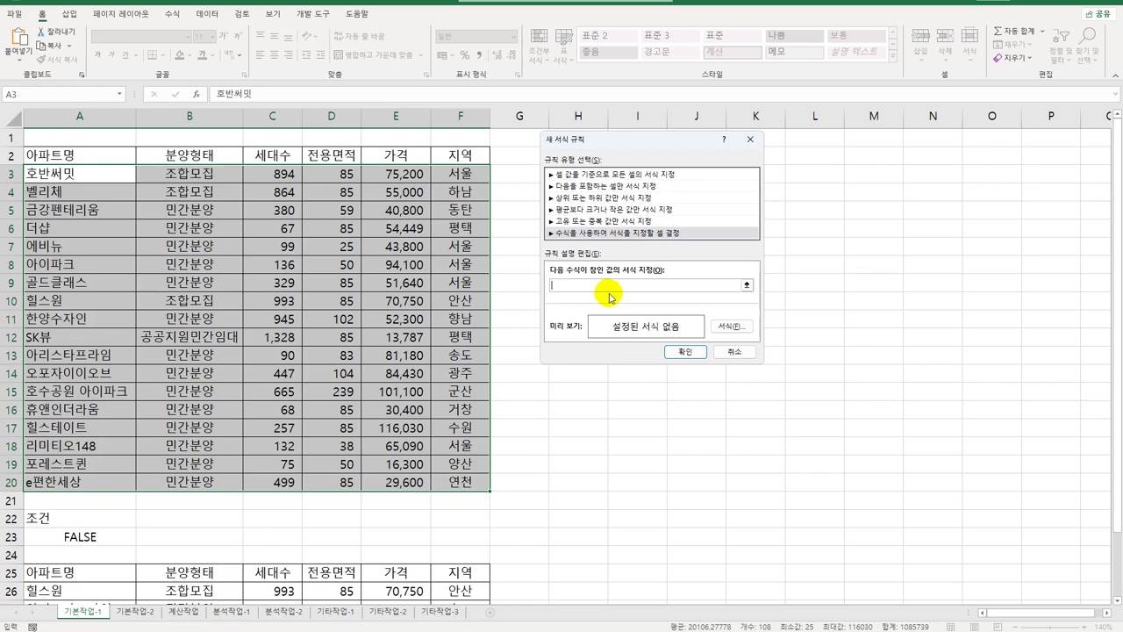
Set the rule's formula to =mod(row($A3)-2,5)=0 and open its cell format settings.
type("=mod(")
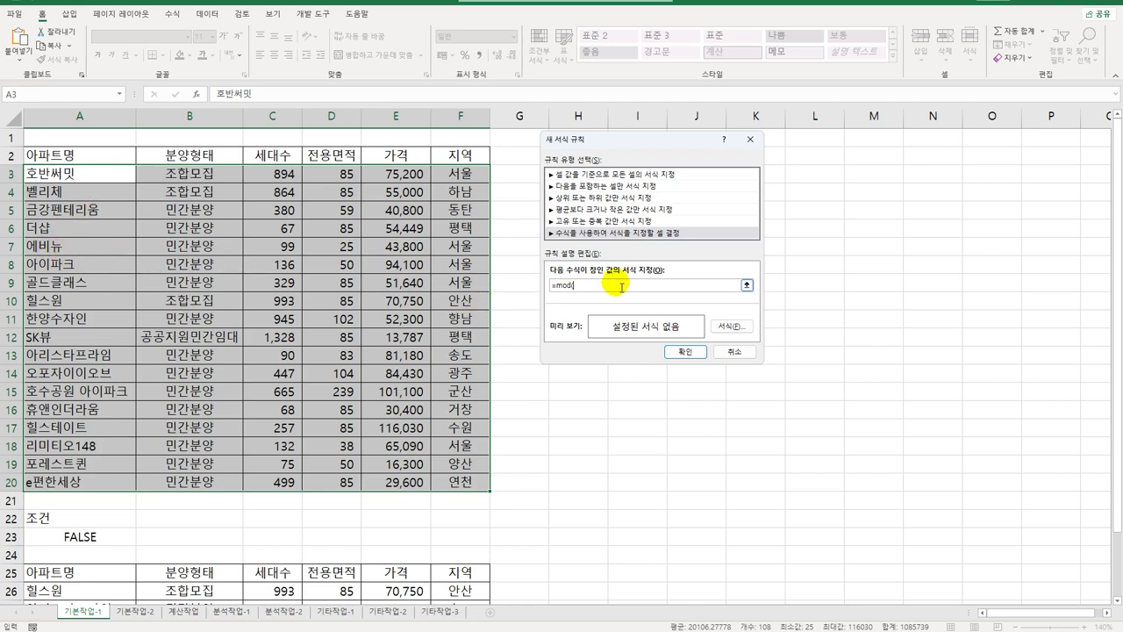
type("ow(")
left_click(112, 175)
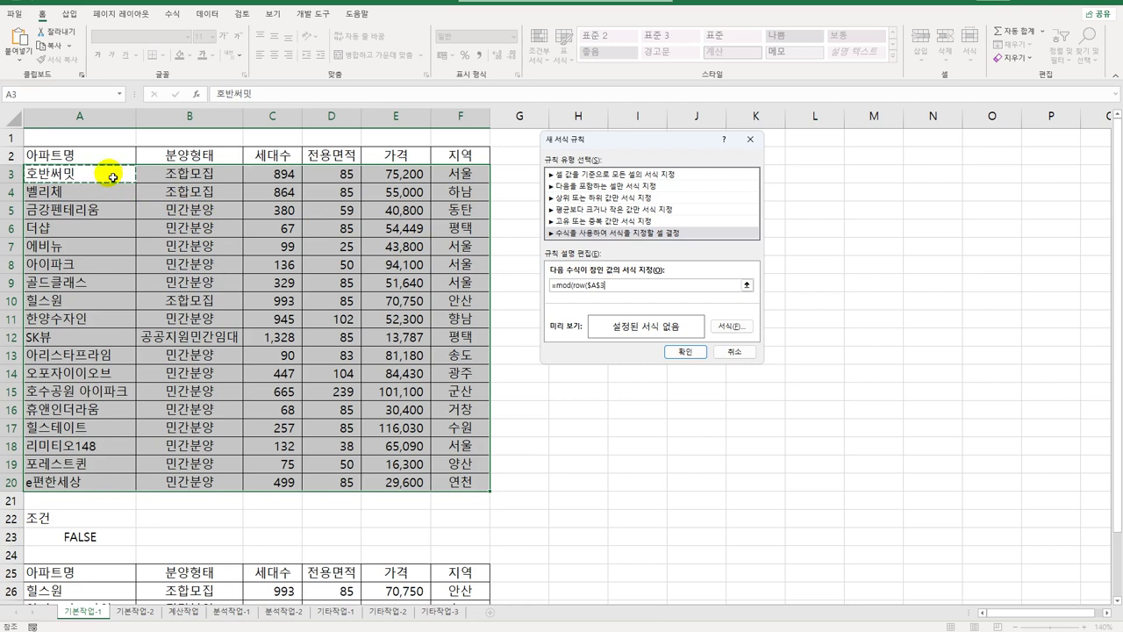
key("F4")
key("F4")
type(")")
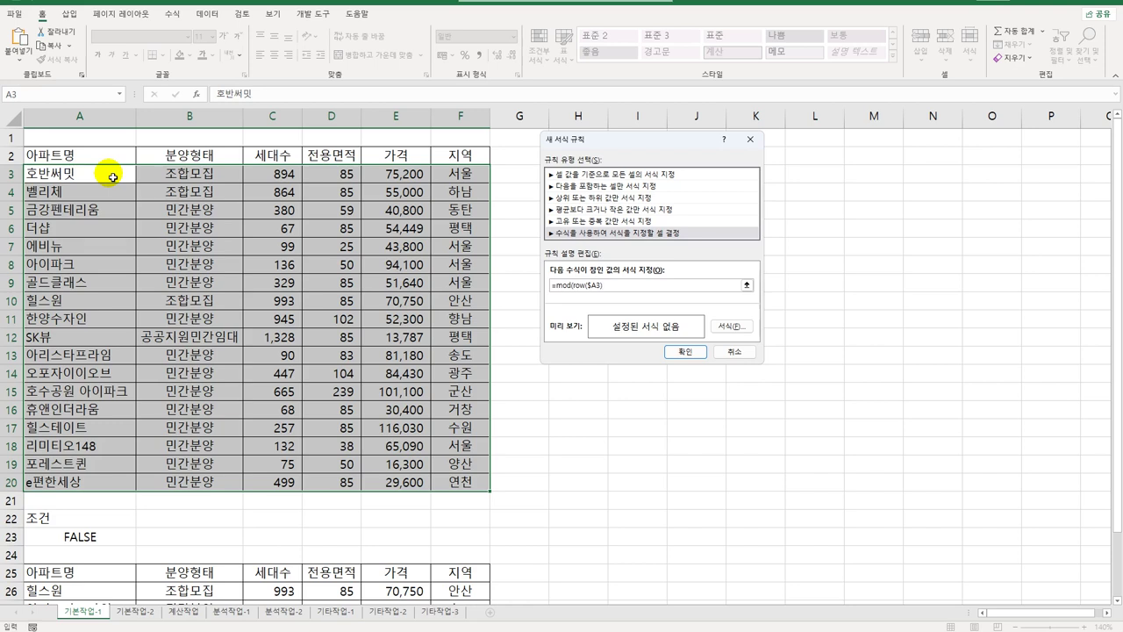
type("-2,5)=0")
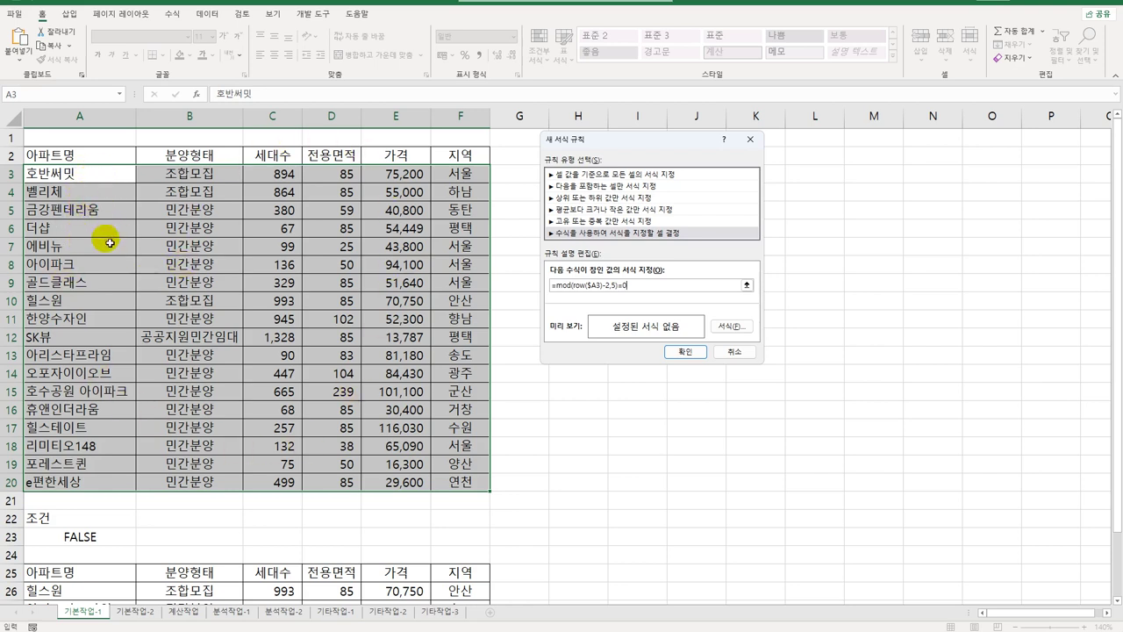
left_click(748, 329)
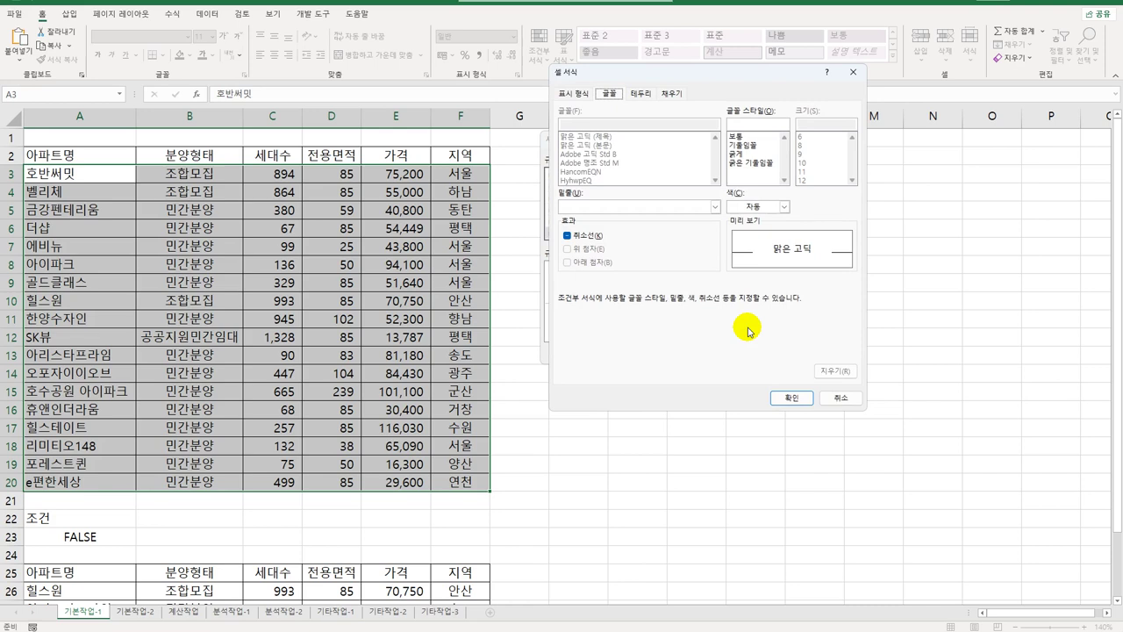
Format the rule's matching cells with an italic font style and yellow fill, and apply the rule to the table.
left_click(750, 146)
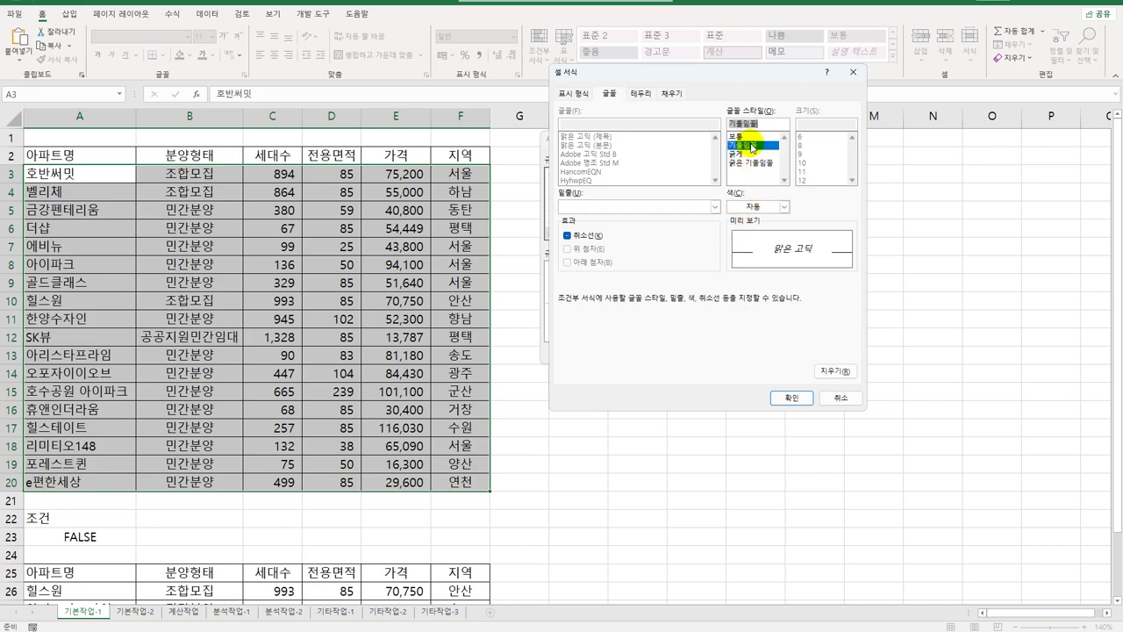
left_click(672, 93)
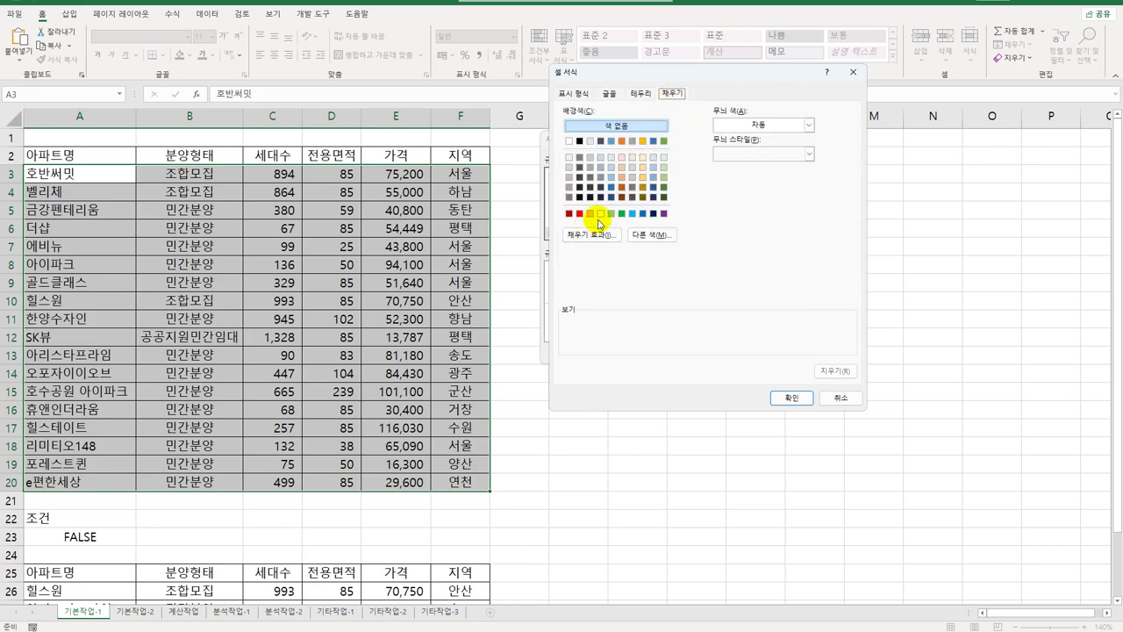
left_click(600, 213)
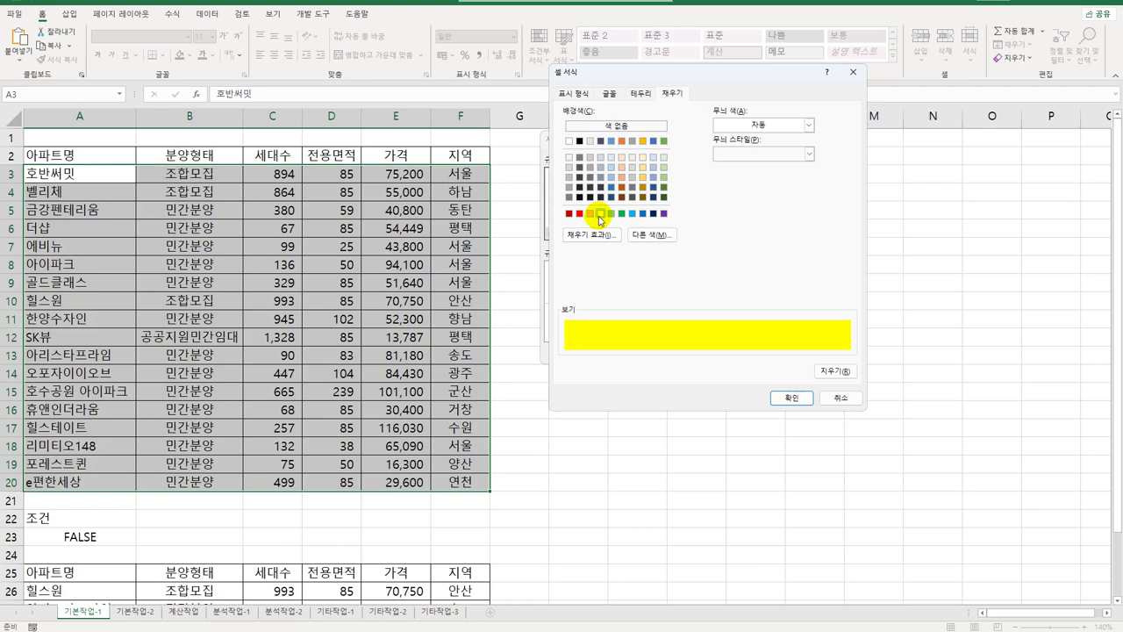
left_click(793, 402)
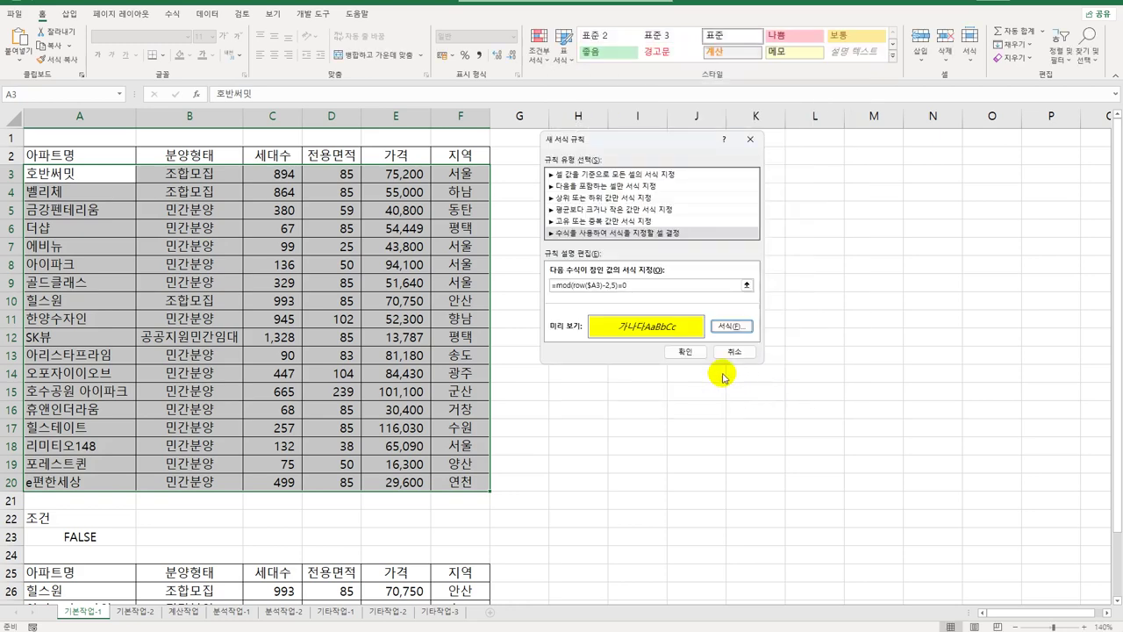
left_click(706, 355)
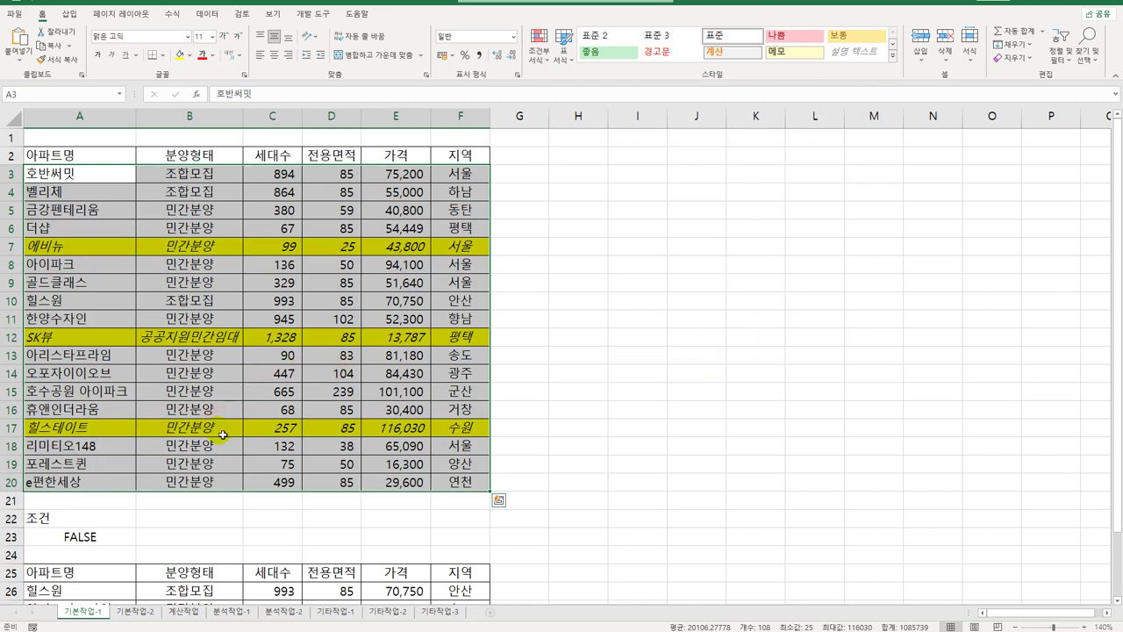
left_click(483, 488)
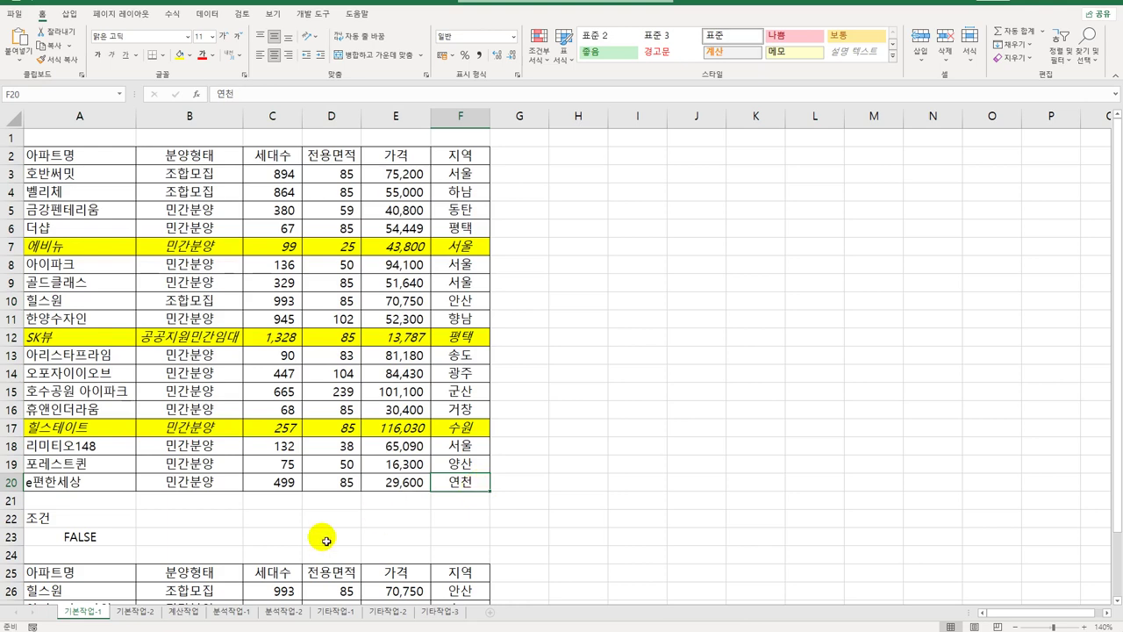
On sheet 기본작업-2, insert a page break above row 33, where class 2 begins.
left_click(133, 612)
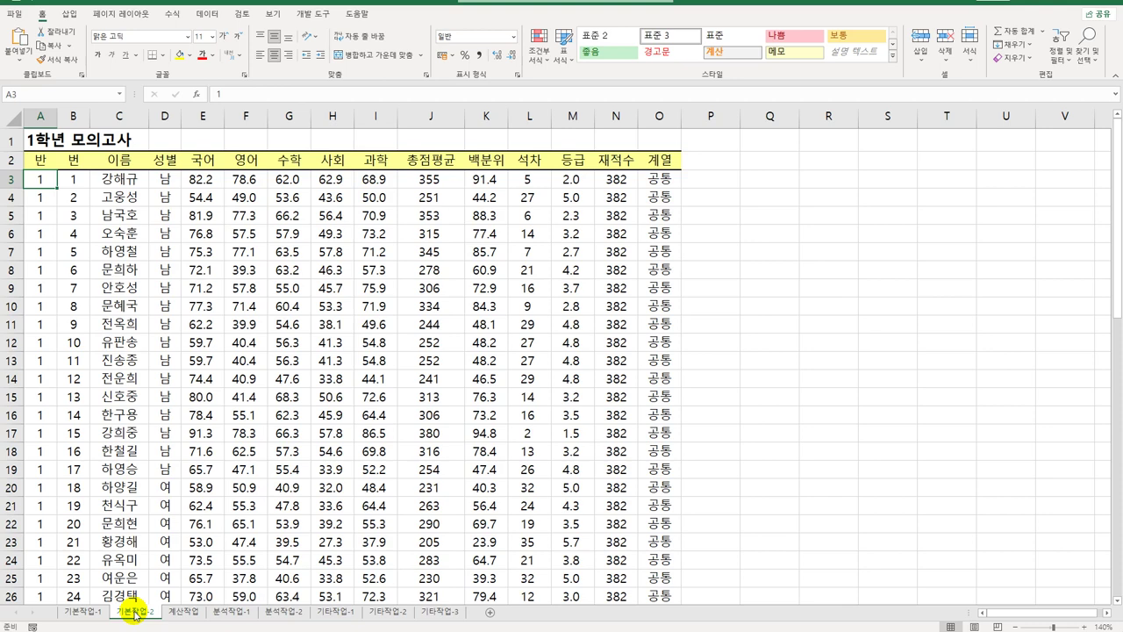
scroll(149, 579, "down", 6)
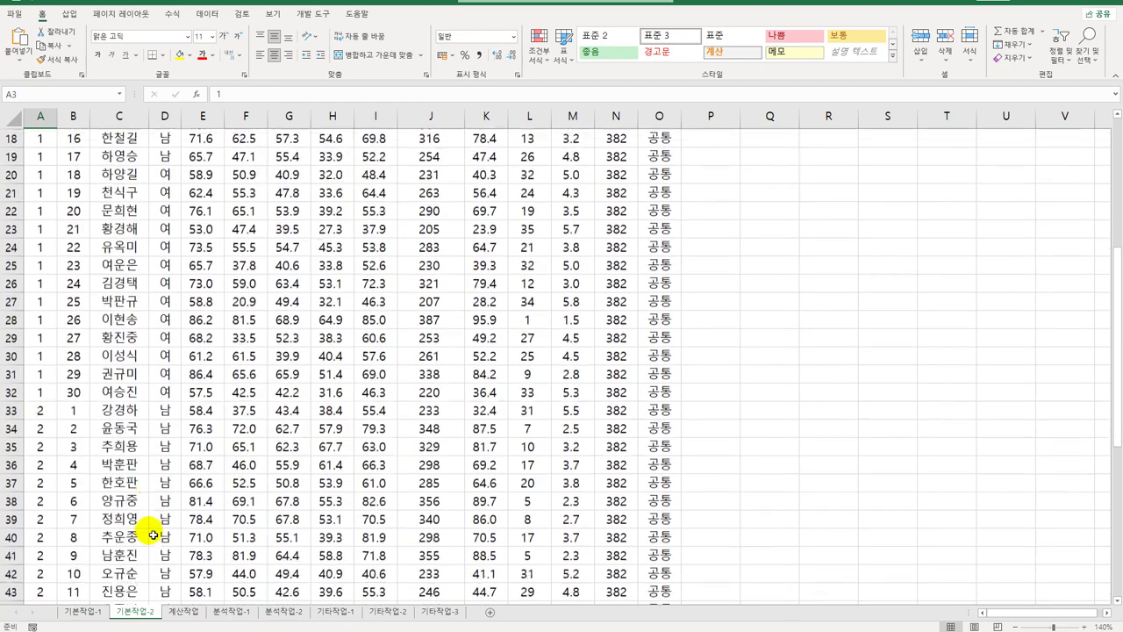
scroll(74, 446, "up", 3)
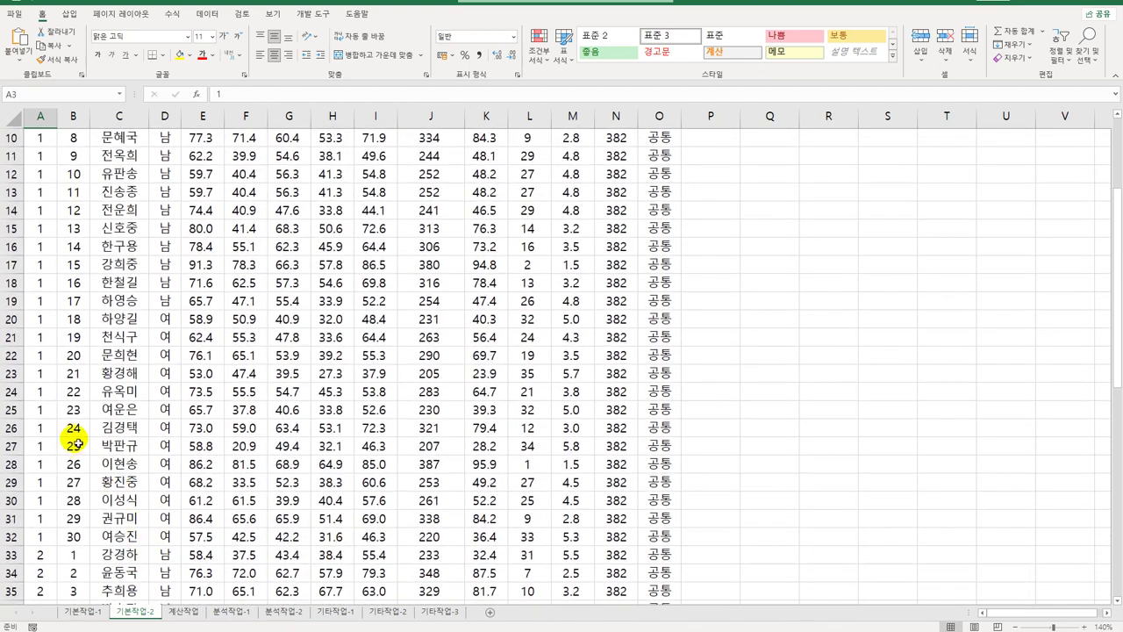
left_click(42, 537)
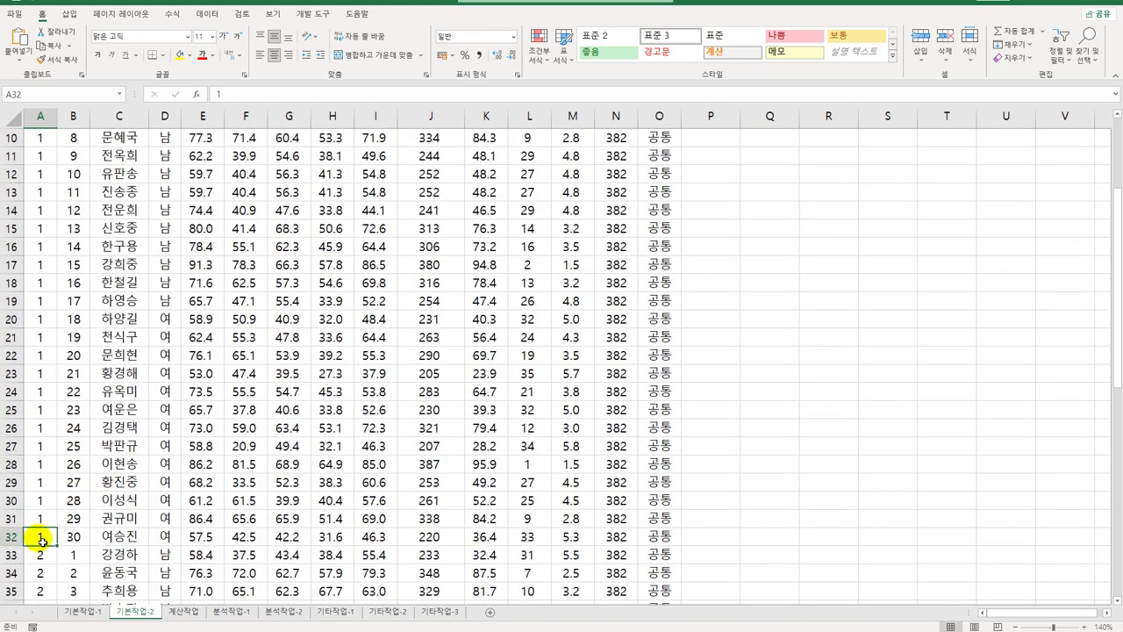
left_click(48, 554)
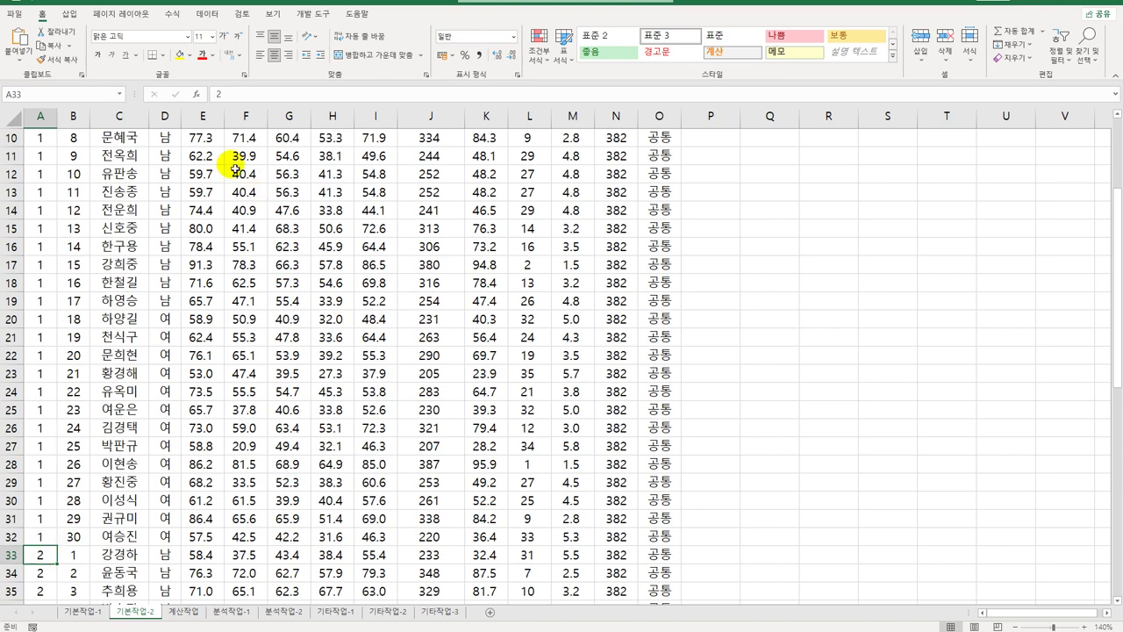
left_click(120, 17)
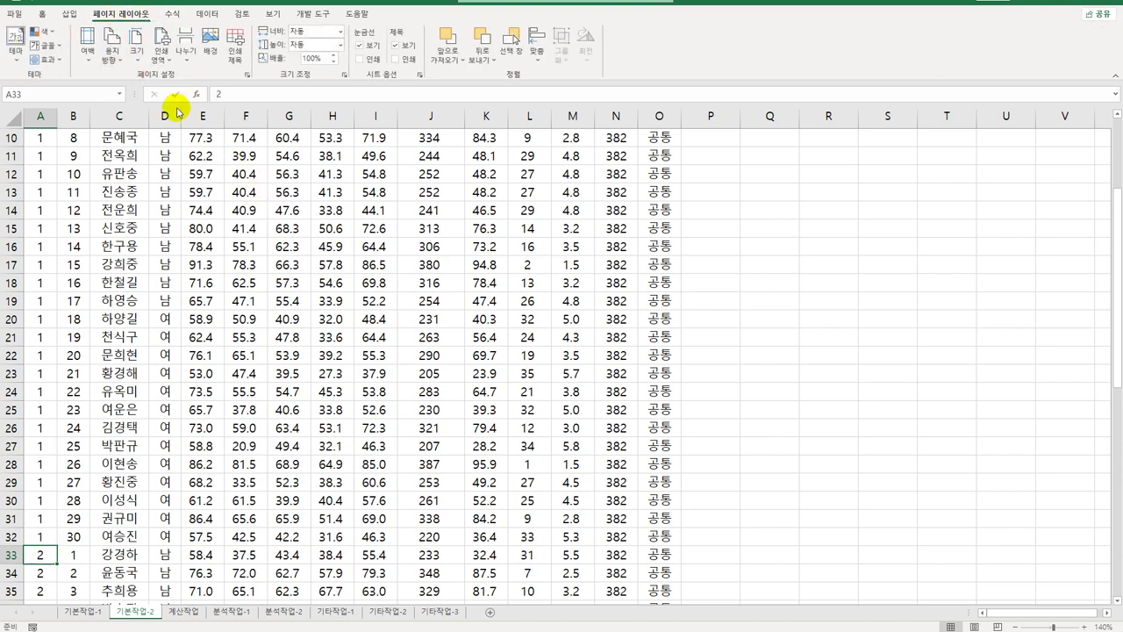
left_click(185, 51)
left_click(208, 78)
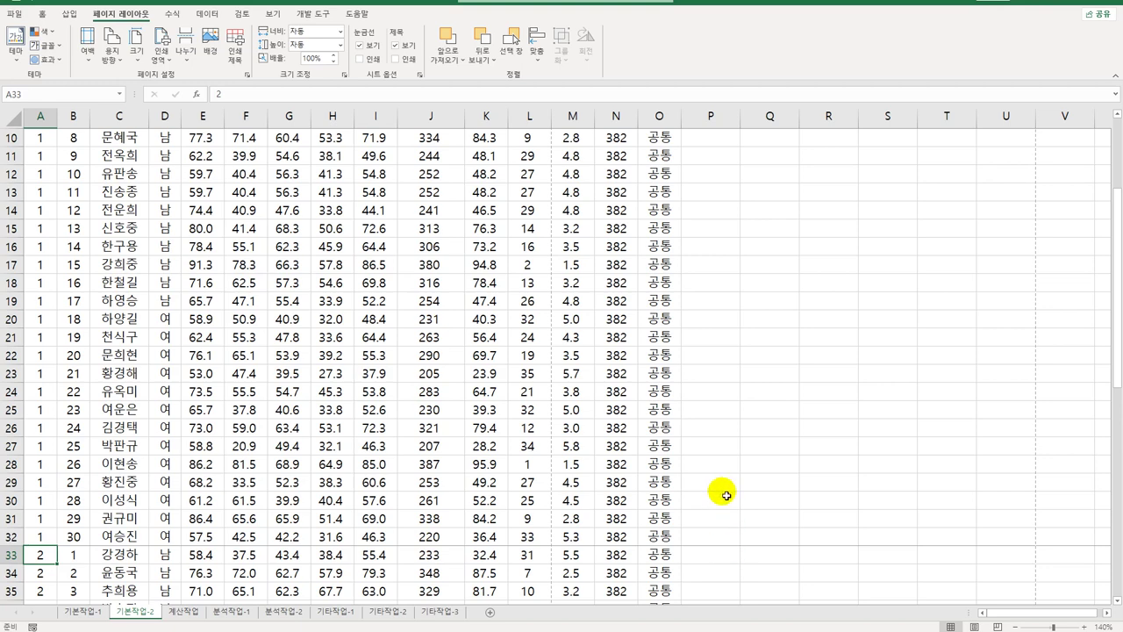
Set row 2 ($2:$2) as the title row repeated on every printed page.
scroll(728, 513, "up", 3)
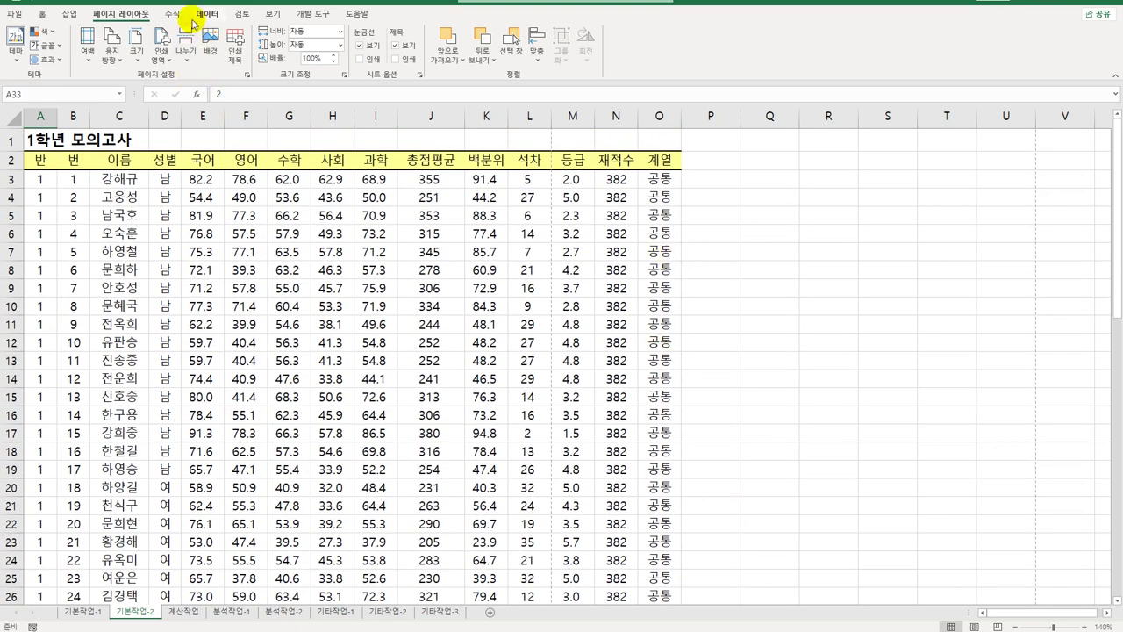
left_click(238, 53)
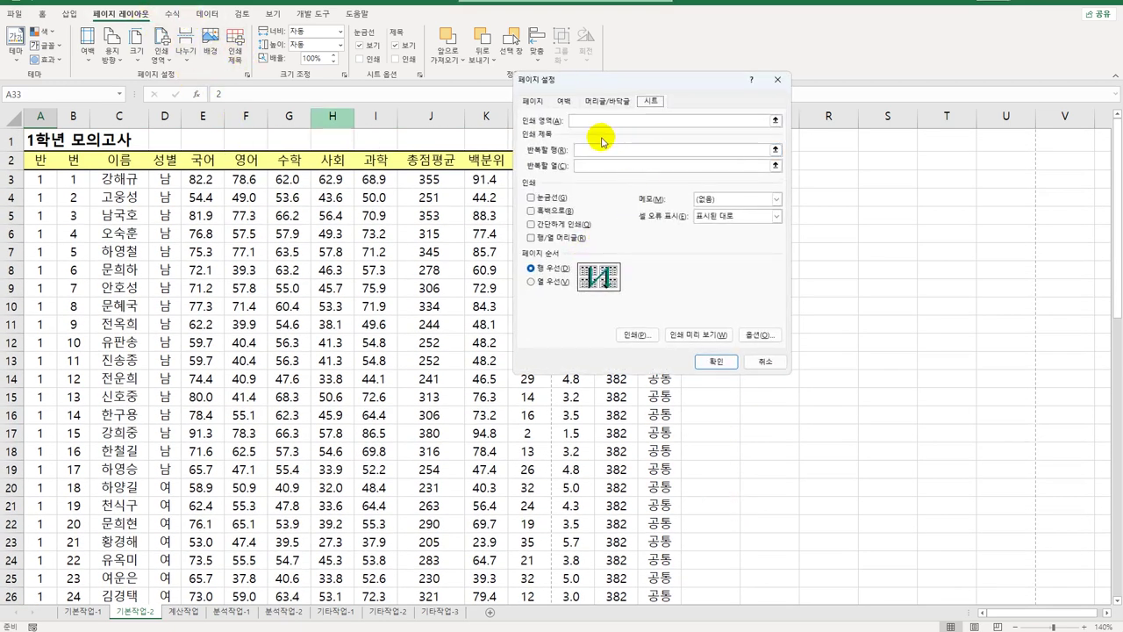
left_click(13, 160)
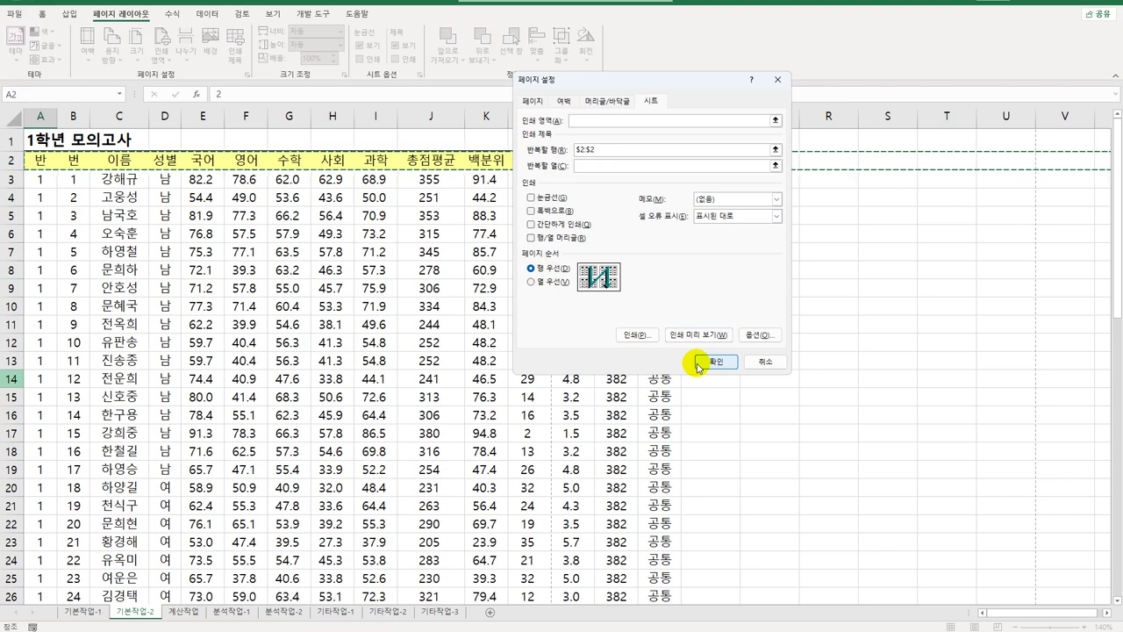
Set the print scaling to automatic fit at 1 page wide, leaving the page height blank.
left_click(533, 100)
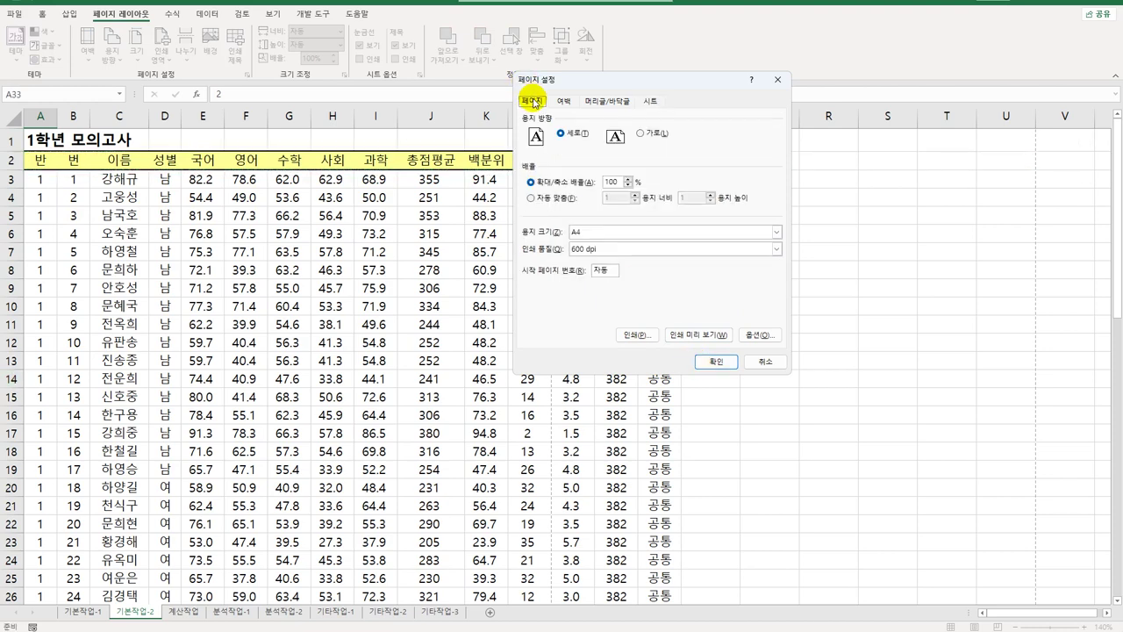
left_click(531, 199)
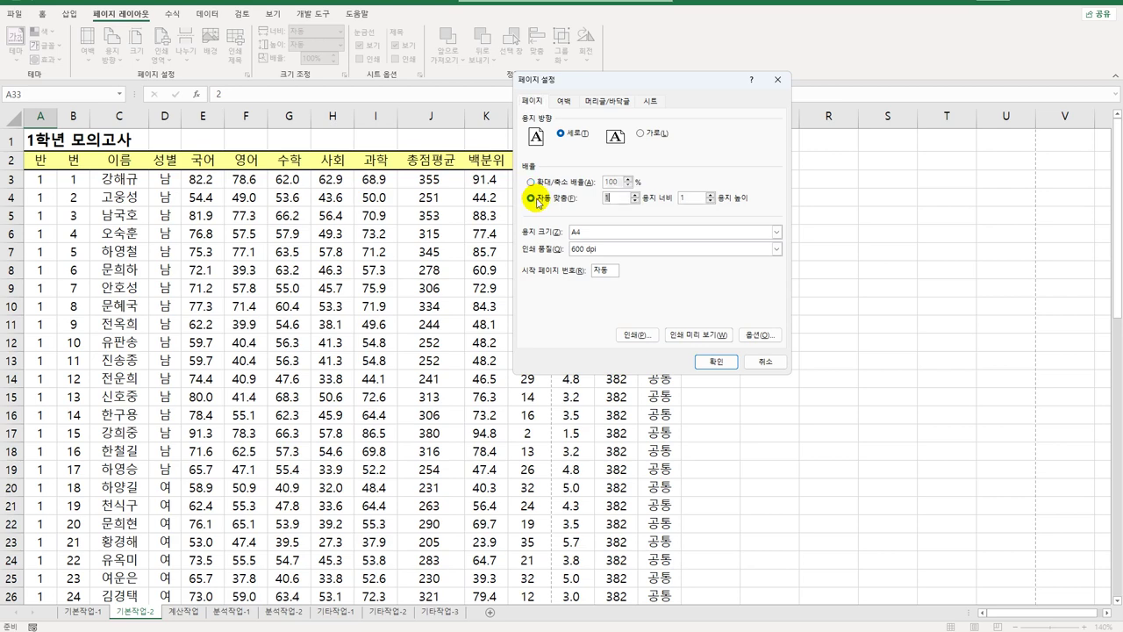
double_click(681, 198)
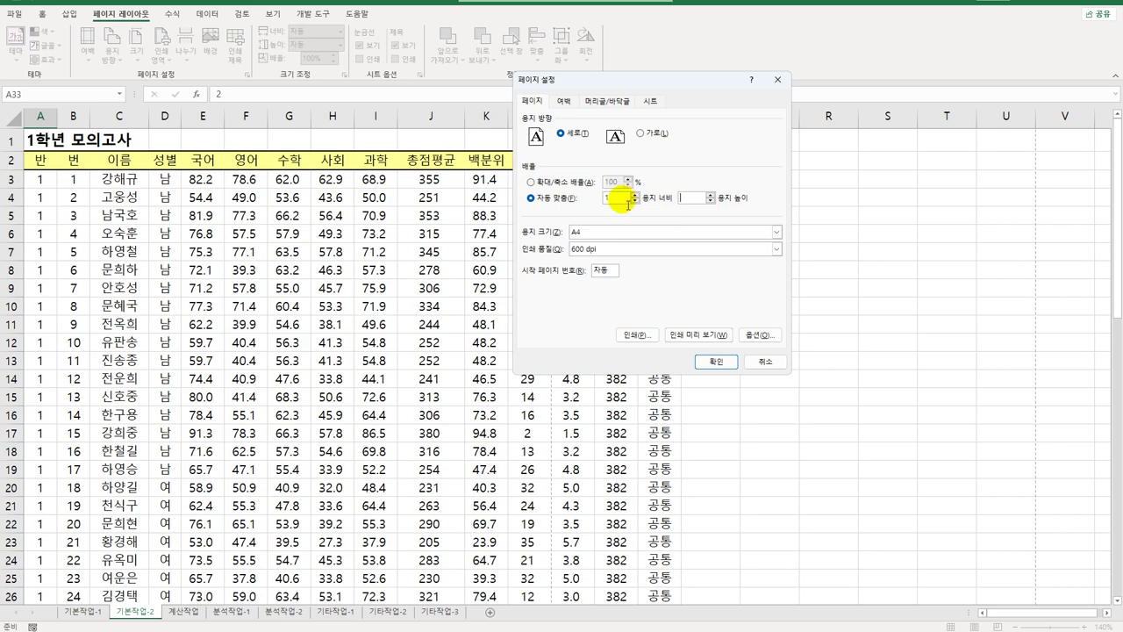
Set the print area to $A$1:$O$62 and apply the page setup.
left_click(650, 101)
left_click(609, 123)
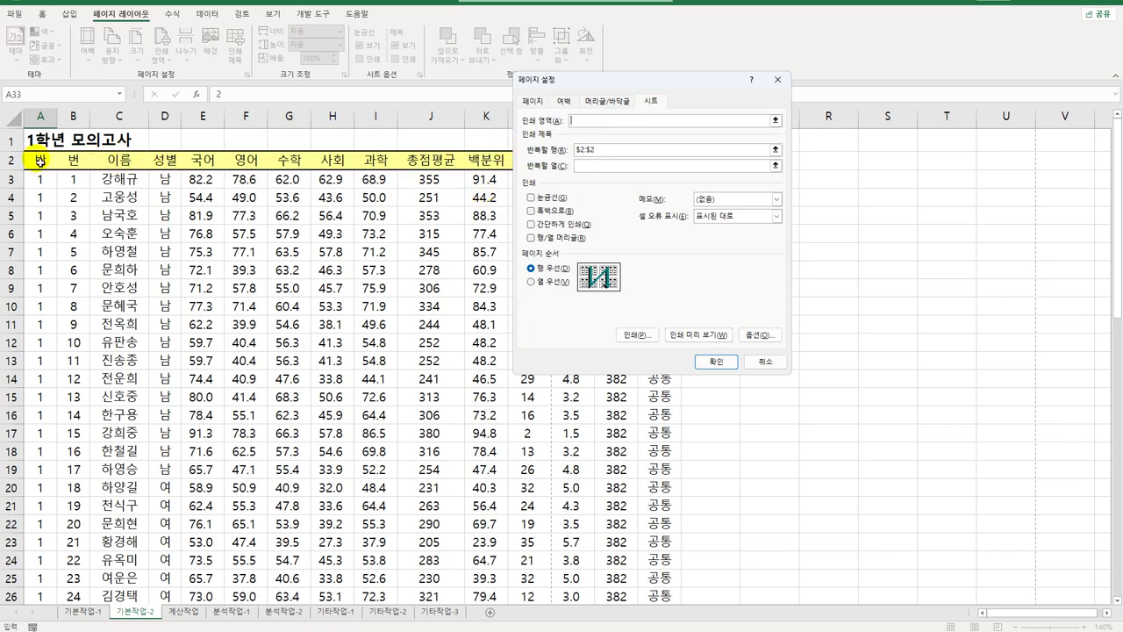
left_click_drag(39, 141, 647, 574)
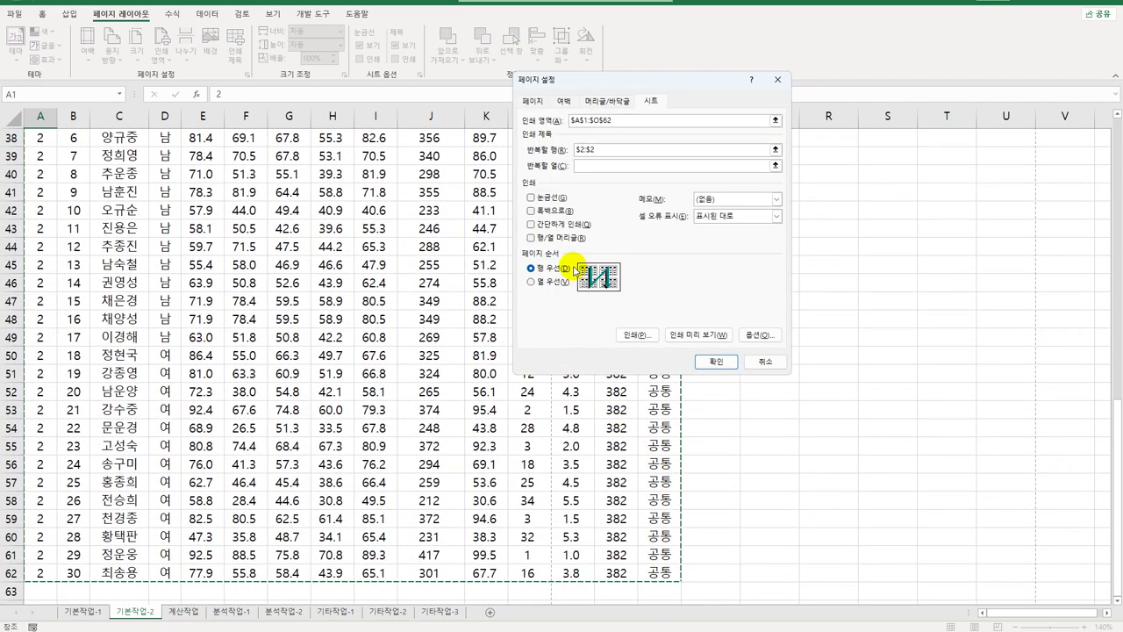
left_click(713, 369)
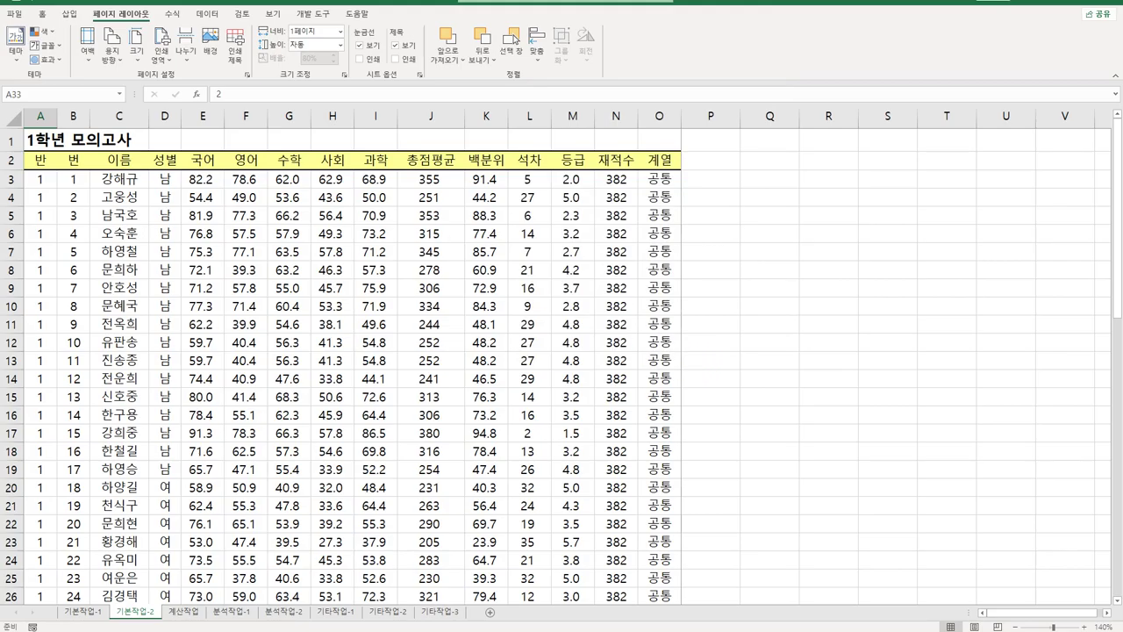
Check both pages of sheet 기본작업-2 in the print preview and return to the worksheet.
left_click(14, 15)
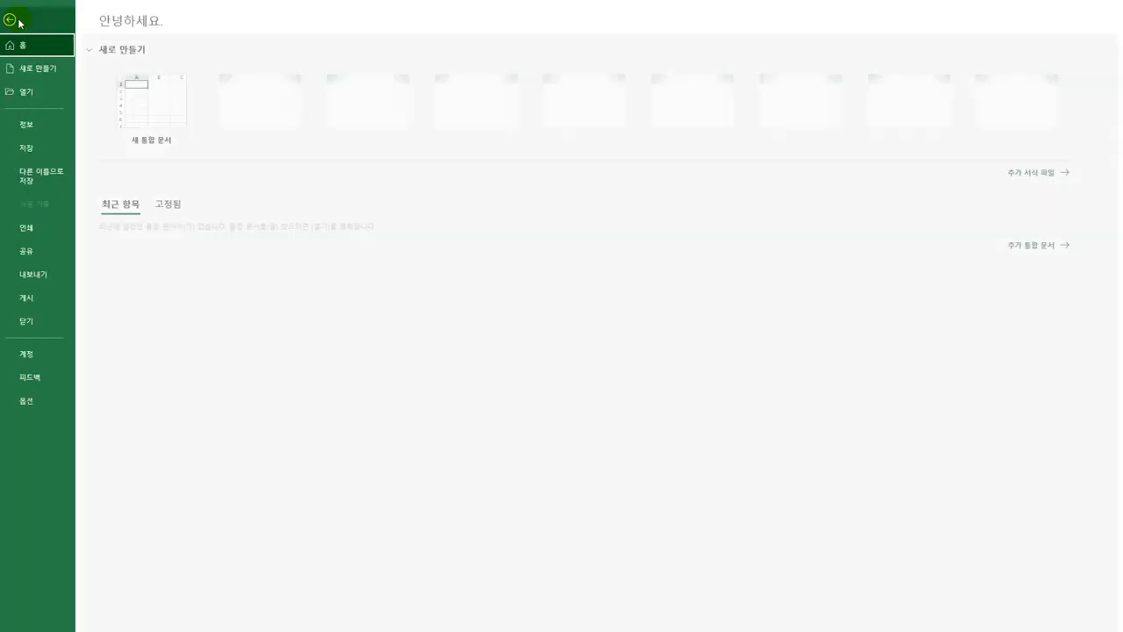
left_click(51, 233)
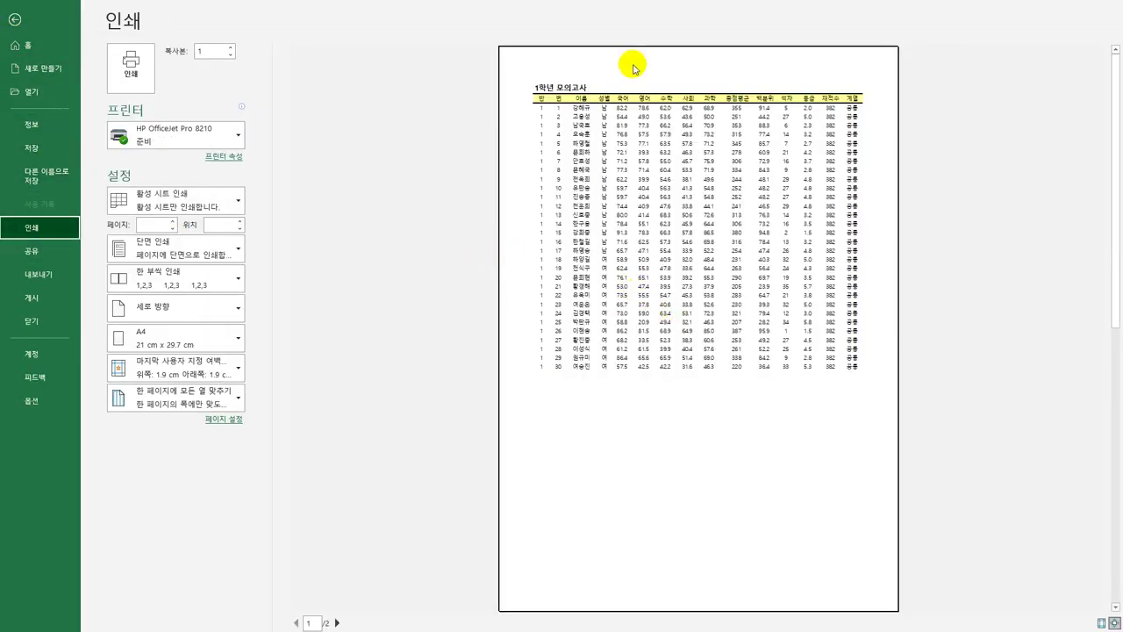
left_click(337, 623)
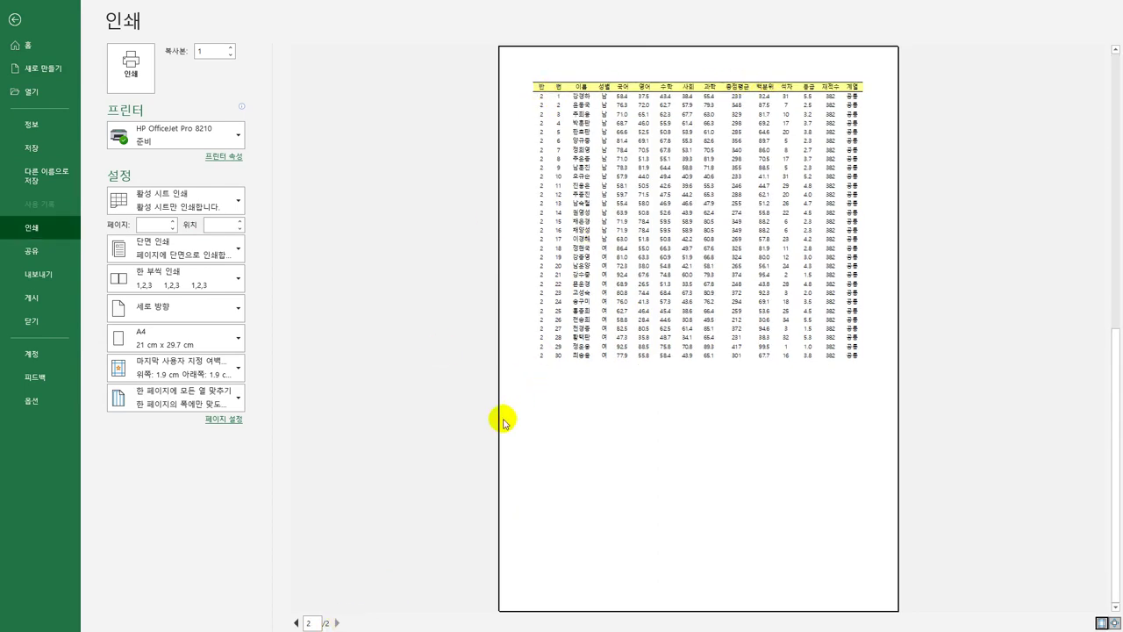
left_click(296, 623)
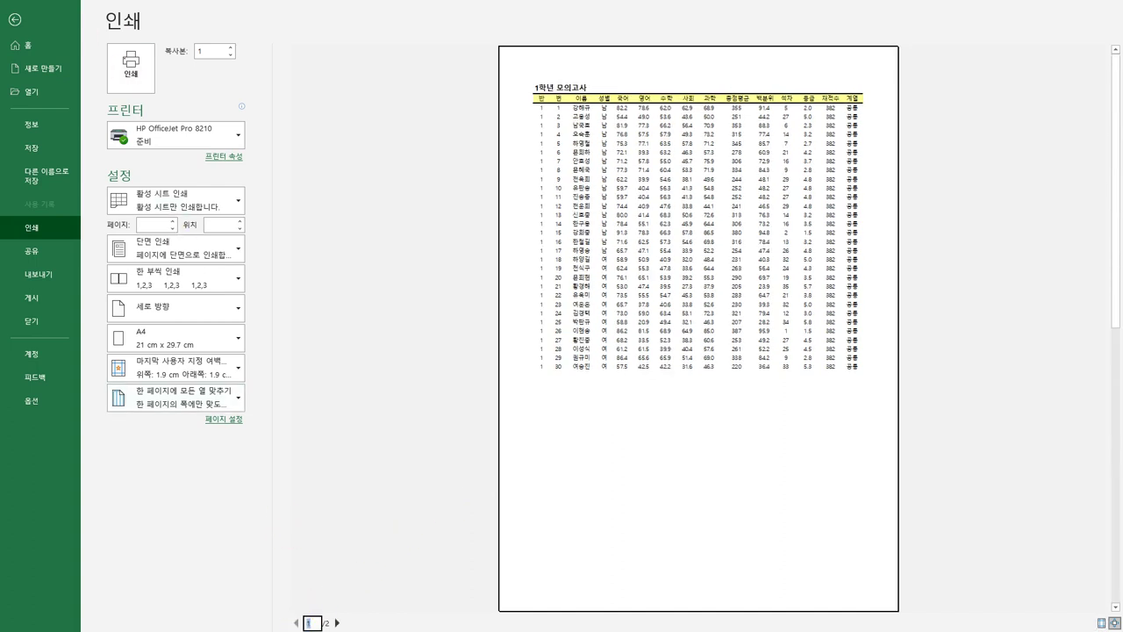
left_click(12, 21)
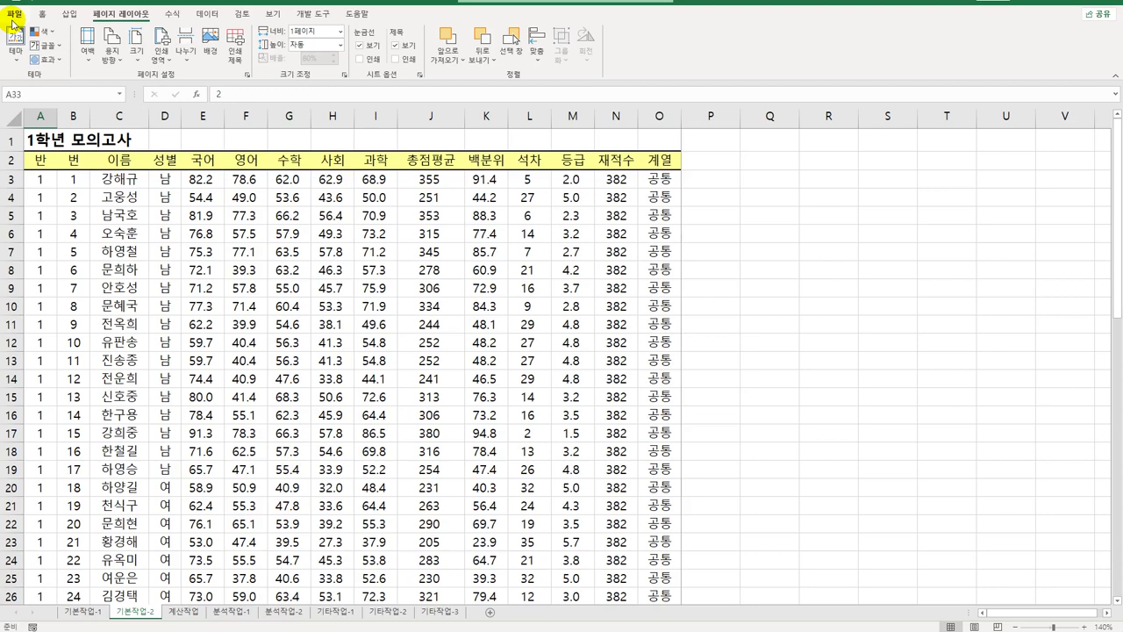
On sheet 계산작업, enter =LEFT(A3,1) in C3 to extract the first character of the employee code.
left_click(181, 611)
left_click(175, 177)
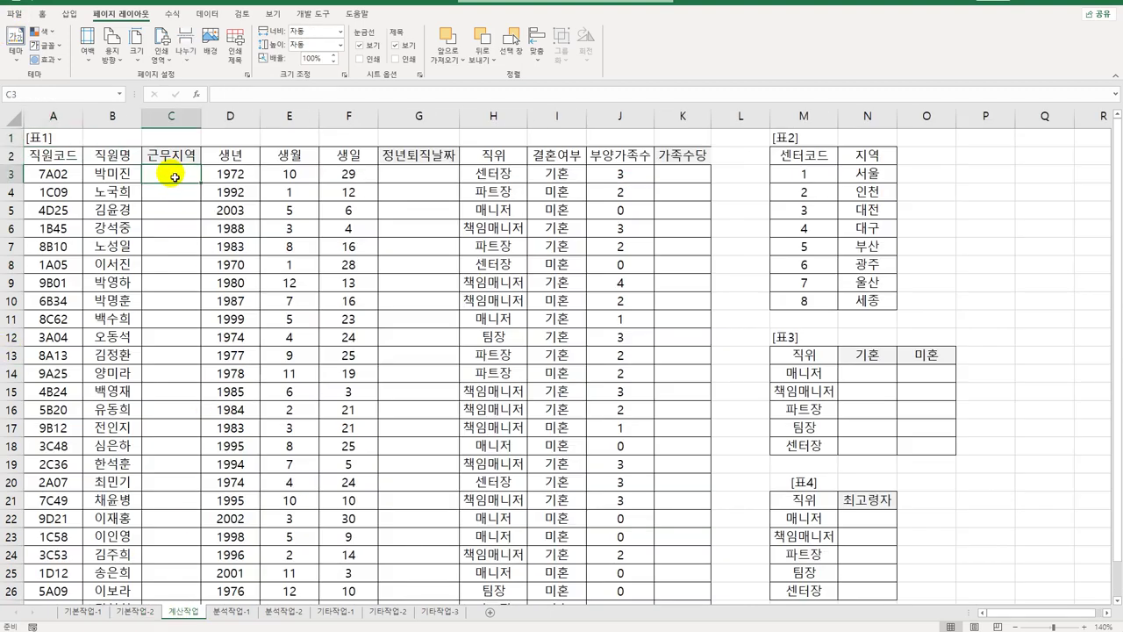
left_click(72, 178)
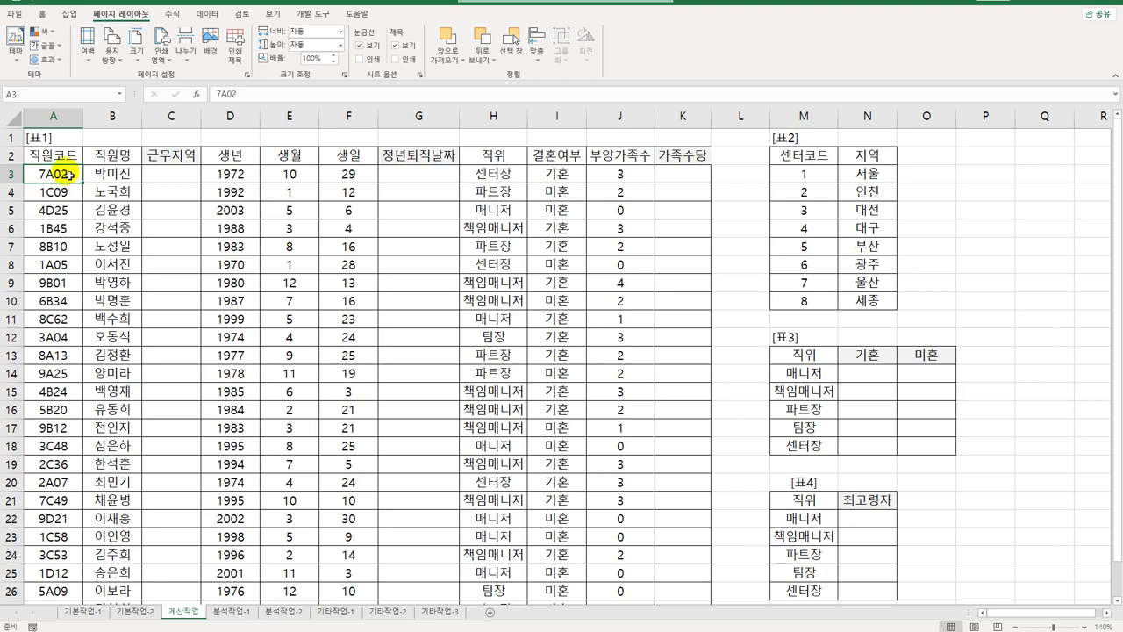
left_click(191, 178)
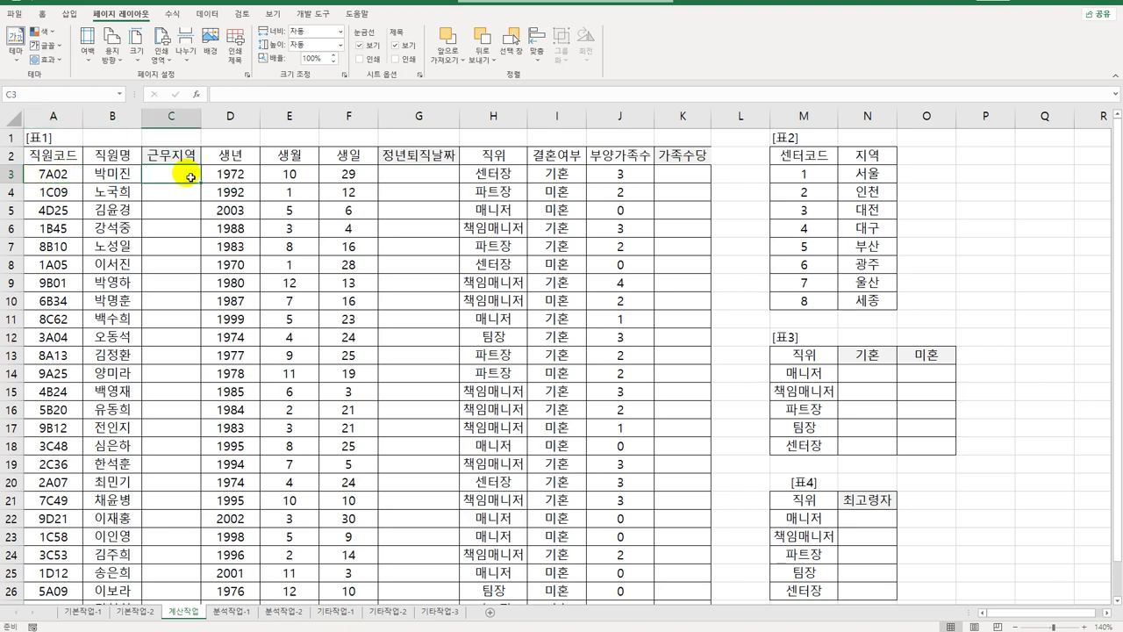
type("=If")
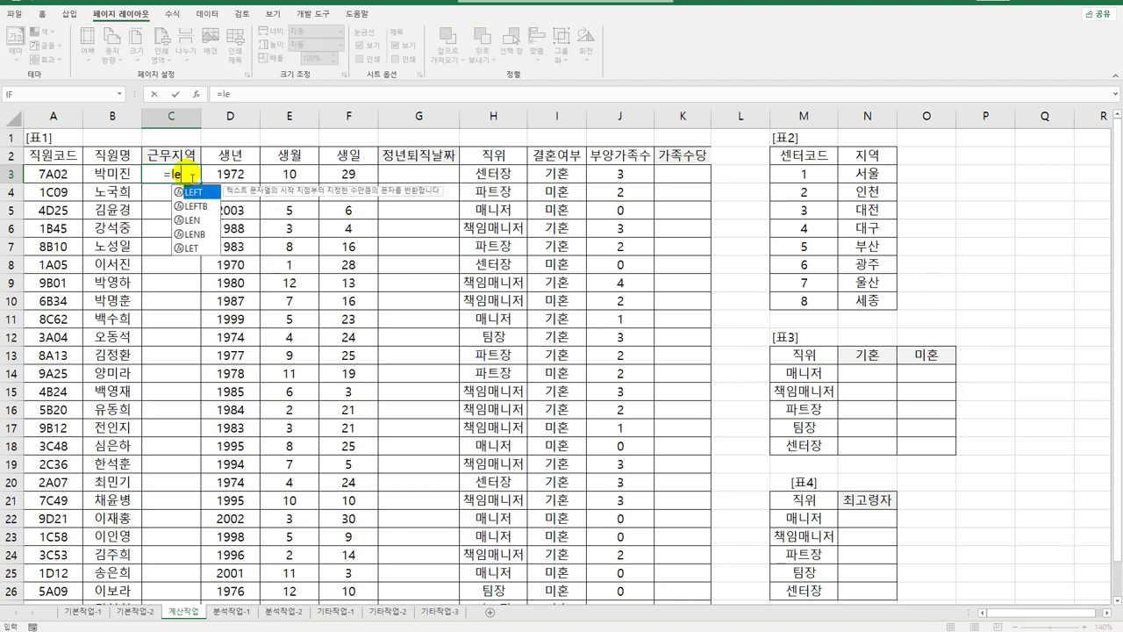
key("BackSpace")
key("BackSpace")
type("LEFT(")
key("Left")
key("Left")
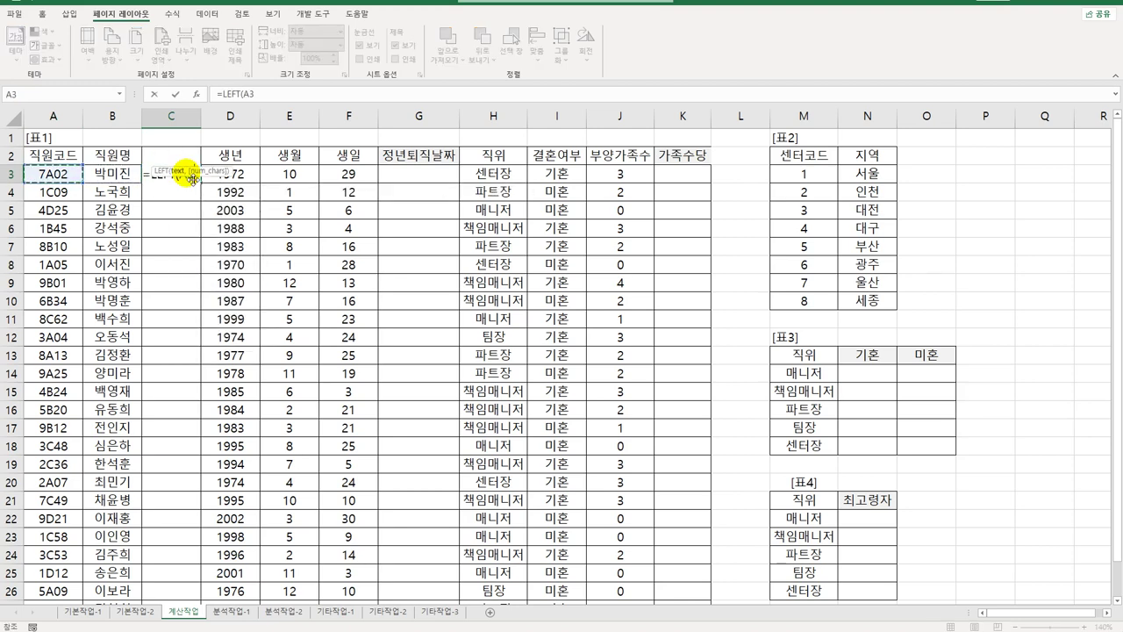
type(",1)")
key("Return")
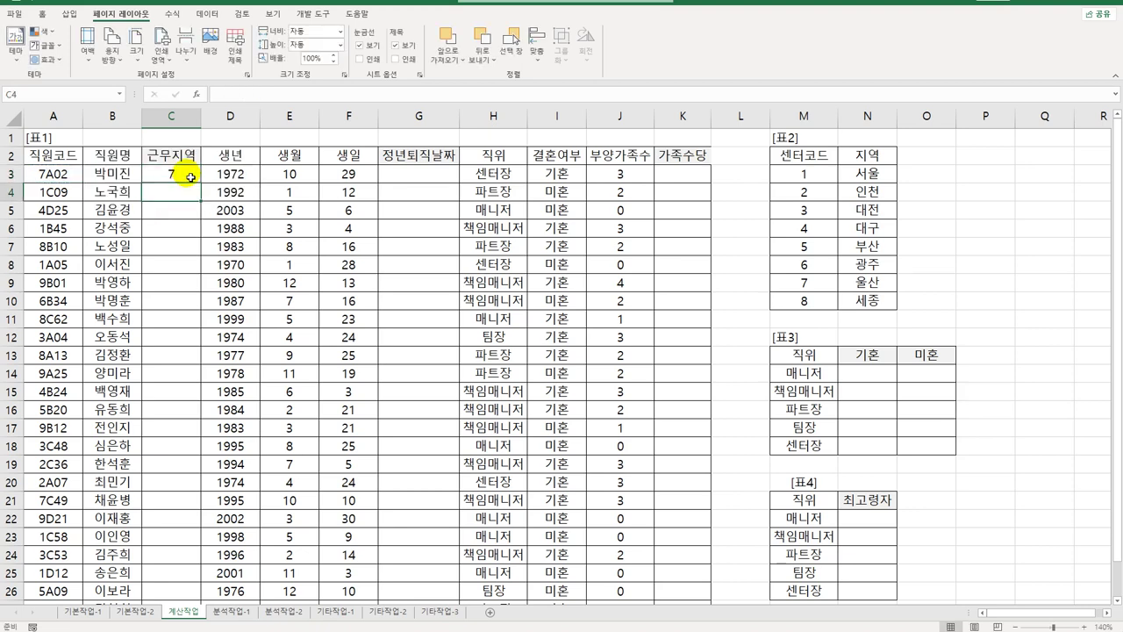
Fill the C3 formula down the rest of the 근무지역 column and reselect C3.
left_click(191, 177)
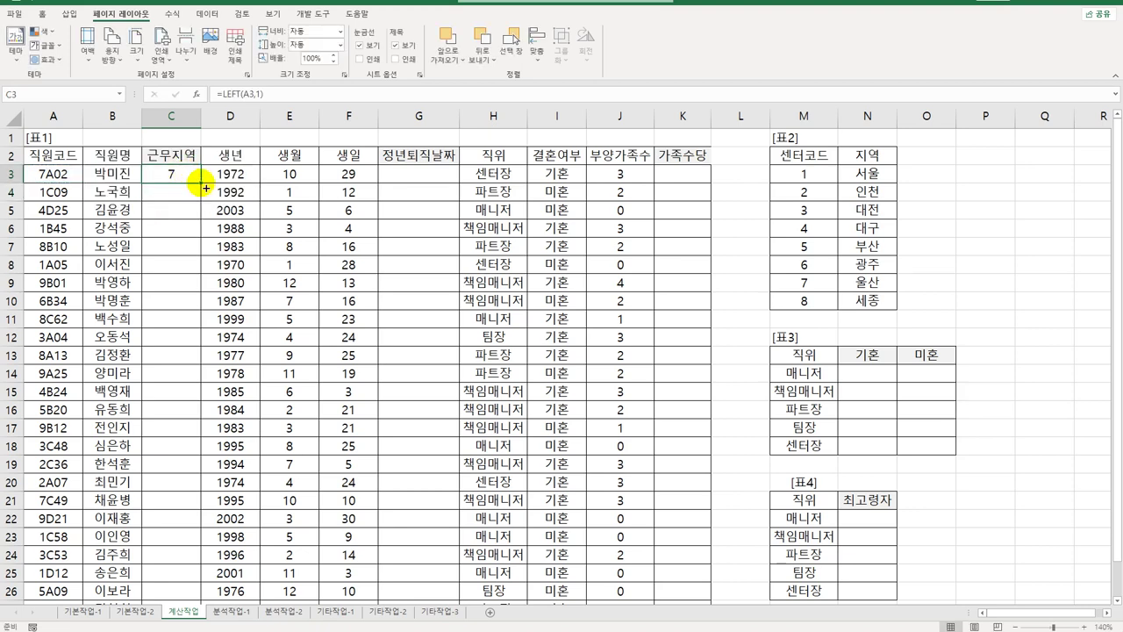
double_click(201, 183)
left_click(186, 175)
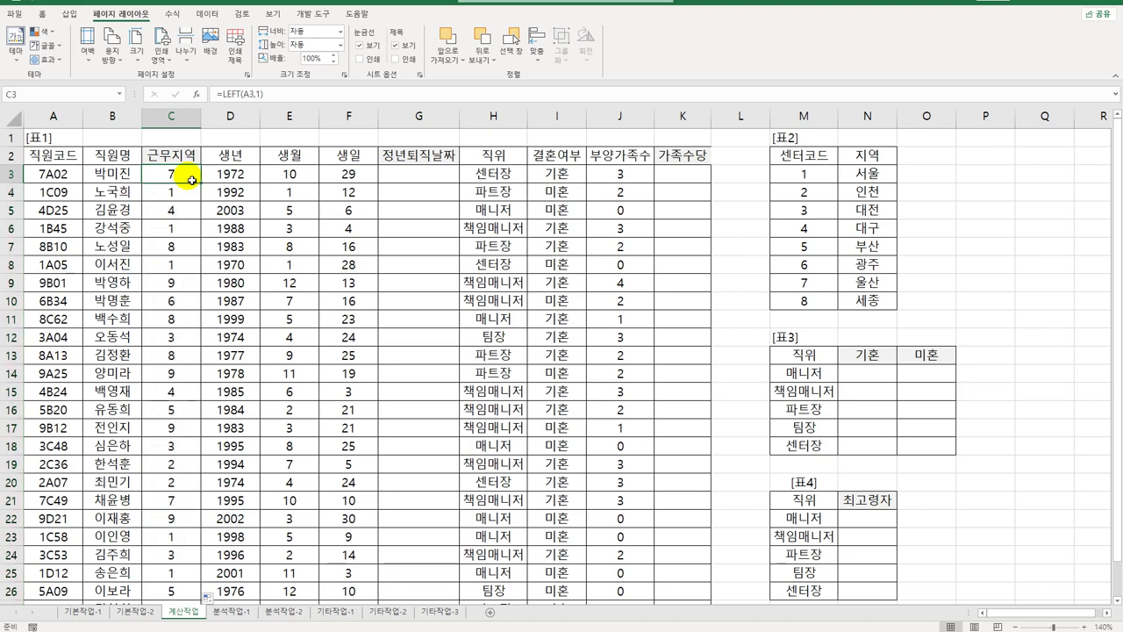
Nest LEFT(A3,1) in the C3 formula inside a VLOOKUP as its lookup value.
left_click_drag(803, 172, 860, 299)
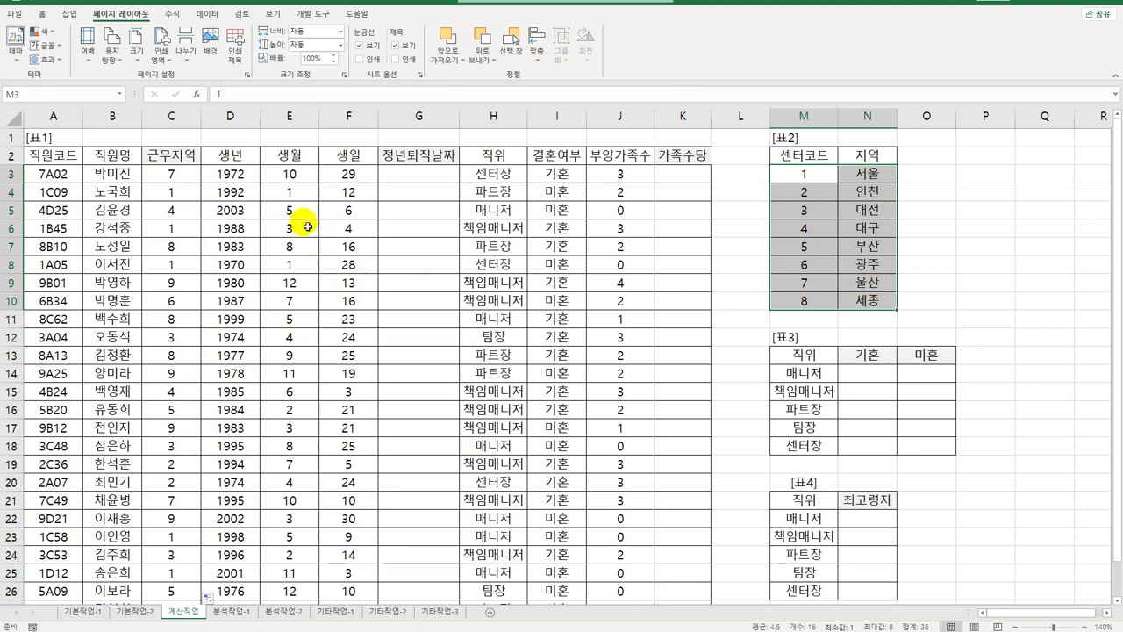
left_click(180, 175)
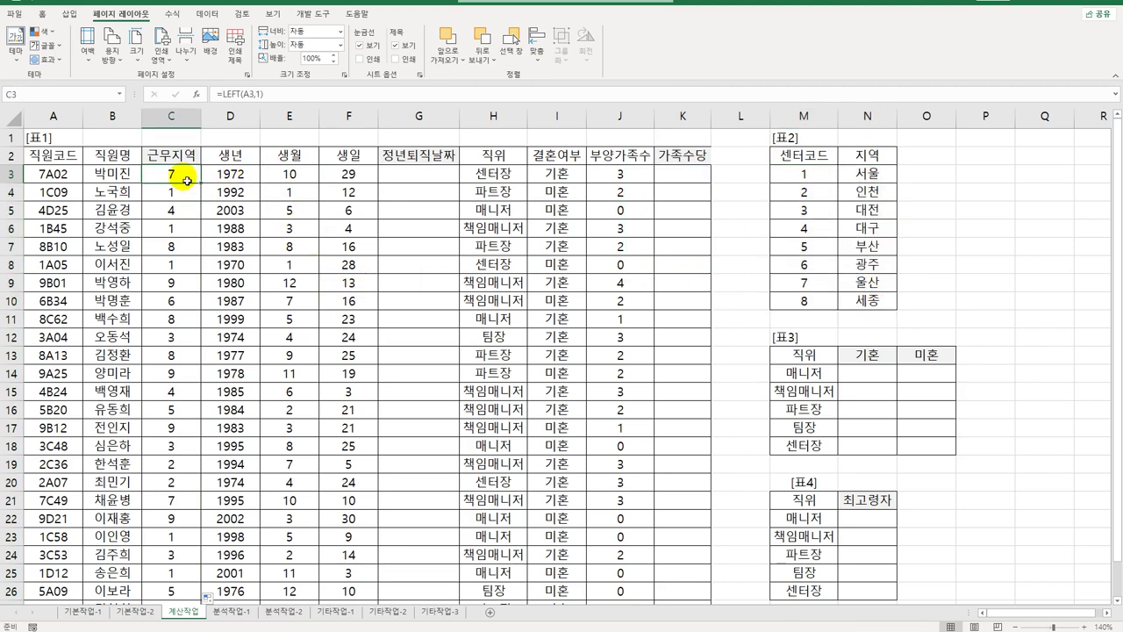
left_click_drag(799, 173, 812, 298)
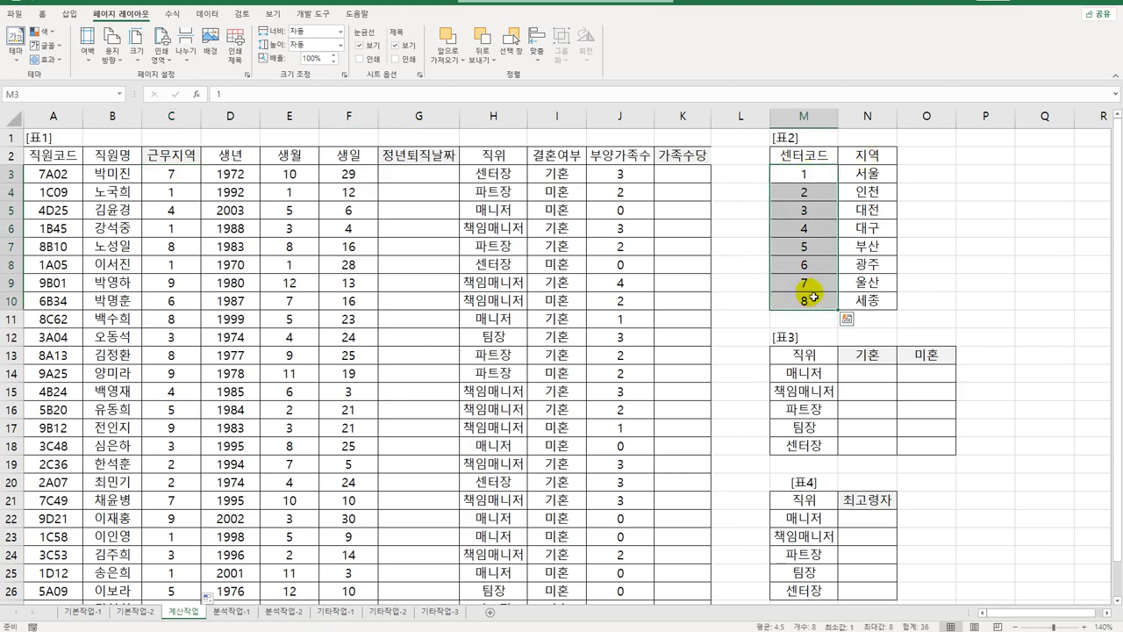
left_click(804, 282)
left_click(187, 179)
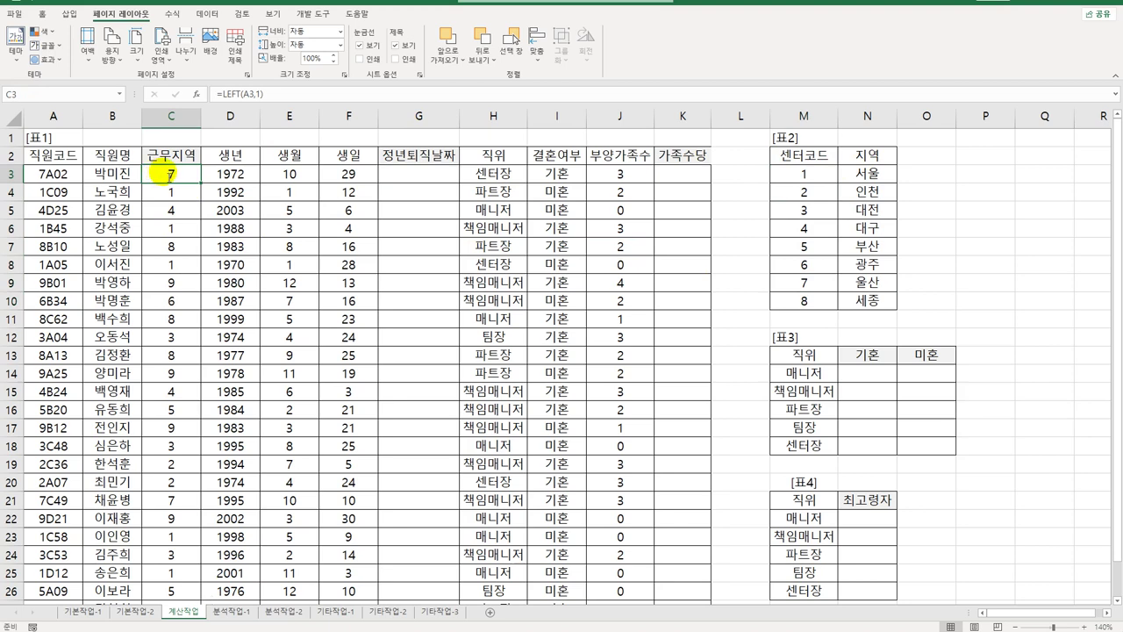
double_click(167, 175)
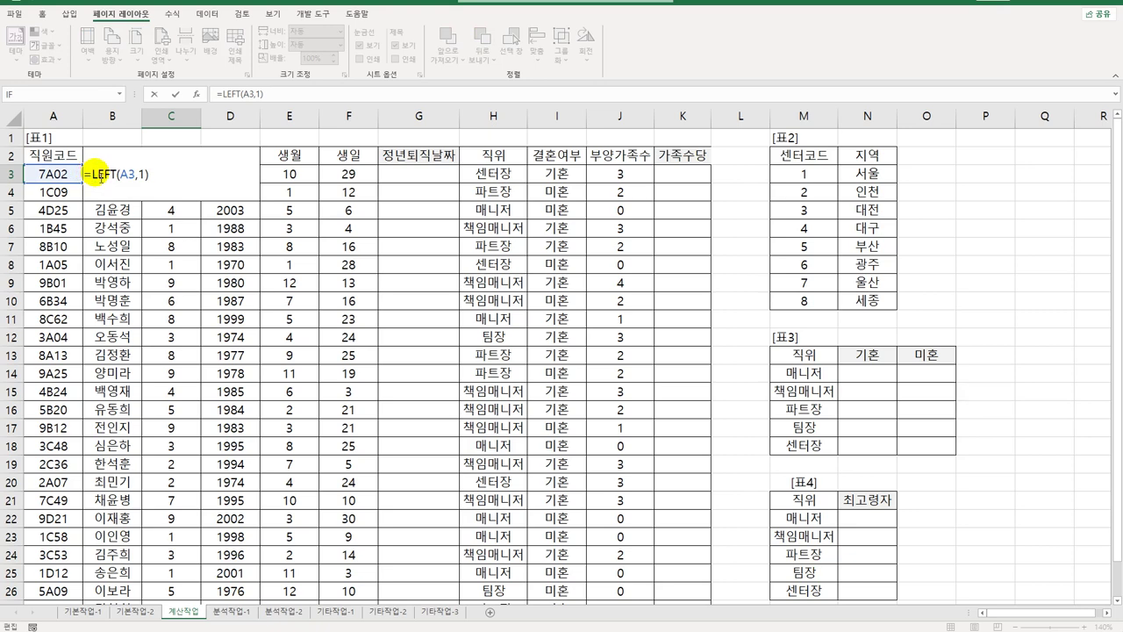
left_click(101, 178)
type("VLOOKUP(LEFT(A3")
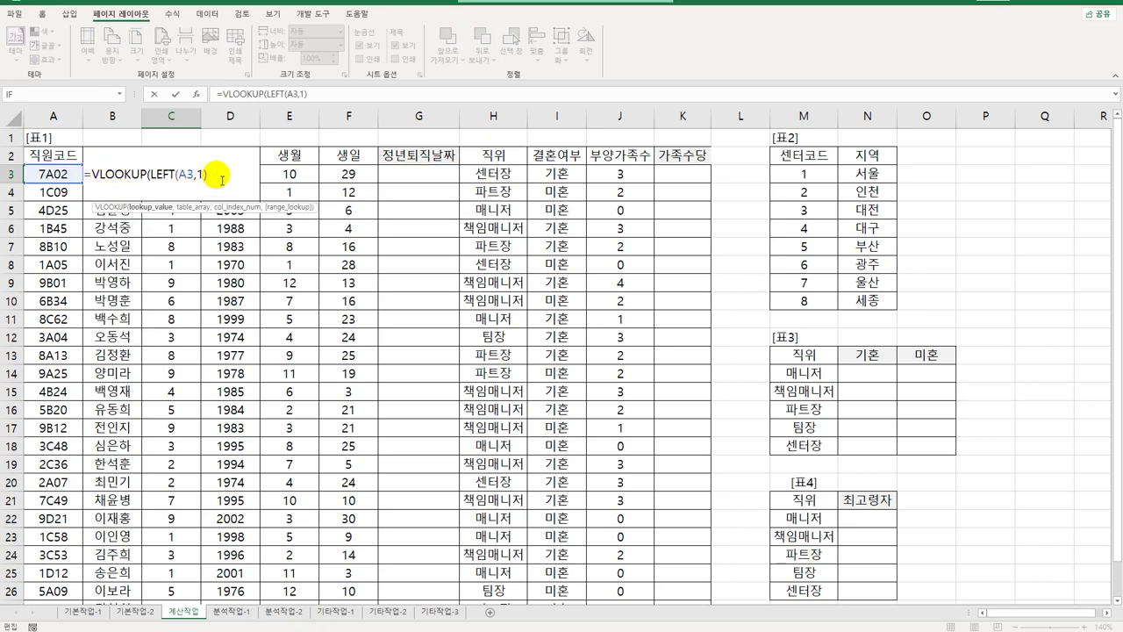
type(",")
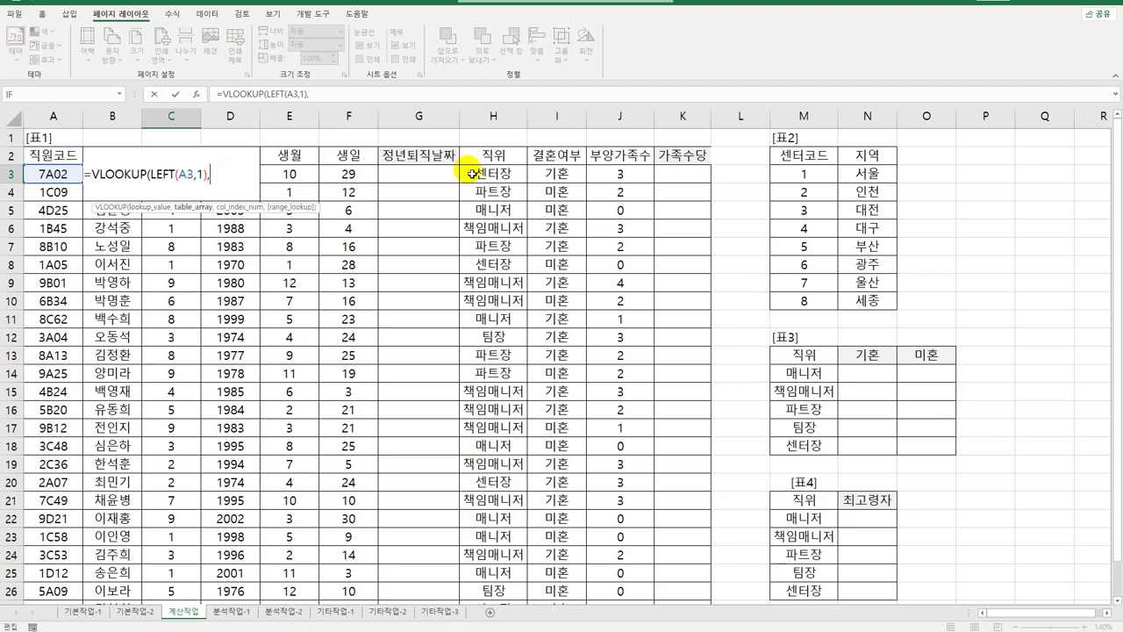
Complete the C3 VLOOKUP with the absolute table range $M$3:$N$10, column index 2 and FALSE for exact match.
left_click_drag(804, 174, 850, 303)
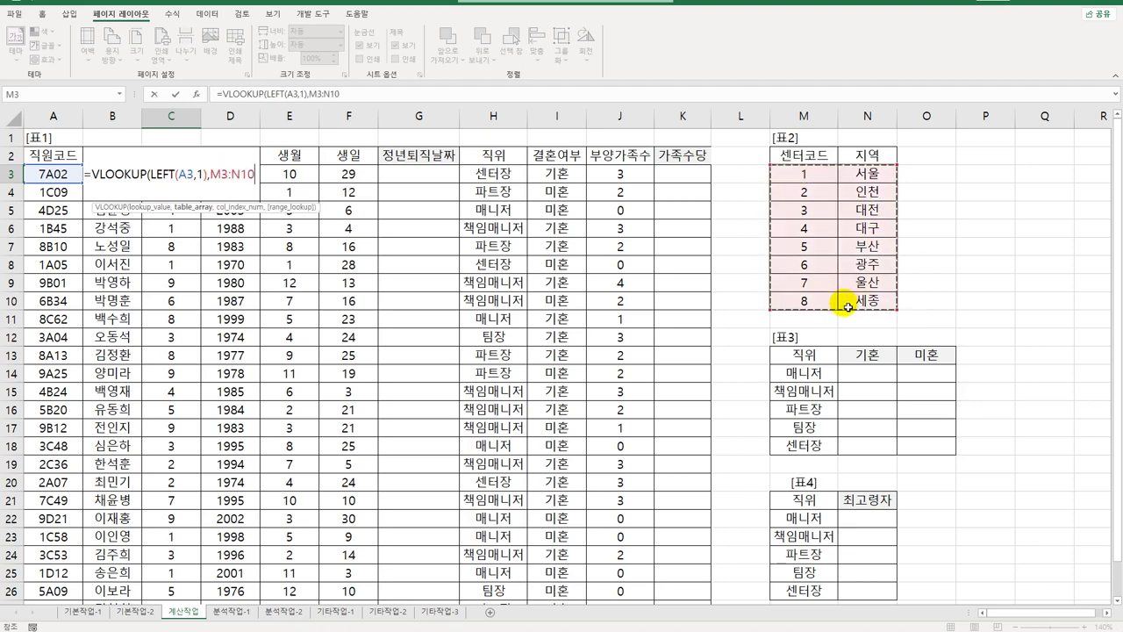
key("F4")
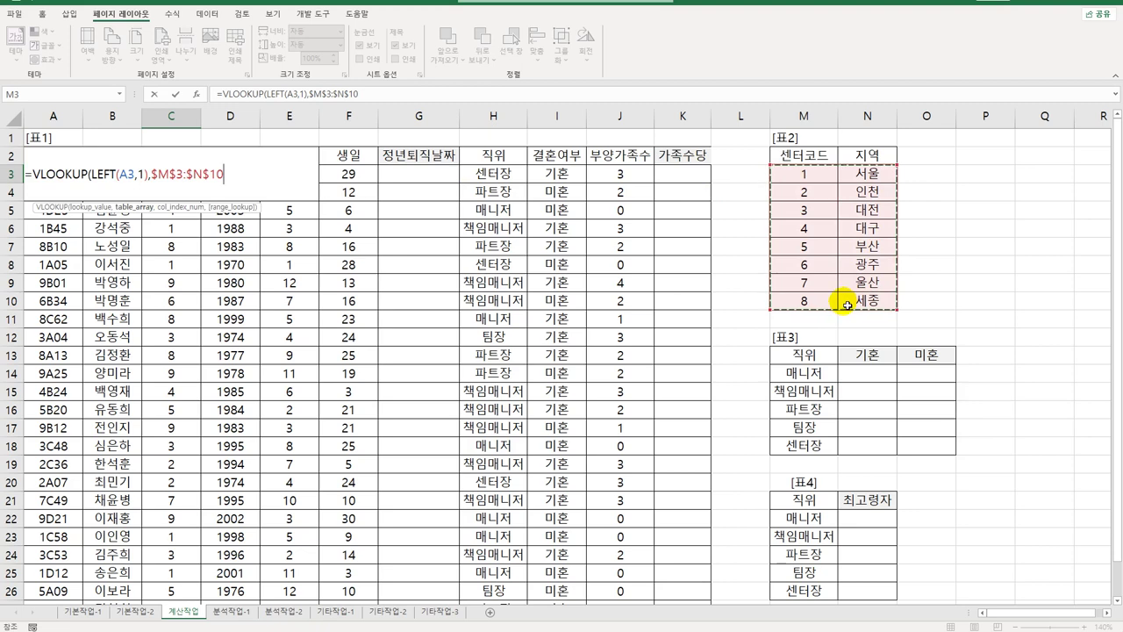
type(",")
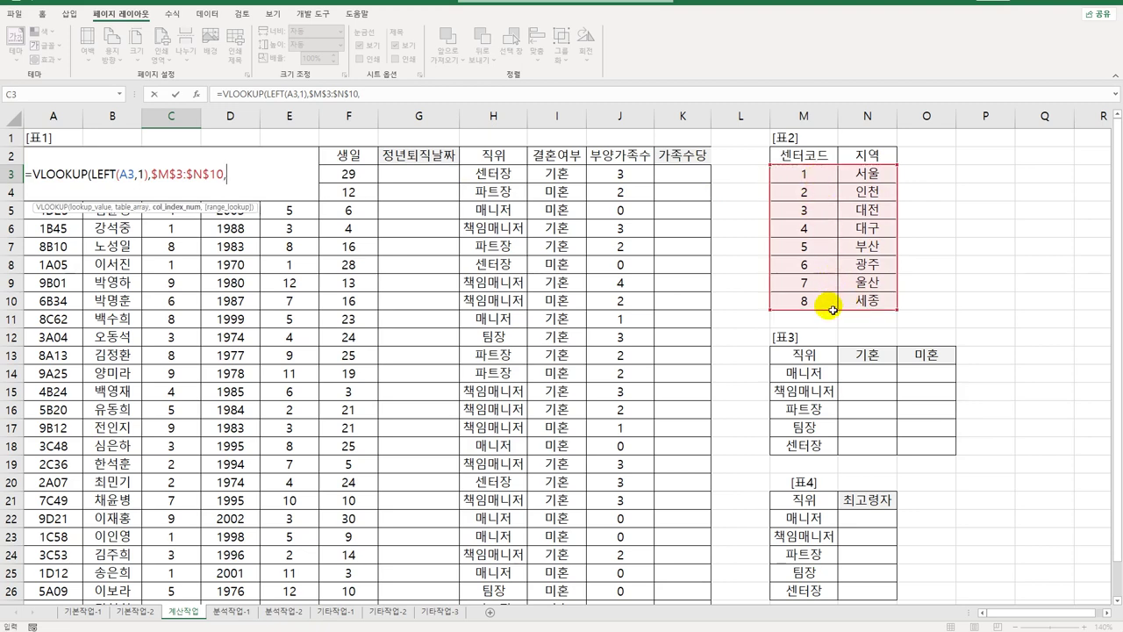
type("2")
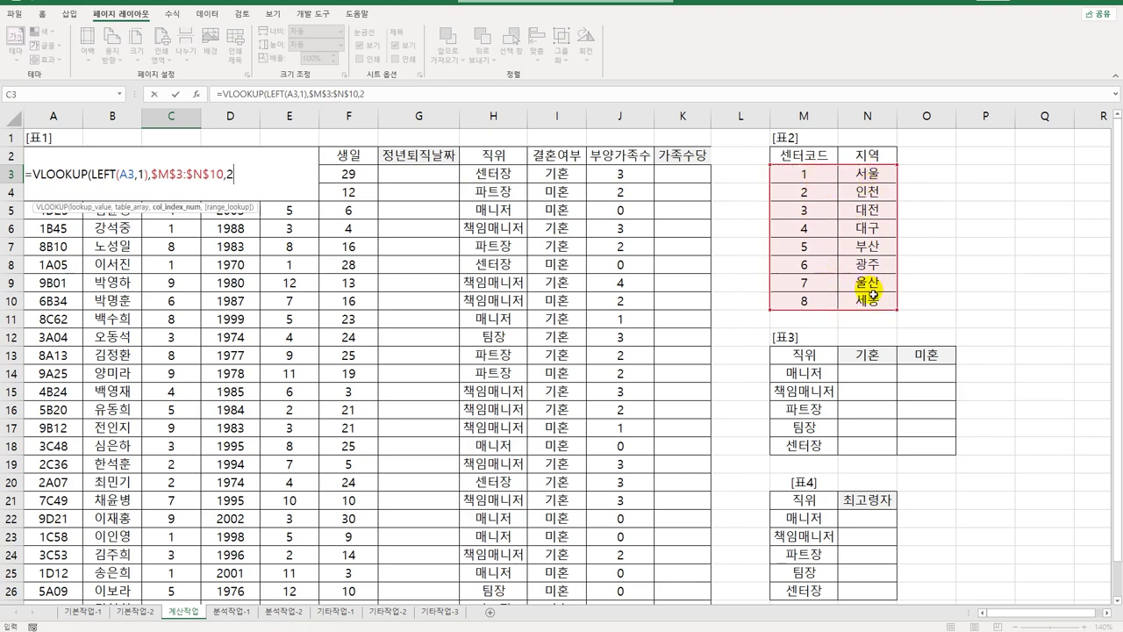
type(",")
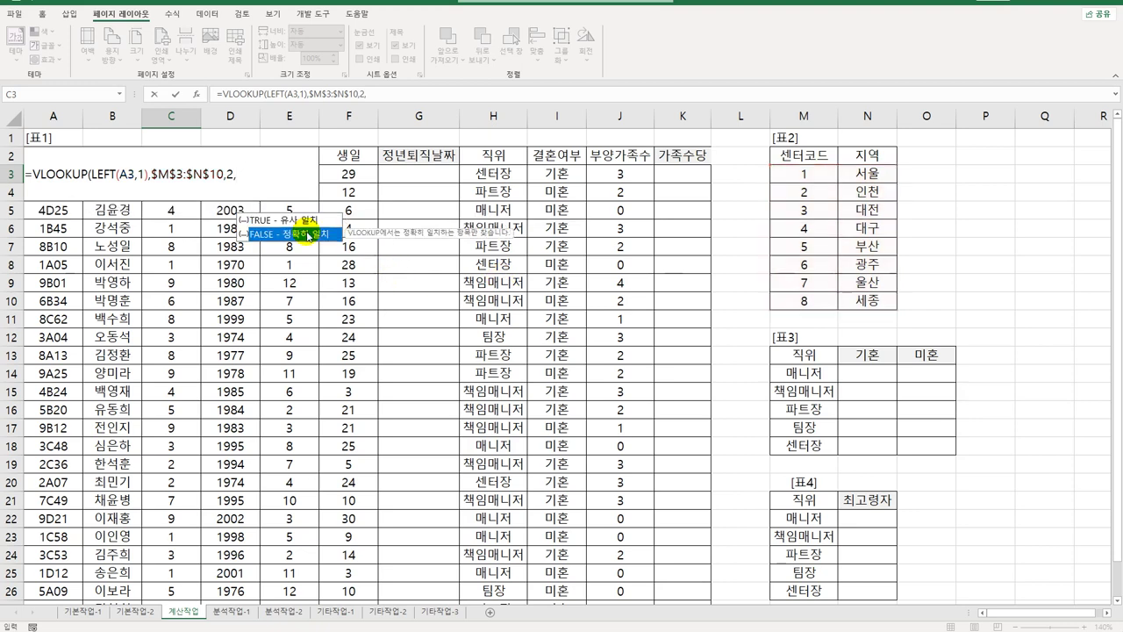
double_click(309, 235)
type(")")
key("Return")
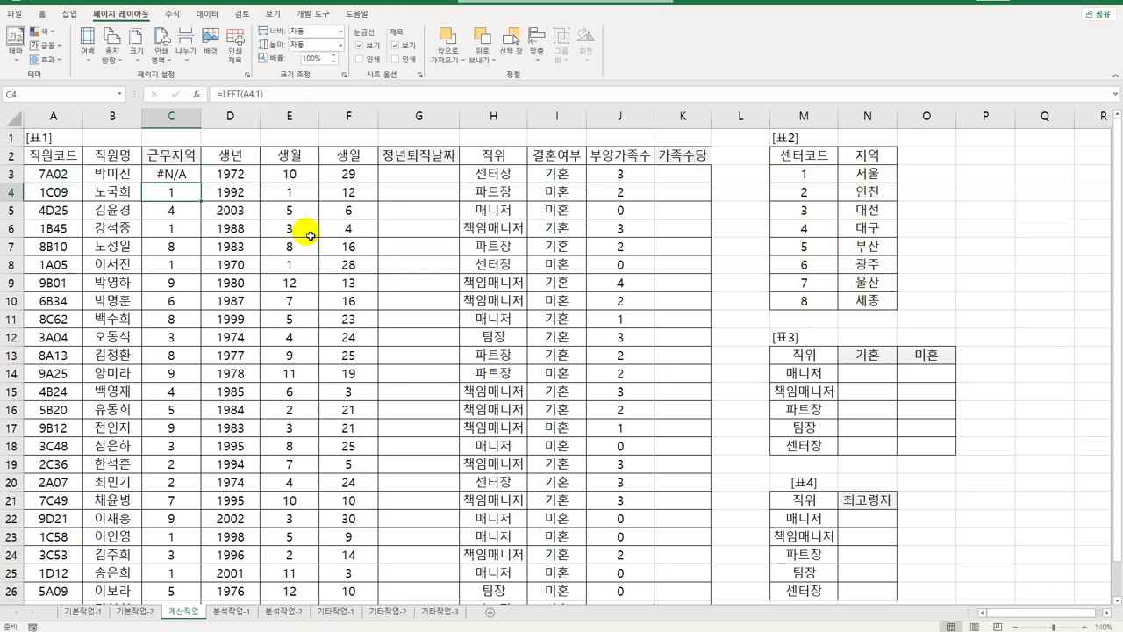
Fill the C3 VLOOKUP formula down the rest of the 근무지역 column.
left_click(183, 175)
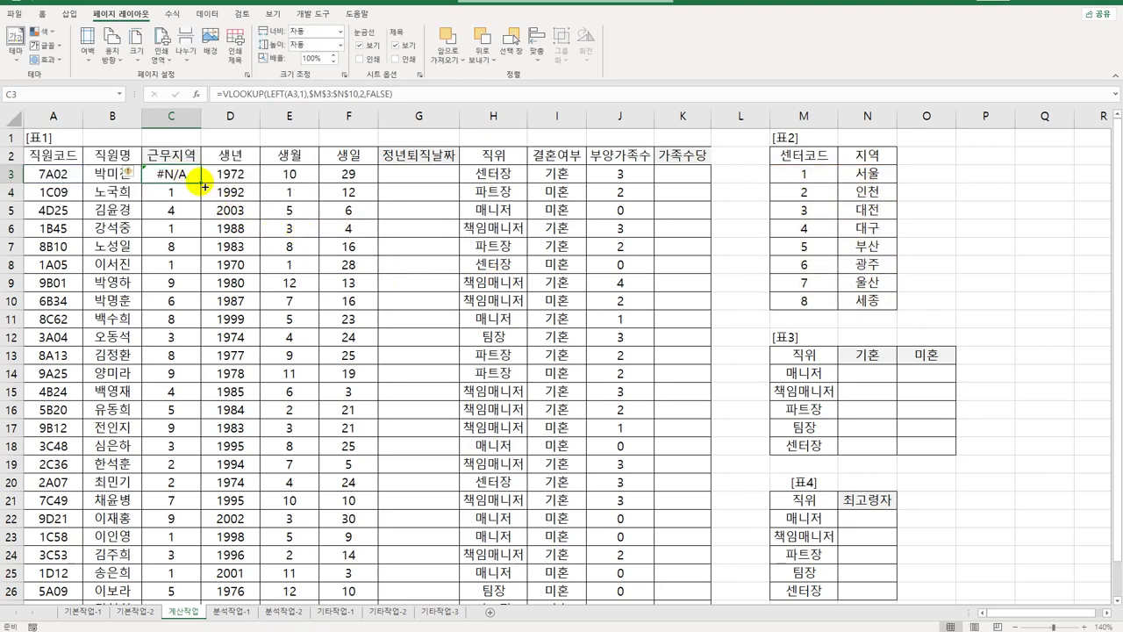
left_click_drag(203, 186, 203, 186)
double_click(203, 186)
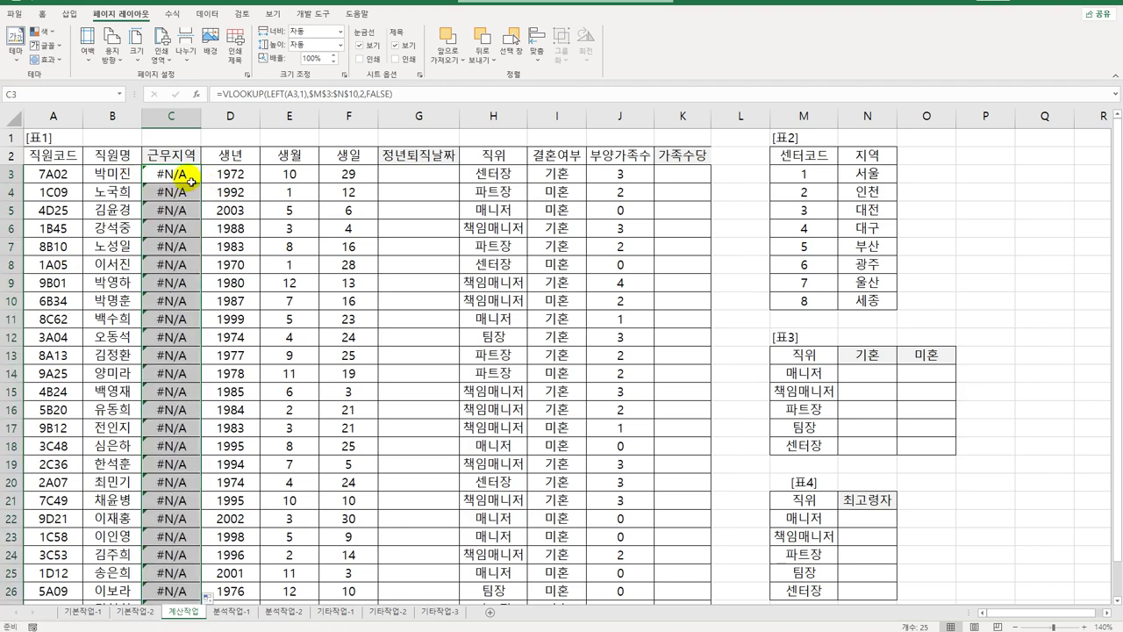
Multiply LEFT(A3,1) by 1 in the C3 VLOOKUP formula and refill the 근무지역 column with it.
double_click(190, 180)
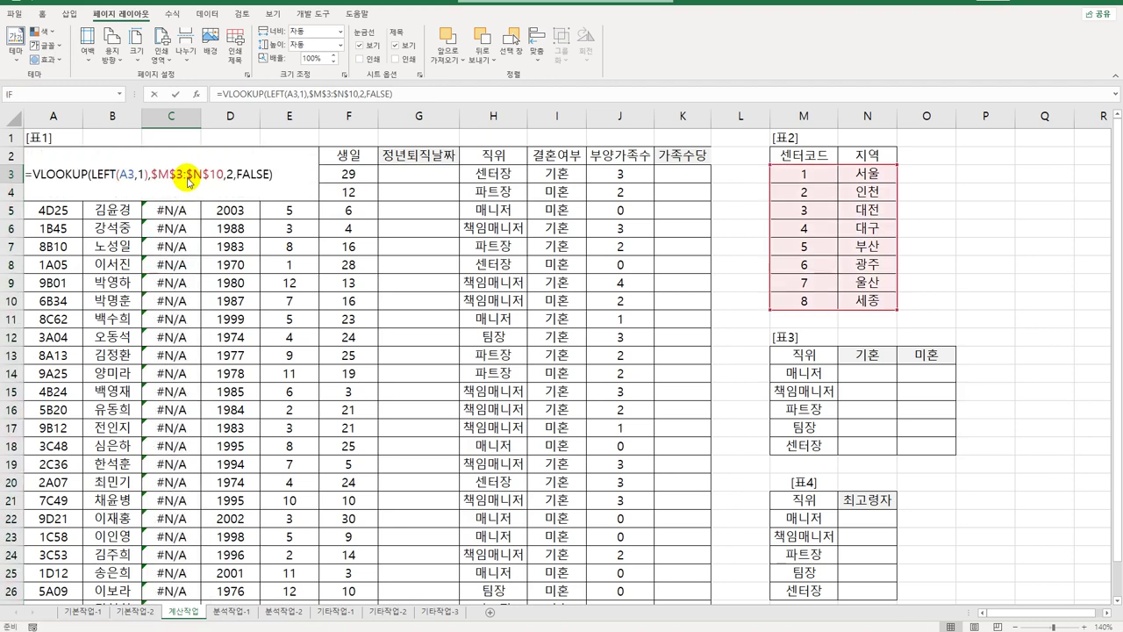
left_click(149, 179)
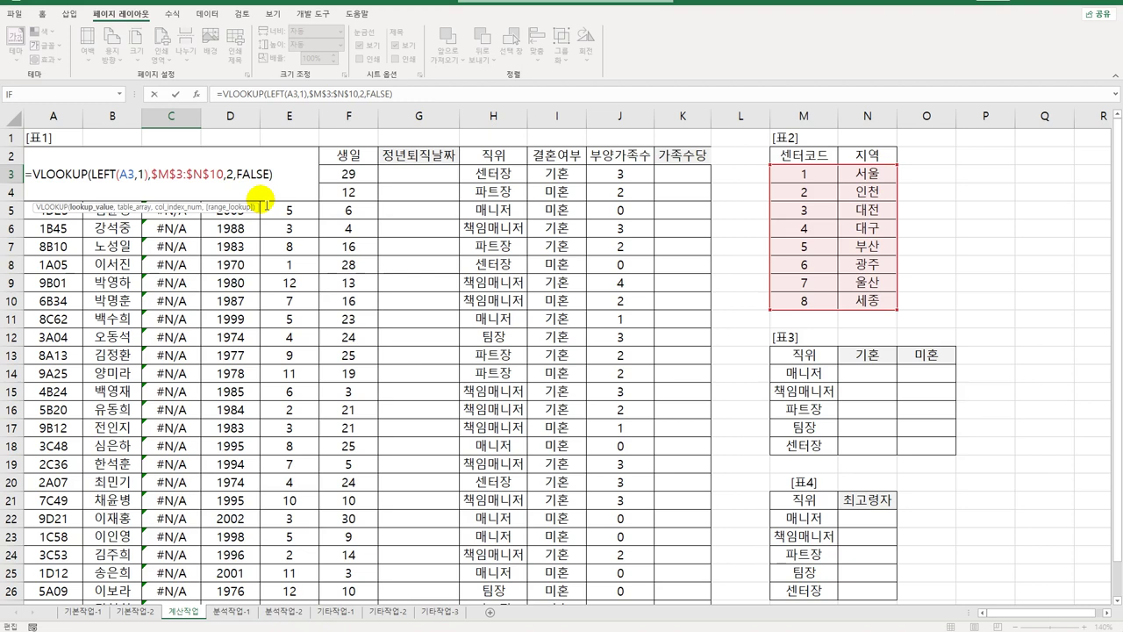
type("*1")
key("Return")
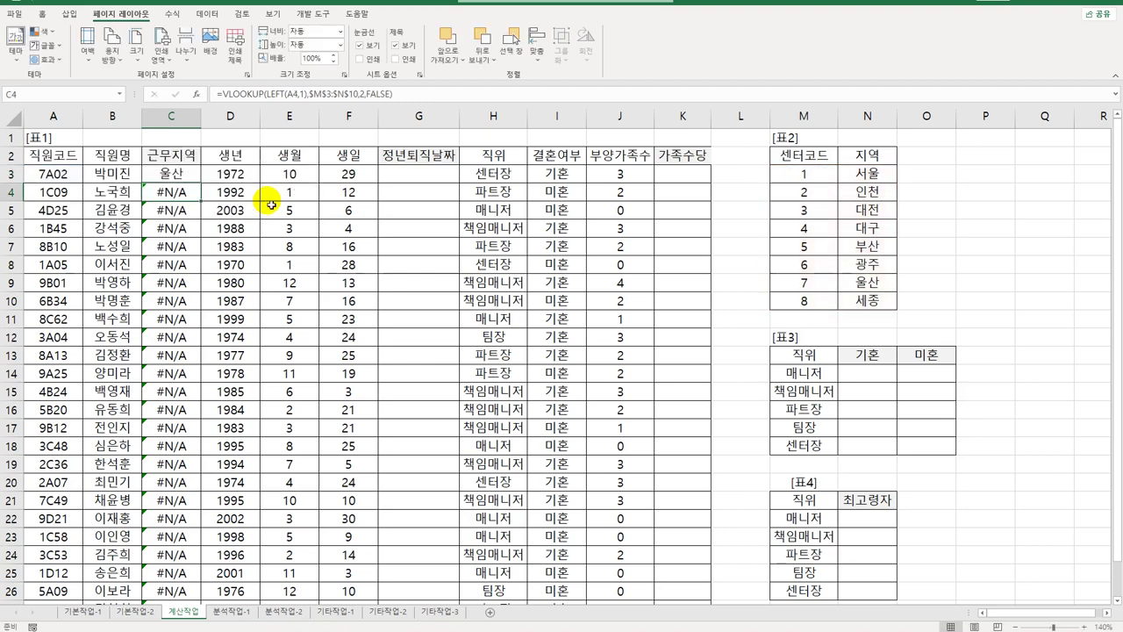
left_click(190, 174)
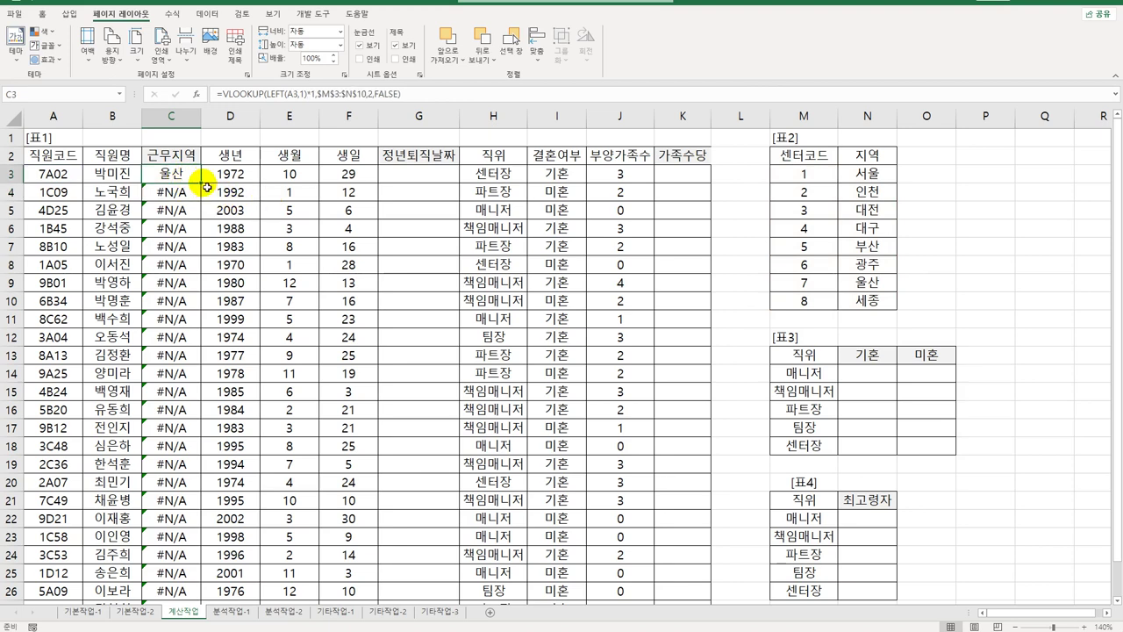
double_click(202, 183)
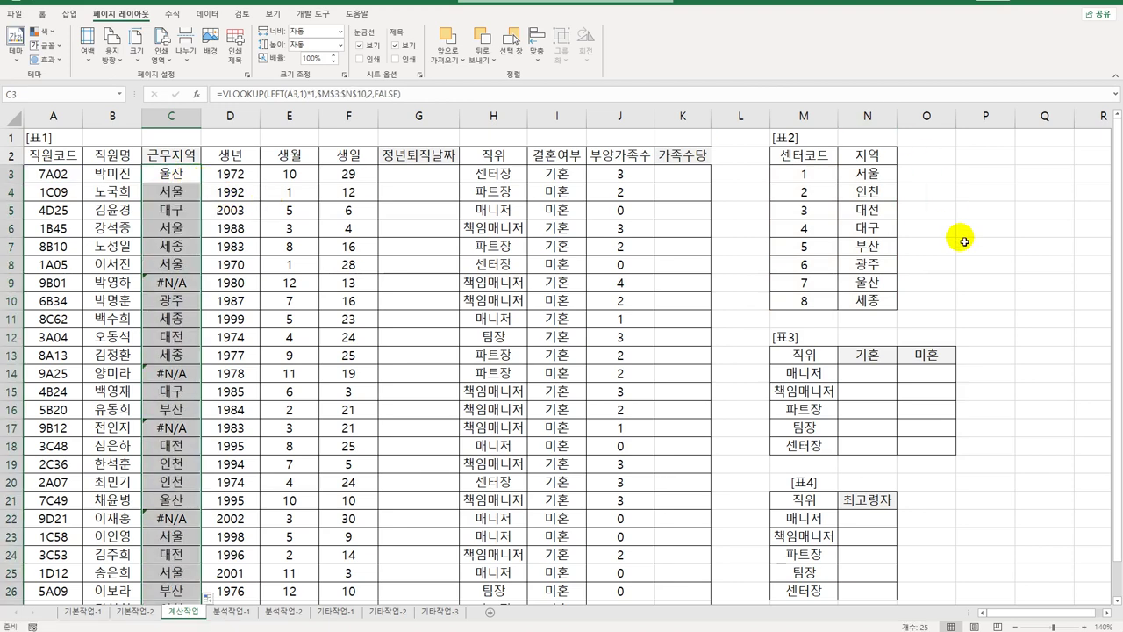
Wrap the C3 VLOOKUP formula in IFERROR with "해당없음" as the value returned on error.
left_click(174, 180)
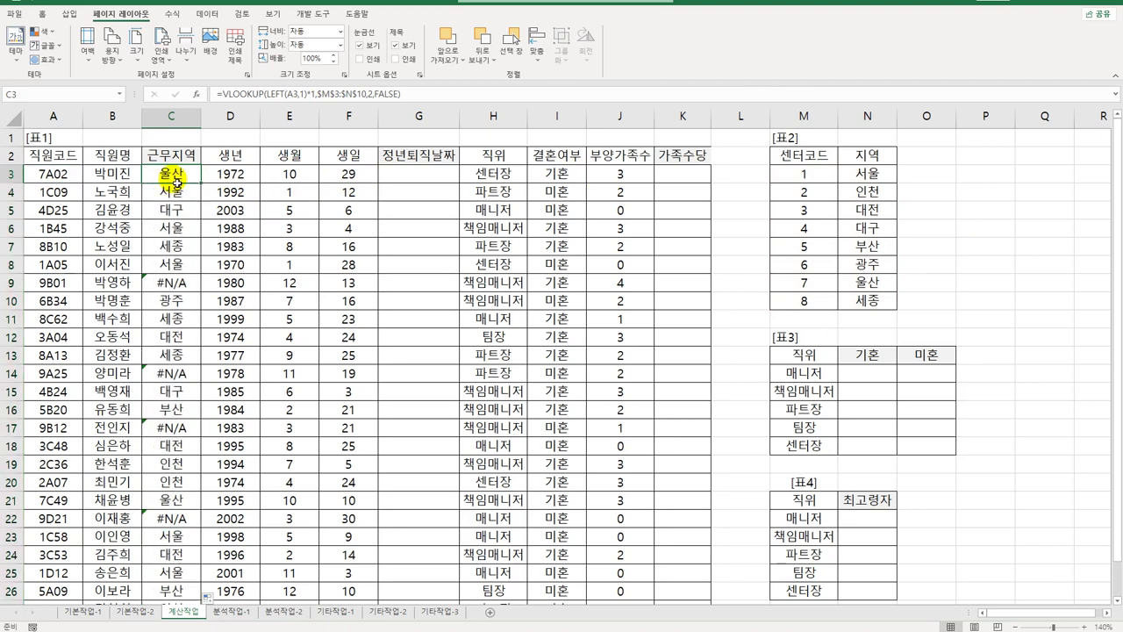
double_click(162, 175)
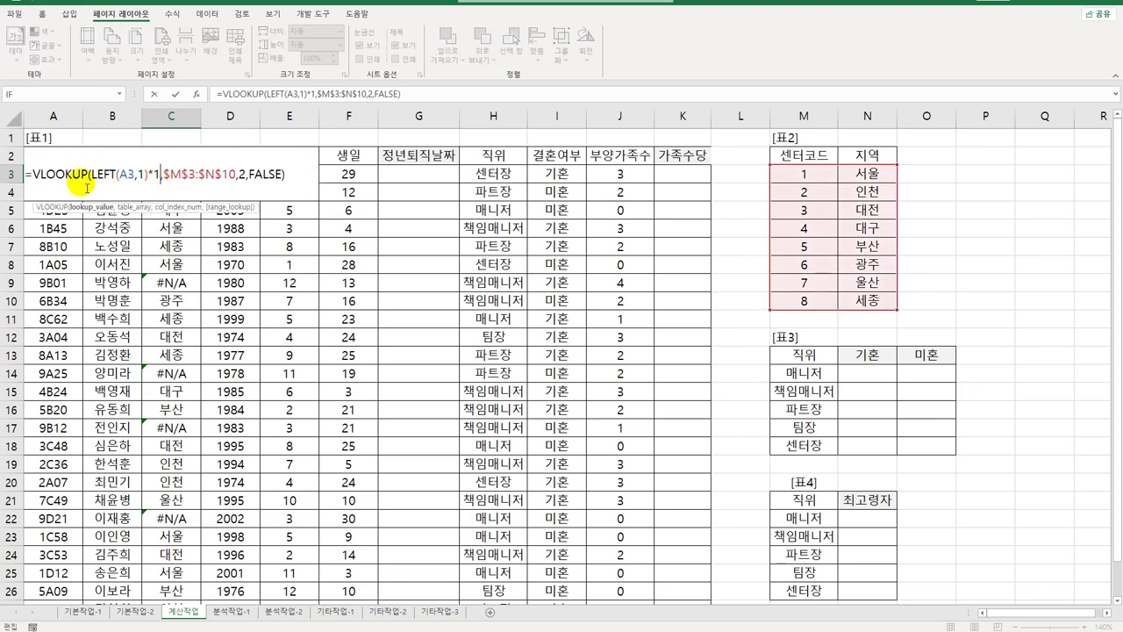
left_click(33, 175)
type("I")
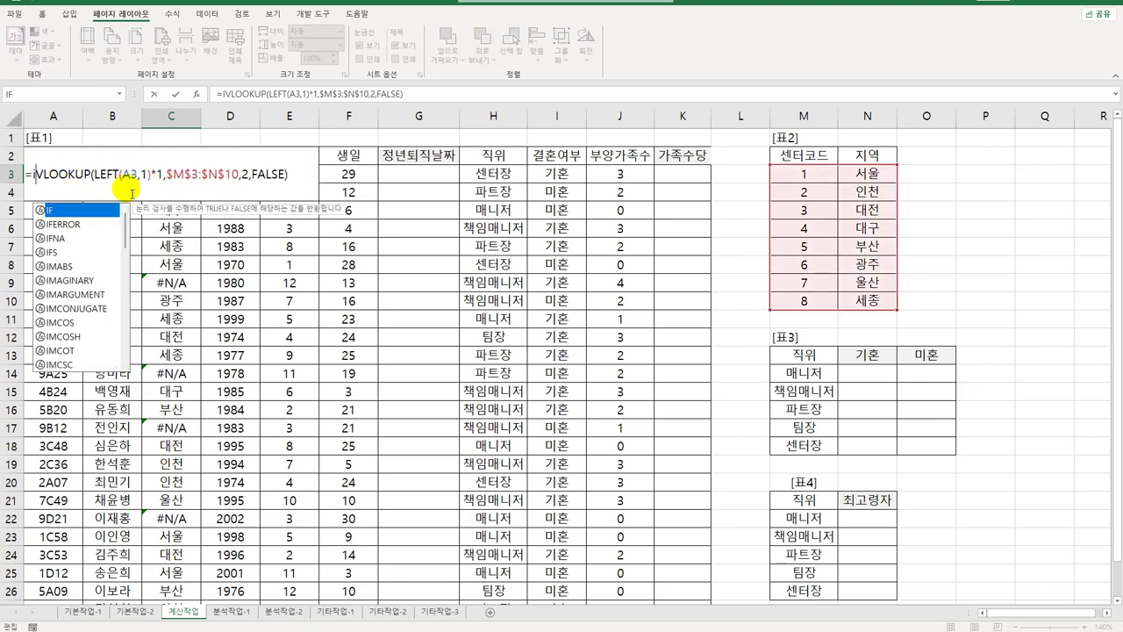
type("FERROR(")
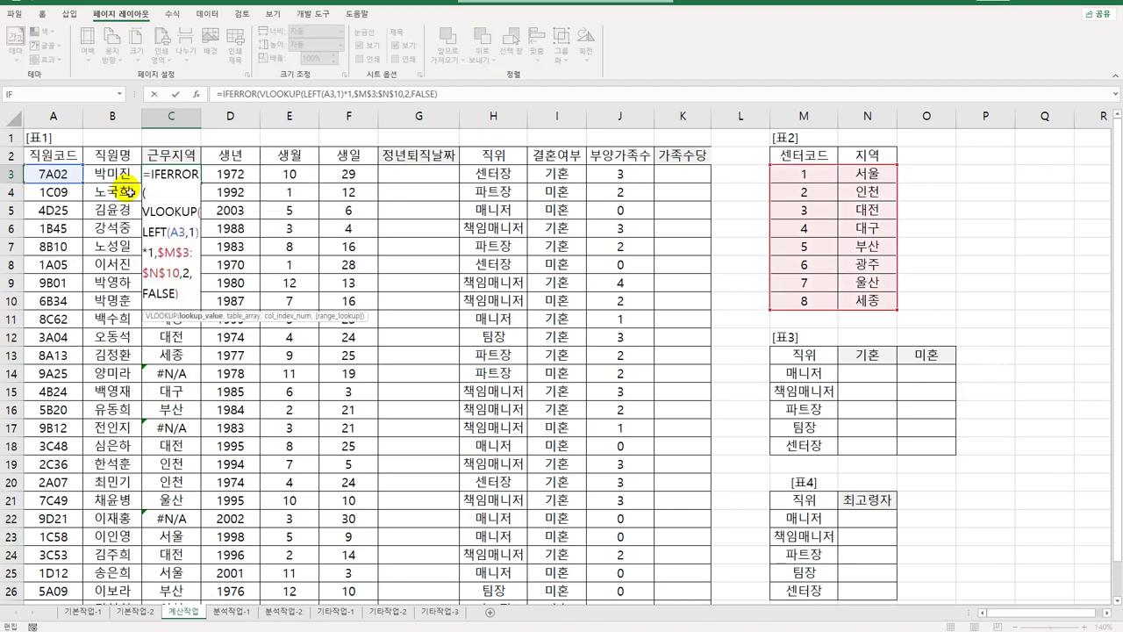
type(",")
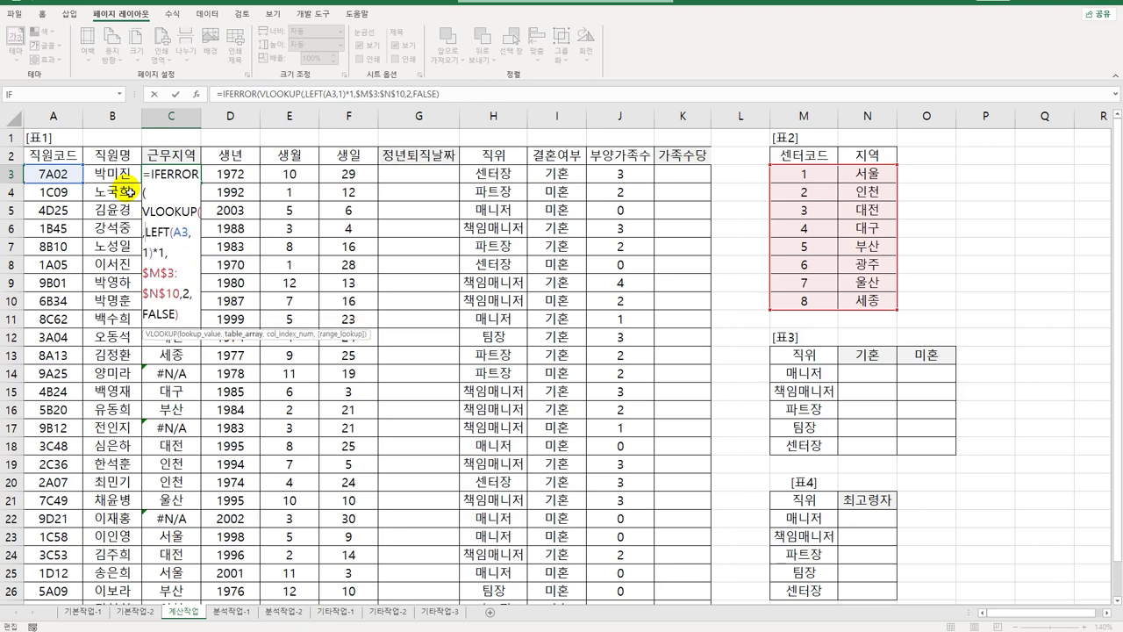
key("Delete")
left_click(198, 290)
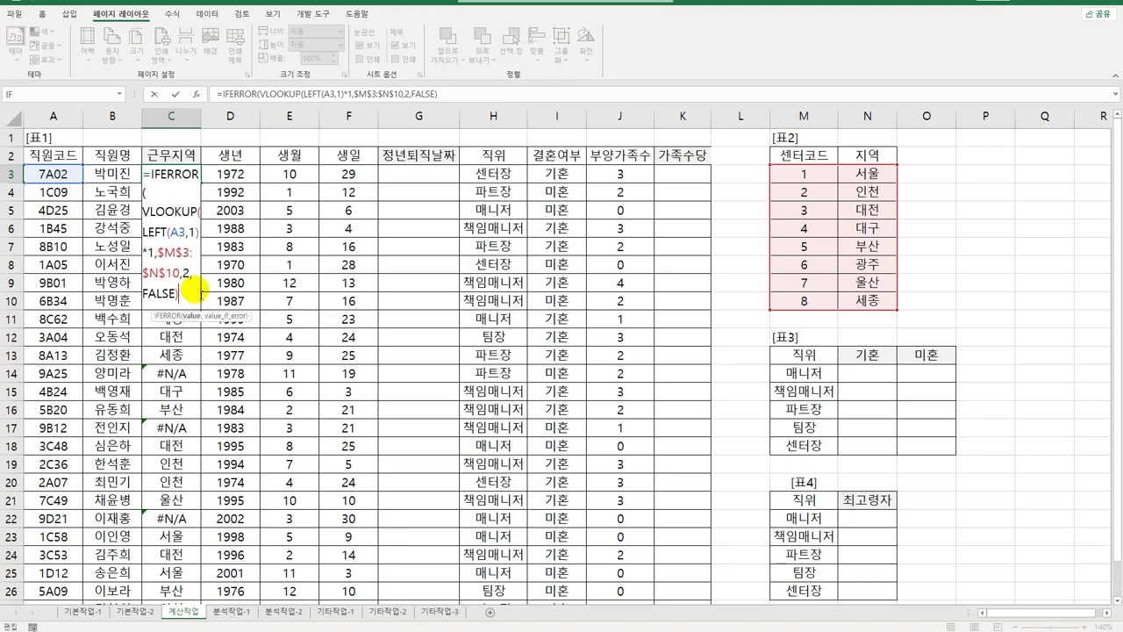
type(",\"해다")
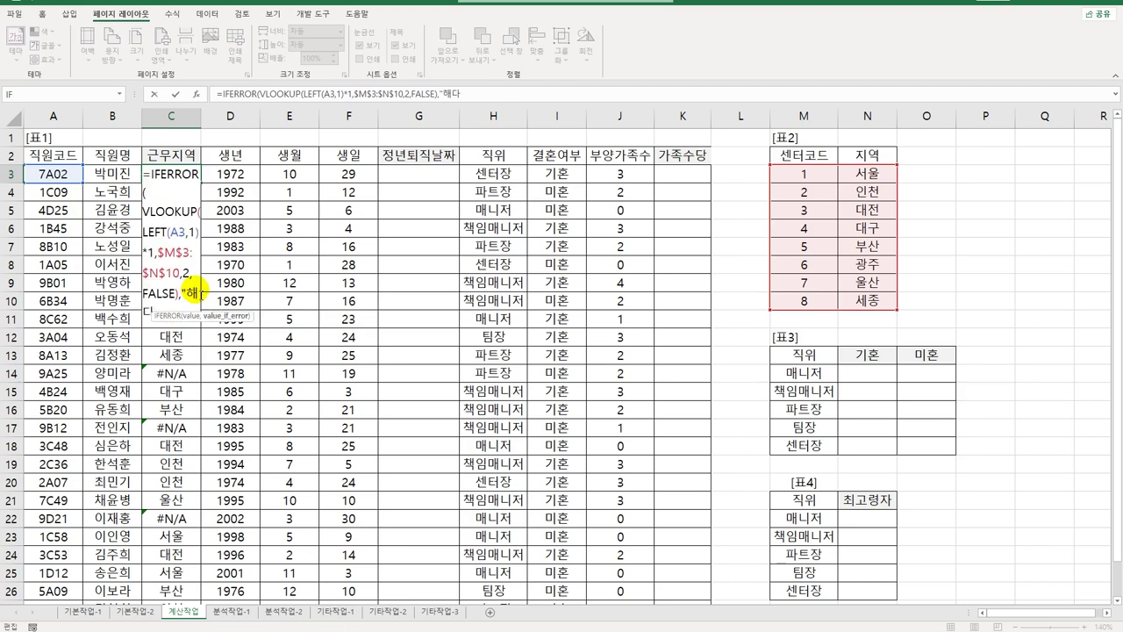
type("당없음\")")
key("Return")
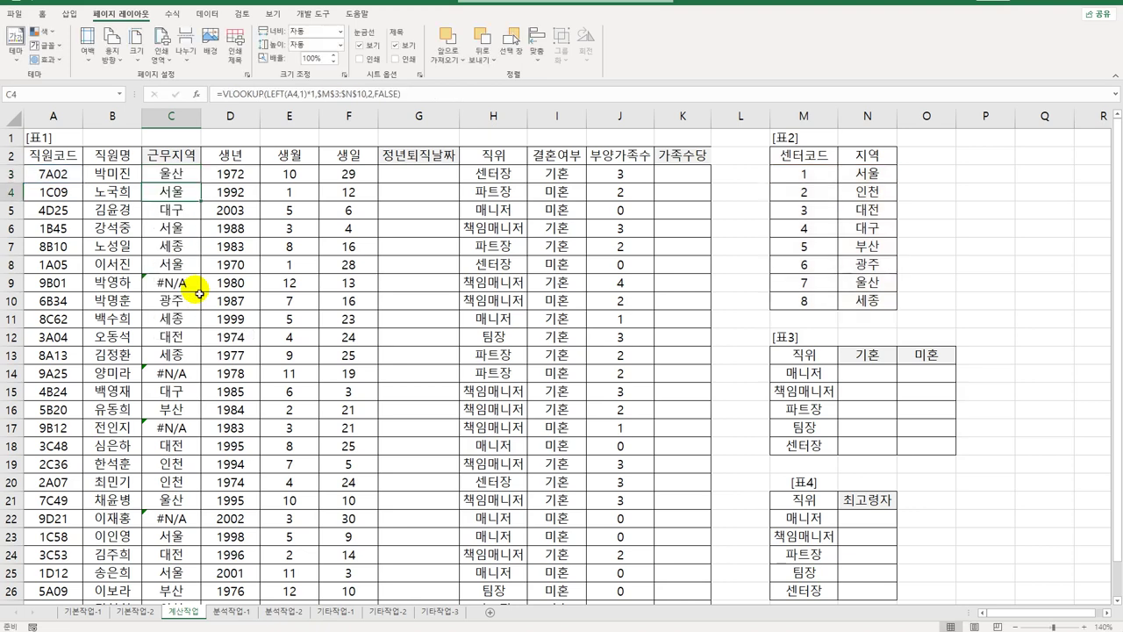
Fill the C3 IFERROR formula down the rest of the 근무지역 column and reselect C3.
left_click(189, 174)
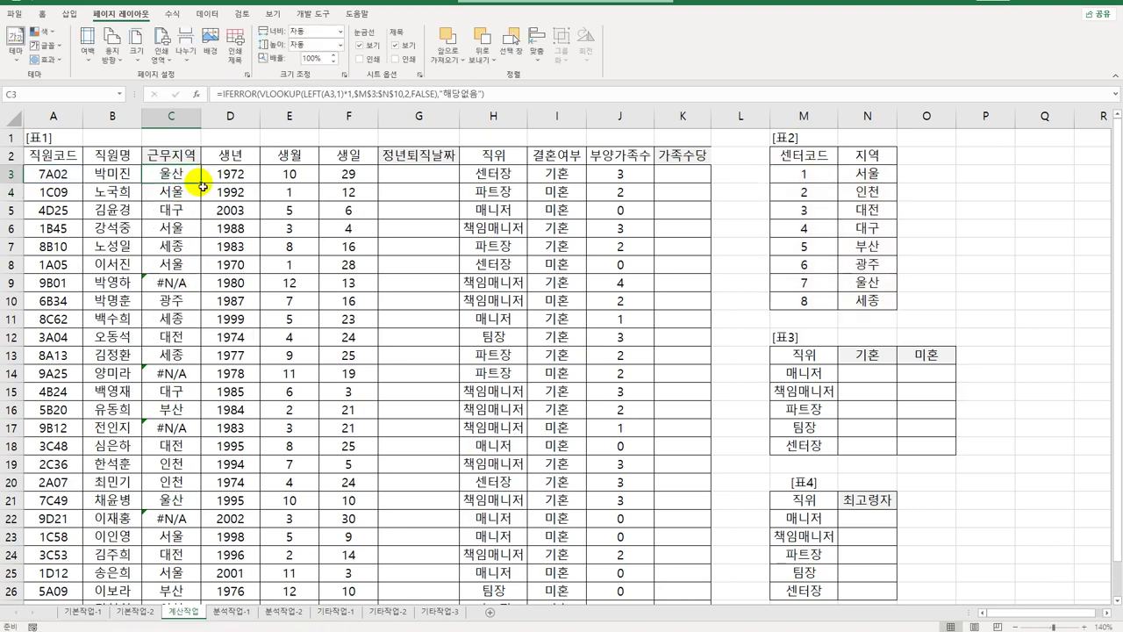
double_click(202, 185)
left_click(180, 282)
left_click(197, 178)
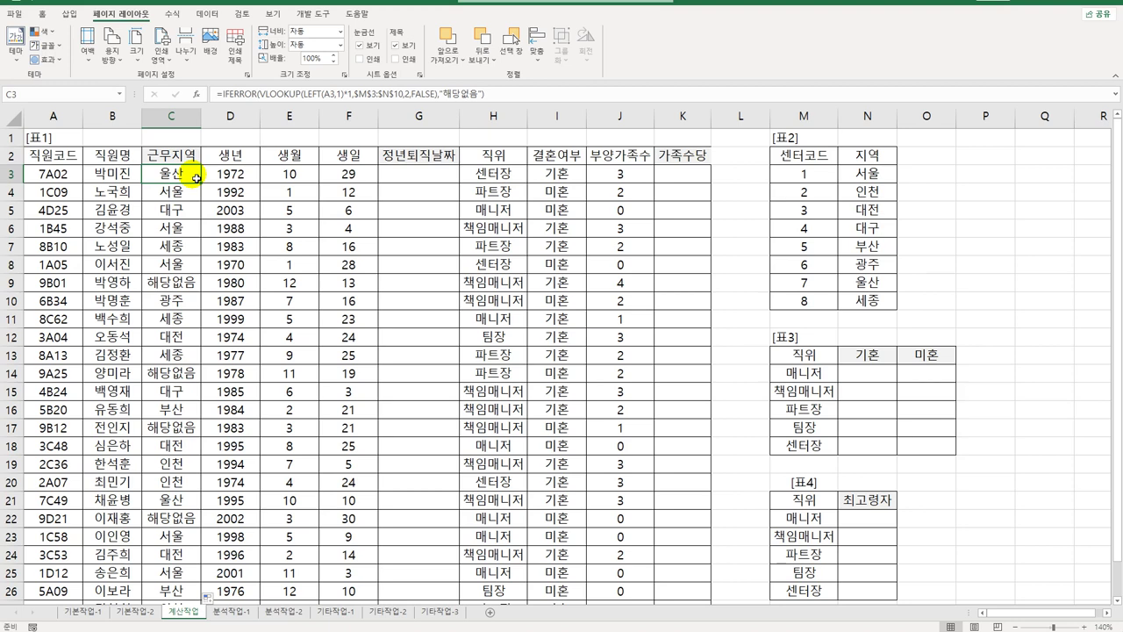
left_click(412, 174)
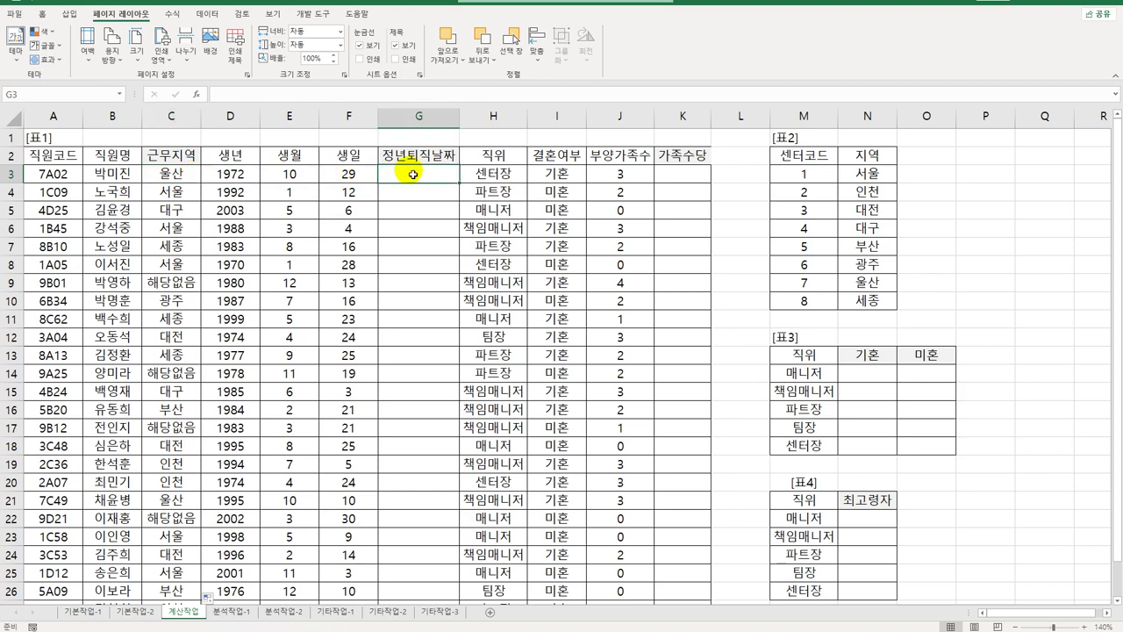
left_click(302, 179)
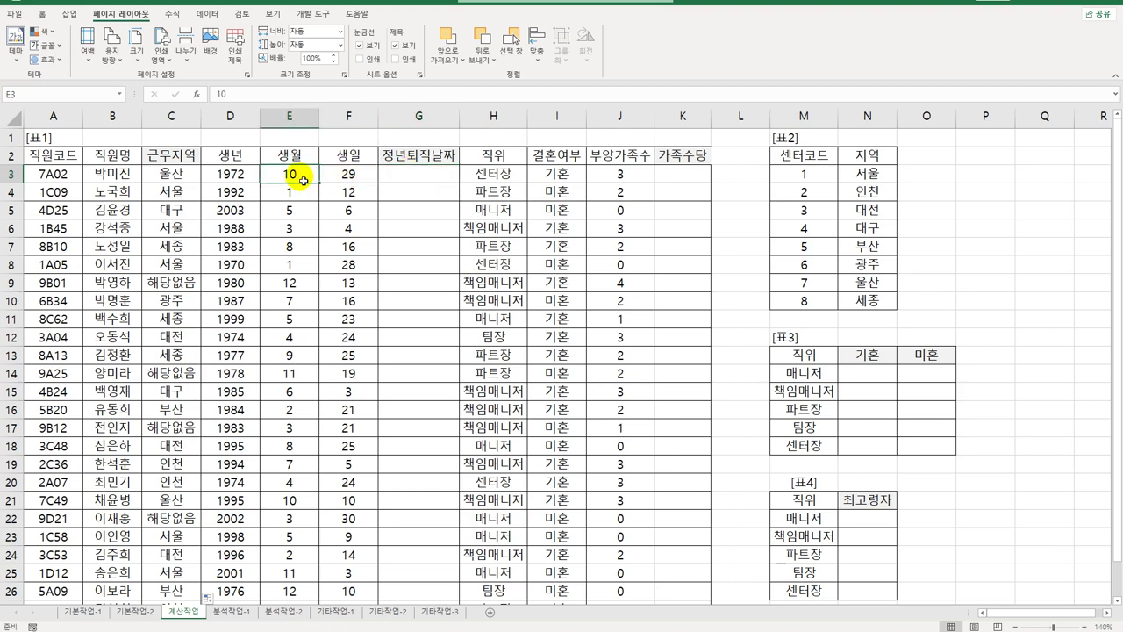
left_click(249, 177)
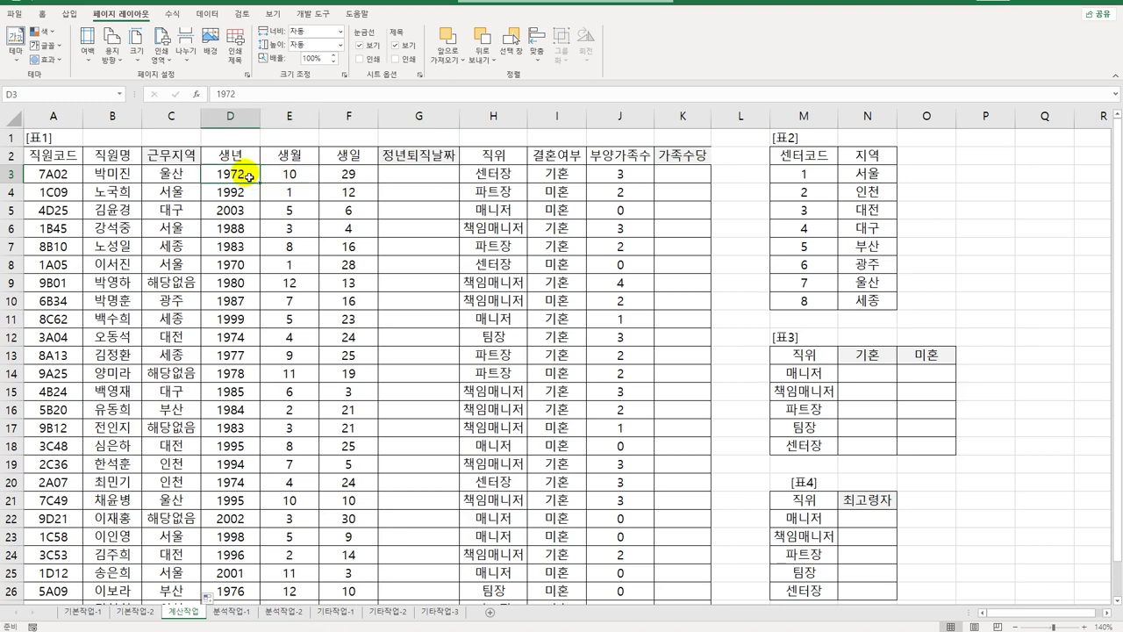
Start an IF formula in G3 under 정년퇴직날짜 with the condition E3<=6.
left_click(402, 186)
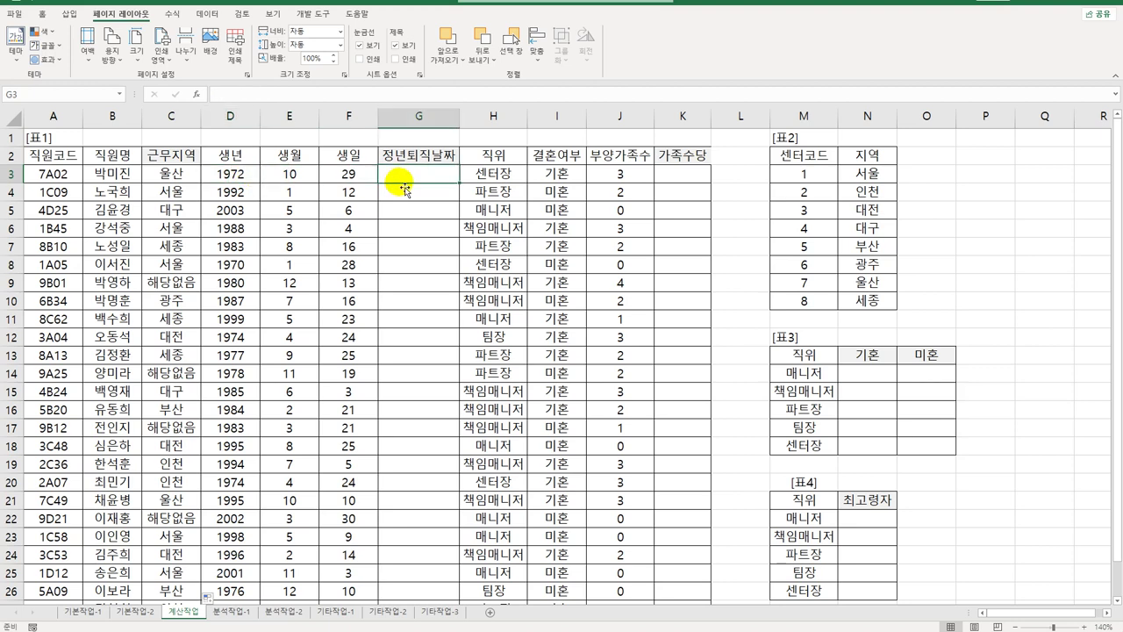
type("=")
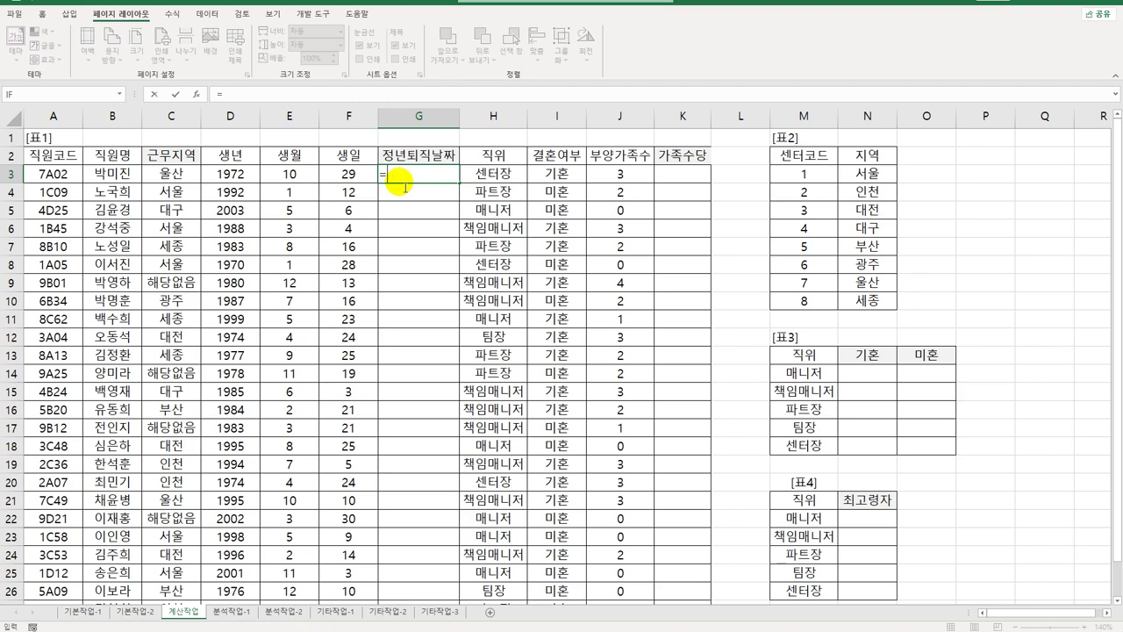
type("If(E3")
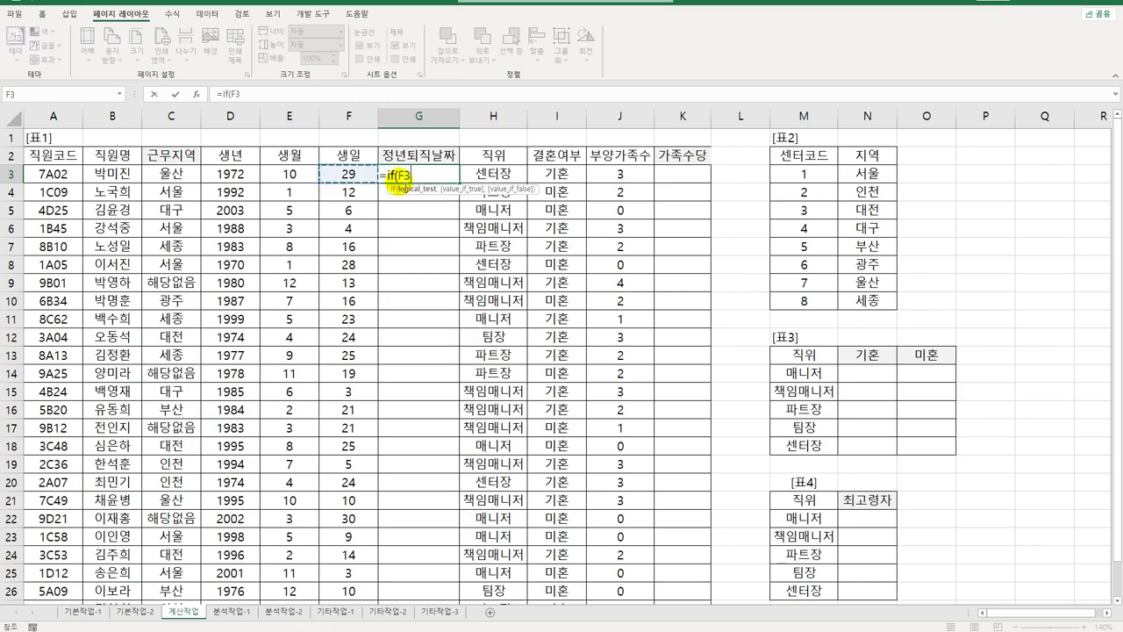
type(">")
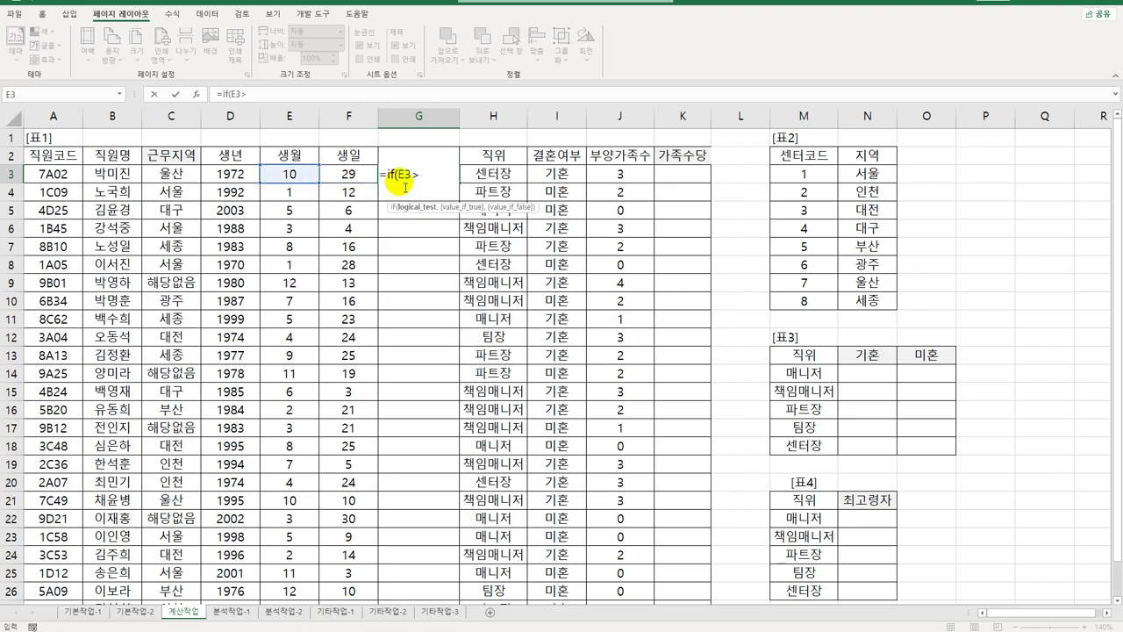
type("=6,")
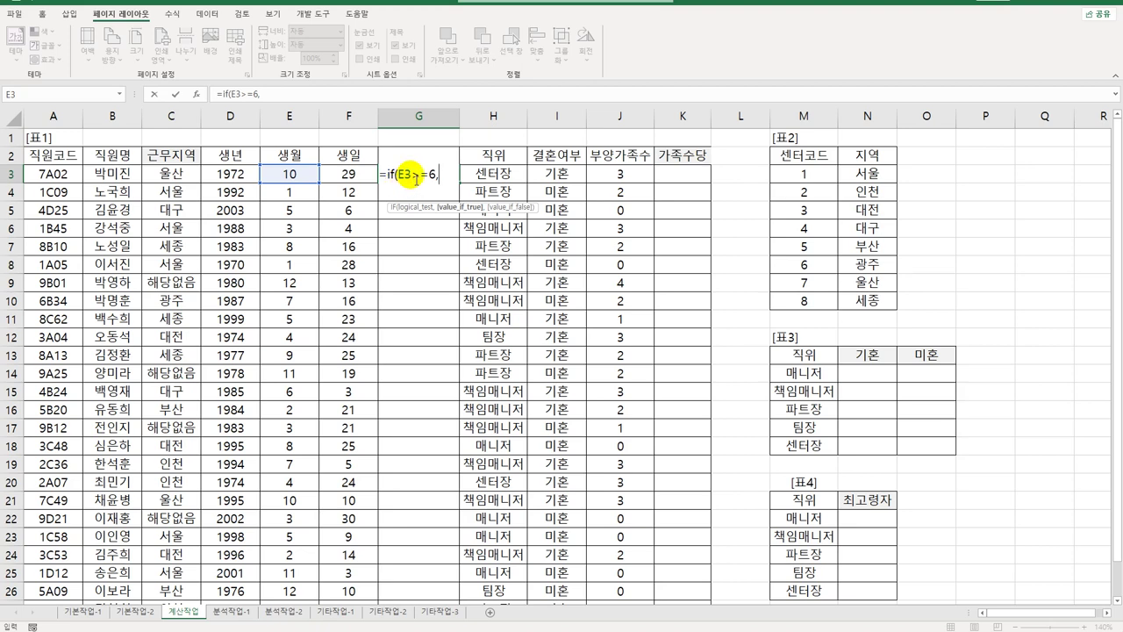
left_click(419, 182)
key("BackSpace")
type("<")
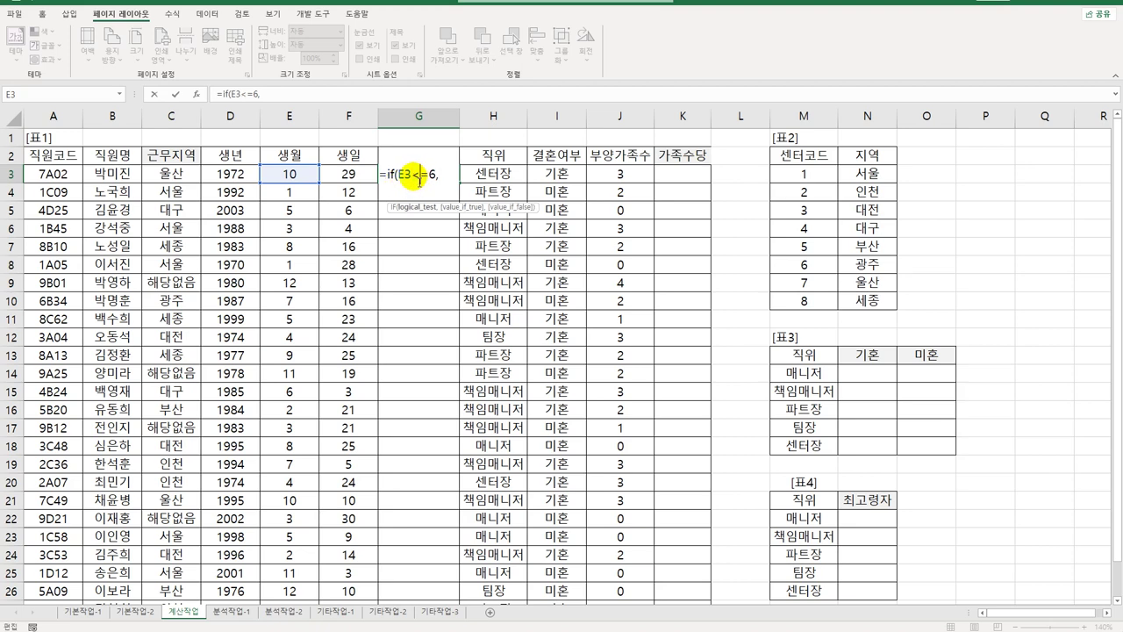
key("End")
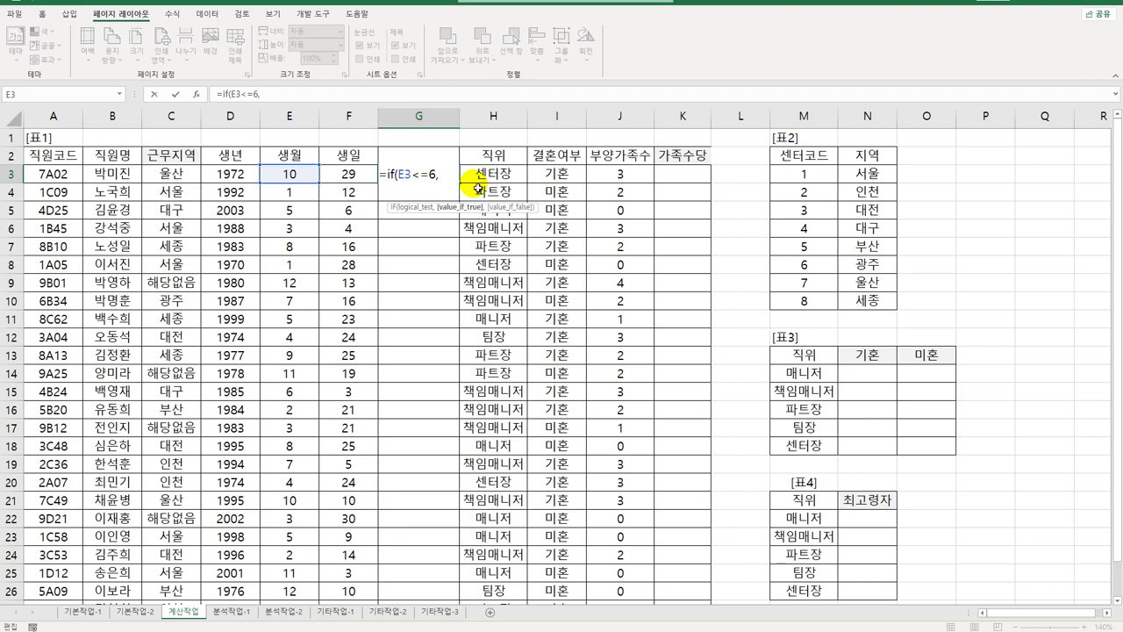
Enter DATE(D3+60,6,30) as the true value of the G3 IF formula and begin a DATE function for its false value.
type("date")
key("Tab")
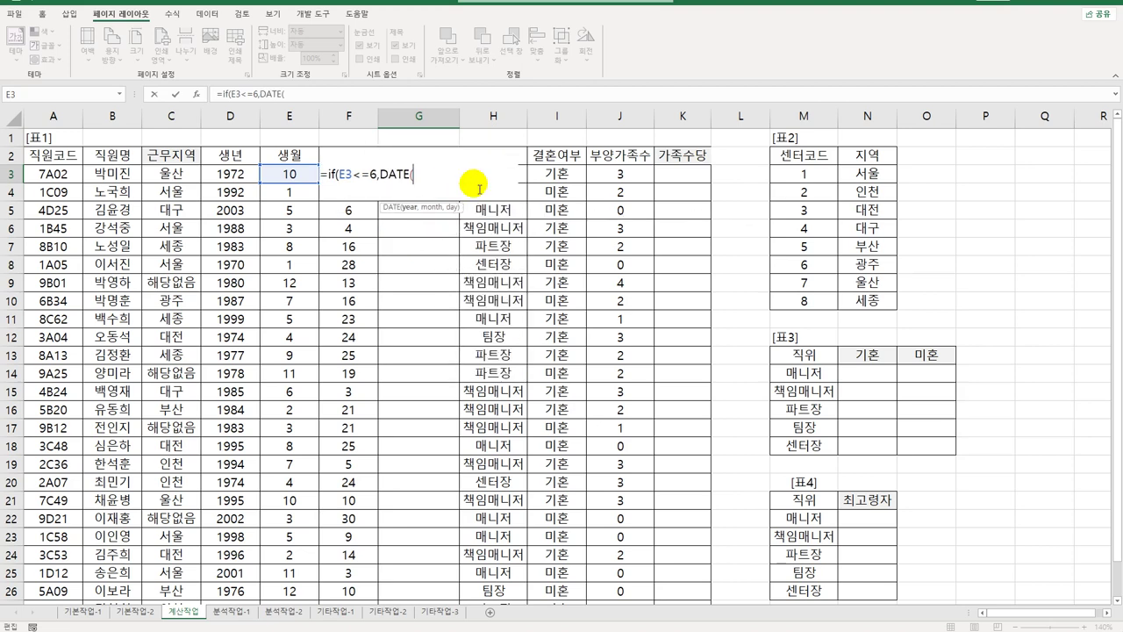
left_click(253, 178)
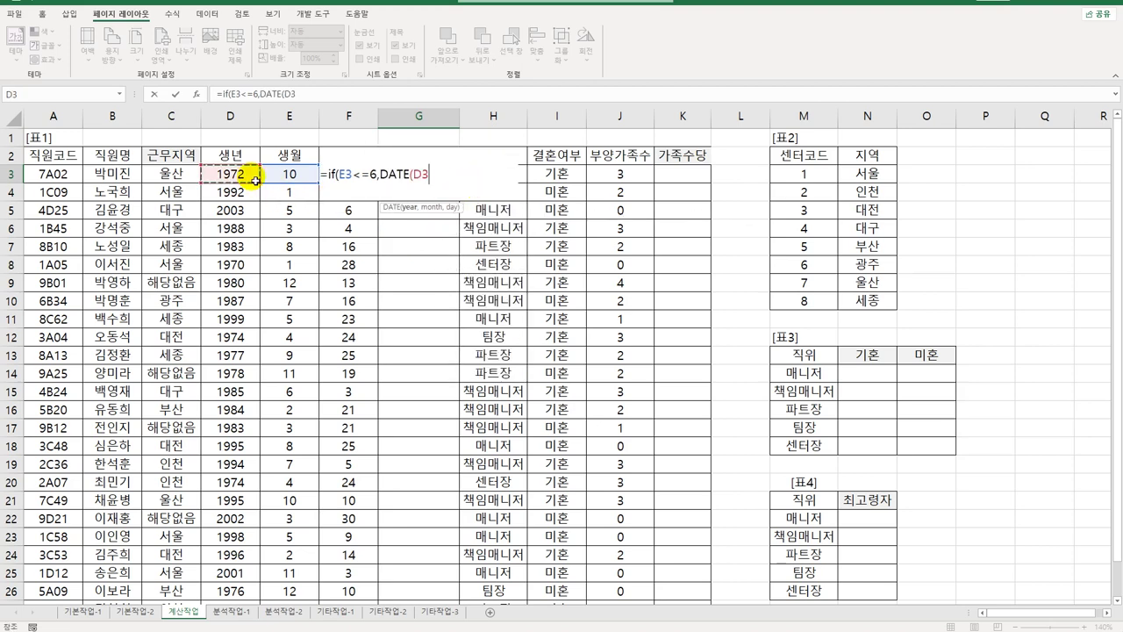
type("+60,")
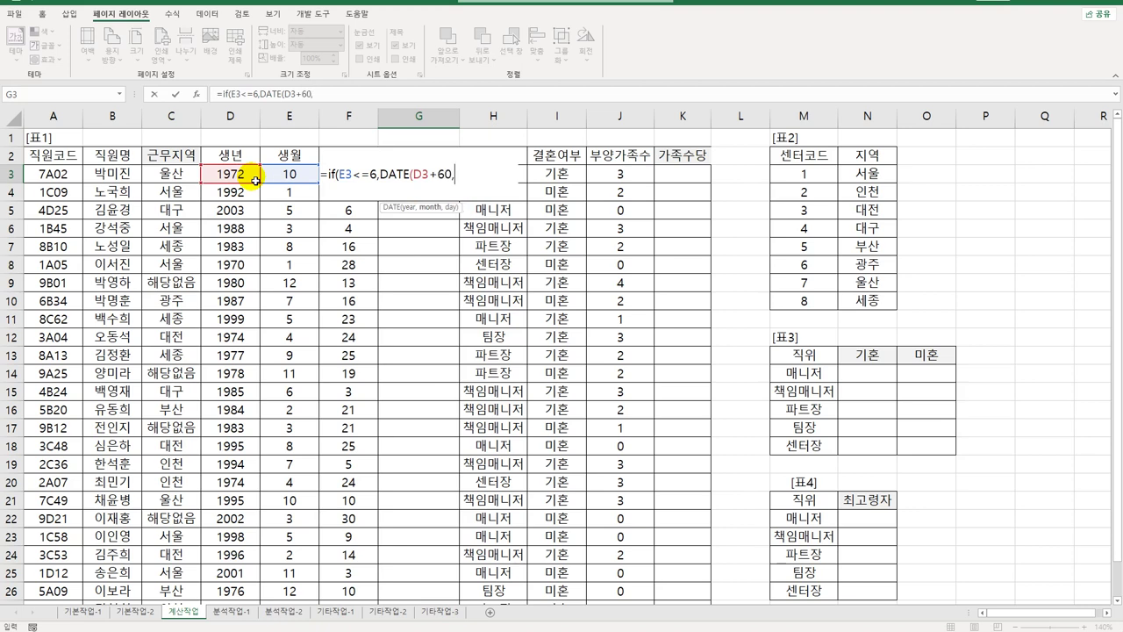
type("6,30),date")
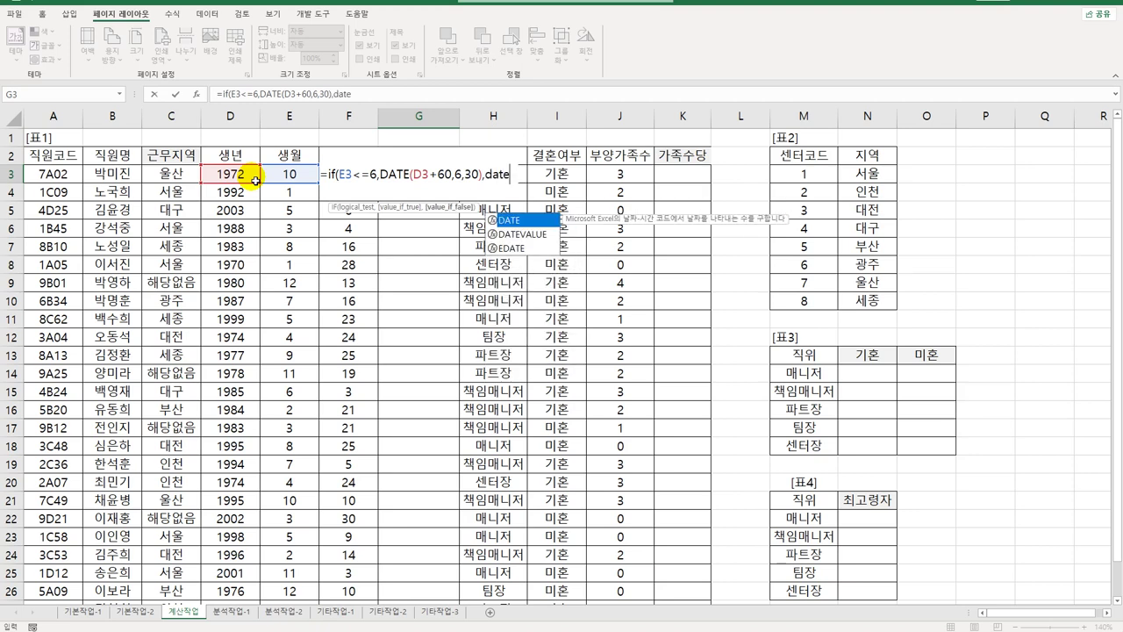
Complete the false value of the G3 IF formula as DATE(D3+60,12,31) and enter the formula.
type("(")
left_click(254, 180)
type("+6")
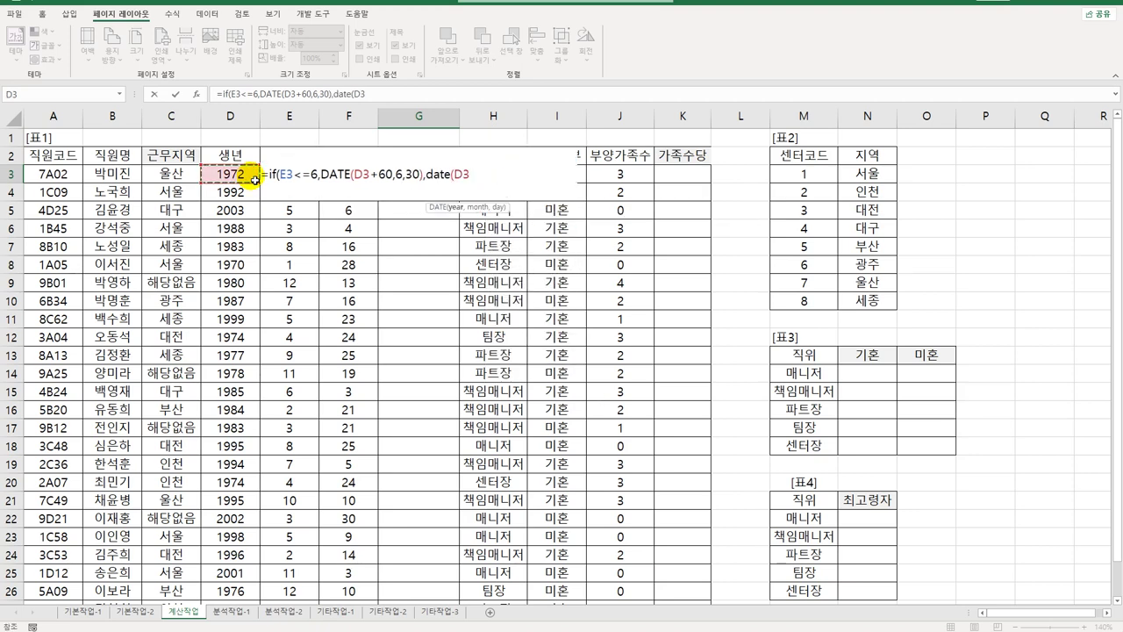
type("0,12,31)")
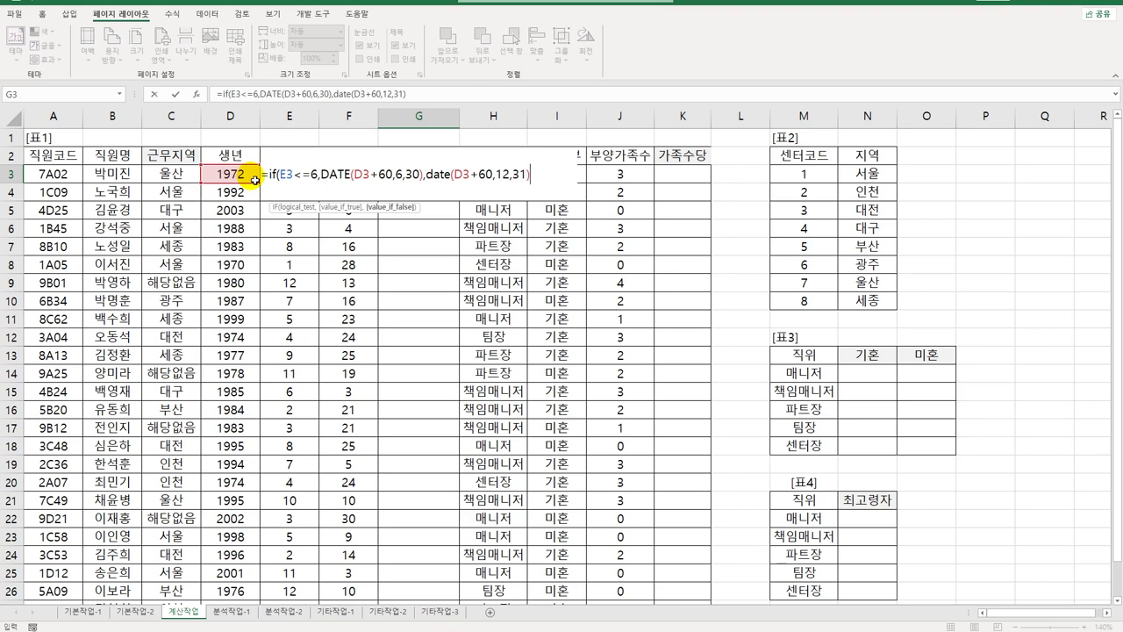
key("Return")
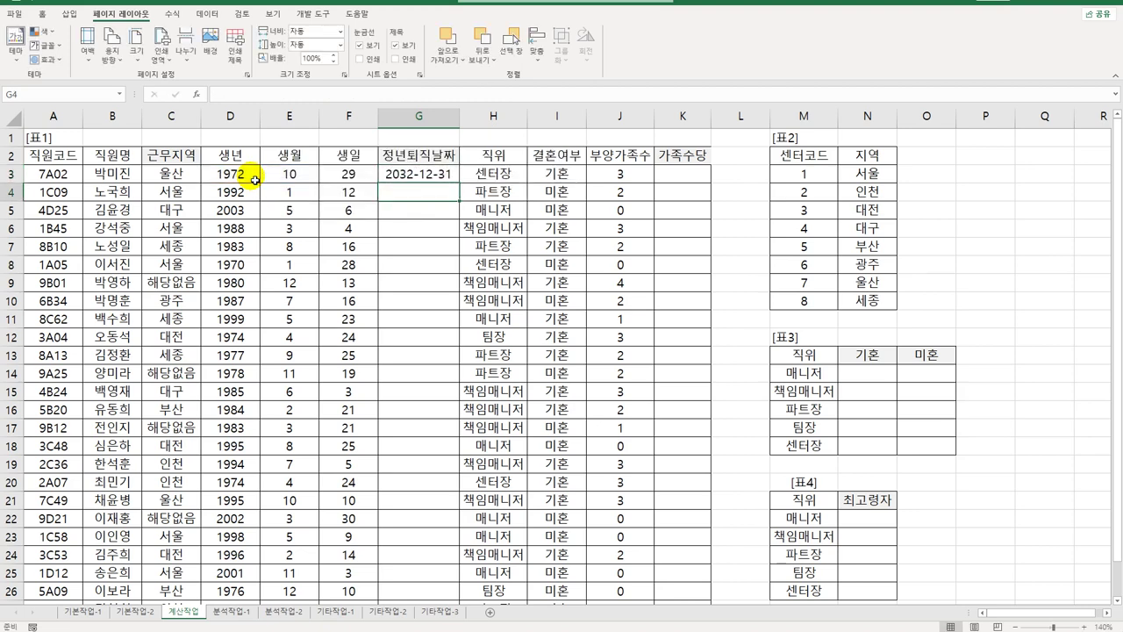
Fill the G3 formula down the rest of the 정년퇴직날짜 column and slightly widen the 가족수당 column.
left_click(435, 174)
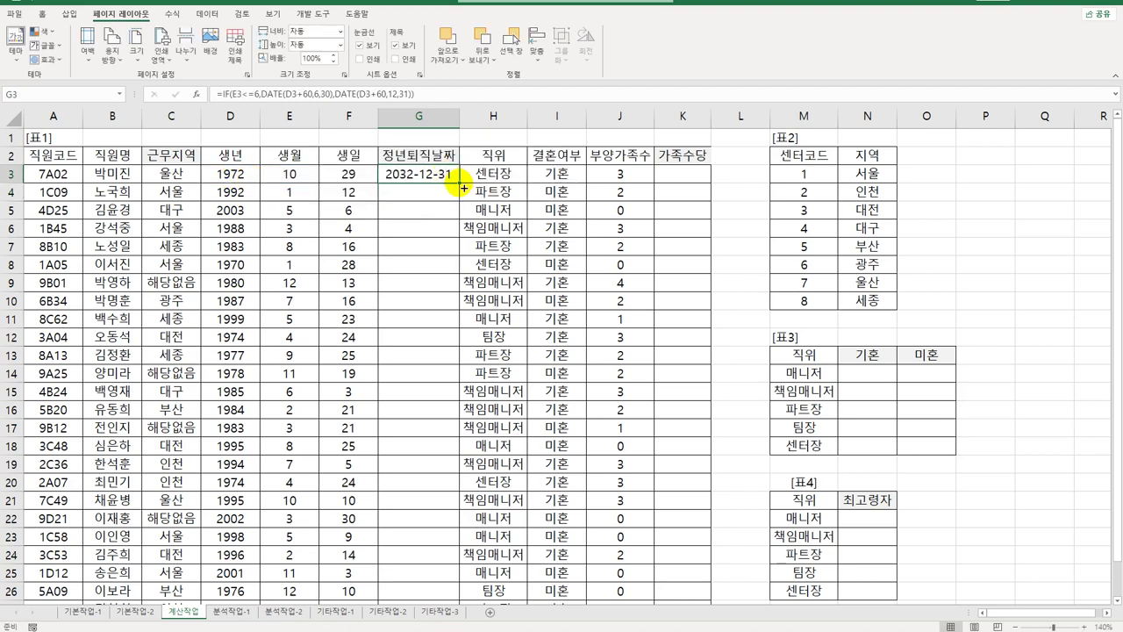
double_click(463, 187)
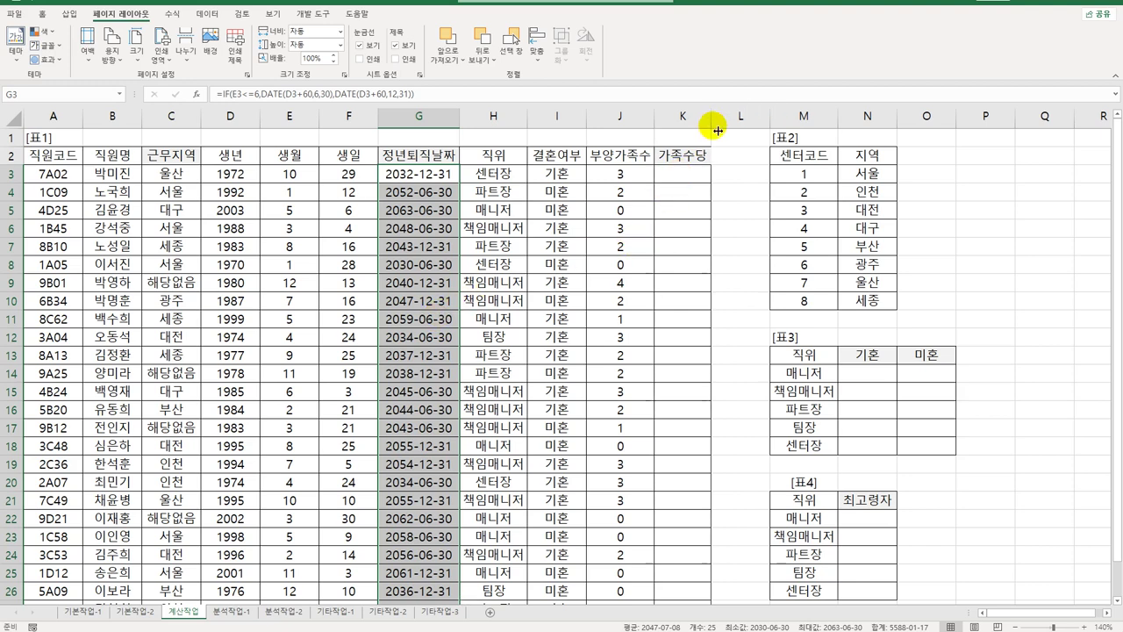
left_click_drag(712, 116, 724, 115)
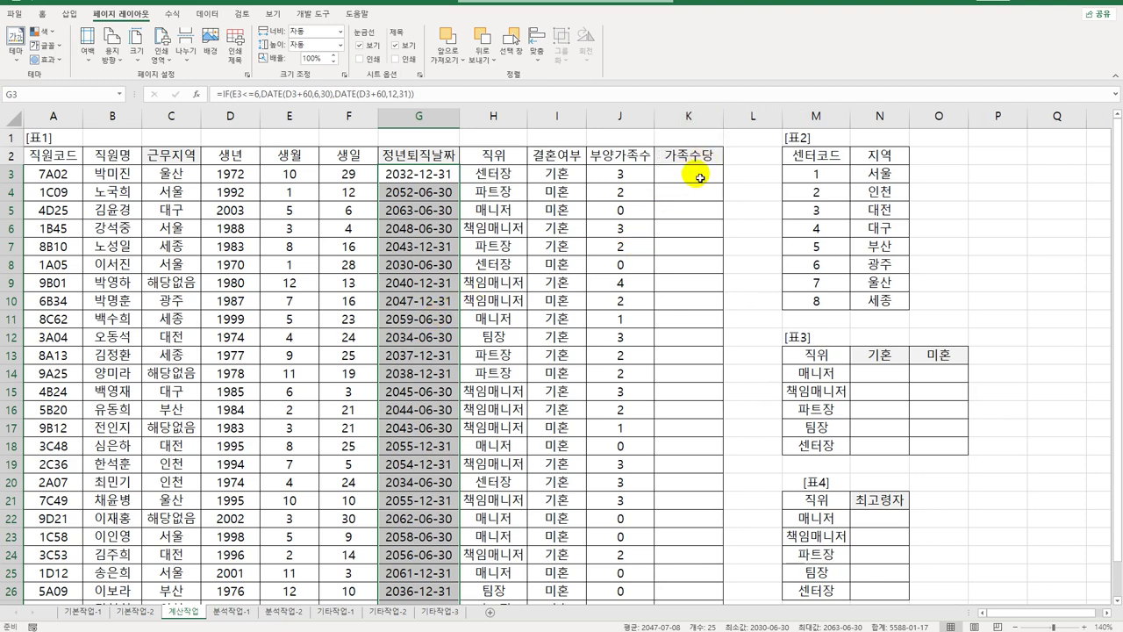
left_click(492, 174)
left_click(553, 181)
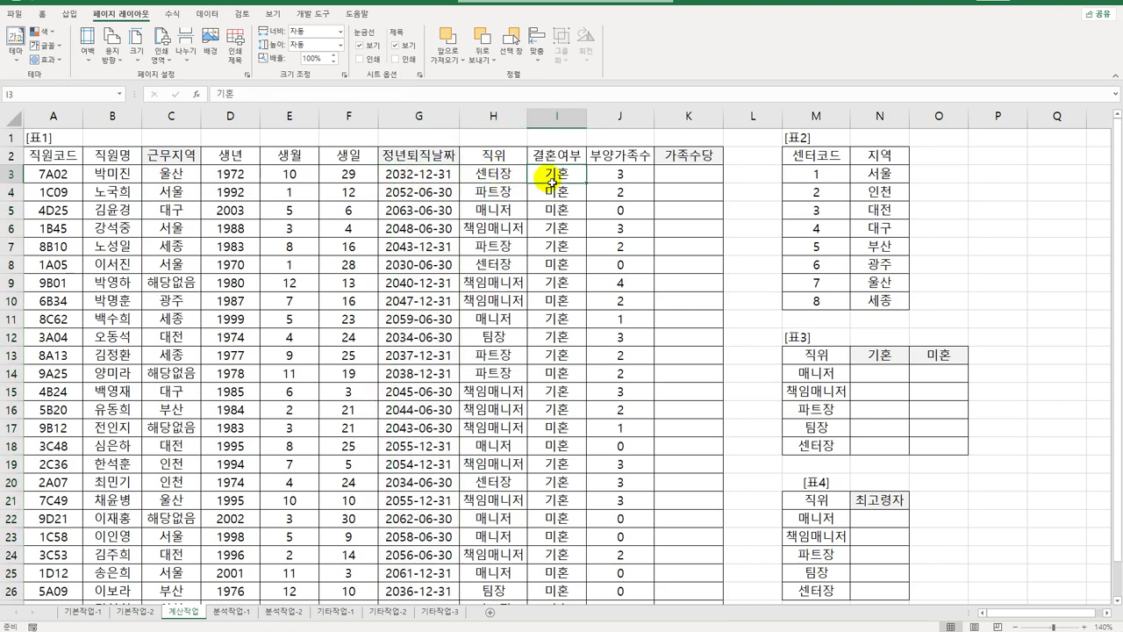
left_click(607, 174)
left_click(677, 175)
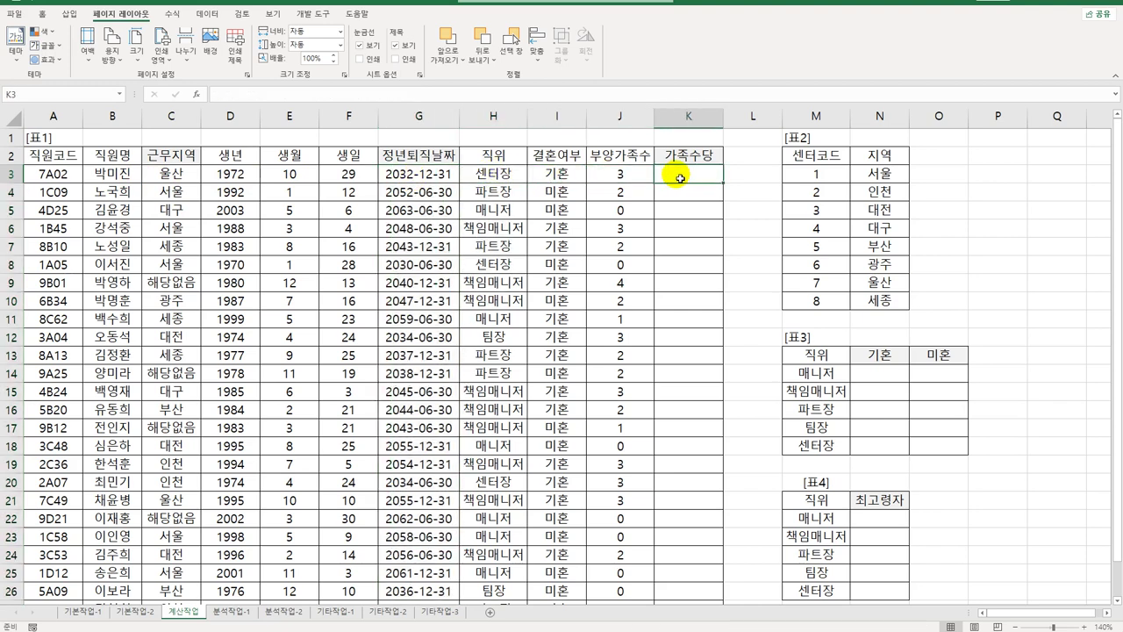
Start a ROUND formula in N14 of [표3] with 0 as its digits and its number argument left blank for a nested function.
left_click(876, 373)
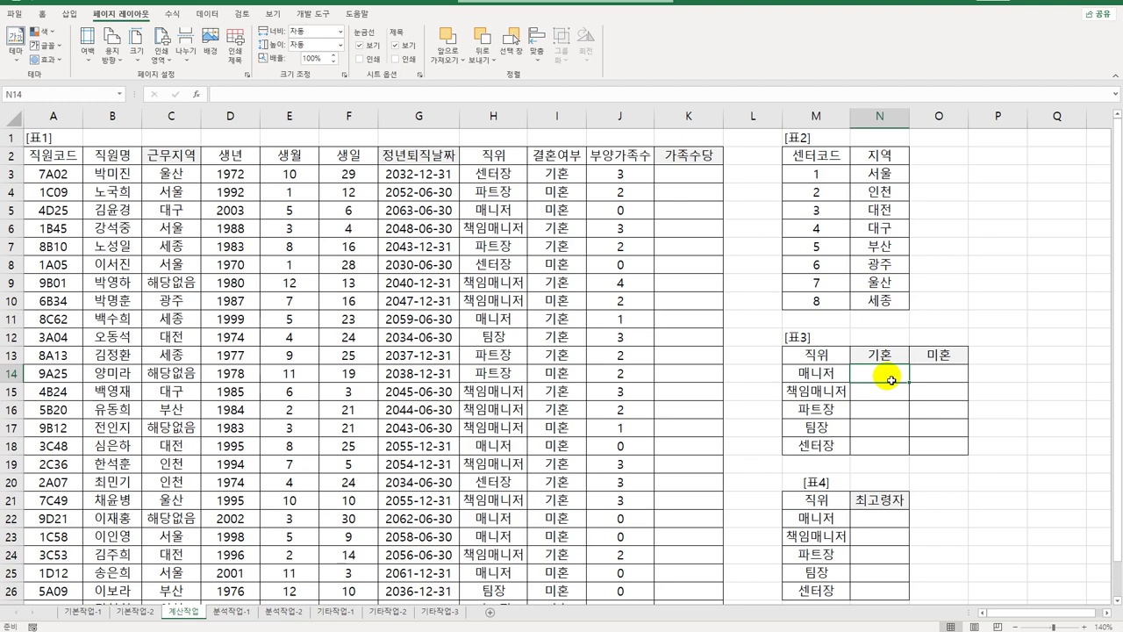
type("=roun")
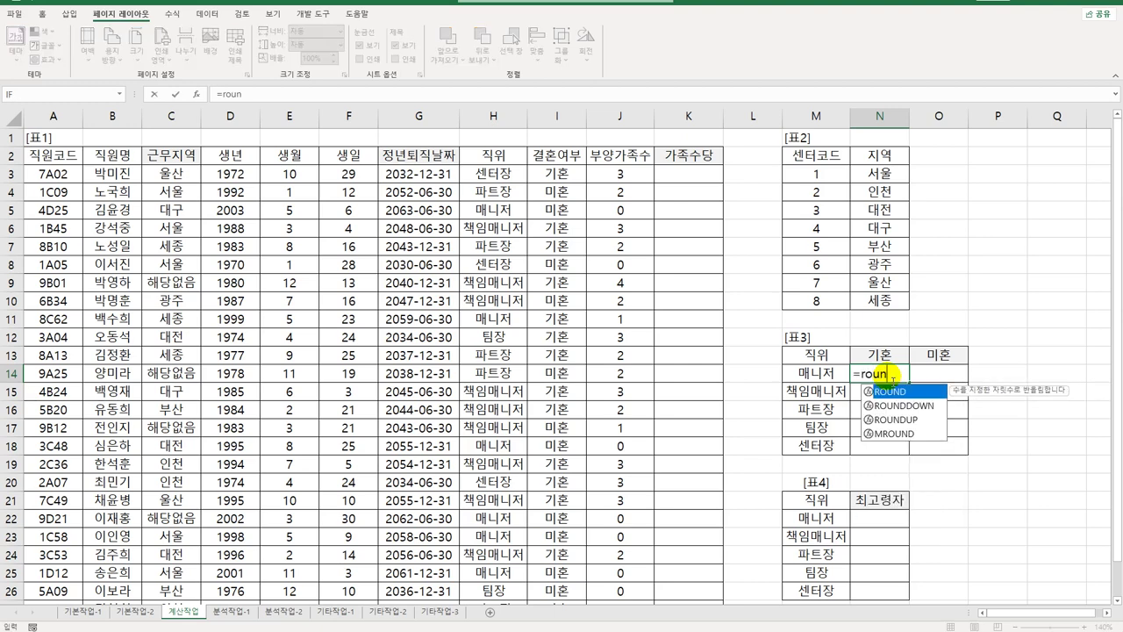
type("d")
key("Tab")
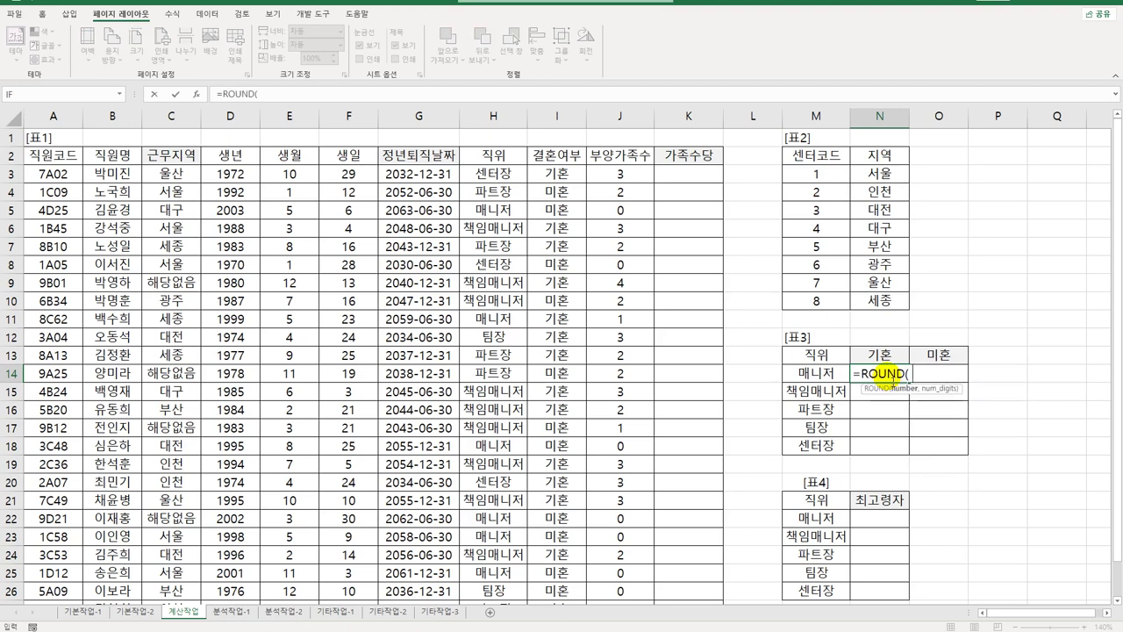
type(",0)")
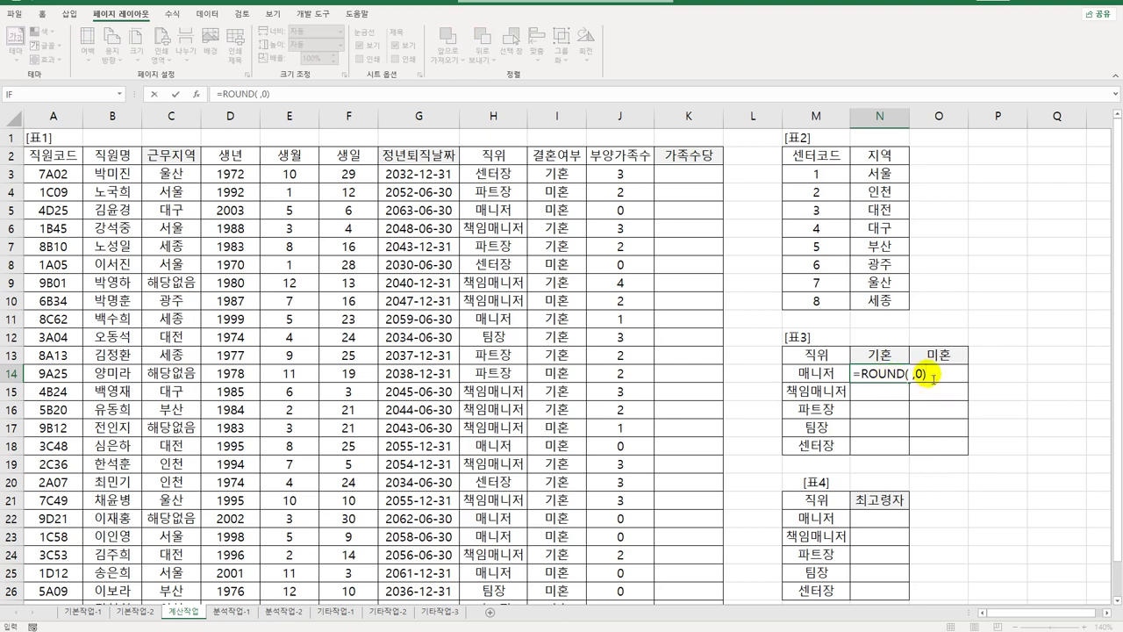
left_click(913, 375)
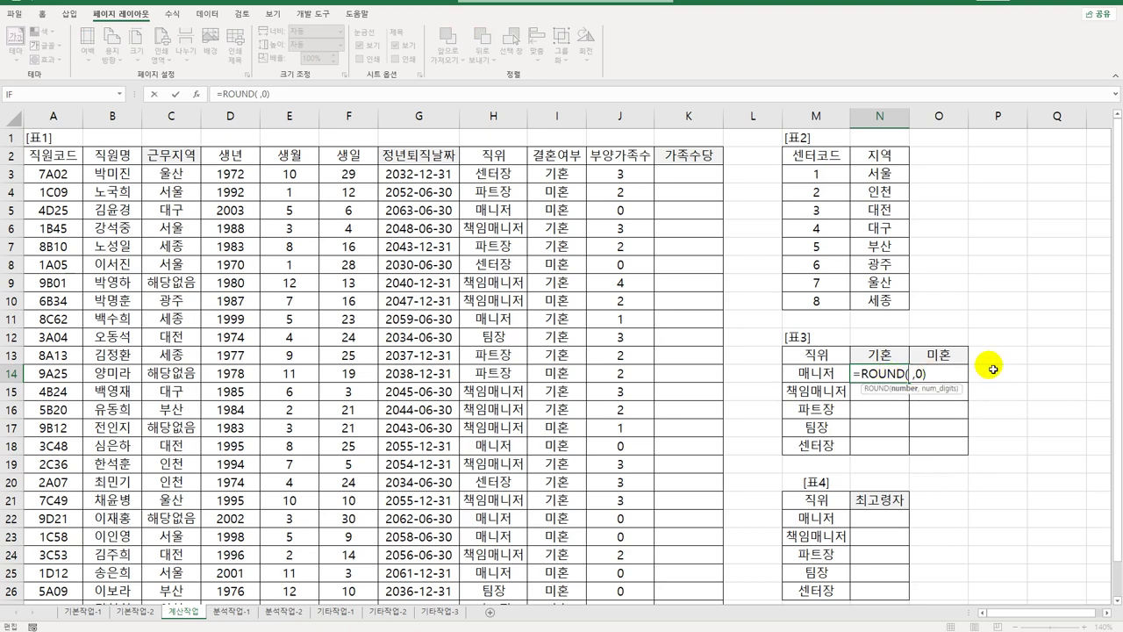
Nest an AVERAGE function containing an IF as the number argument of the N14 ROUND formula and open a parenthesis for its first condition.
type("av")
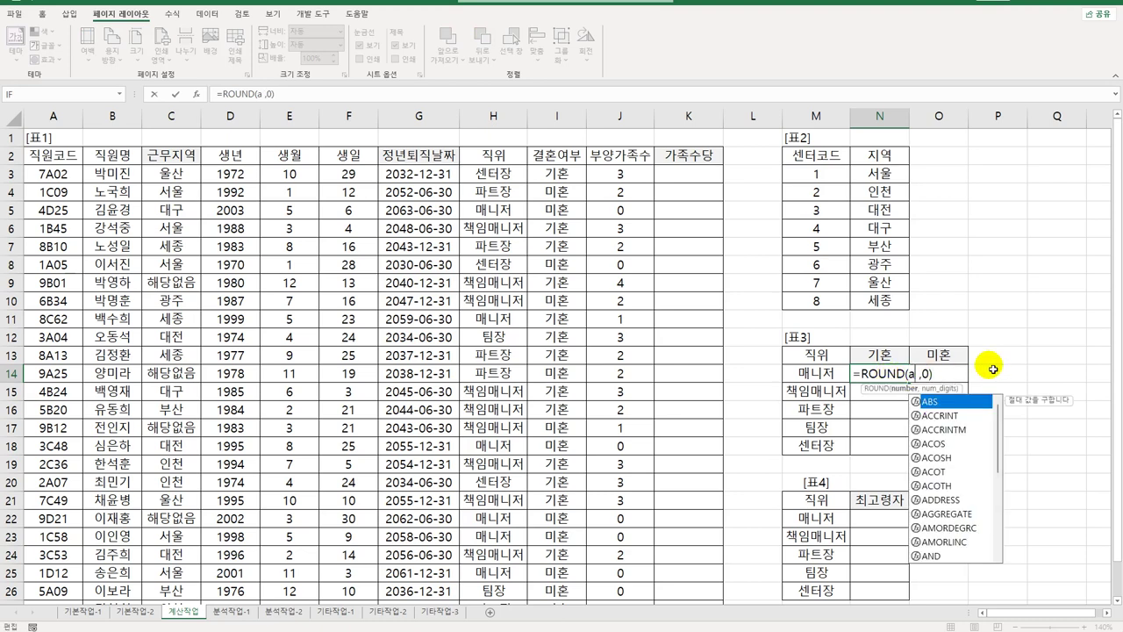
key("Down")
key("Tab")
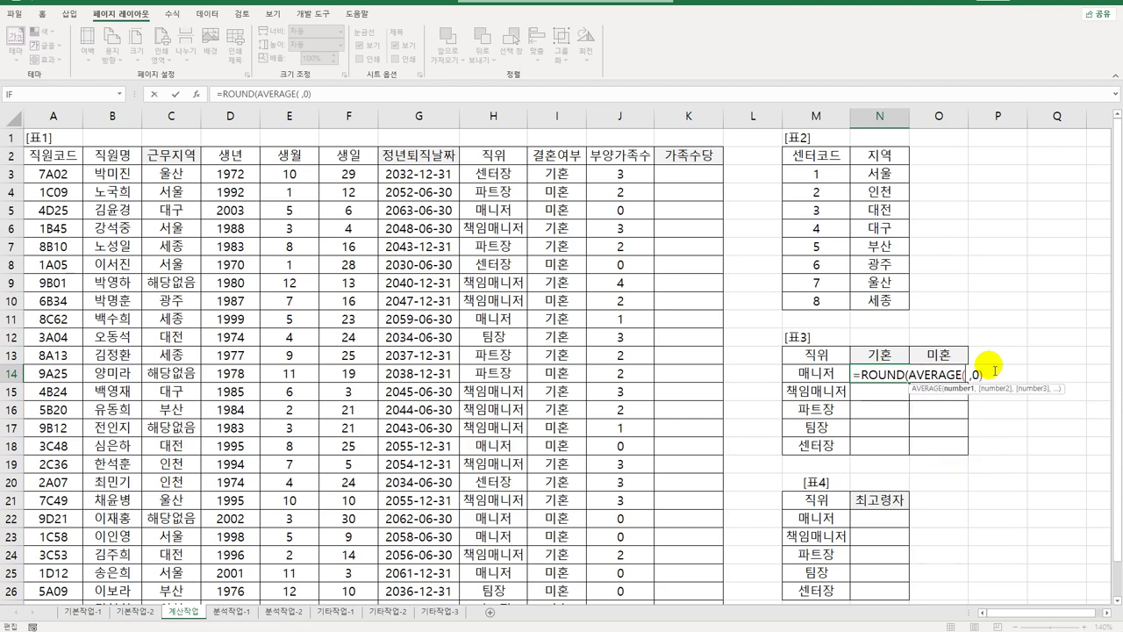
type("if(")
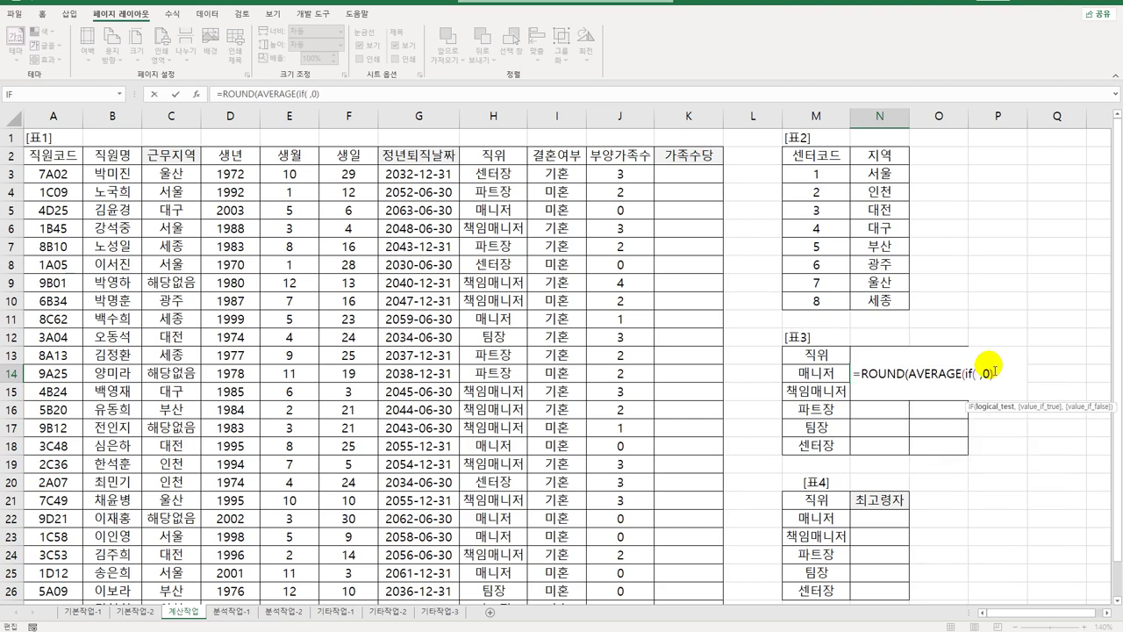
type("(")
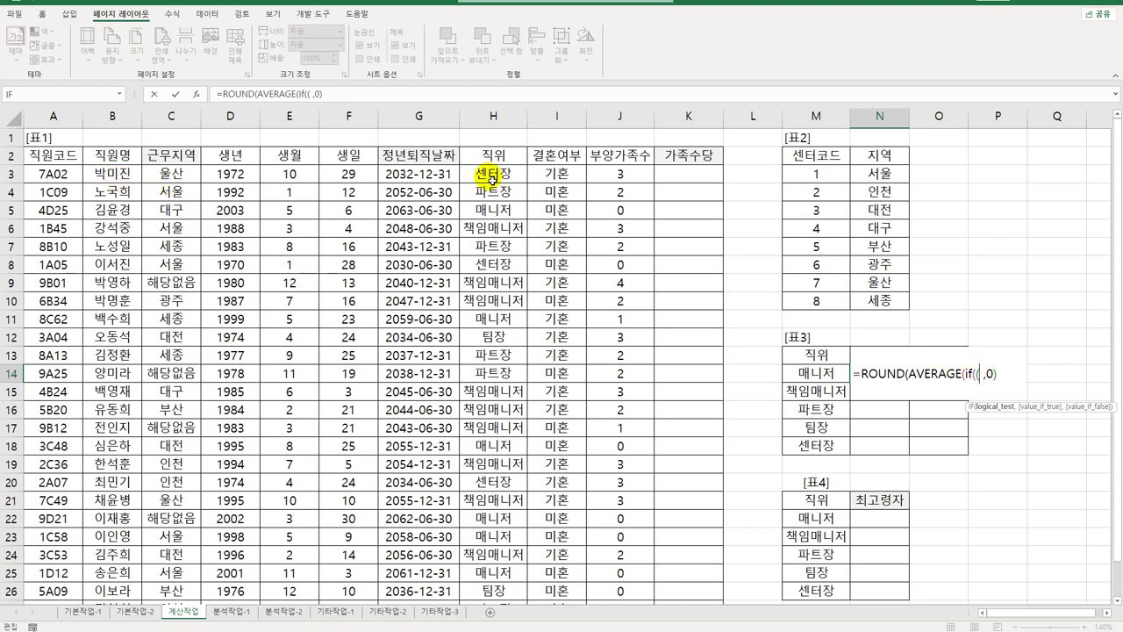
Enter $H$3:$H$27=$M14 as the first IF condition in the N14 formula, locking only the column of M14.
left_click_drag(481, 172, 507, 571)
key("F4")
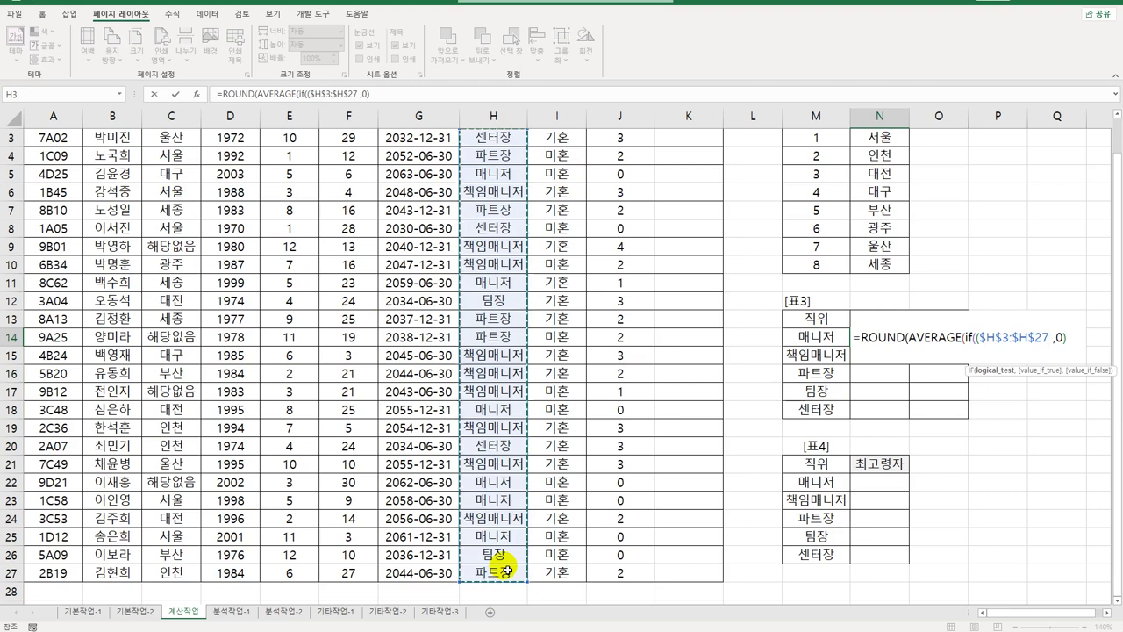
type("=")
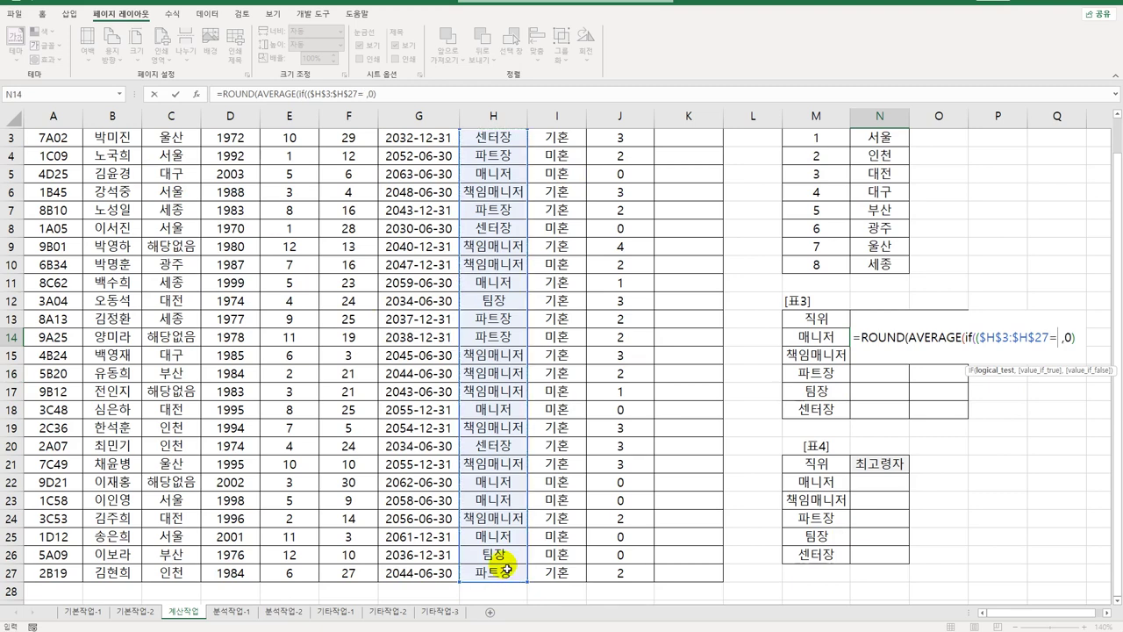
key("Left")
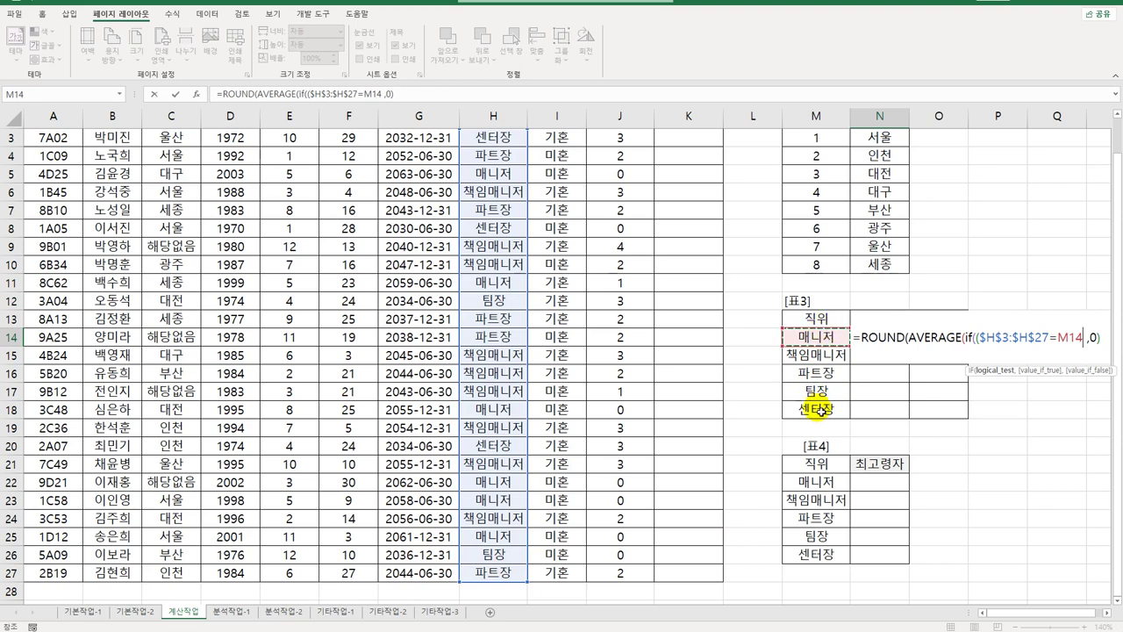
key("F4")
key("F4")
key("F4")
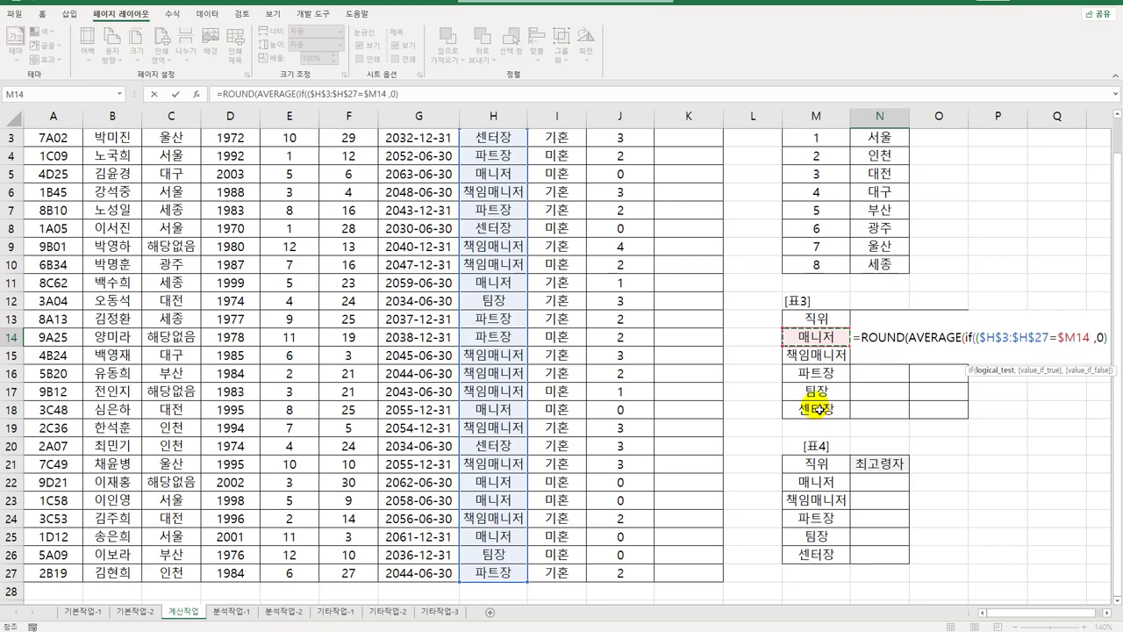
Multiply in a second IF condition, $I$3:$I$27=N$13, in the N14 formula, locking only the row of N13.
type(")*(")
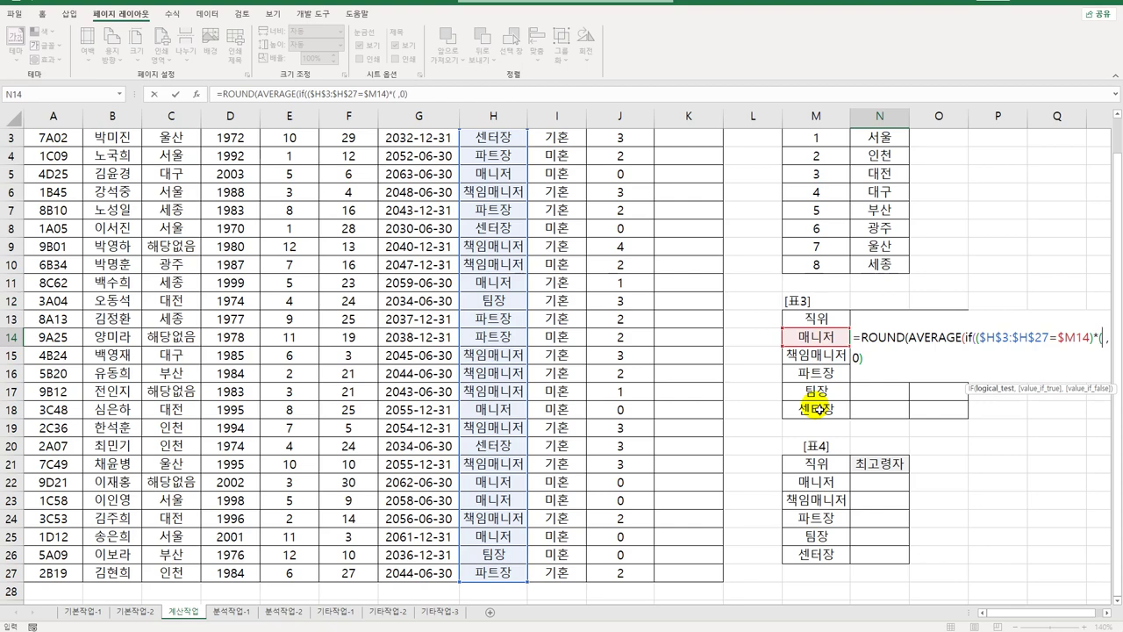
scroll(544, 264, "up", 1)
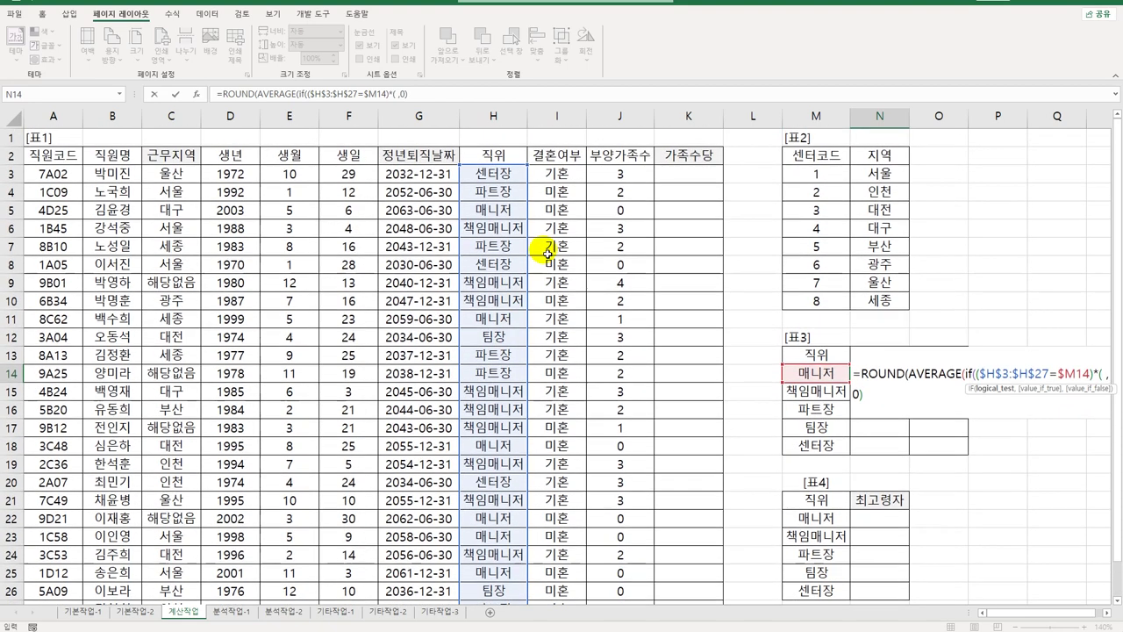
left_click_drag(564, 174, 548, 626)
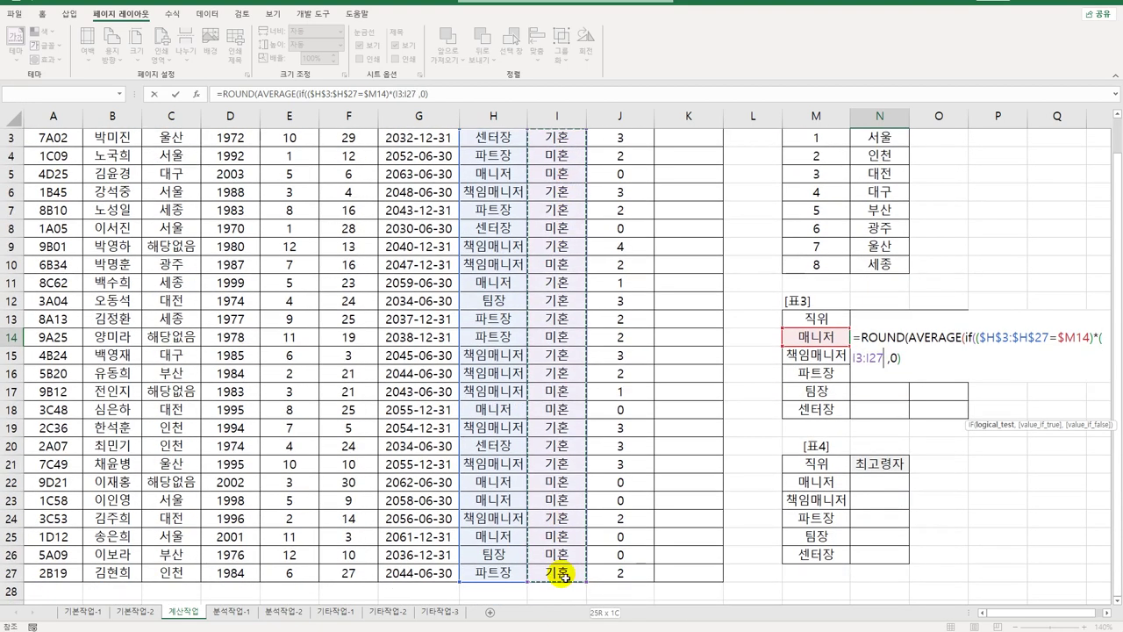
key("F4")
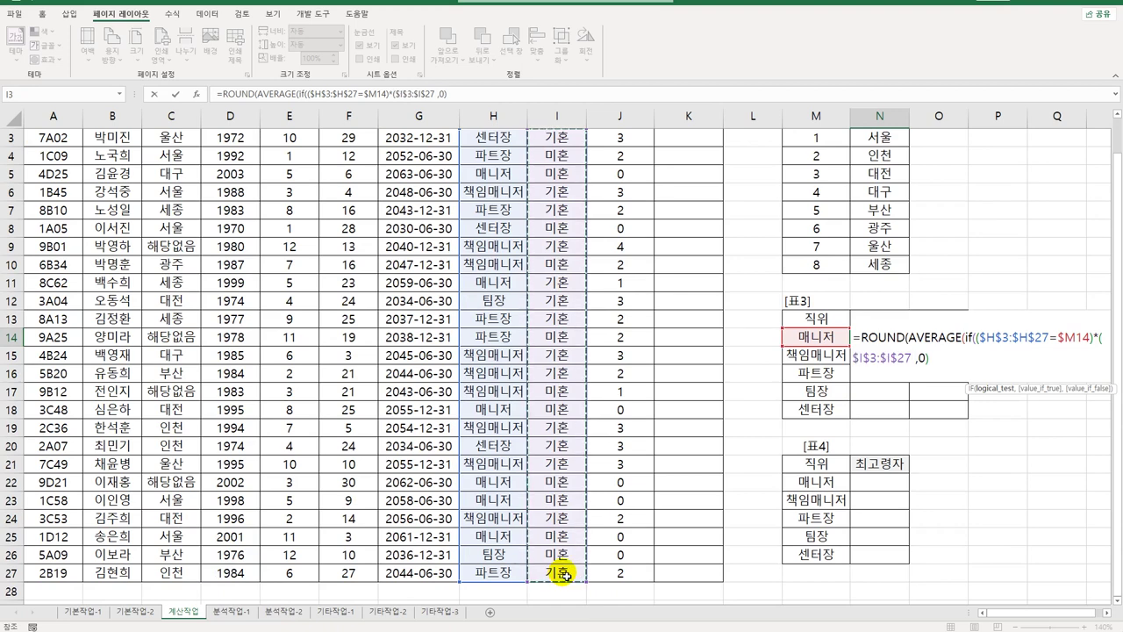
type("=")
key("Up")
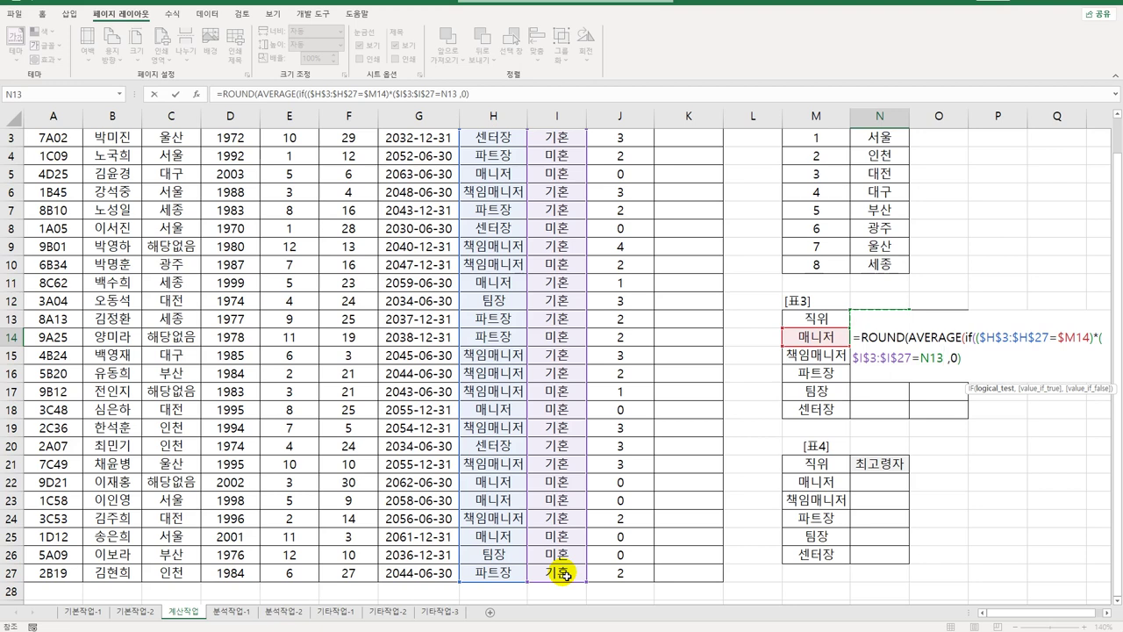
key("F4")
key("F4")
type("),")
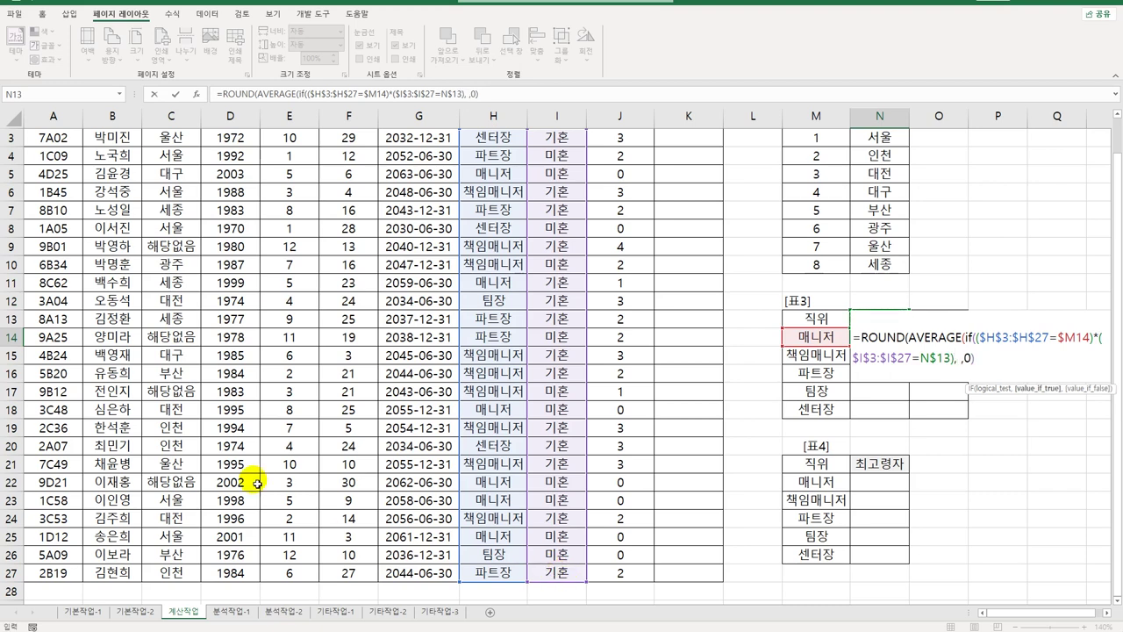
Finish N14 as an array formula with $J$3:$J$27 as the values to average and fill it through N14:O18.
scroll(554, 369, "up", 1)
left_click_drag(623, 176, 627, 574)
key("F4")
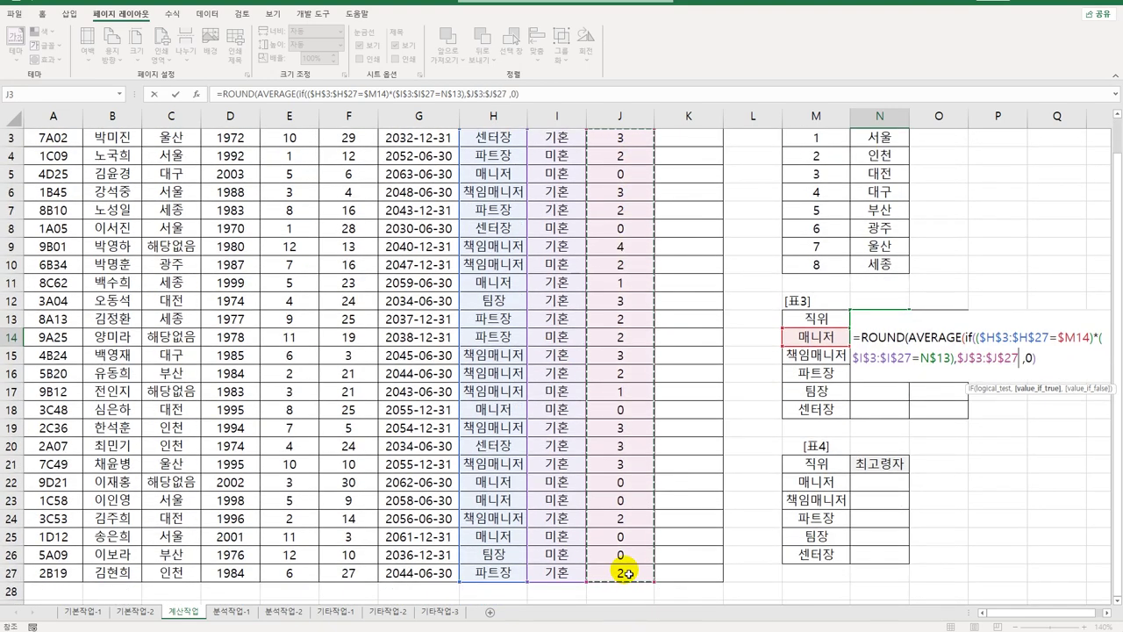
type("))")
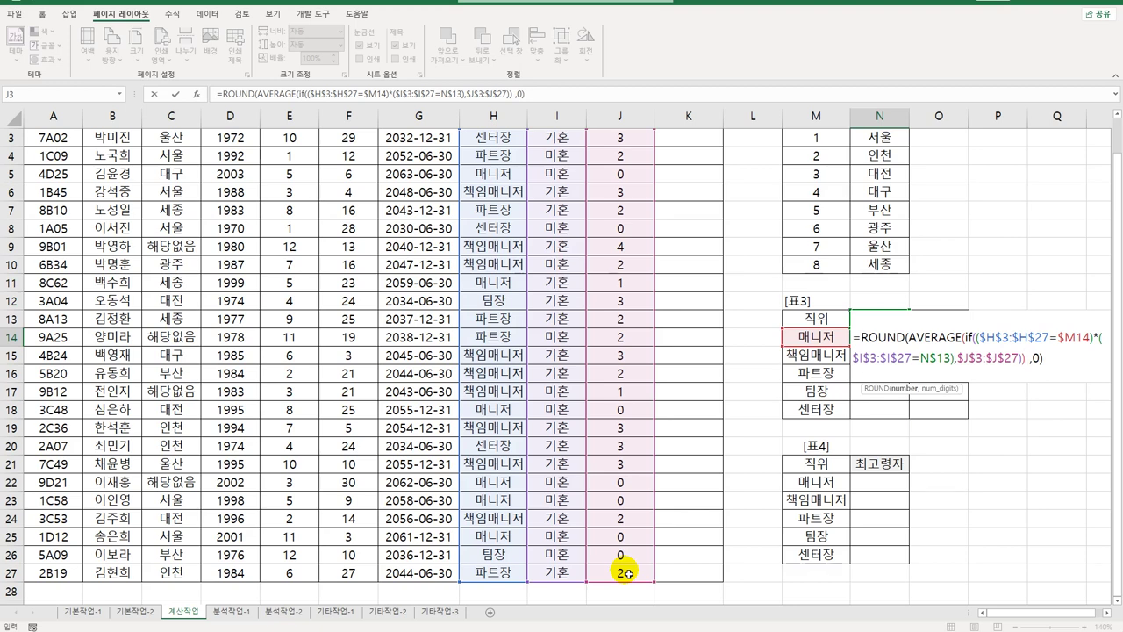
key("ctrl+shift+Return")
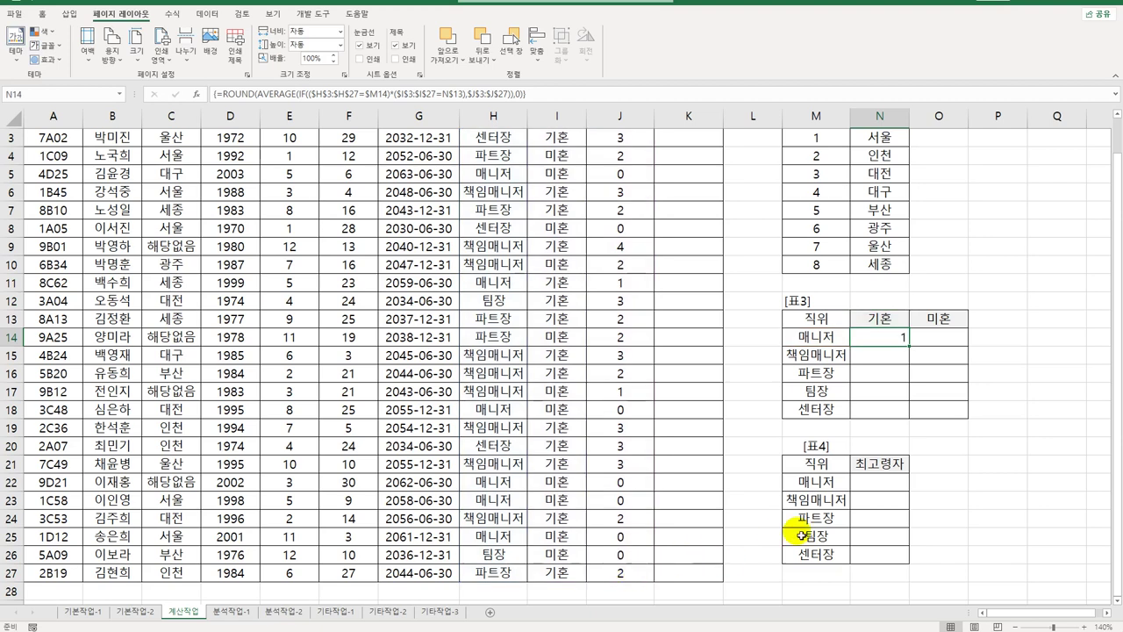
left_click_drag(910, 345, 961, 414)
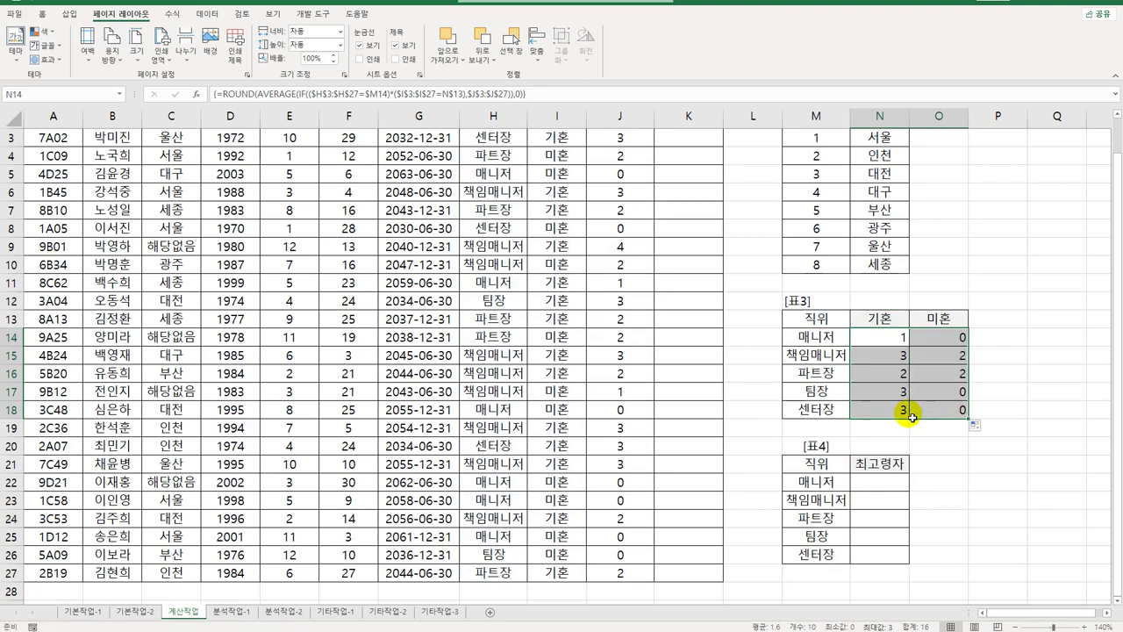
left_click(926, 361)
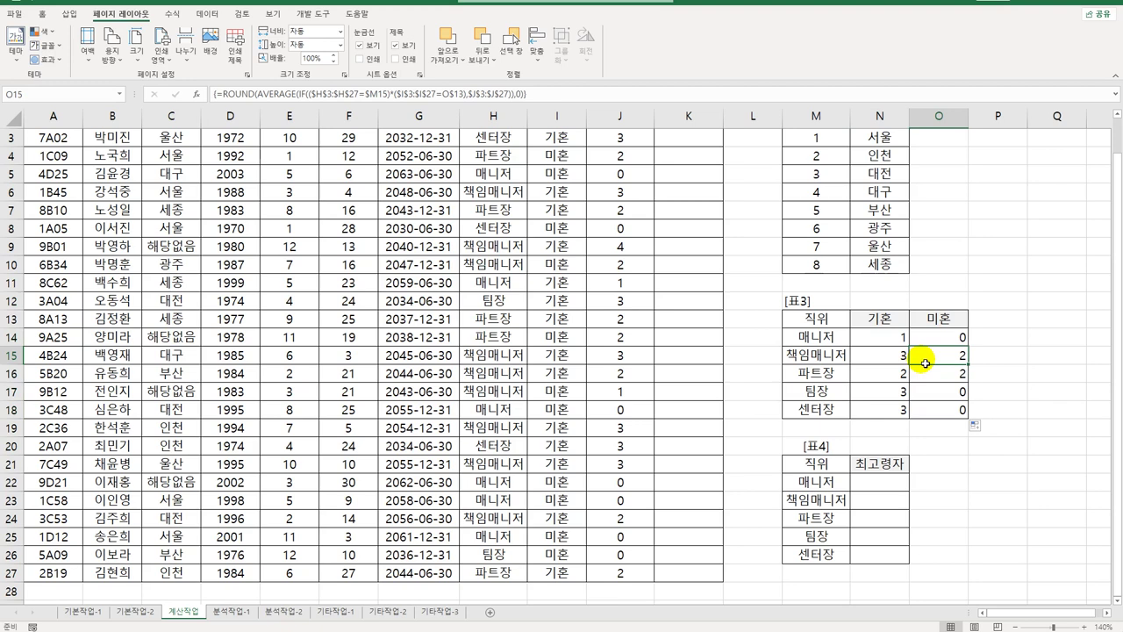
Start an INDEX formula in N22 of [표4] with $B$3:$B$27 as its array and nest a MATCH as the row number.
left_click(879, 485)
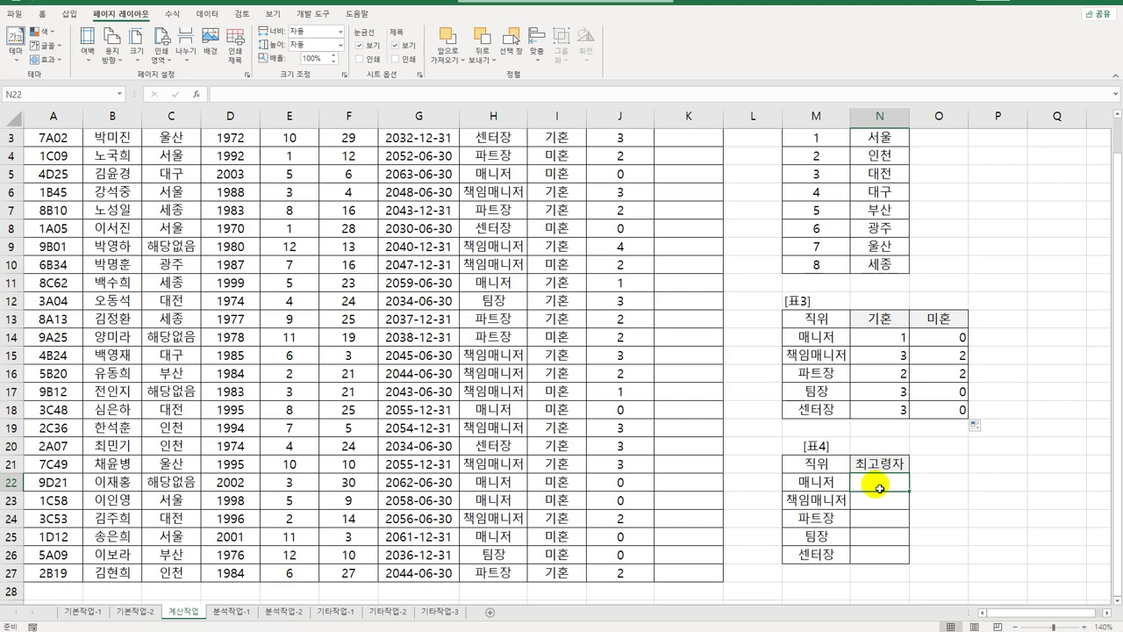
scroll(724, 458, "up", 1)
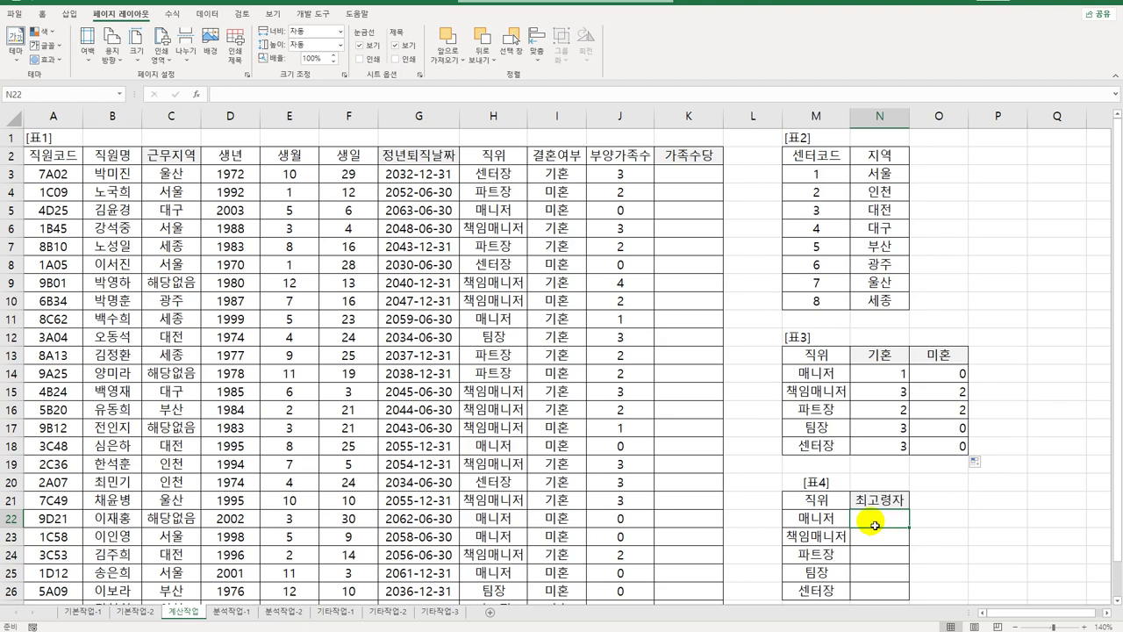
type("=INDEX(")
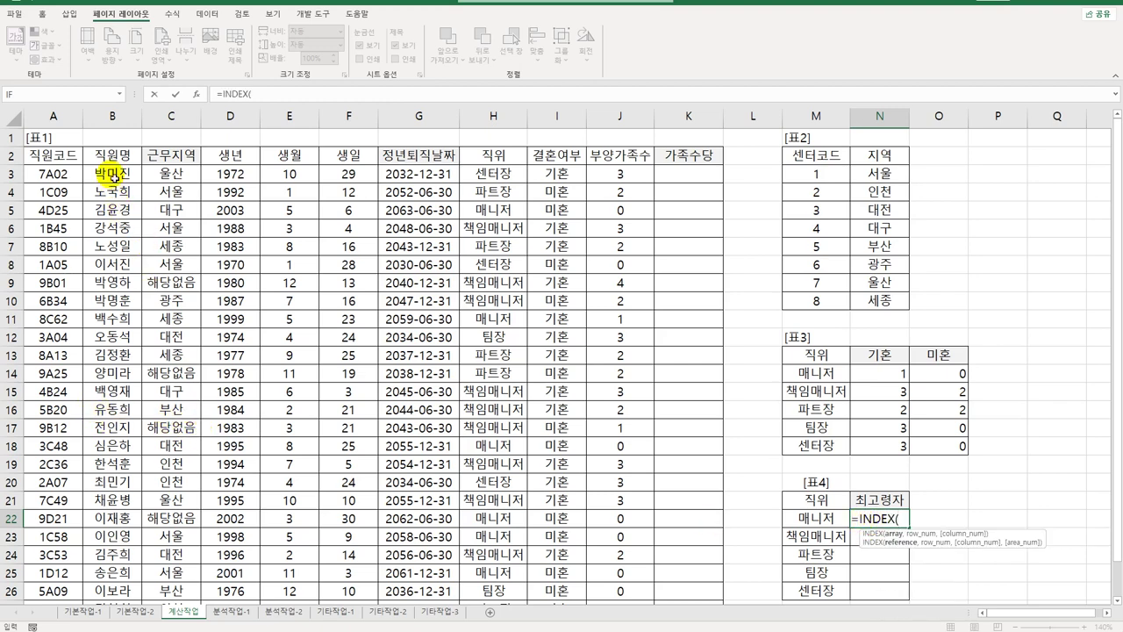
left_click_drag(110, 173, 92, 625)
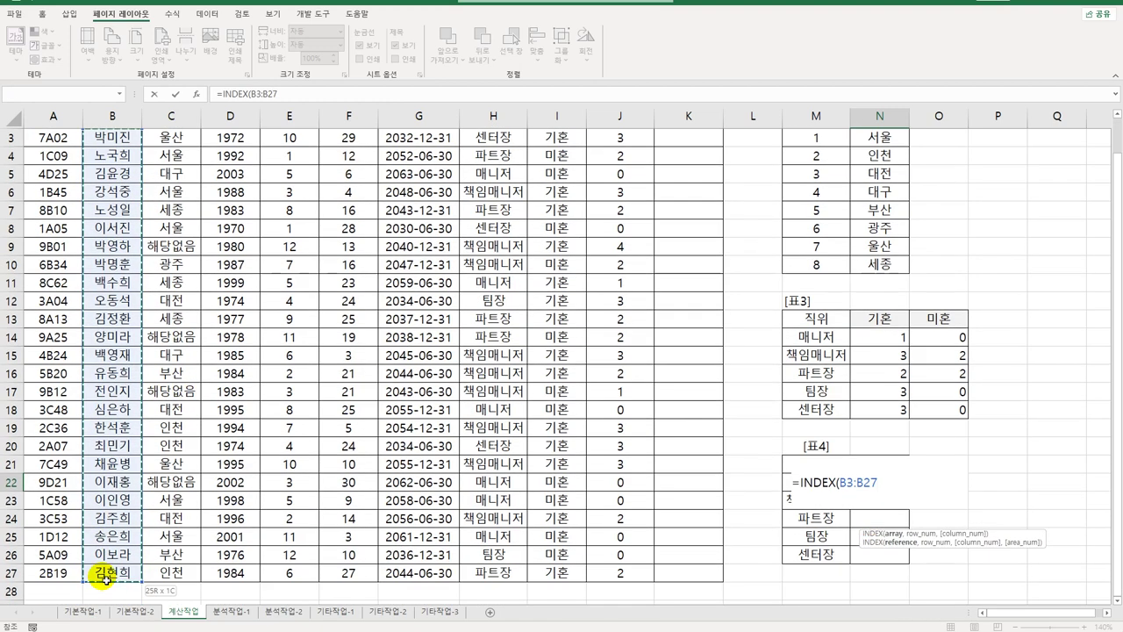
key("F4")
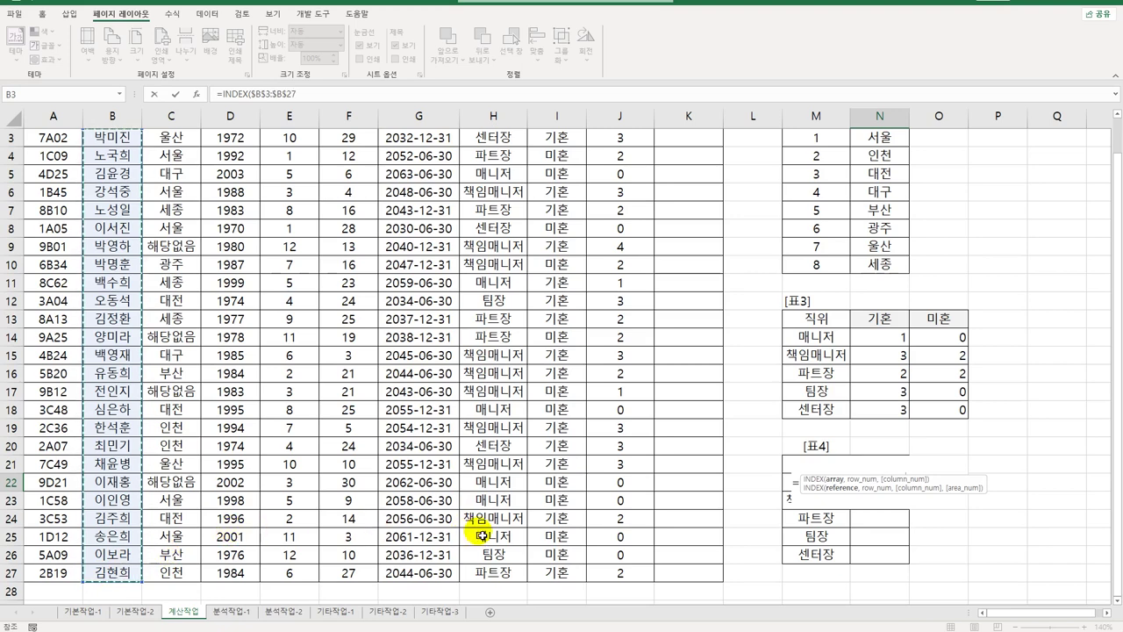
type(",mat")
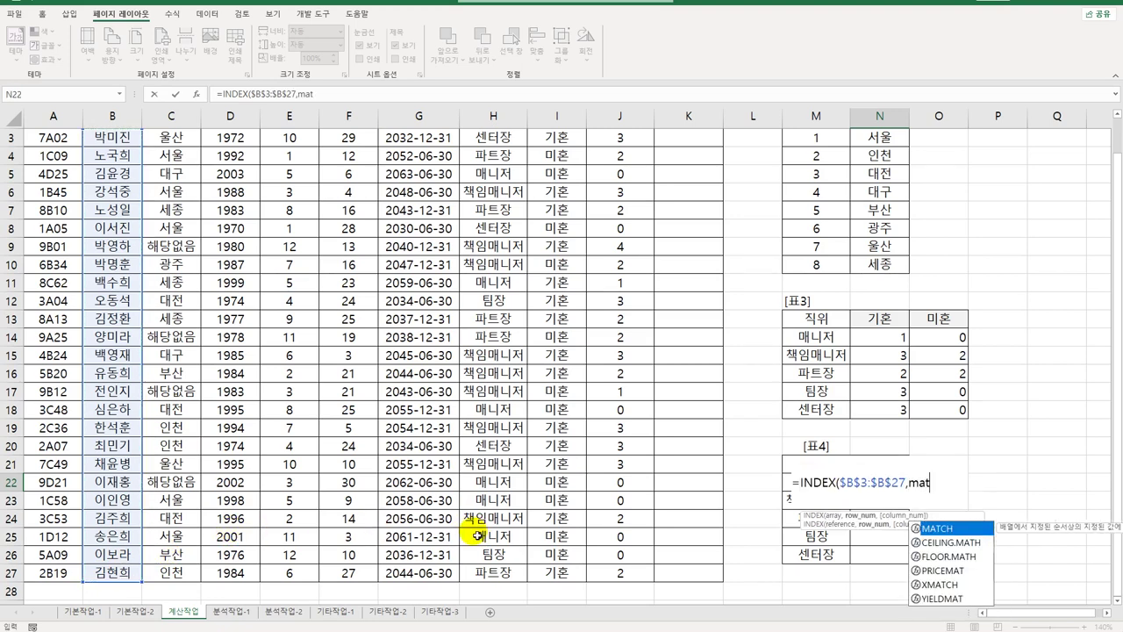
key("Tab")
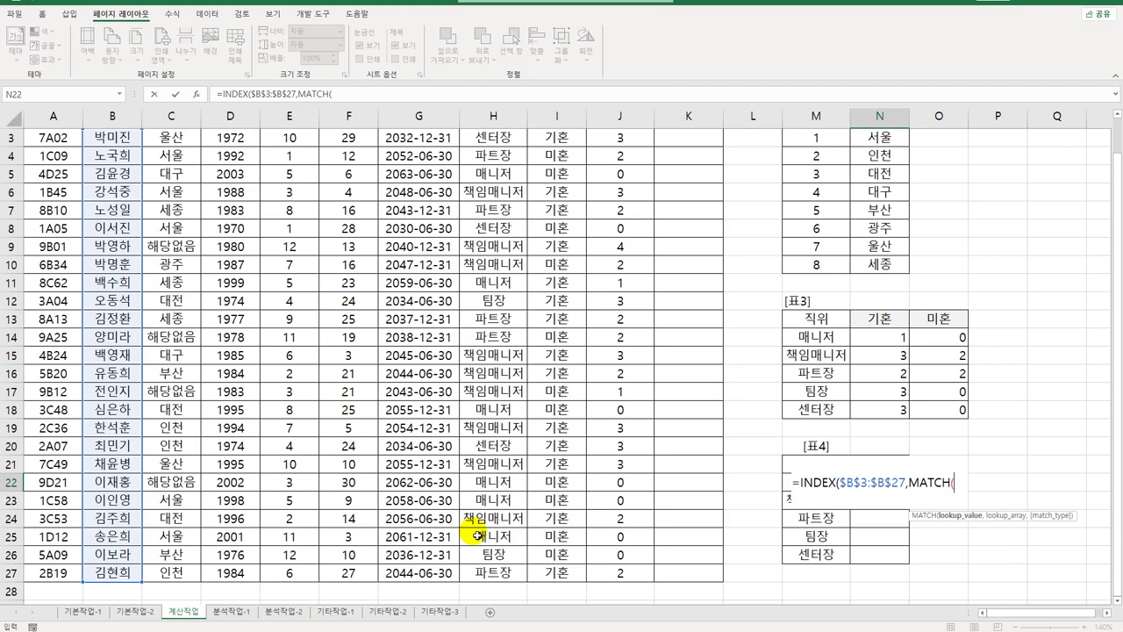
type("max")
key("Tab")
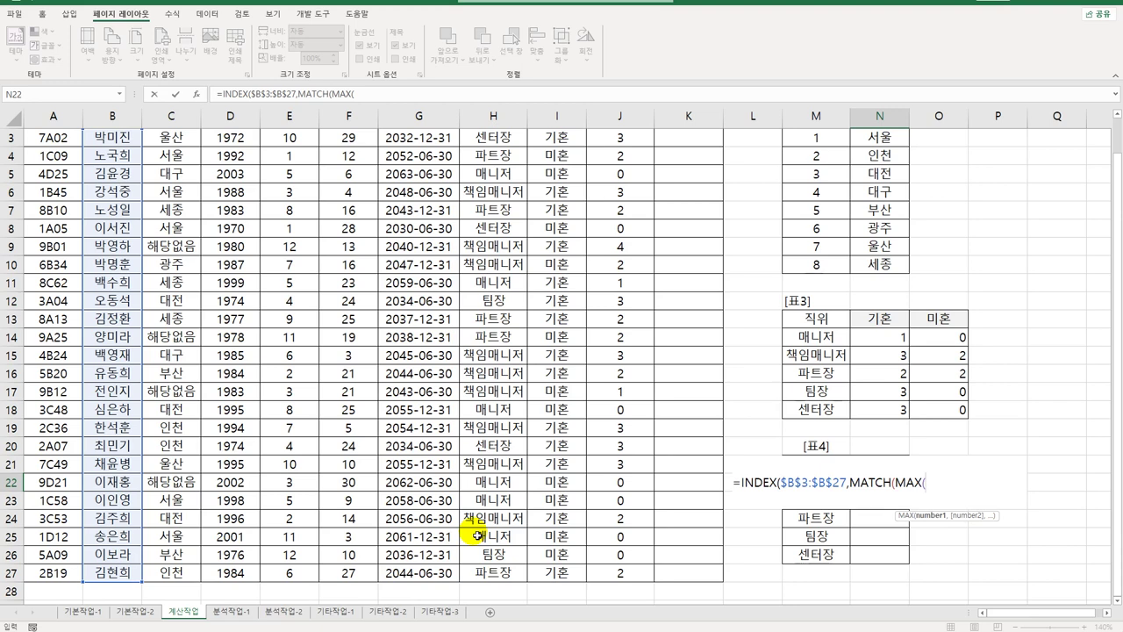
type("if")
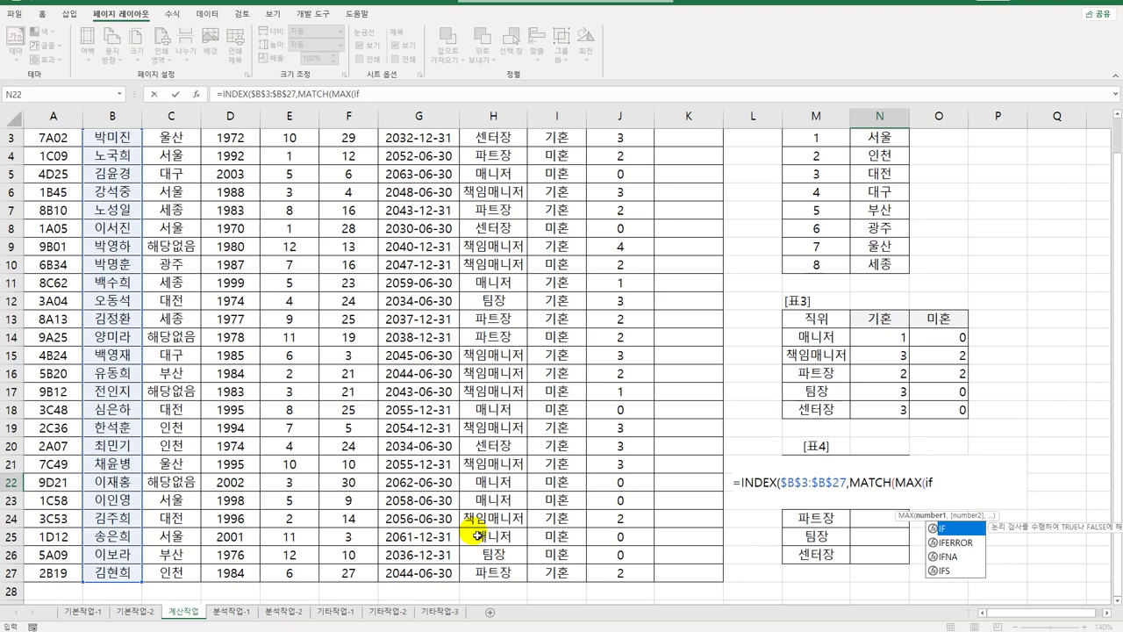
key("BackSpace")
key("BackSpace")
key("BackSpace")
key("BackSpace")
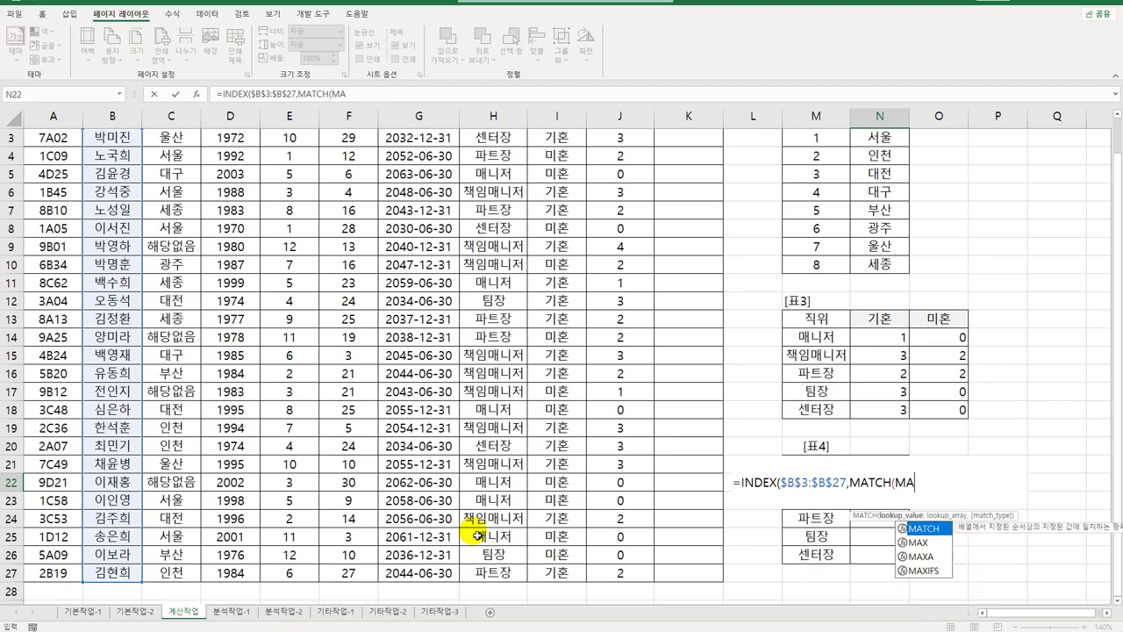
key("BackSpace")
Use a MIN function containing an IF as the MATCH lookup value in N22 and open a parenthesis for its condition.
type("in(")
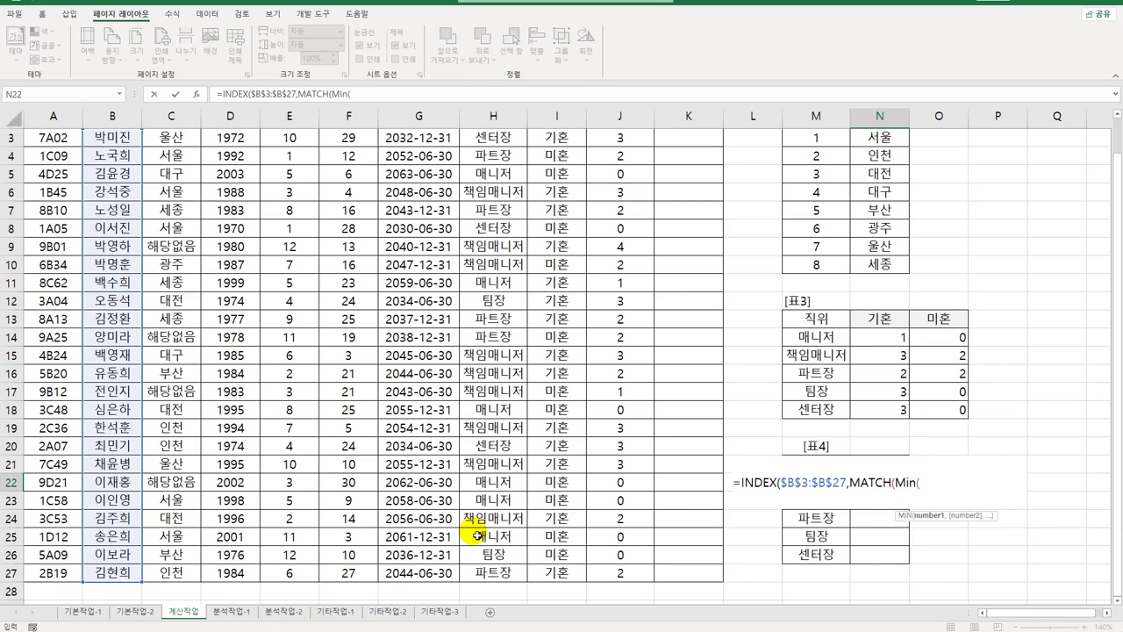
type("if(")
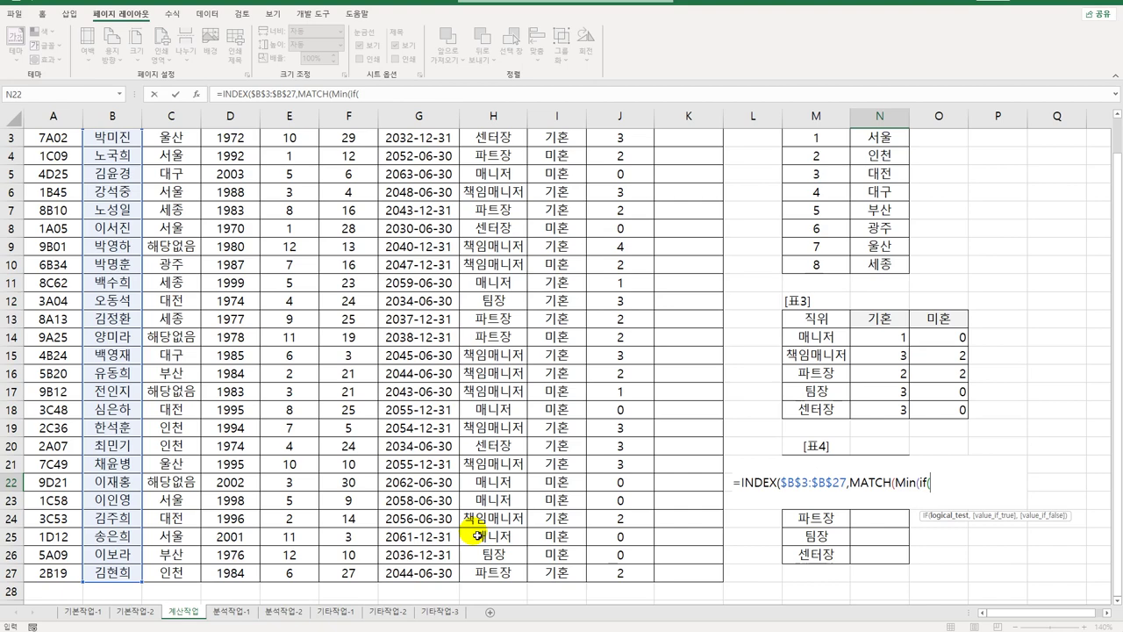
type("(")
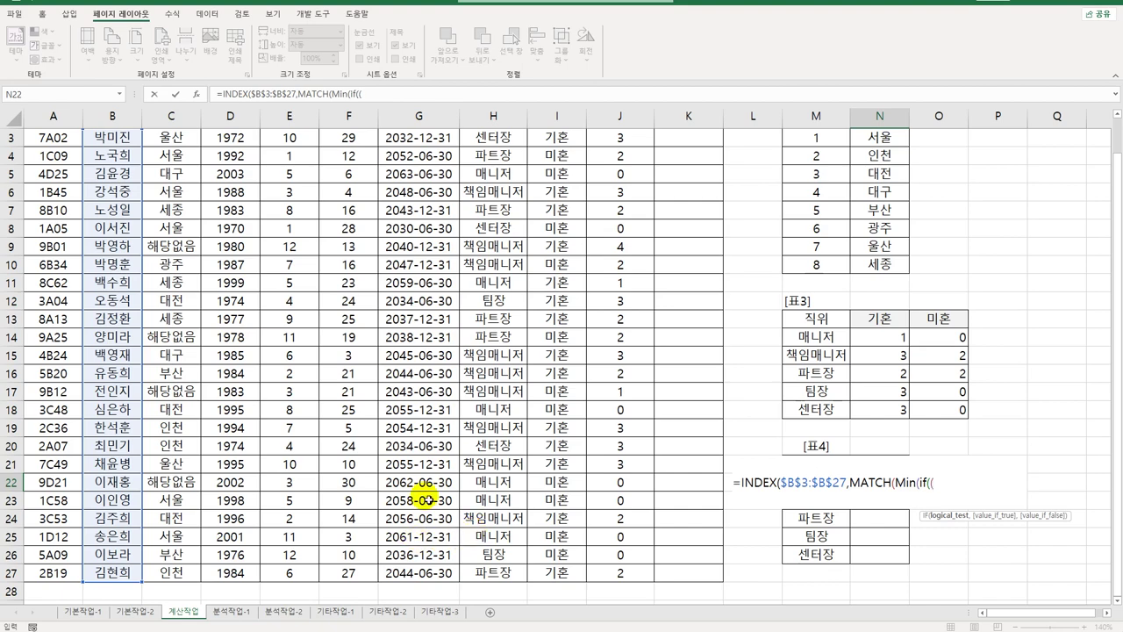
Enter $H$3:$H$27=M22 as the IF condition in the N22 formula, keeping M22 relative.
scroll(425, 499, "up", 1)
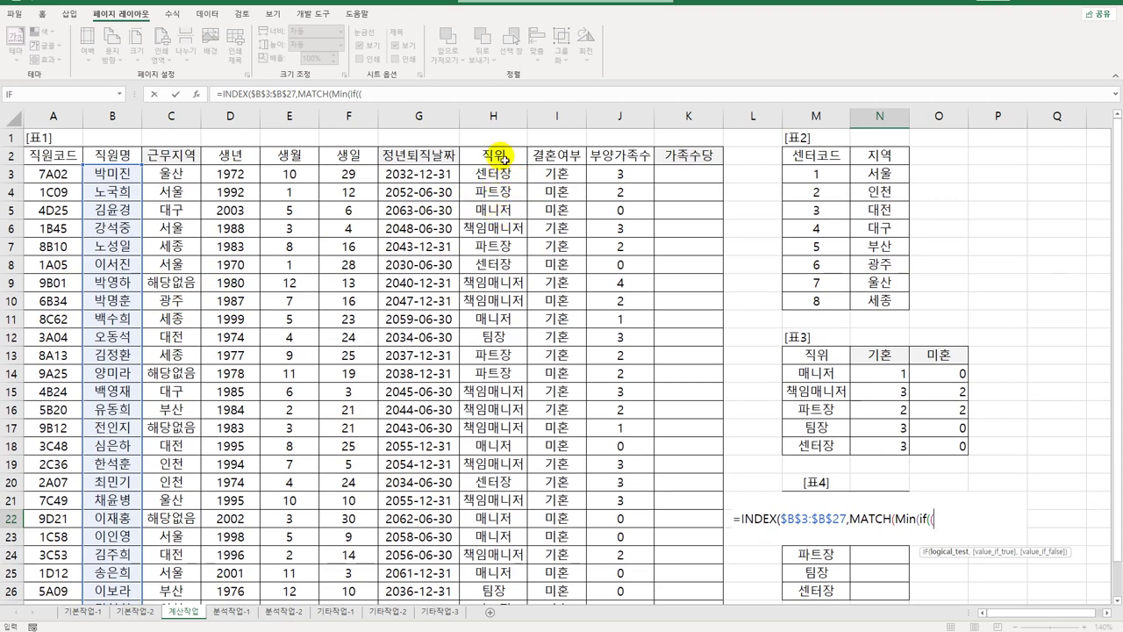
left_click_drag(497, 174, 518, 575)
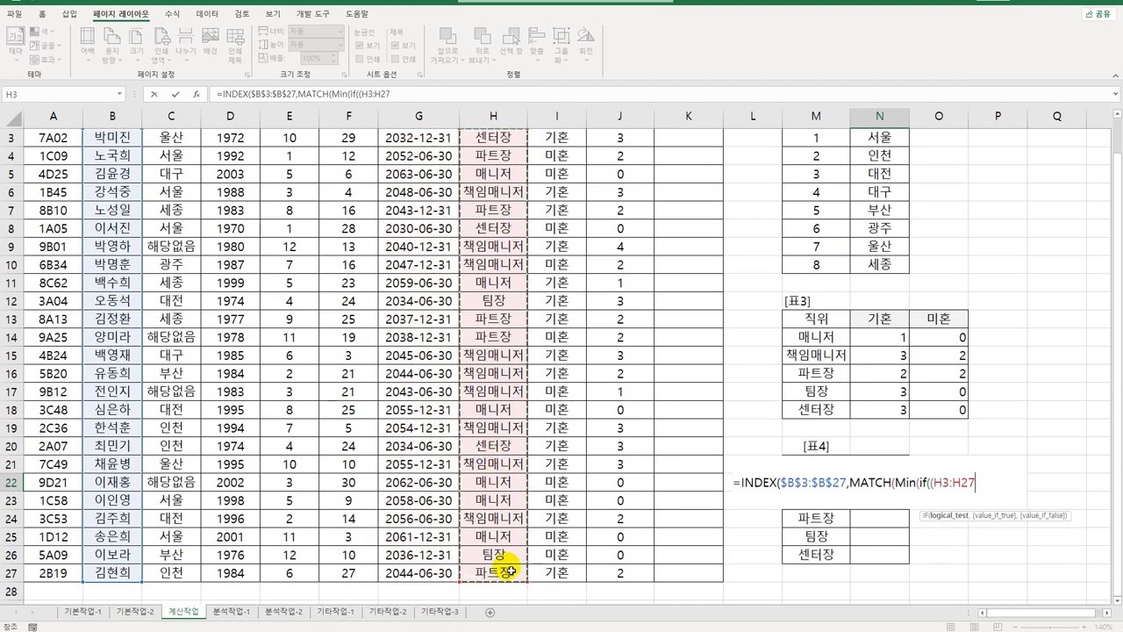
key("F4")
type("=")
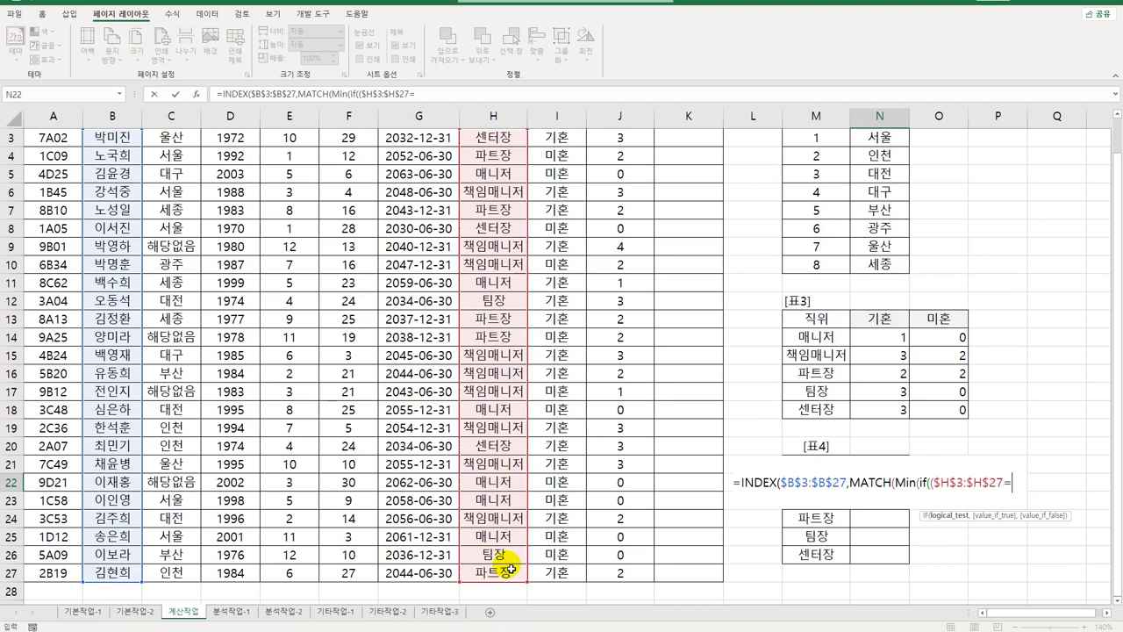
key("Left")
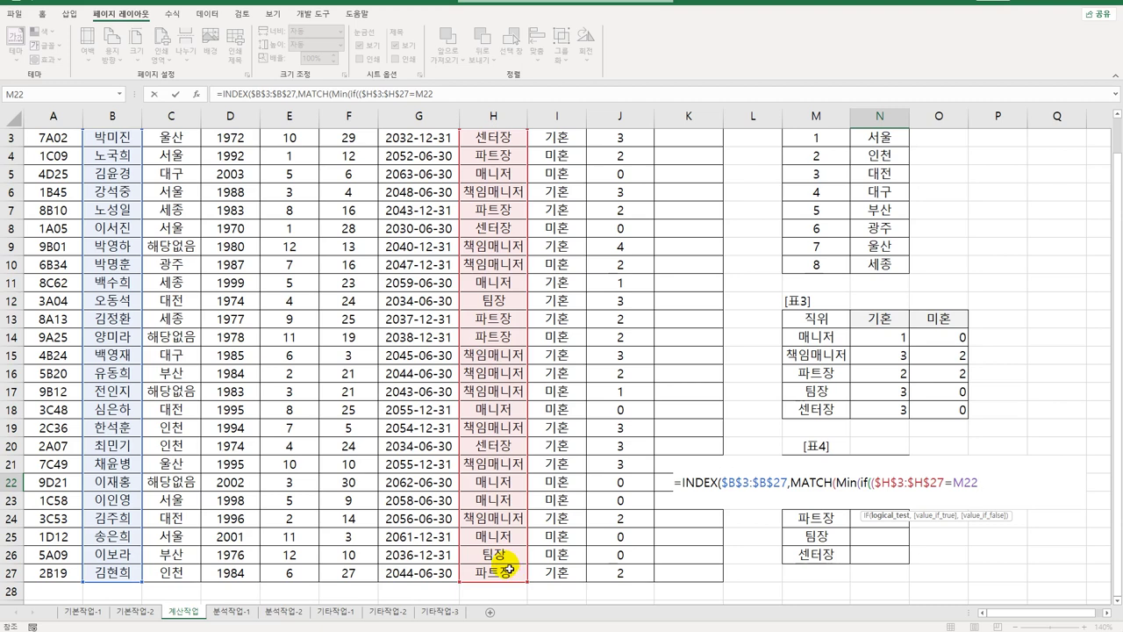
type("),")
Set $D$3:$D$27 as the IF's value if true and close the IF and MIN functions, moving on to the MATCH lookup array.
scroll(296, 413, "up", 1)
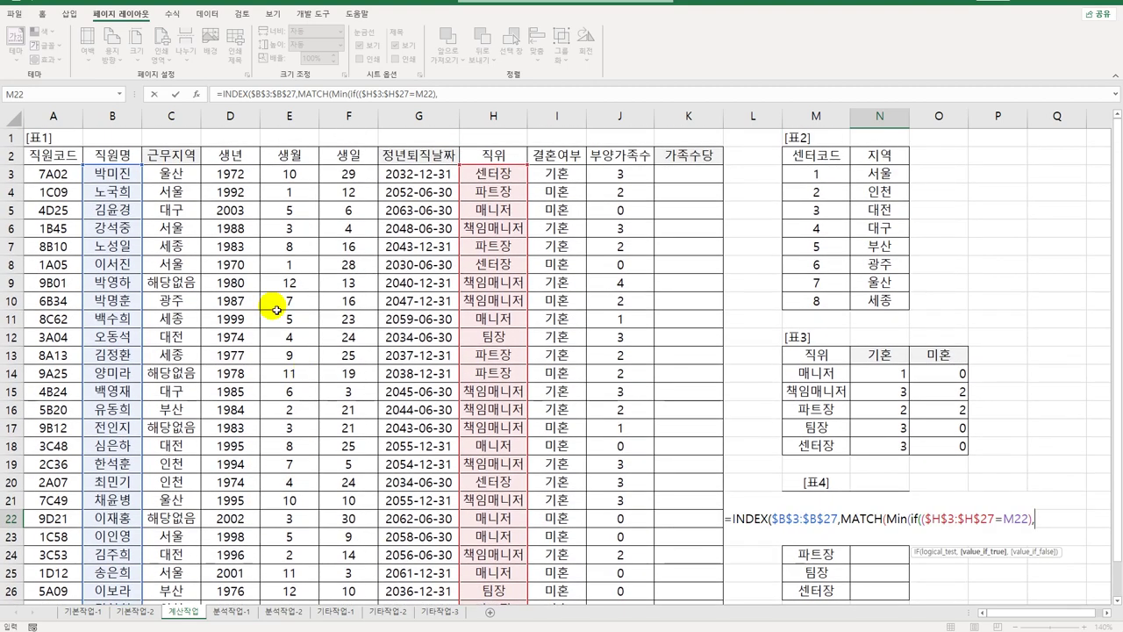
left_click_drag(237, 176, 231, 586)
key("F4")
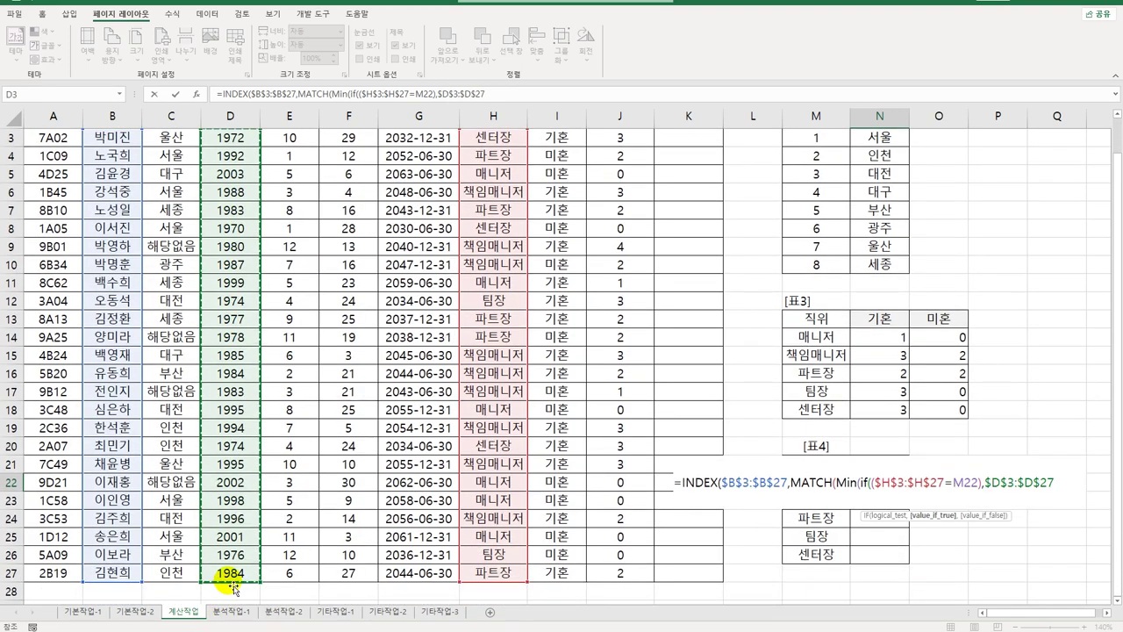
type("))")
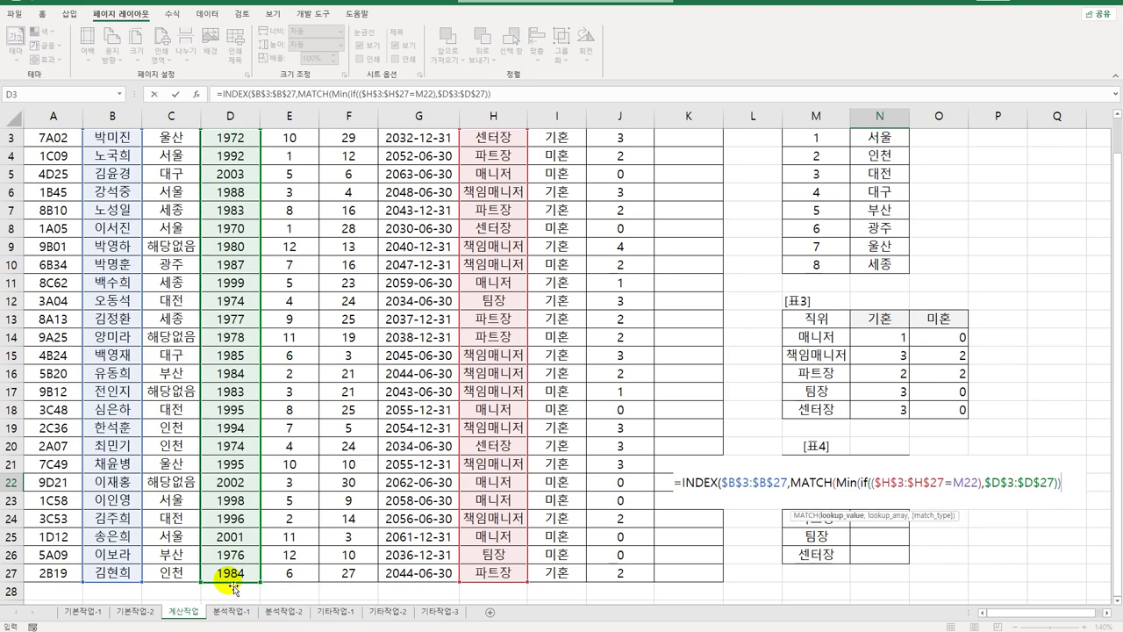
type(",")
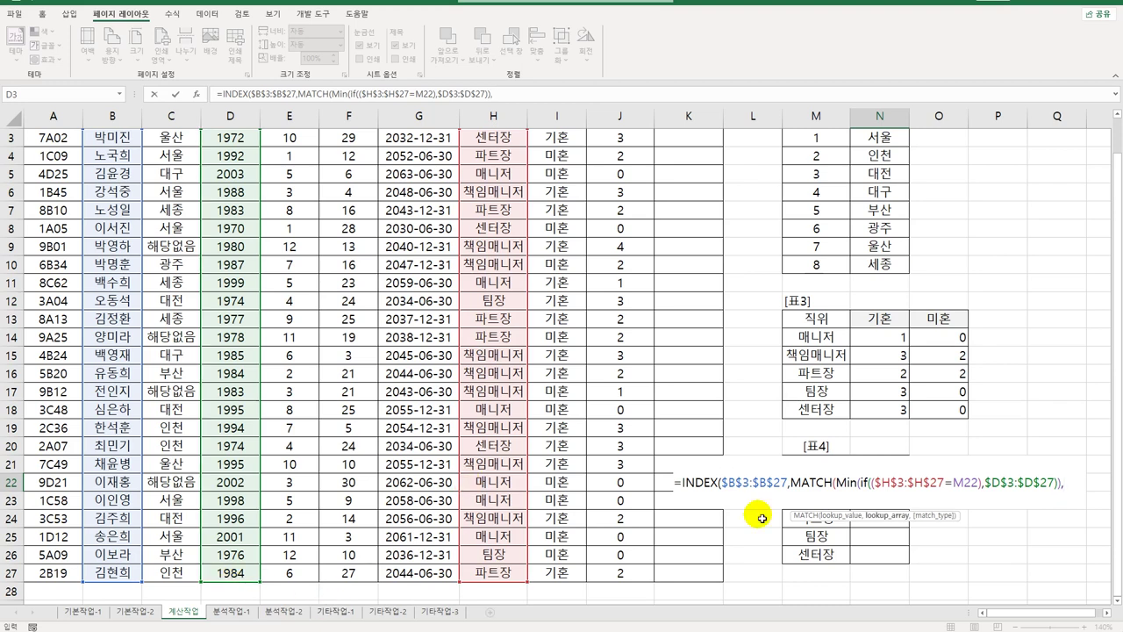
Copy ($H$3:$H$27=M22),$D$3:$D$27 from inside the IF and paste it at the MATCH lookup array in the N22 formula.
left_click_drag(869, 489, 1054, 486)
key("ctrl+c")
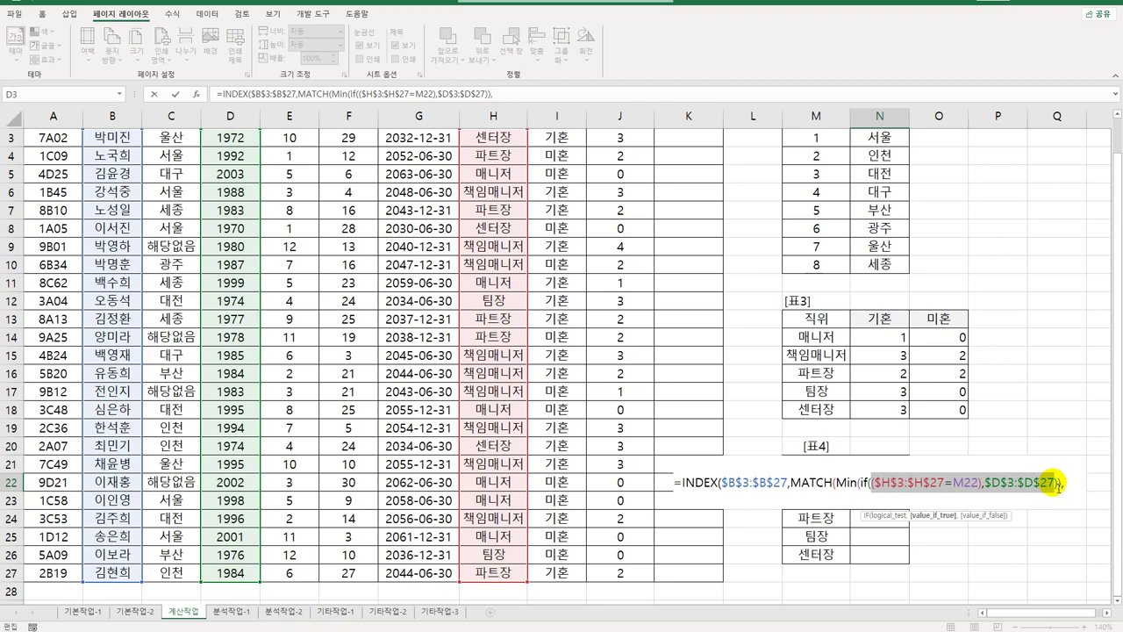
left_click(1072, 489)
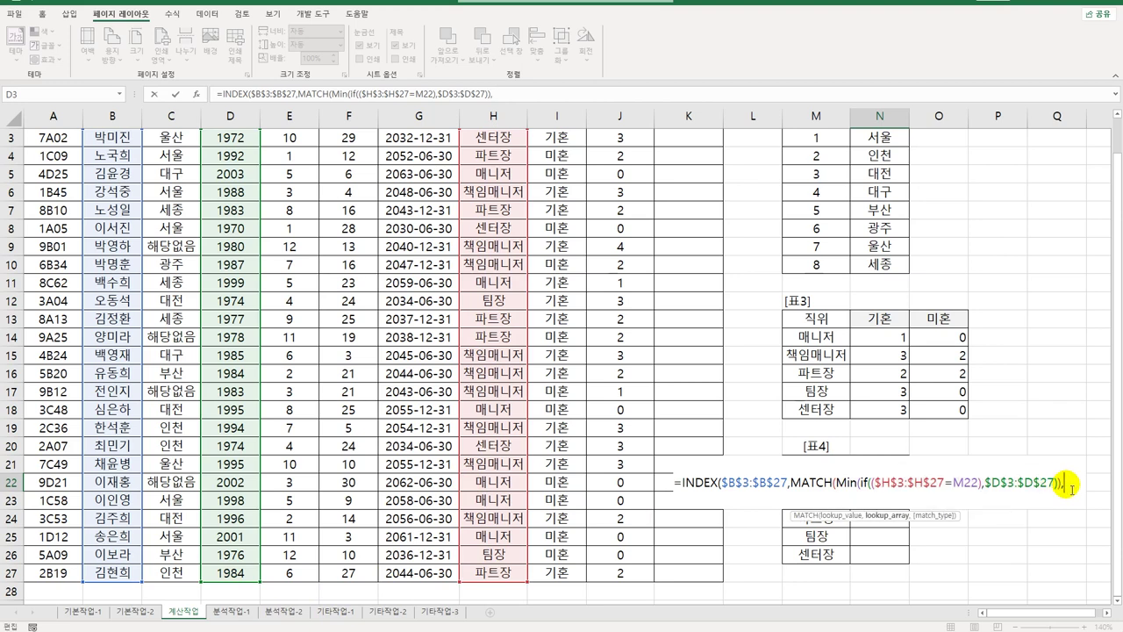
key("ctrl+v")
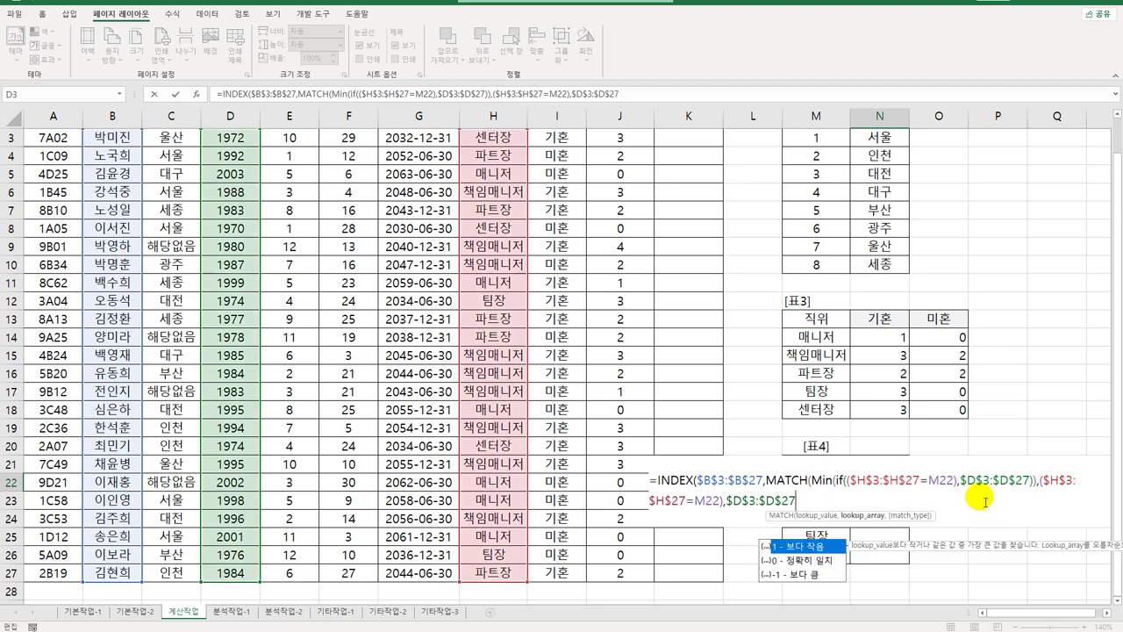
Replace the comma between ($H$3:$H$27=M22) and $D$3:$D$27 with * in the MATCH lookup array of N22.
left_click(725, 504)
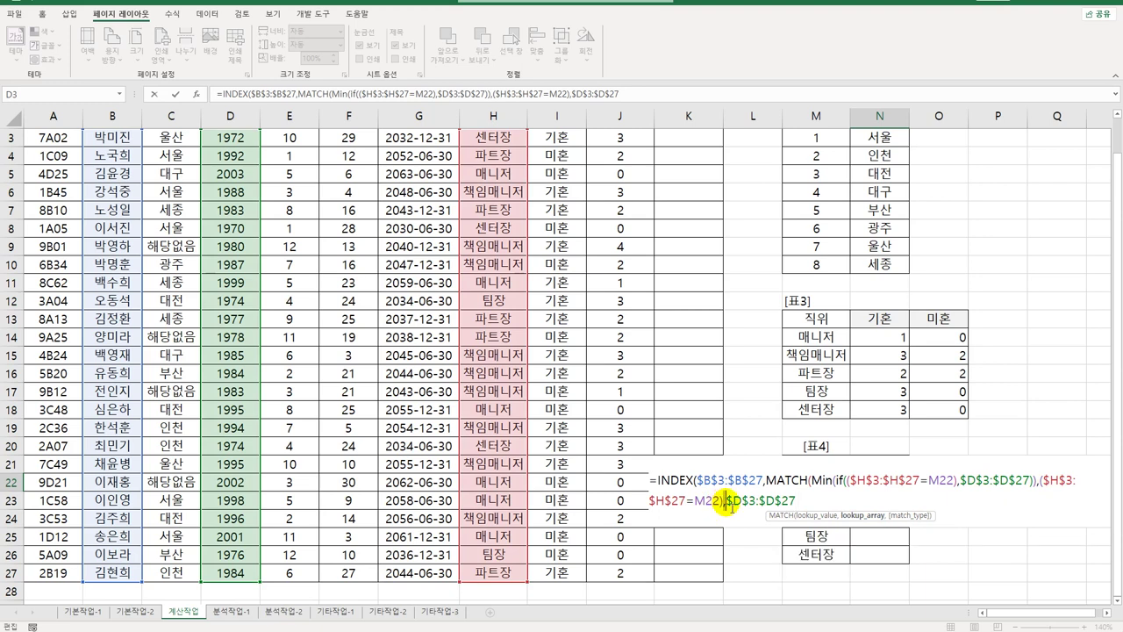
key("BackSpace")
type("*")
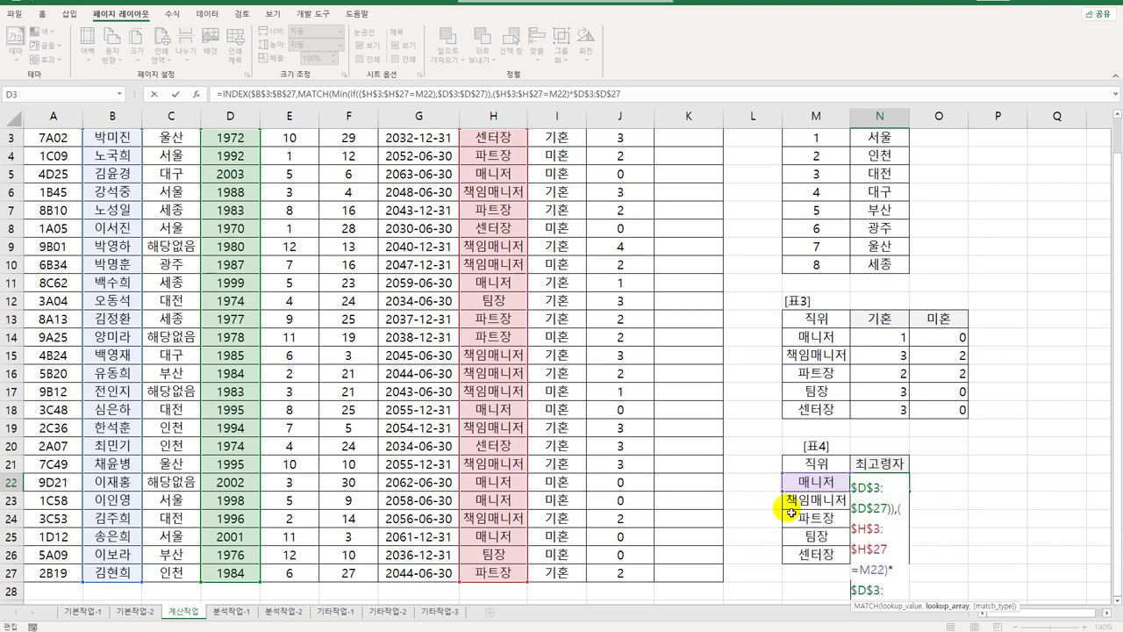
left_click_drag(885, 588, 894, 597)
left_click(894, 597)
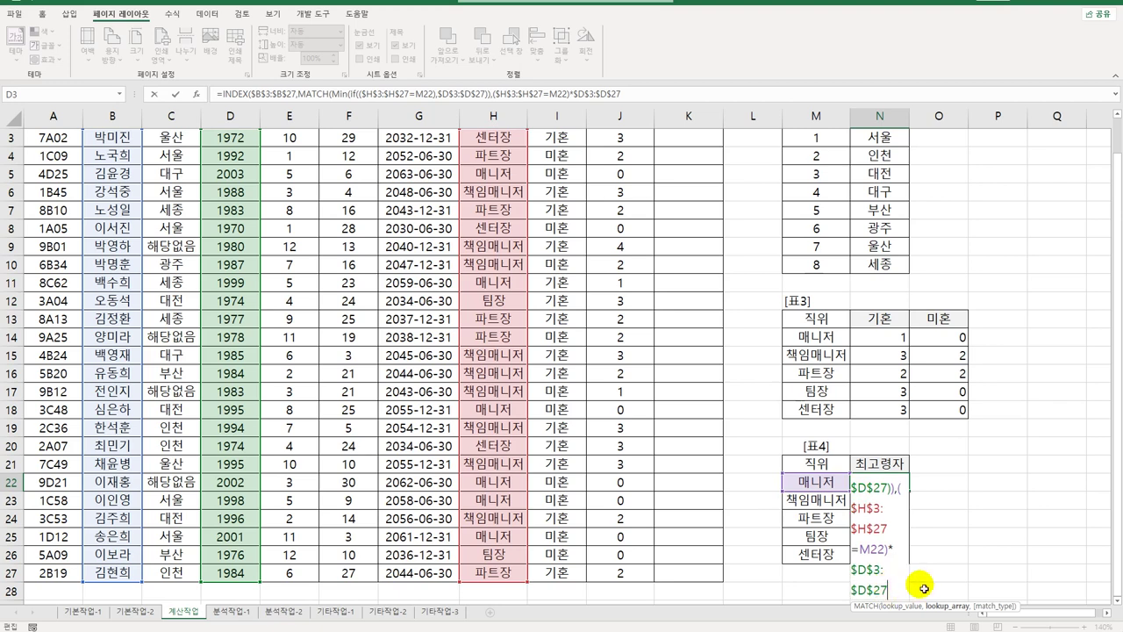
Set the MATCH type to 0, enter N22 as an array formula and fill it down to N26.
type(",")
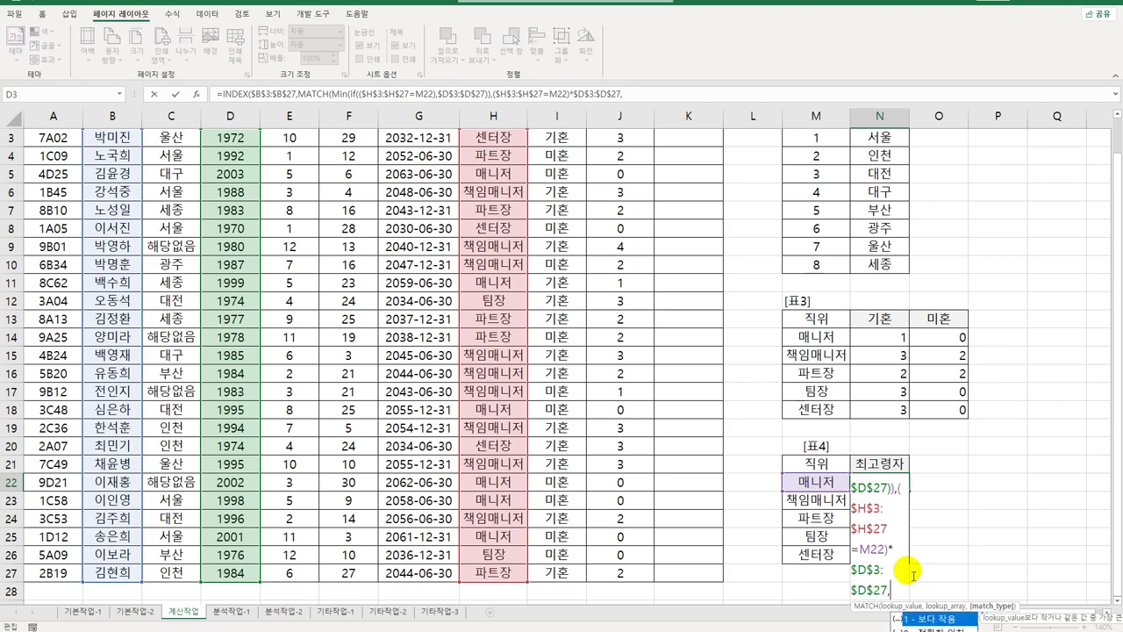
type("0)")
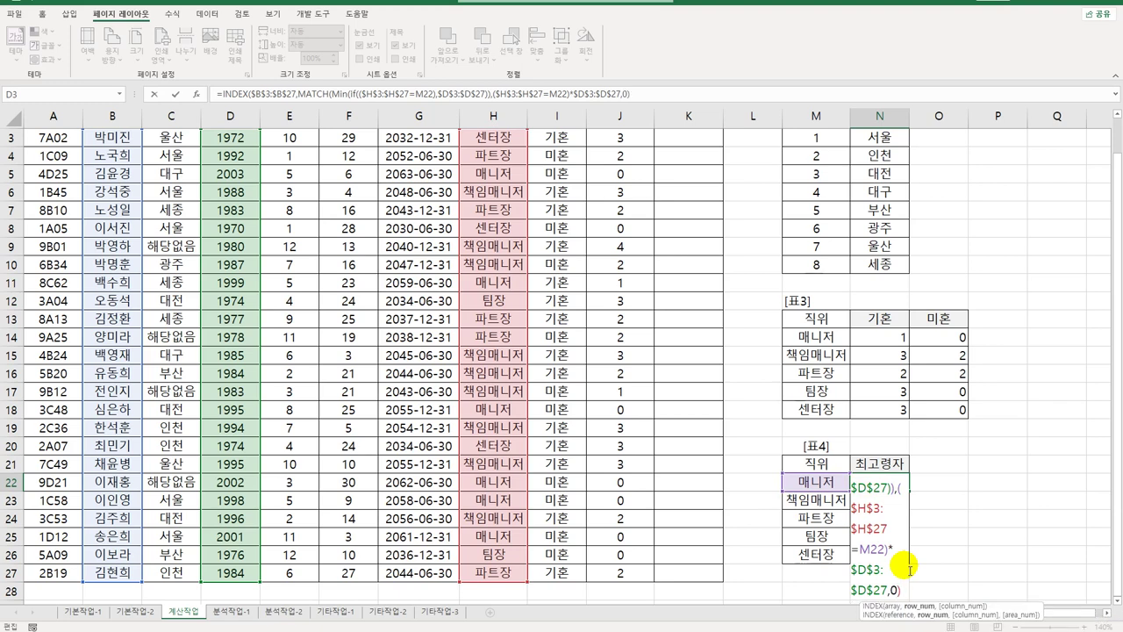
type(")")
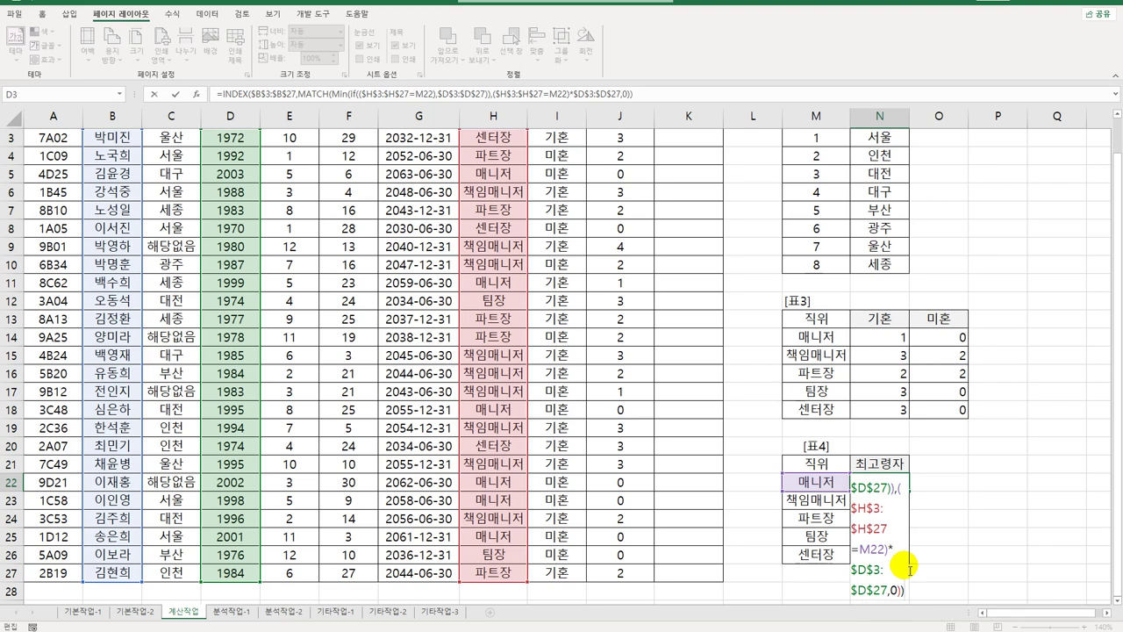
key("ctrl+shift+Return")
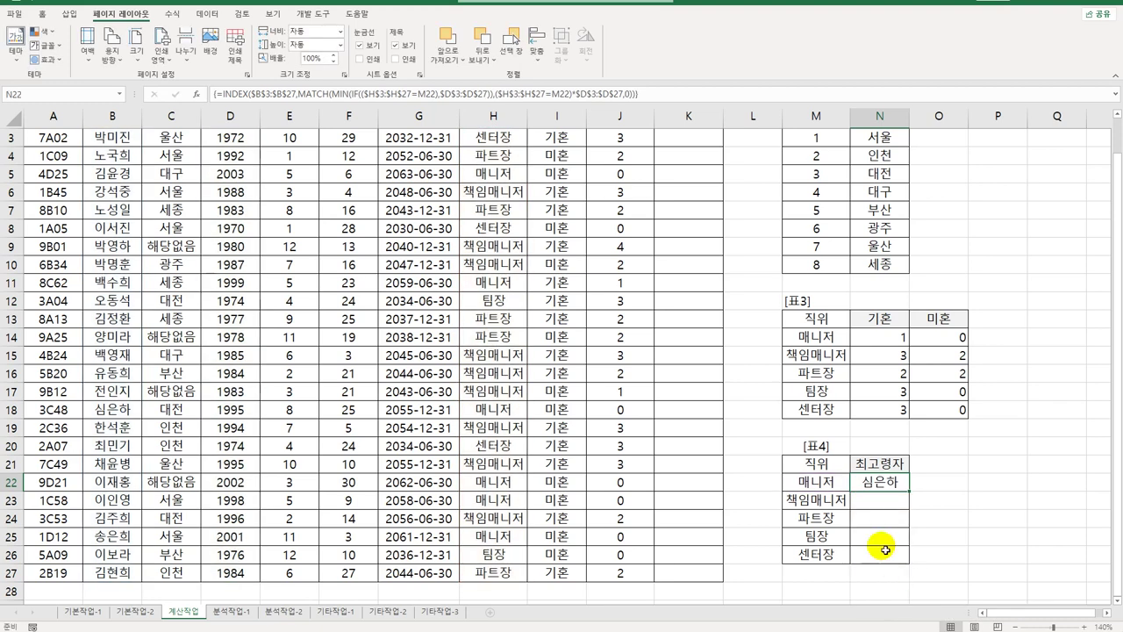
left_click_drag(909, 493, 915, 569)
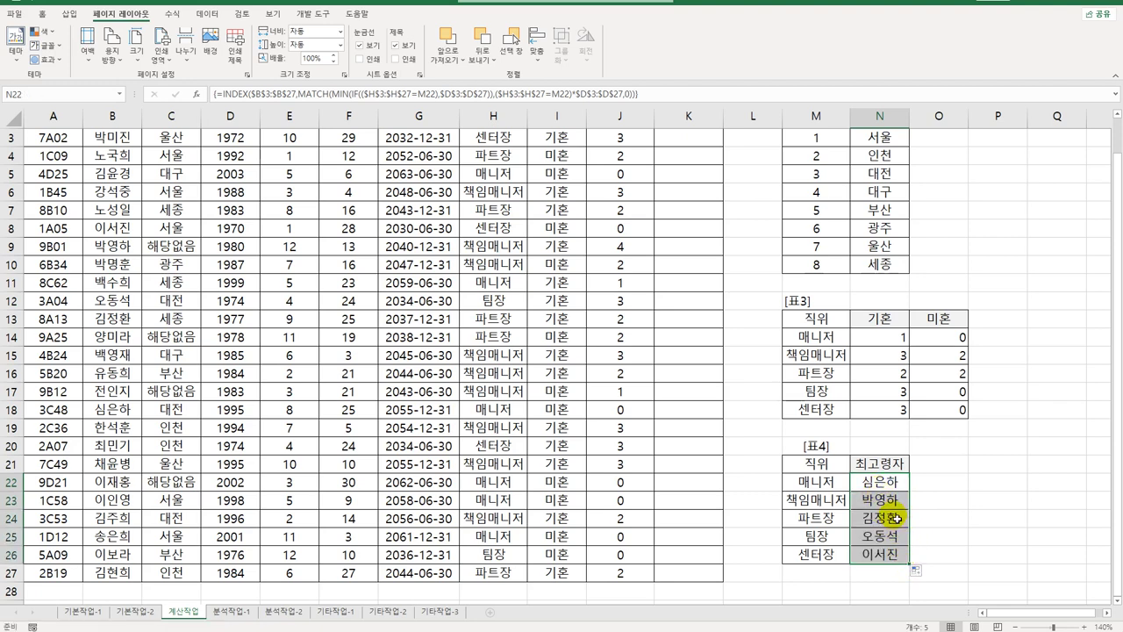
Examine the INDEX range and the MATCH, MIN and IF arguments in the N22 formula, then re-enter it as an array formula.
key("F2")
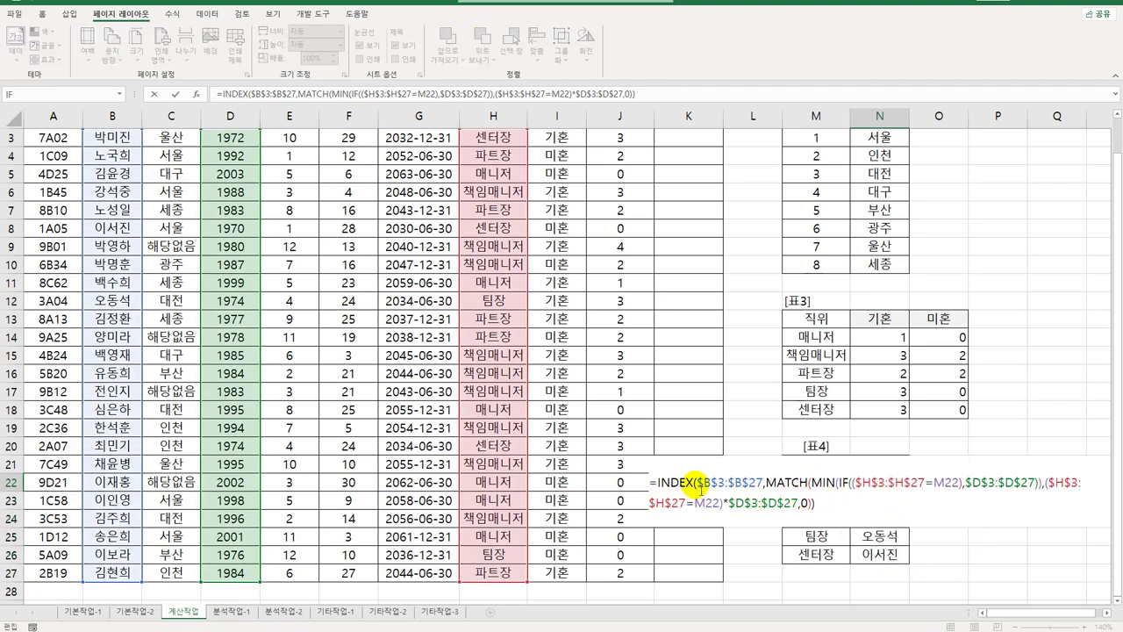
left_click_drag(696, 488, 812, 507)
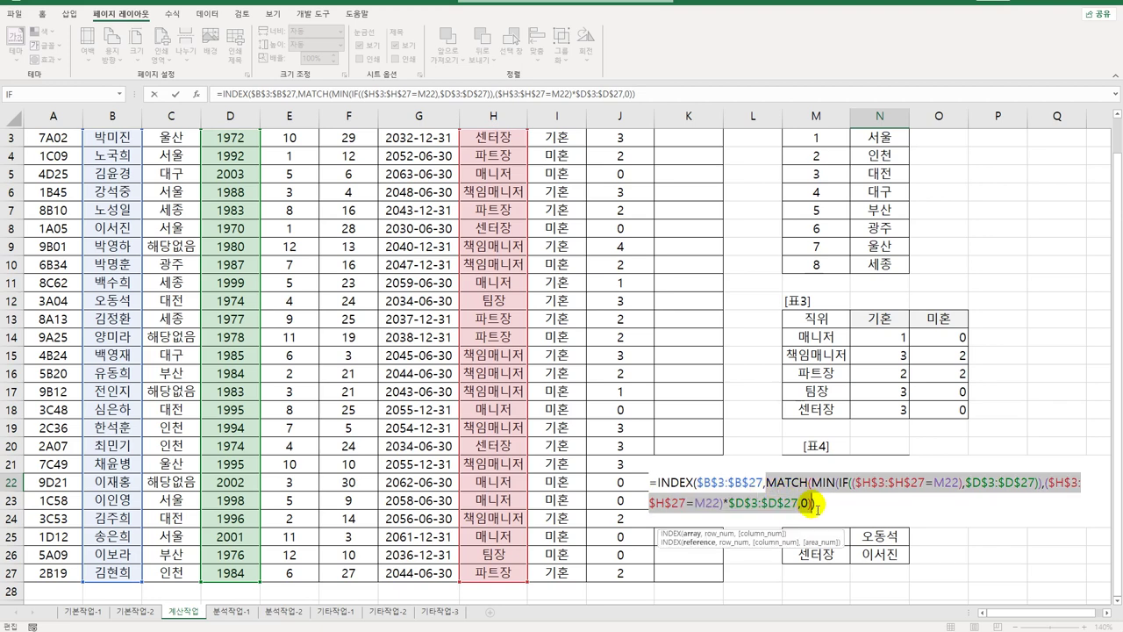
double_click(821, 482)
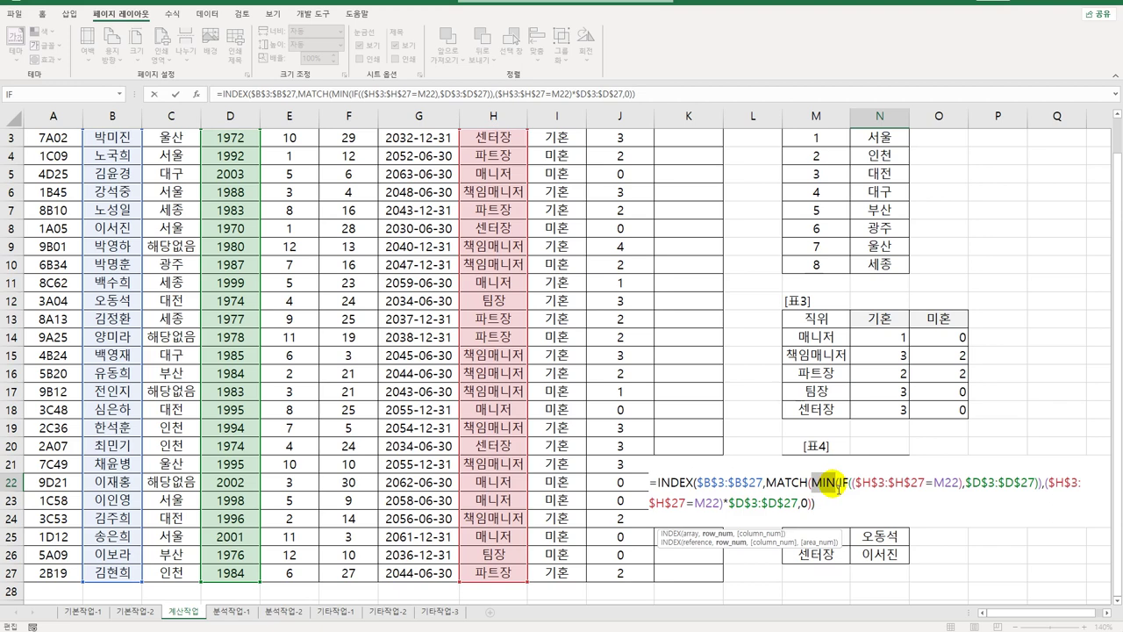
left_click_drag(837, 482, 1037, 488)
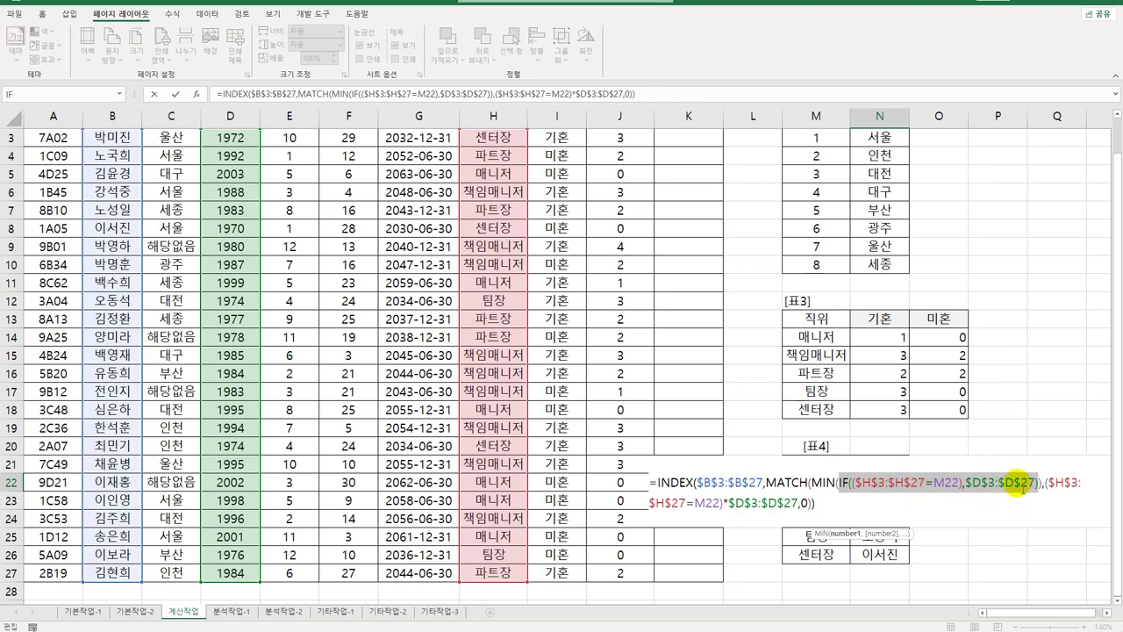
left_click_drag(1046, 483, 815, 509)
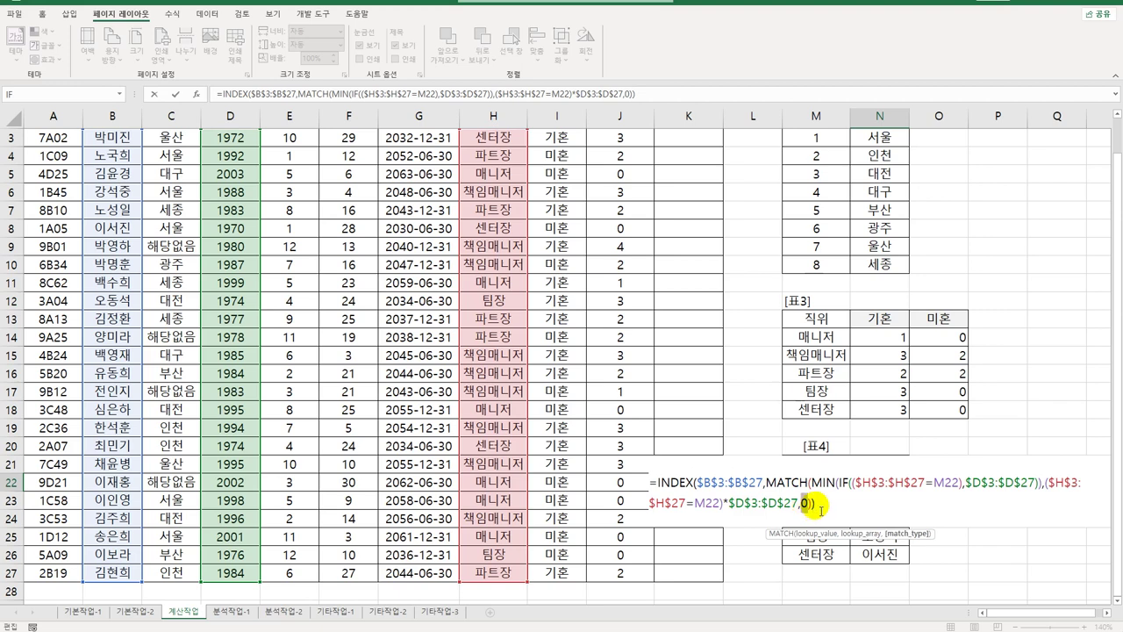
left_click(821, 511)
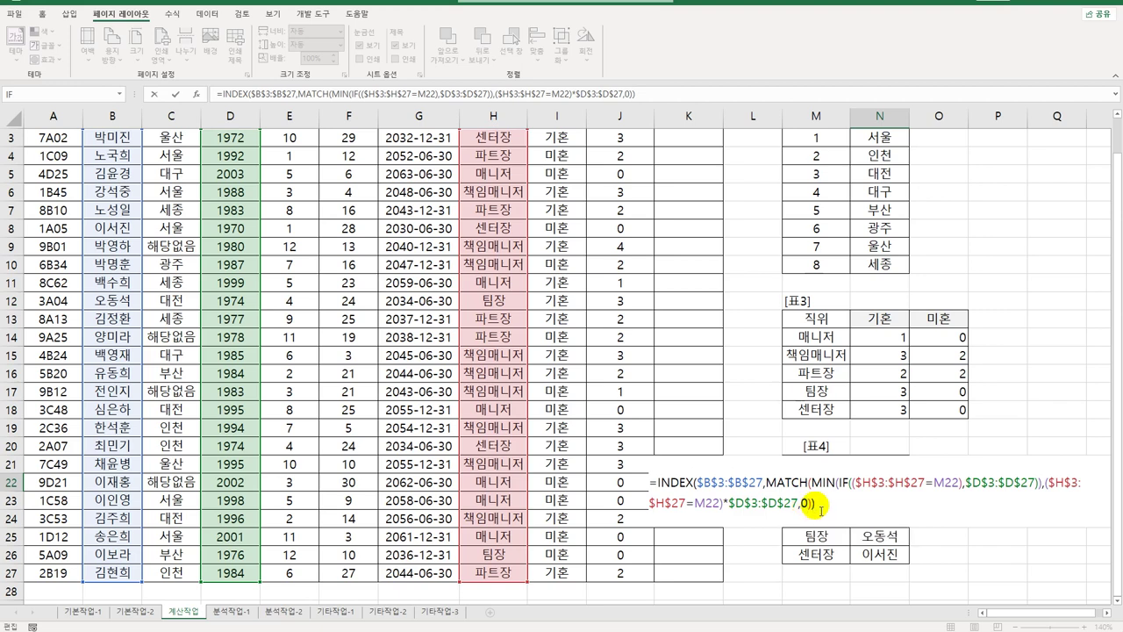
type(")")
key("ctrl+shift+Return")
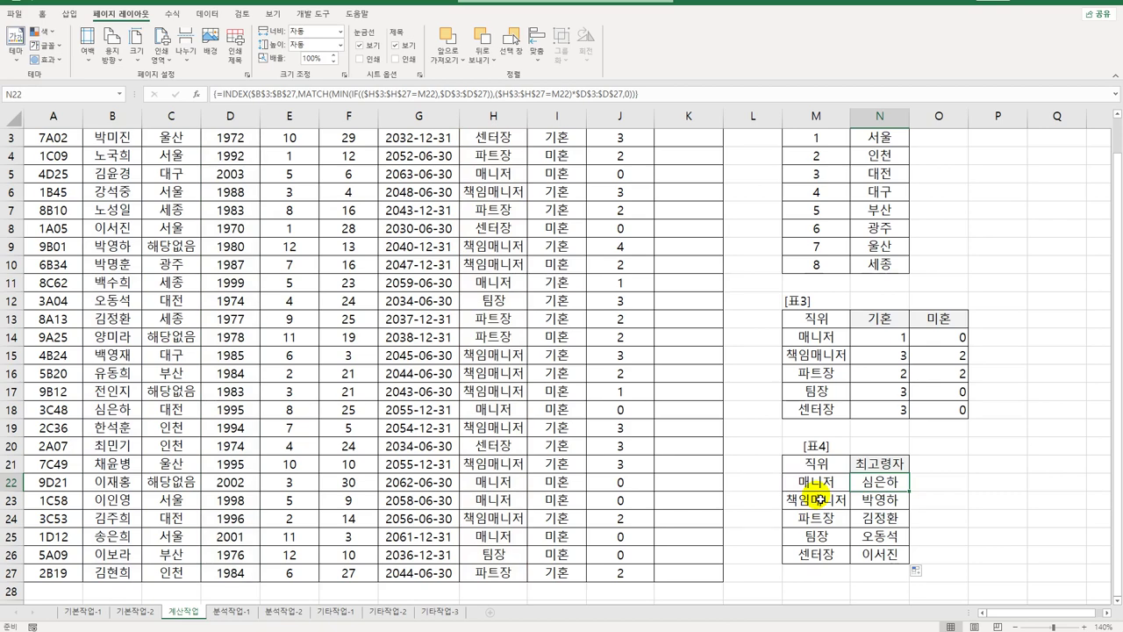
Select K3 under 가족수당 and insert a new code module in the Visual Basic editor.
scroll(672, 301, "down", 2)
scroll(710, 256, "up", 3)
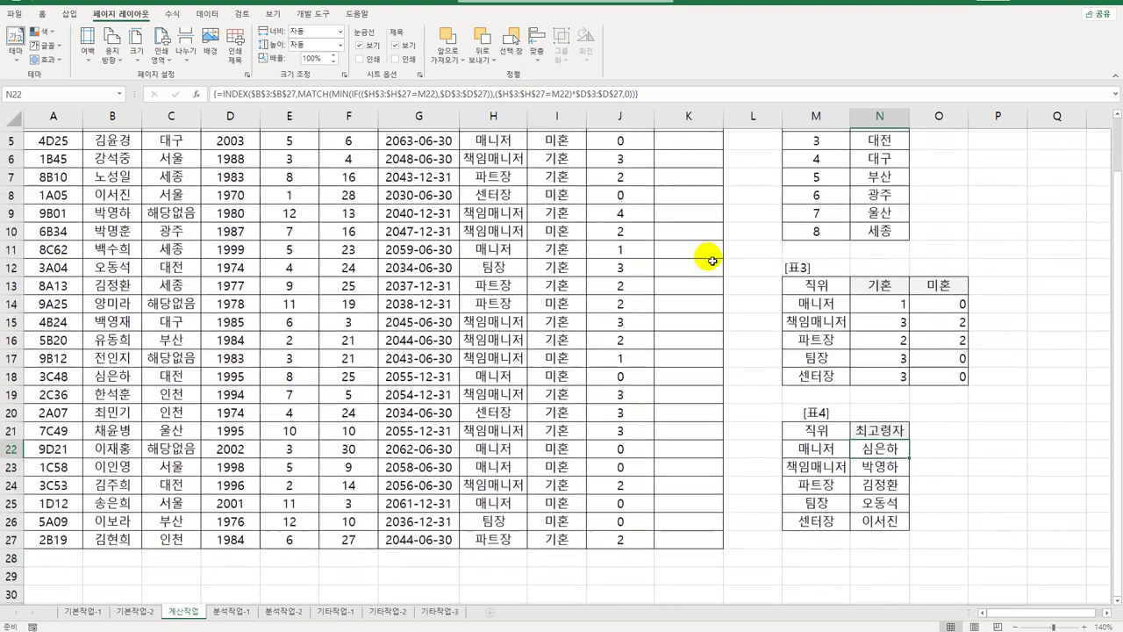
left_click(696, 174)
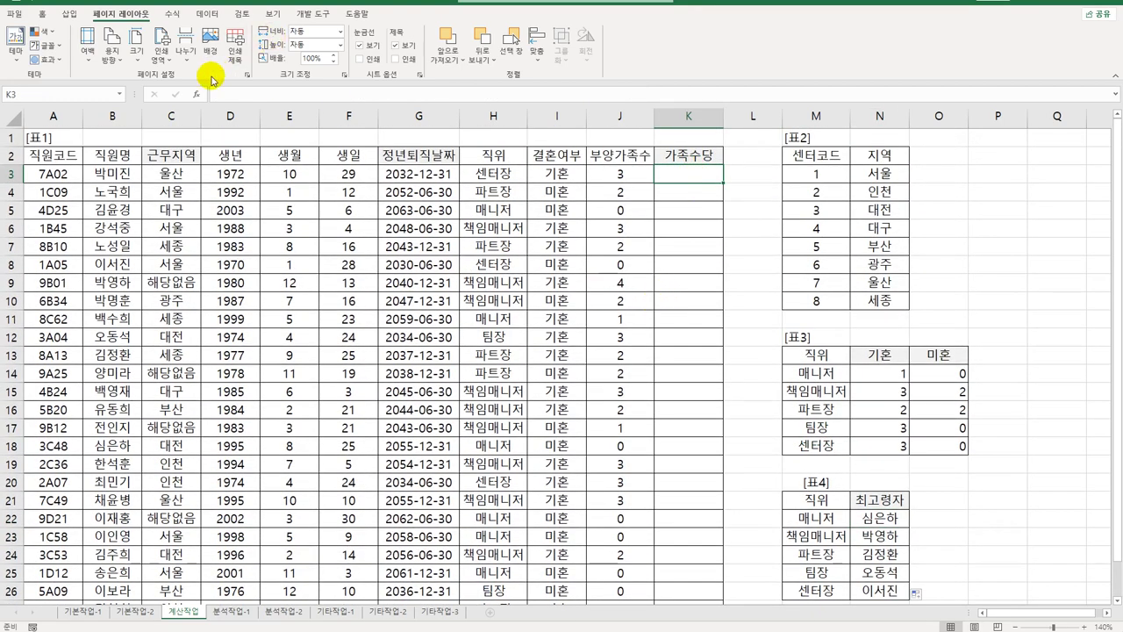
left_click(311, 14)
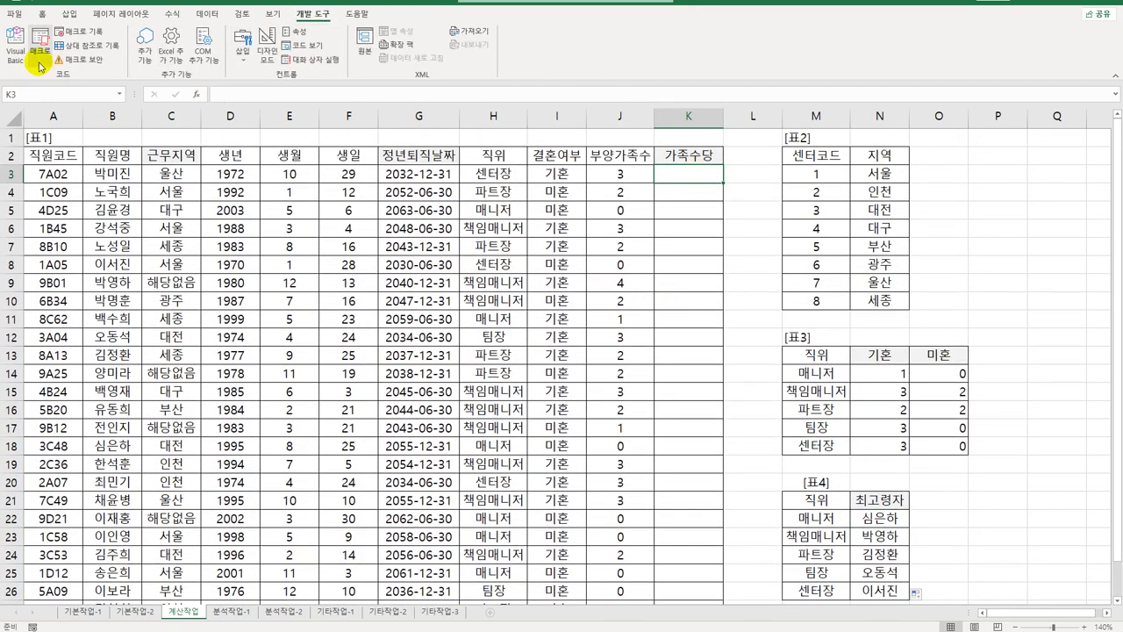
left_click(26, 62)
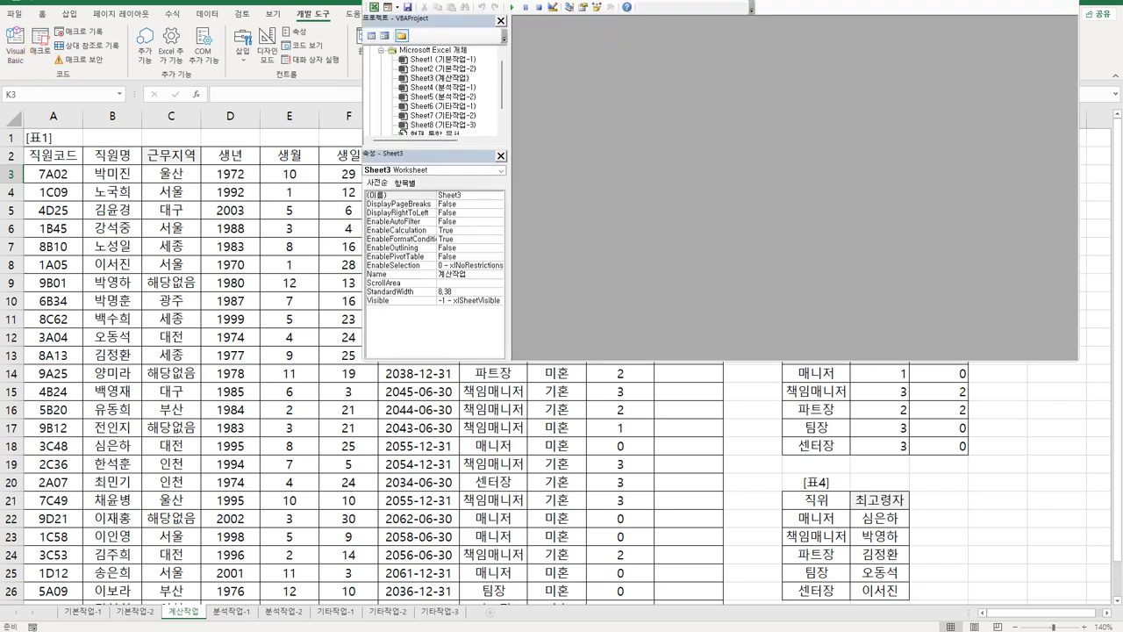
left_click(498, 31)
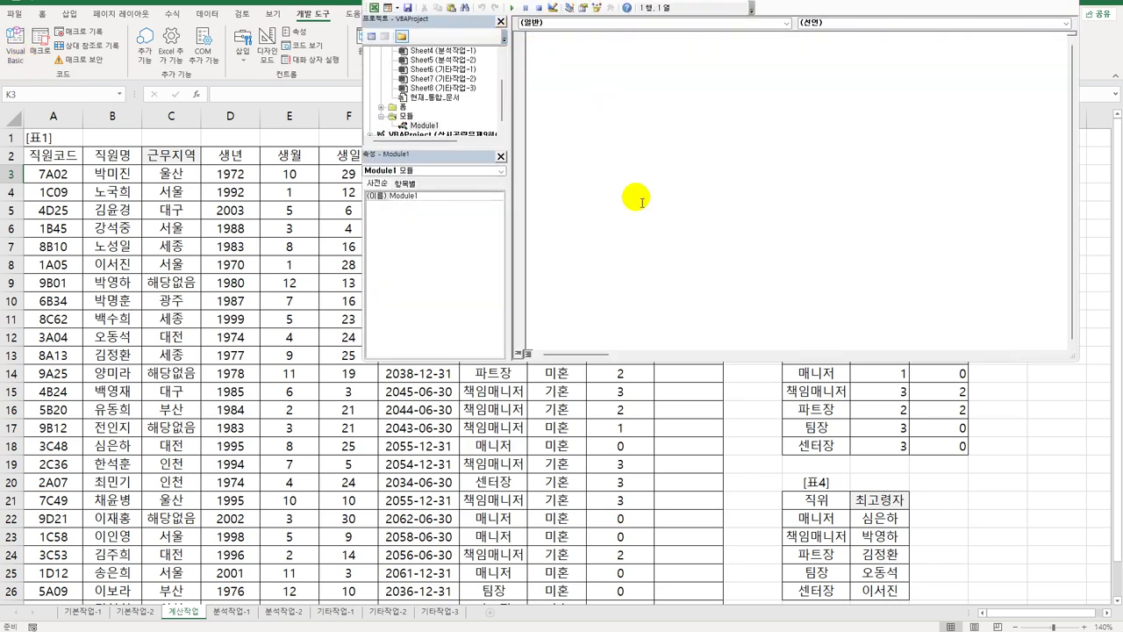
Declare the public function fn가족수당 with the arguments 결혼여부 and 부양가족수.
type("ㅁ")
key("BackSpace")
type("public function fn")
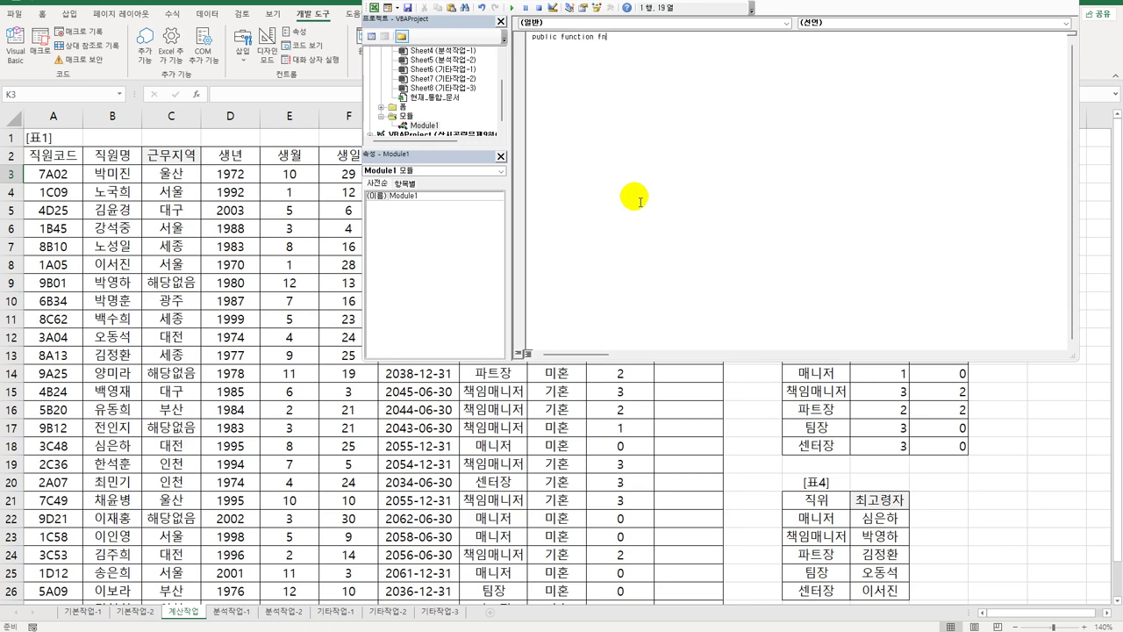
type("가족수당(결혼여부, 부양가족수)")
key("Return")
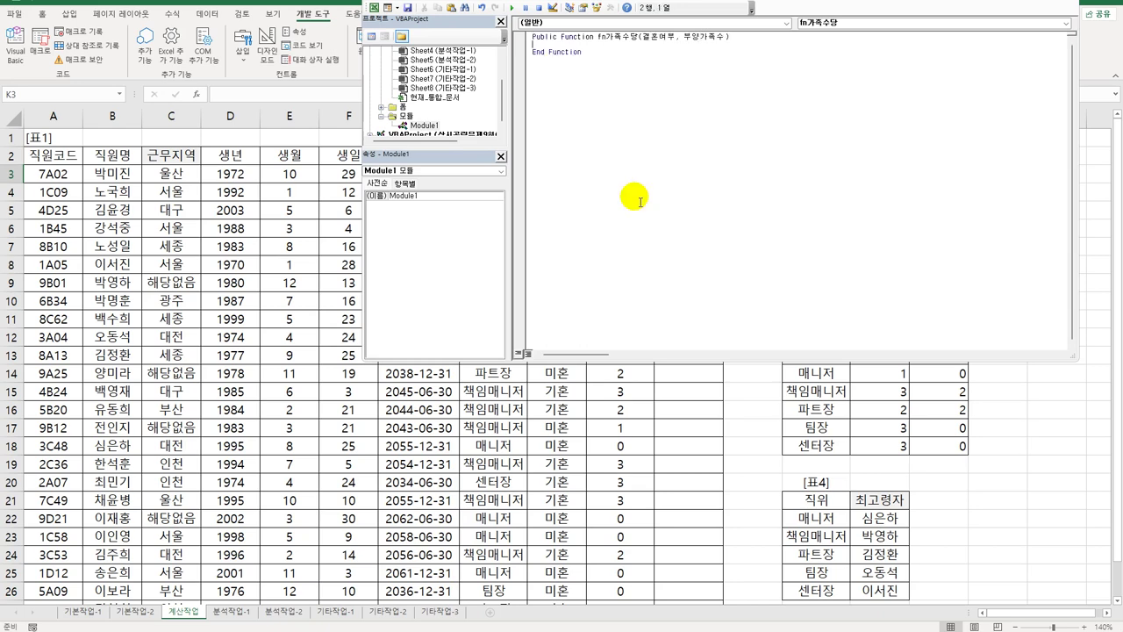
Add an If branch for 결혼여부 = "미혼" that assigns 30000 to fn가족수당.
key("Return")
type("if")
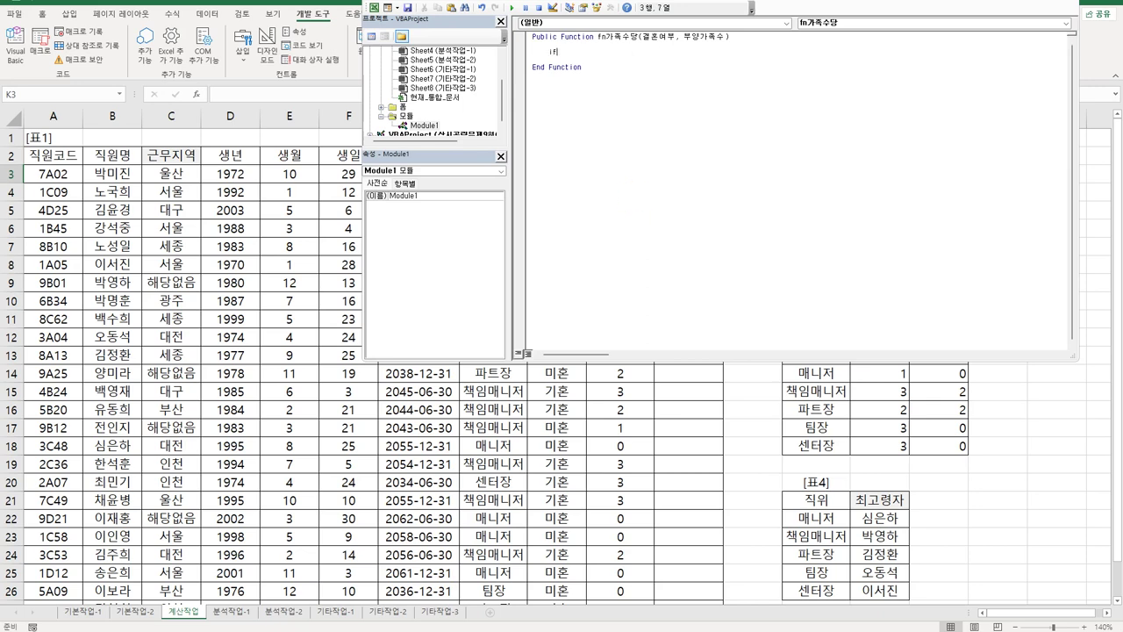
type(" 결혼여")
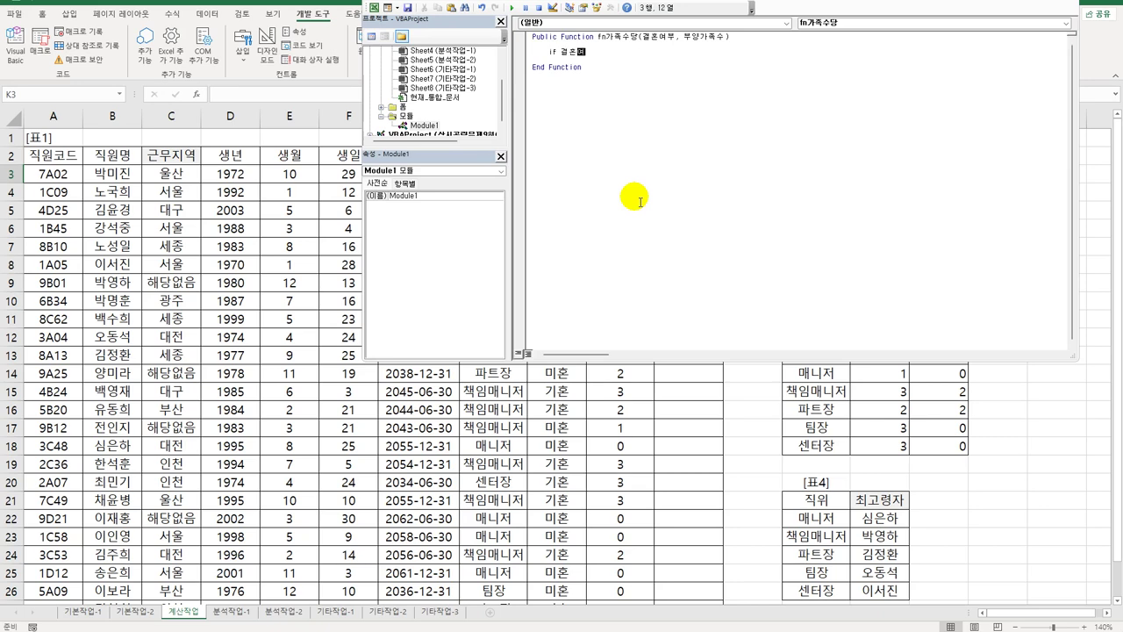
type("부 = \"미혼\" Then")
key("Return")
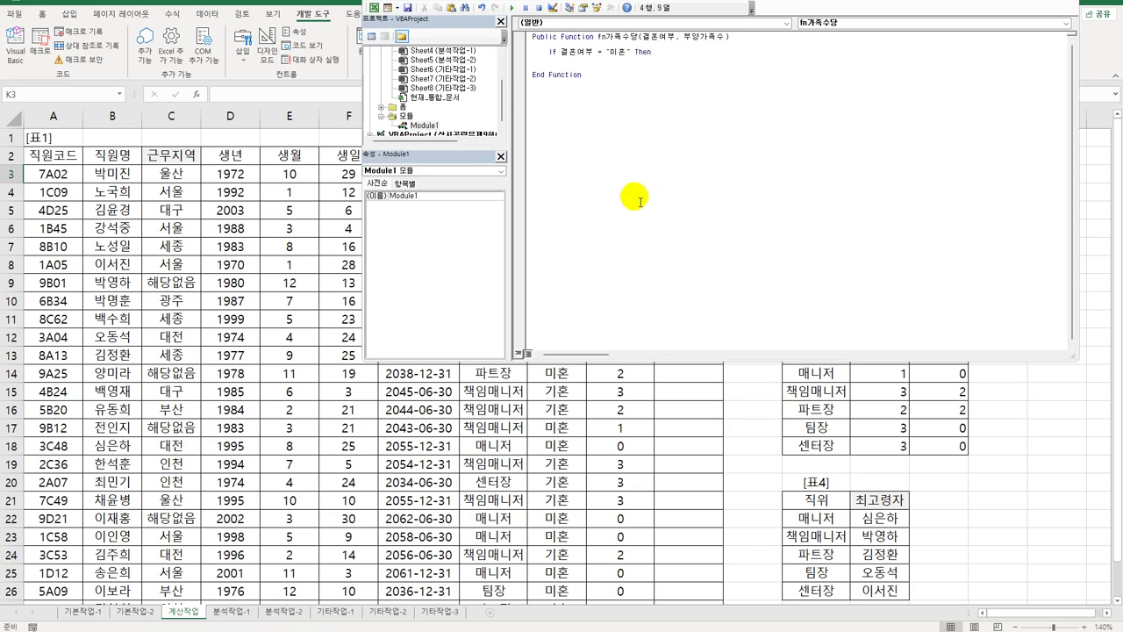
type("fn가족수당 = 30000")
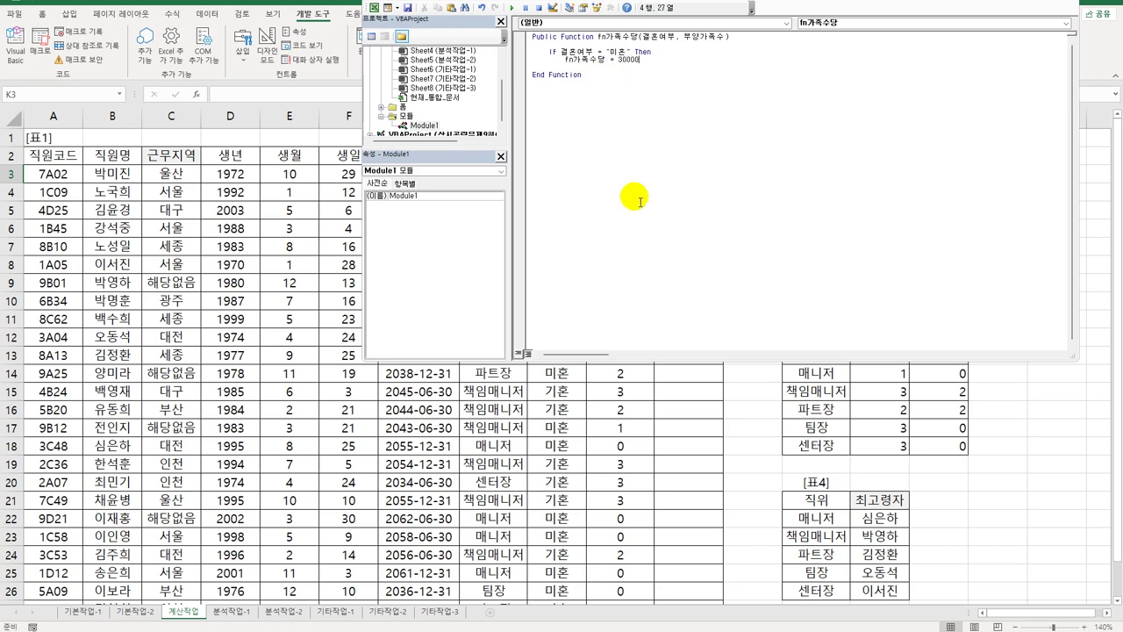
Add an ElseIf branch with the condition 부양가족수 = 1 below the first assignment.
key("Return")
type("ㄷ")
key("BackSpace")
type("elseif ")
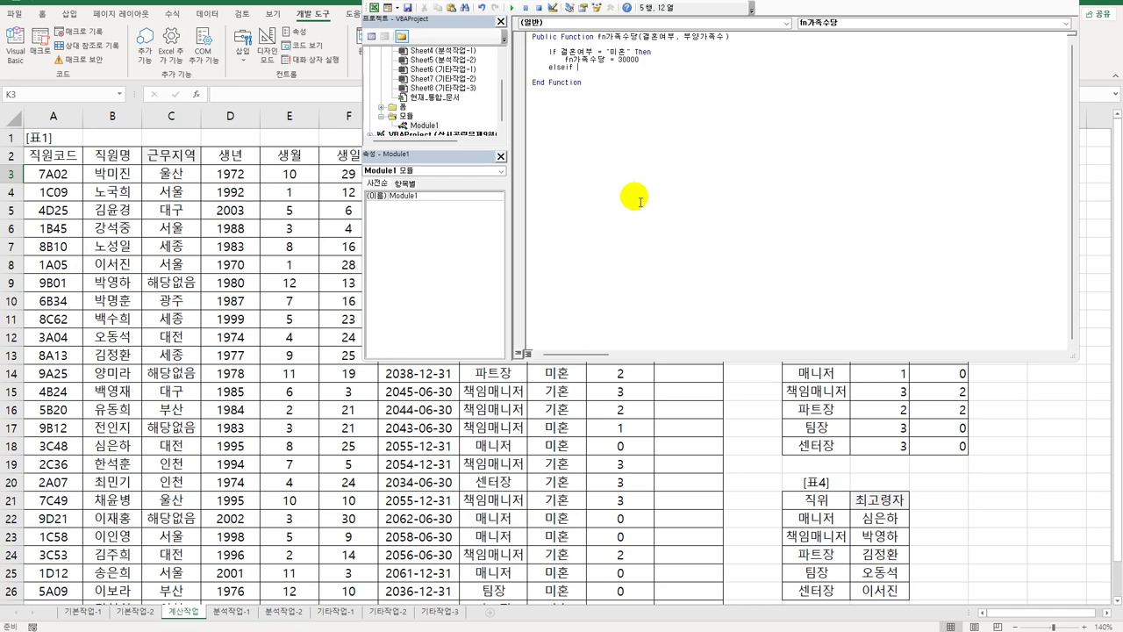
type("부양가족수 = 1 then")
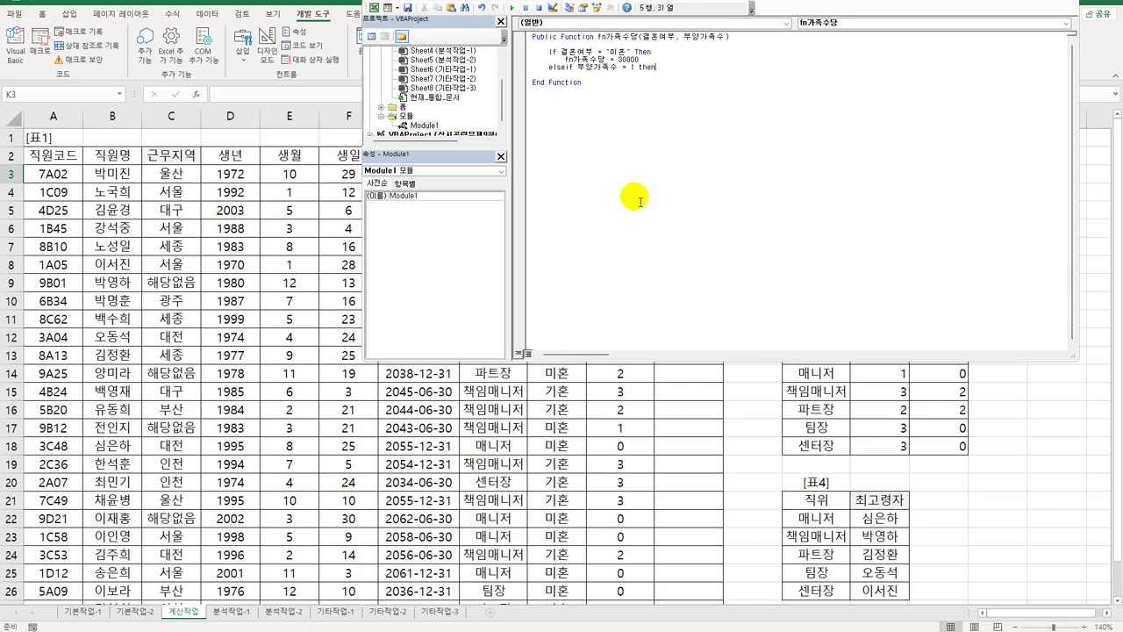
Copy the fn가족수당 = 30000 line and paste it under the ElseIf 부양가족수 = 1 branch.
key("Return")
key("Tab")
key("BackSpace")
key("Up")
key("Up")
key("shift+End")
key("ctrl+c")
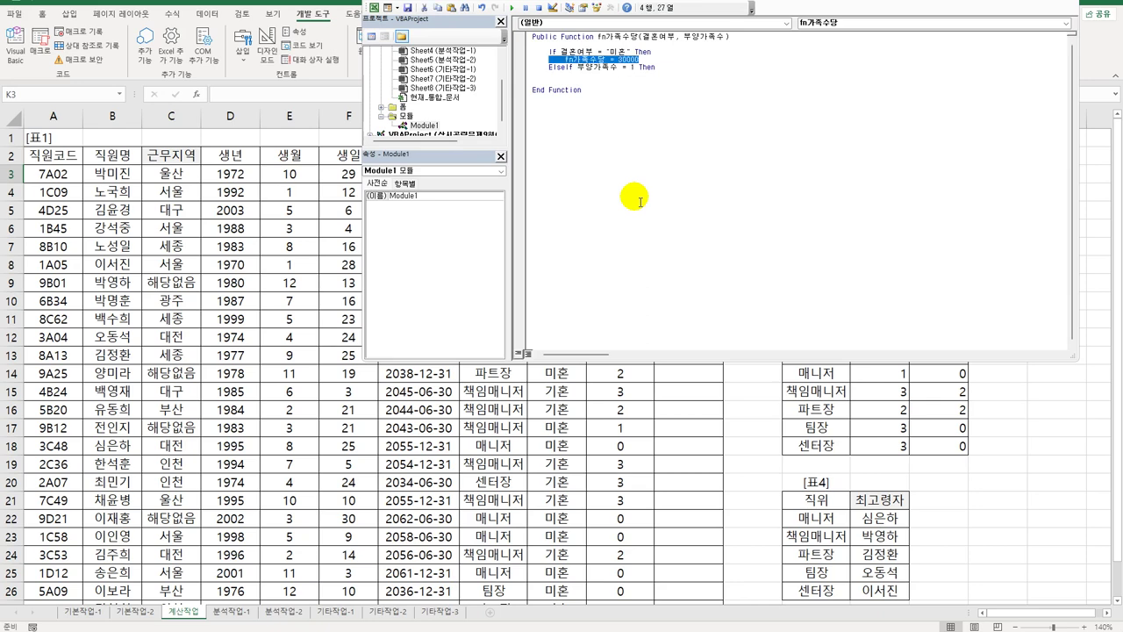
key("Down")
key("Down")
key("ctrl+v")
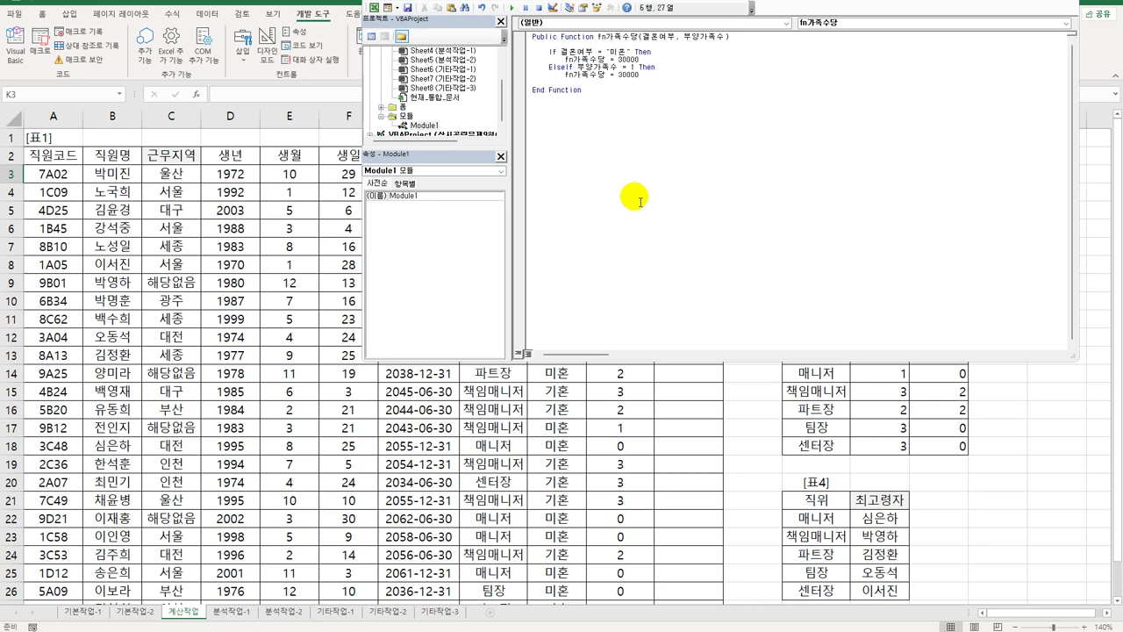
Duplicate the ElseIf 부양가족수 = 1 condition and its assignment directly below the original.
key("Return")
key("Up")
key("Up")
key("shift+Down")
key("shift+End")
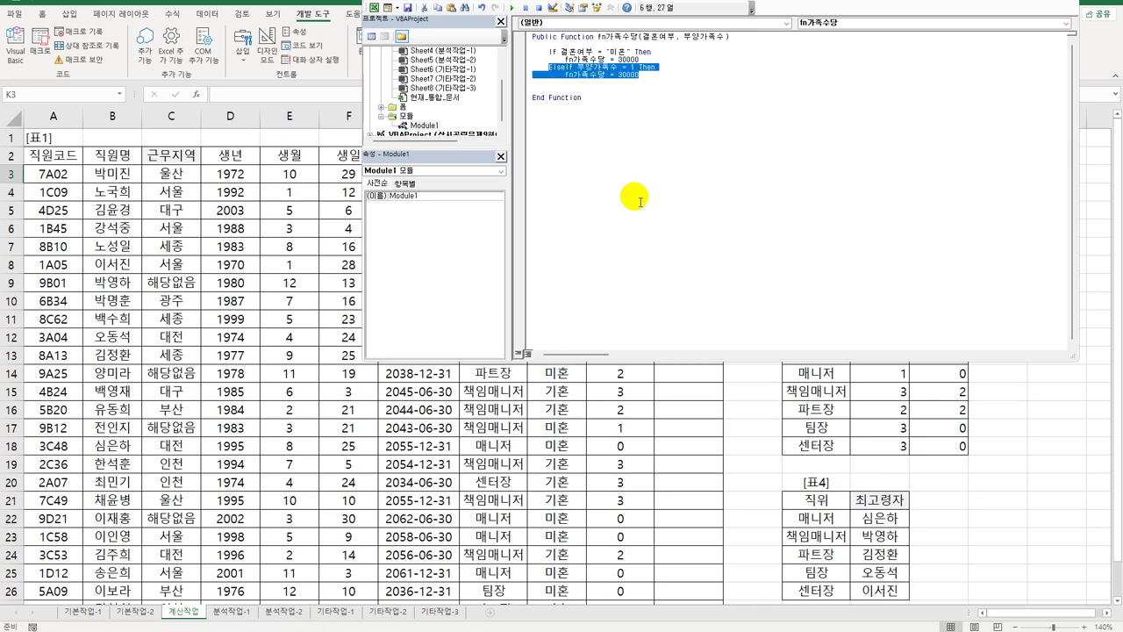
key("ctrl+c")
key("Down")
key("ctrl+v")
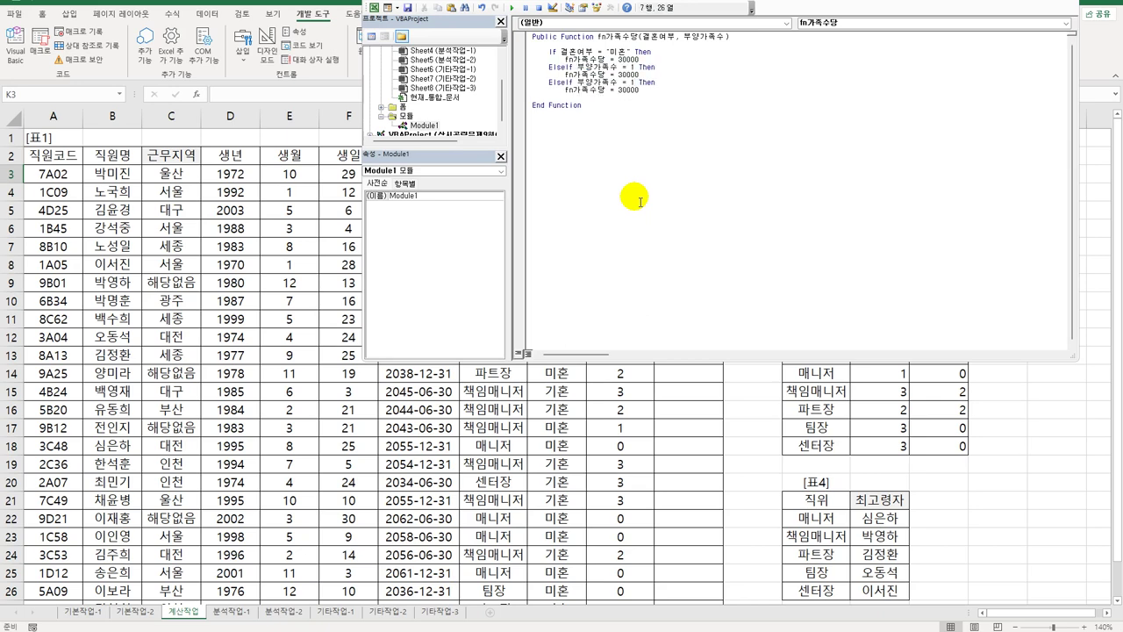
Change the duplicated branch to 부양가족수 = 2 and its fn가족수당 value to 60000.
key("BackSpace")
type("2")
key("Down")
key("shift+Left")
type("6")
Add an Else branch below the 부양가족수 = 2 branch and paste a copy of the fn가족수당 = 60000 line under it.
key("Return")
key("BackSpace")
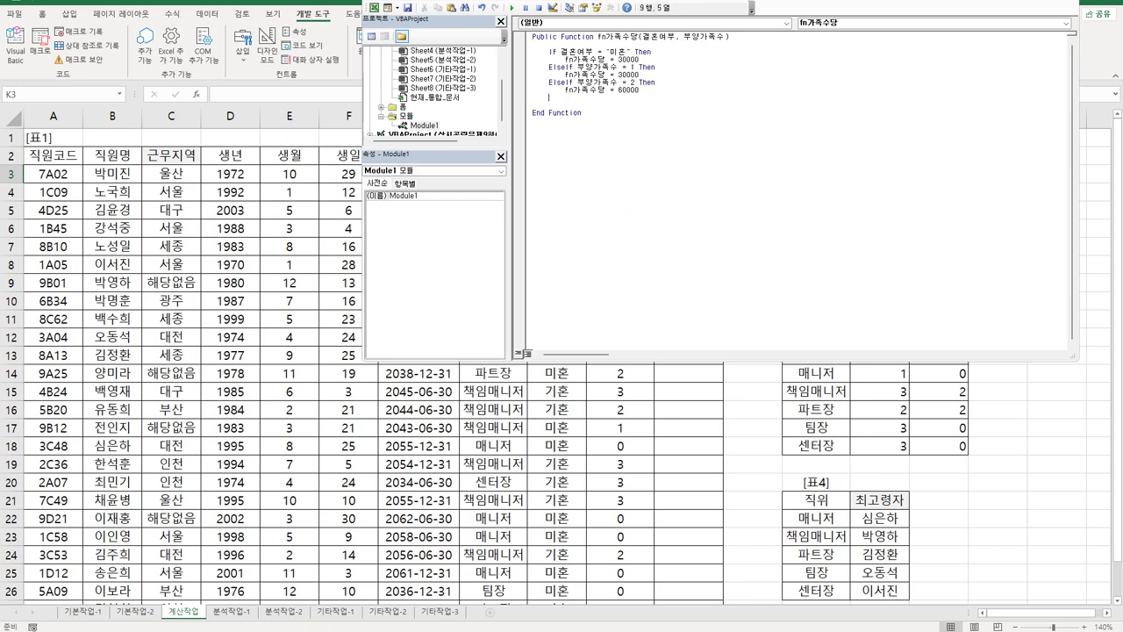
type("else")
key("Up")
key("shift+End")
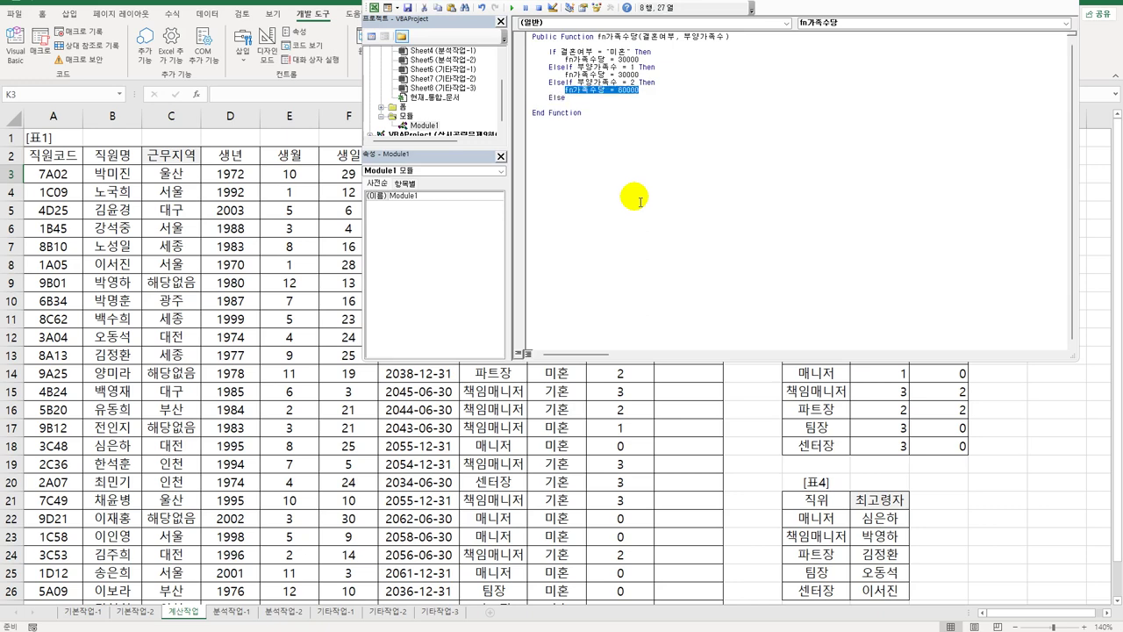
key("Down")
key("Down")
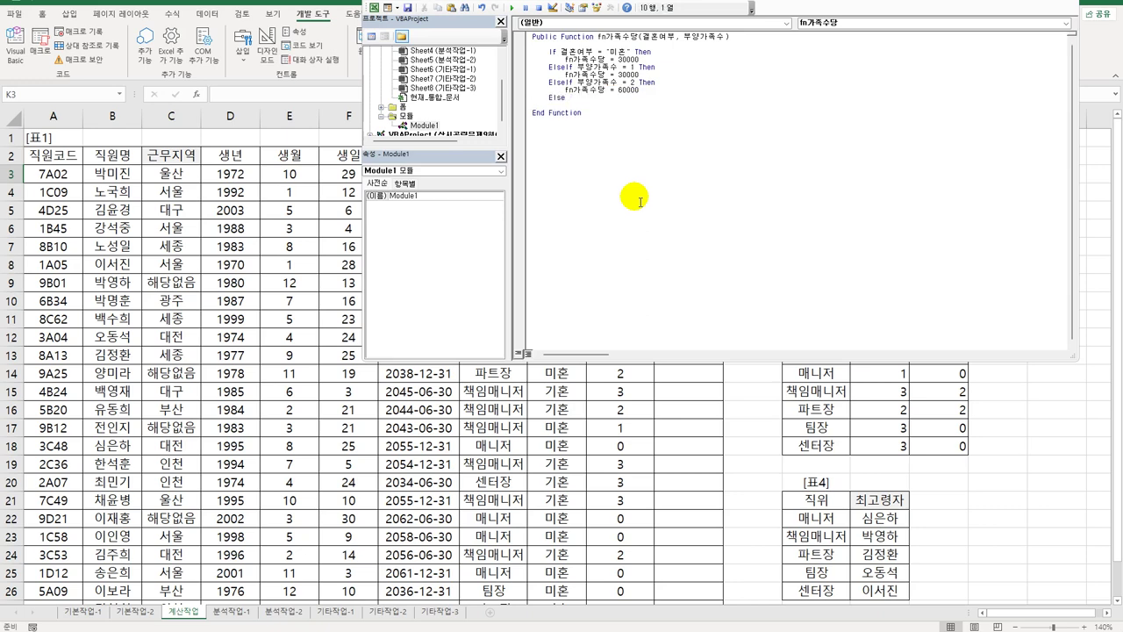
key("ctrl+v")
Change the assignment under Else to fn가족수당 = 부양가족수 * 25000.
key("shift+Left")
key("shift+Left")
key("shift+Left")
key("shift+Left")
key("shift+Left")
key("BackSpace")
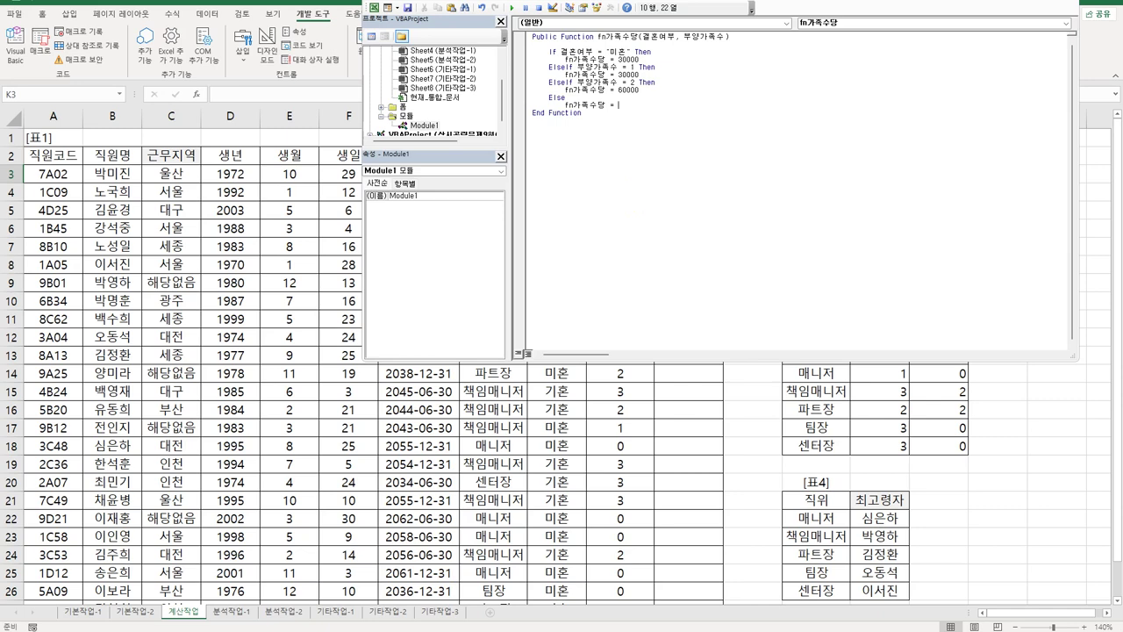
type("부양가족")
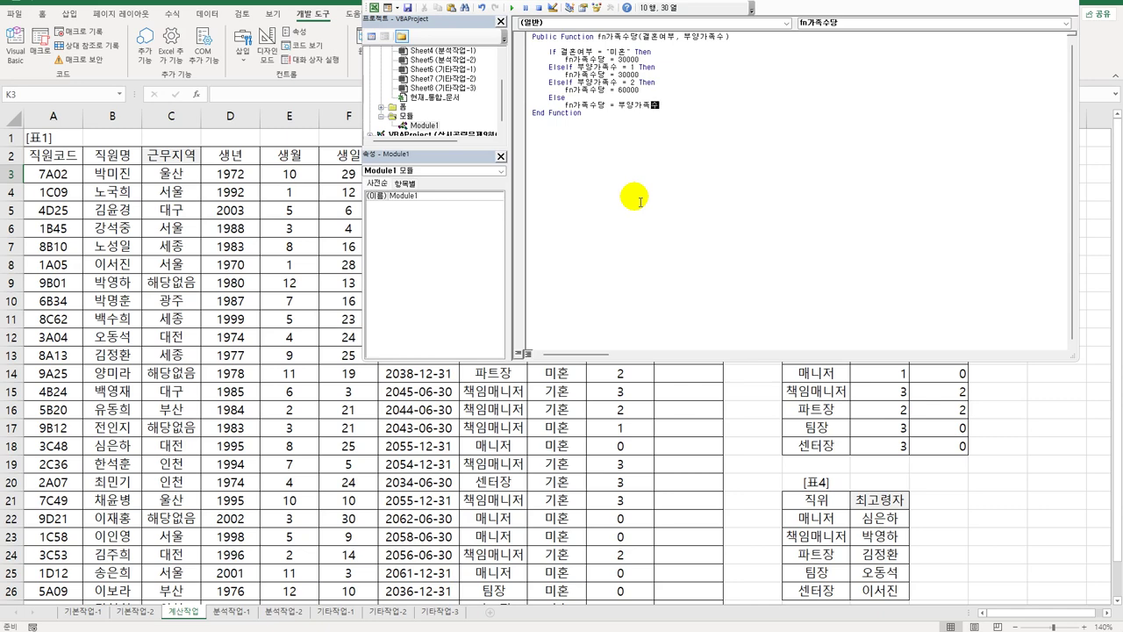
type("수 * 25000")
Close the If block with End If below the Else assignment and return to the worksheet.
key("Return")
key("BackSpace")
type("end if")
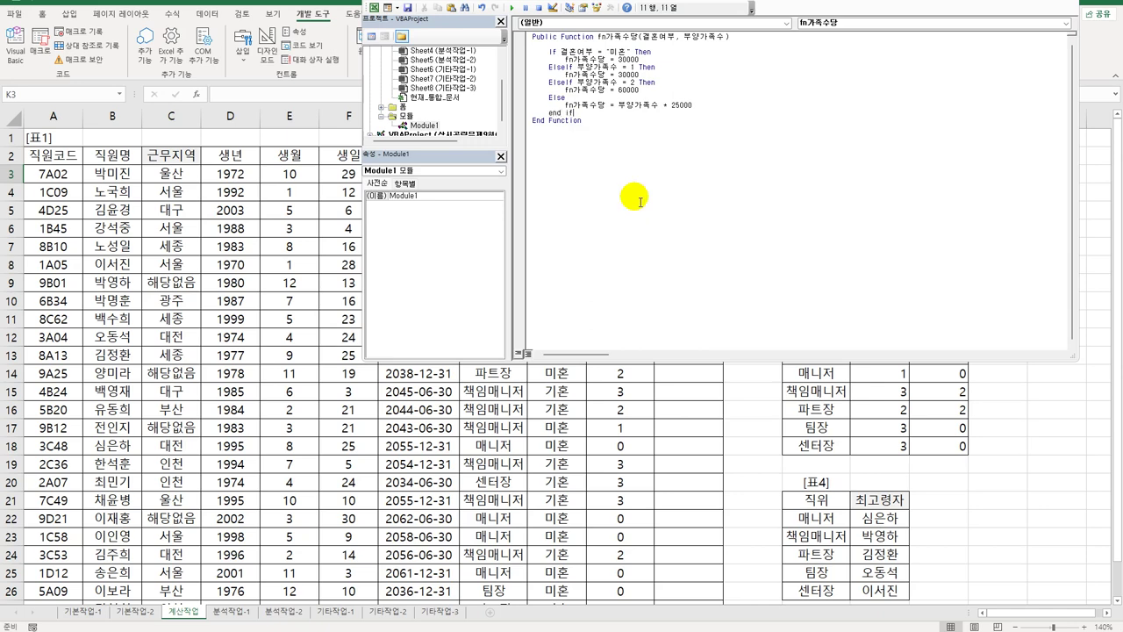
key("Return")
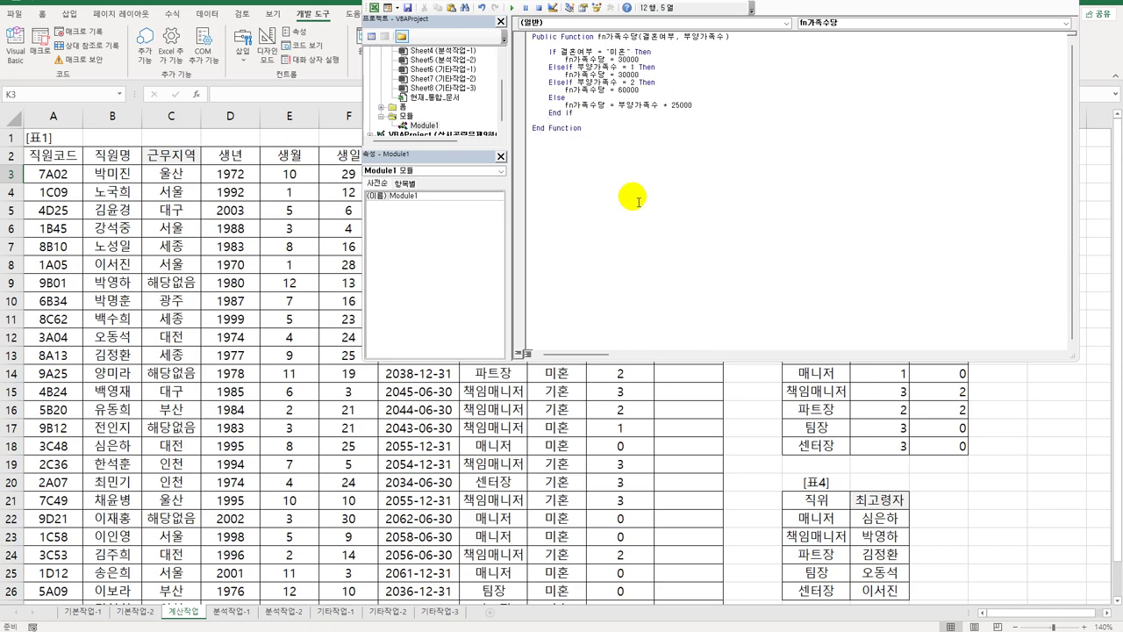
key("alt+q")
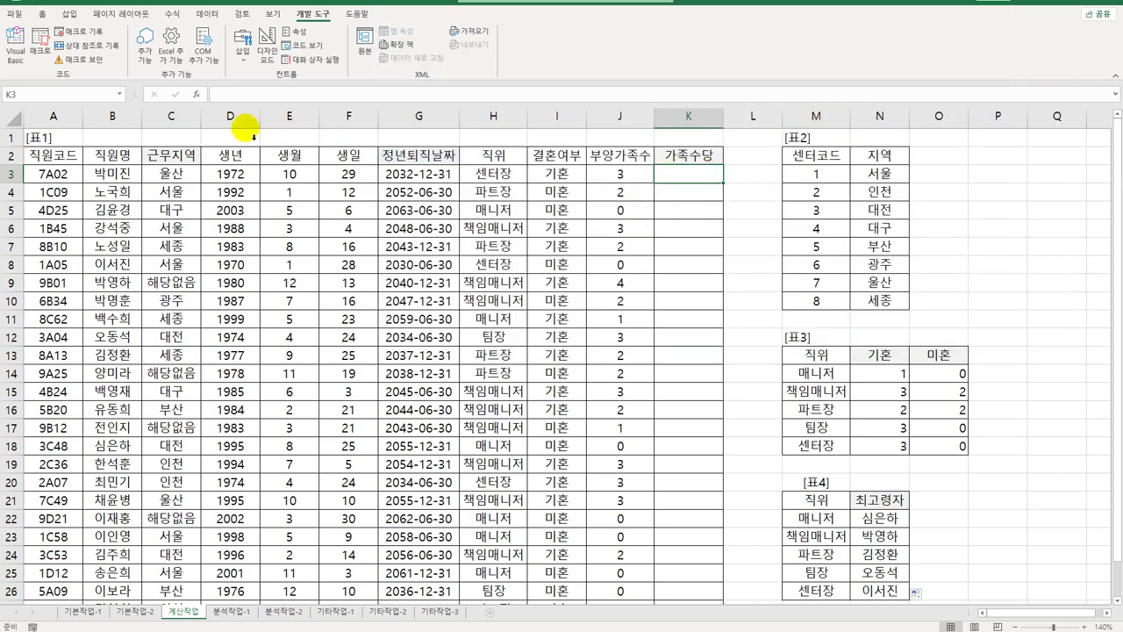
Insert the user-defined function fn가족수당 (사용자 정의 category) in cell K3.
left_click(196, 95)
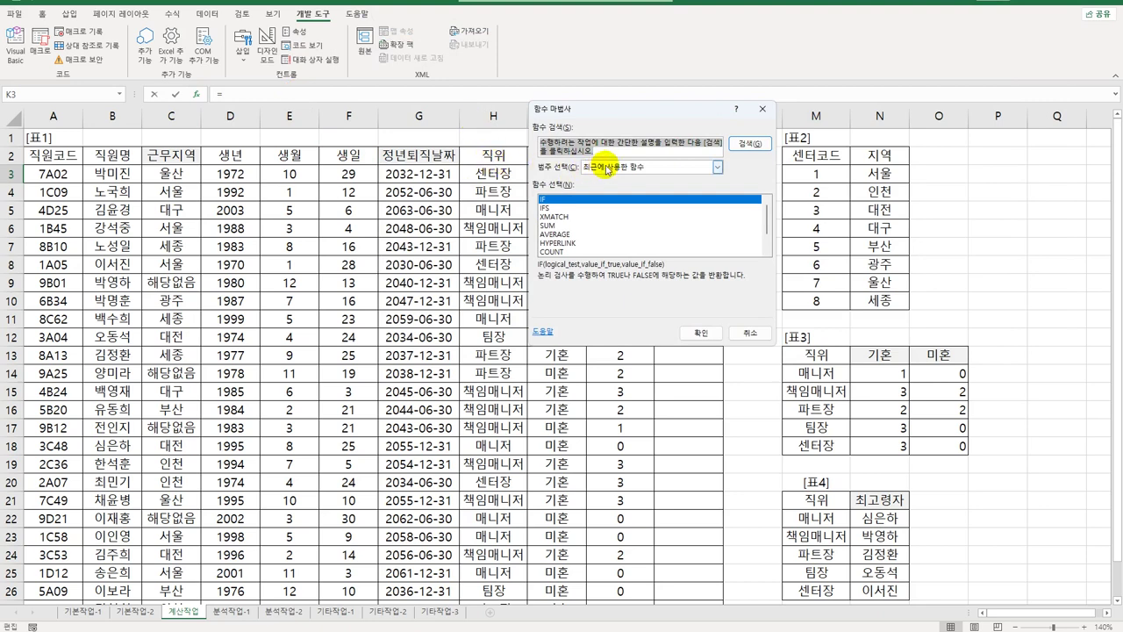
left_click(605, 166)
left_click(604, 277)
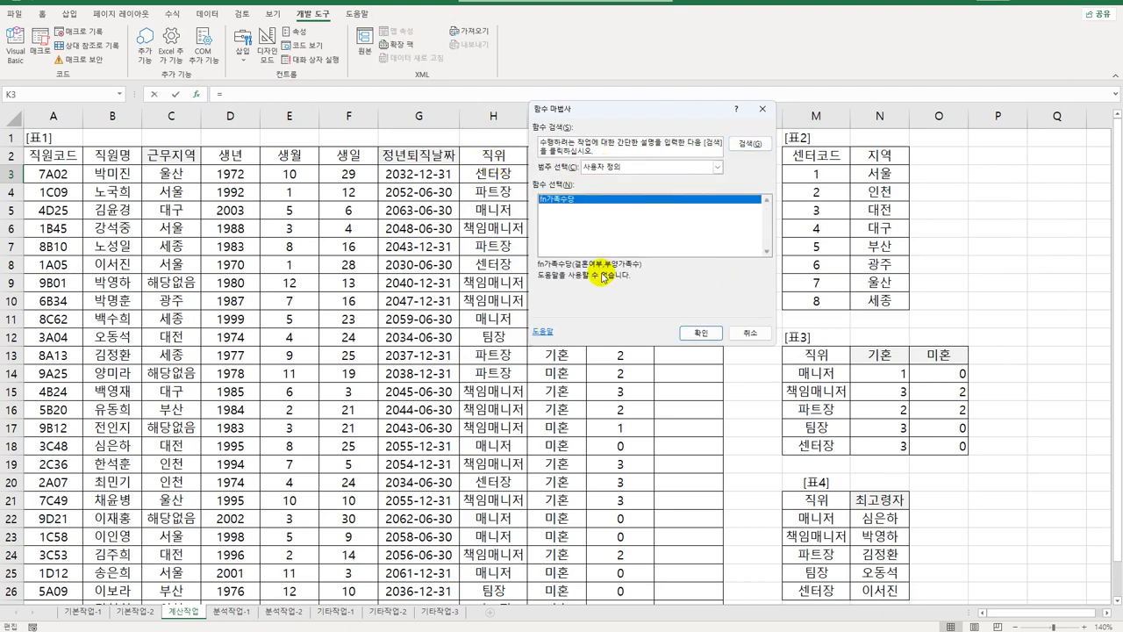
left_click(701, 334)
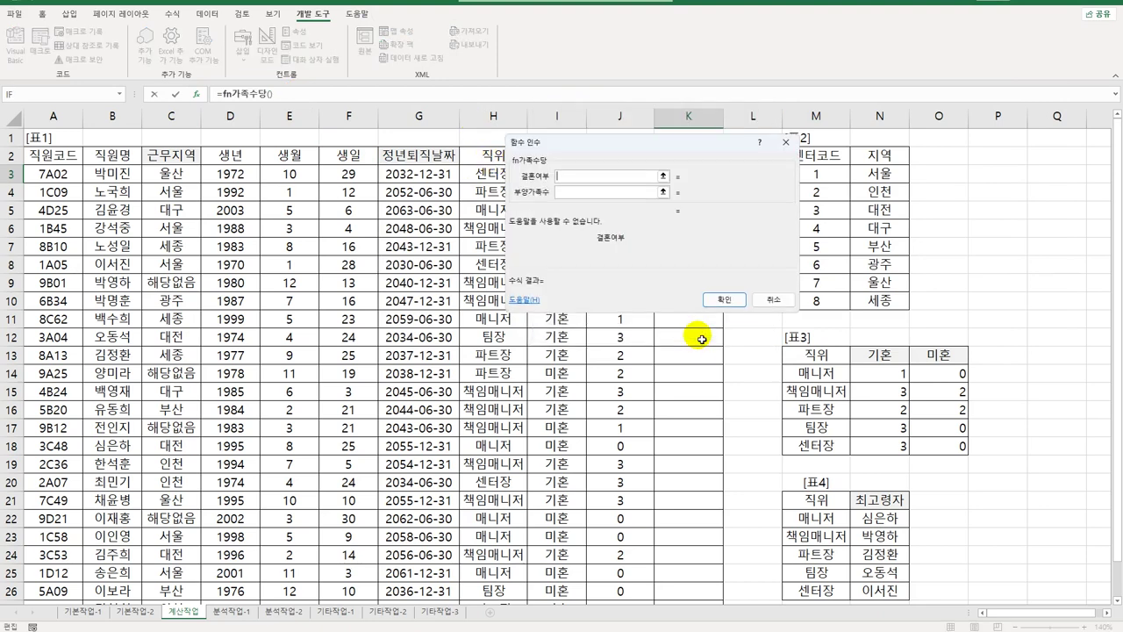
Set the 결혼여부 argument to I3 and 부양가족수 to J3, and fill the formula down the 가족수당 column.
left_click_drag(562, 139, 728, 222)
left_click(566, 174)
left_click(746, 267)
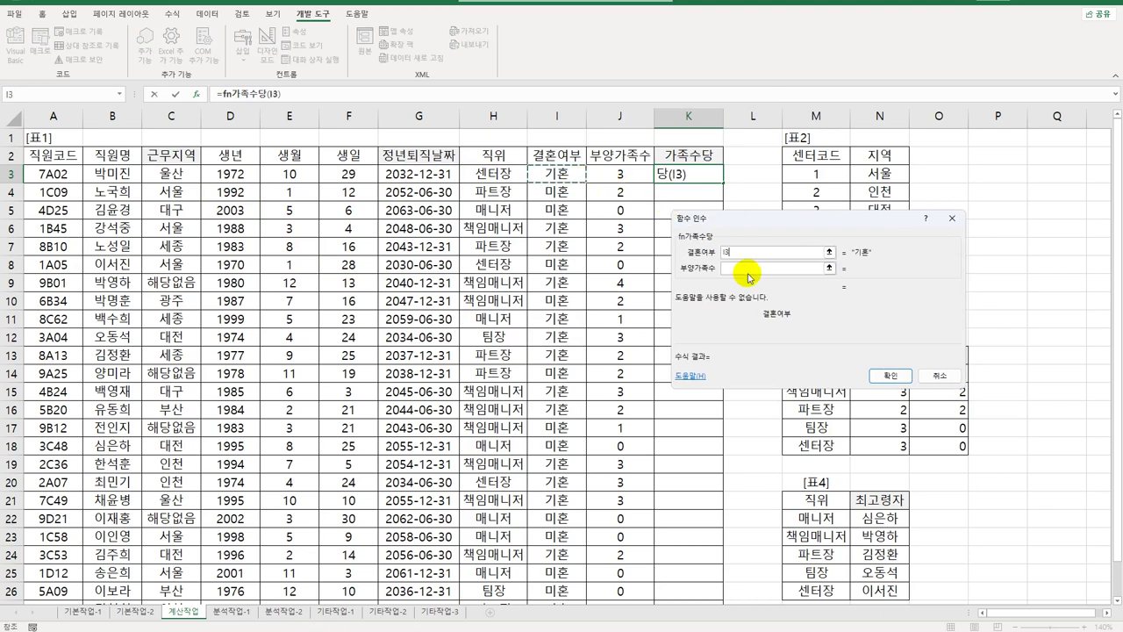
left_click(625, 176)
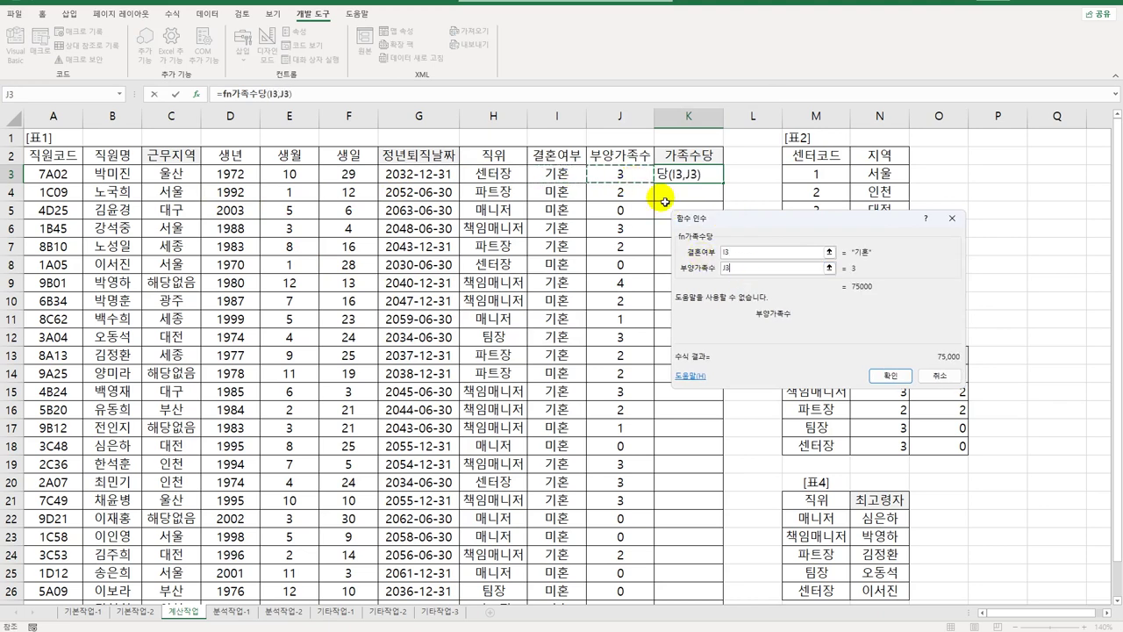
left_click(891, 374)
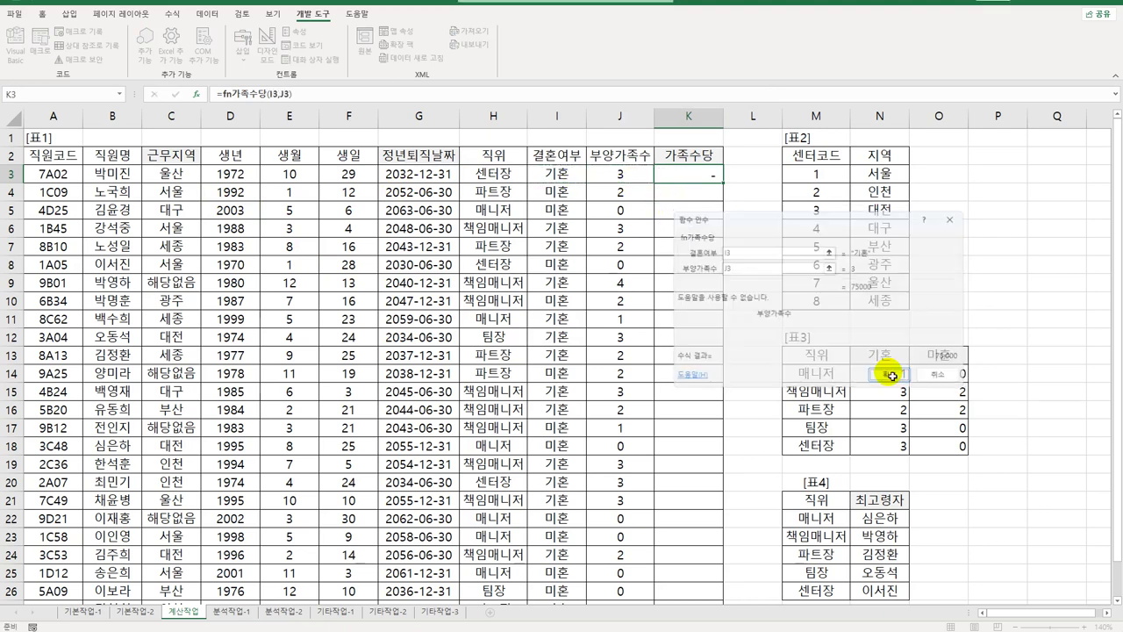
double_click(724, 183)
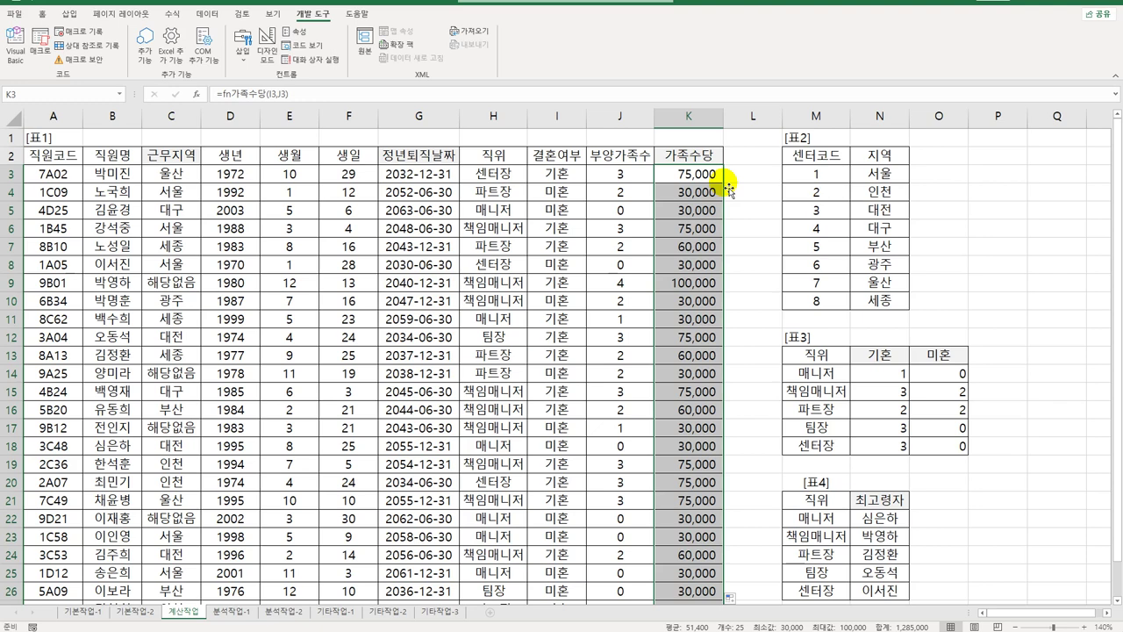
On the 분석작업-1 sheet, start a pivot table at cell A3 that uses an external data source.
left_click(230, 612)
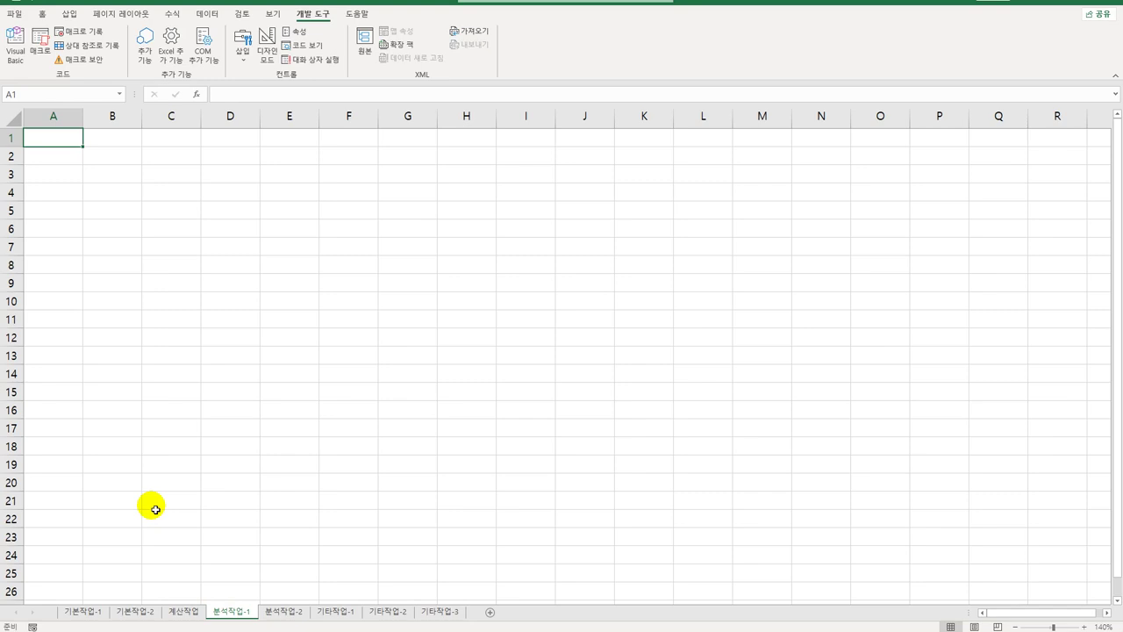
left_click(62, 177)
left_click(69, 15)
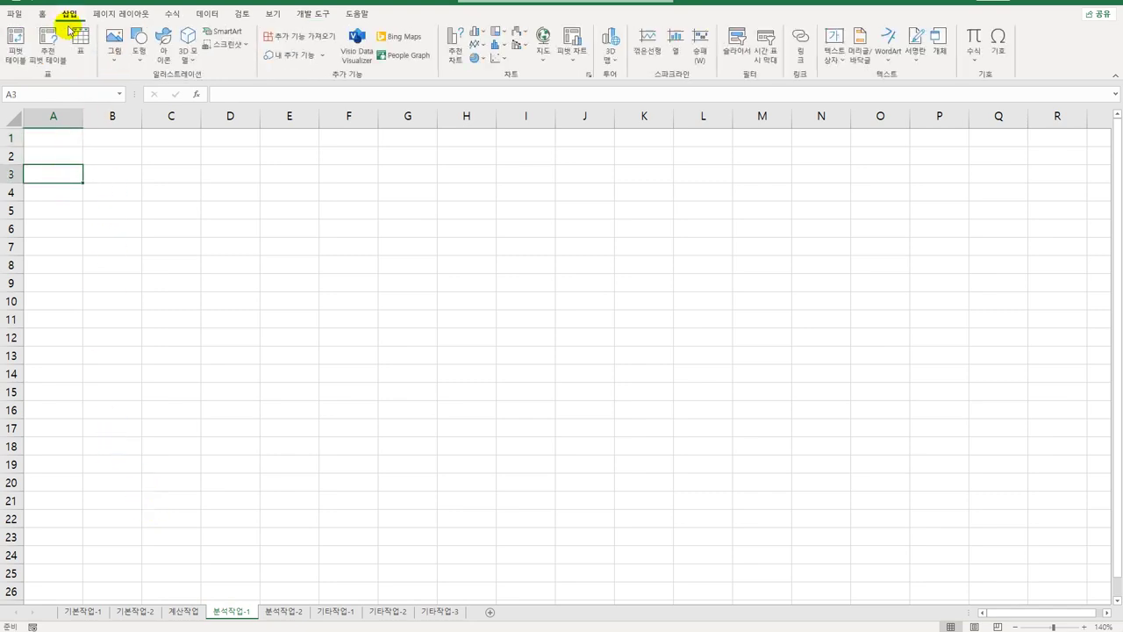
left_click(16, 40)
left_click(719, 252)
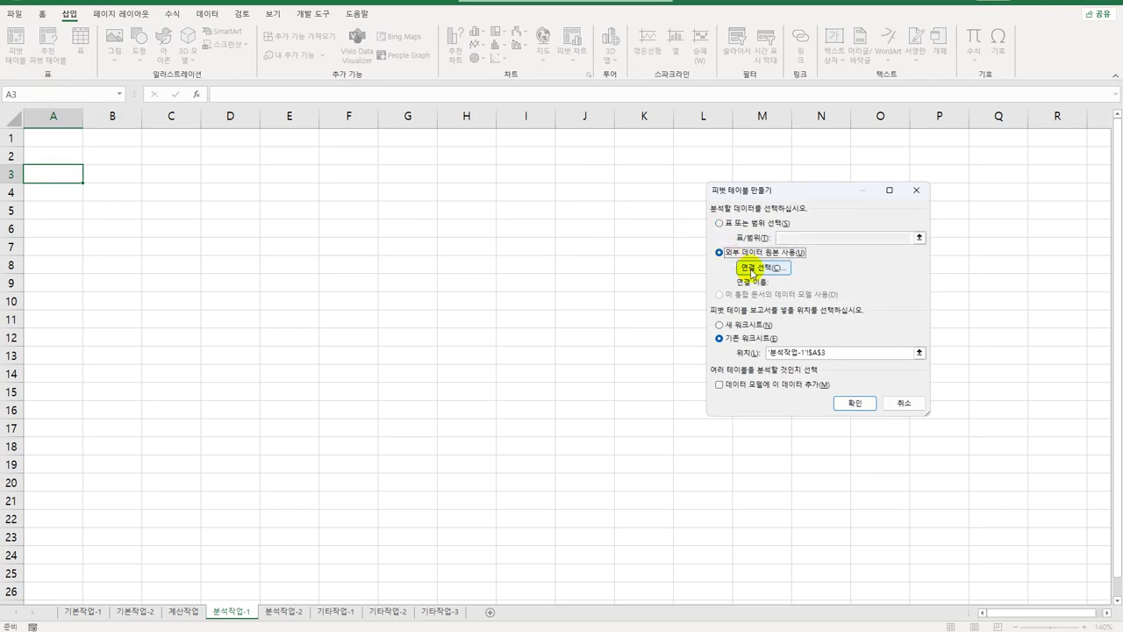
Choose the 출석부관리 CSV file in C:\컴활1급(상시)\스프레드시트\상시공략문제 as the pivot table's connection.
left_click(751, 272)
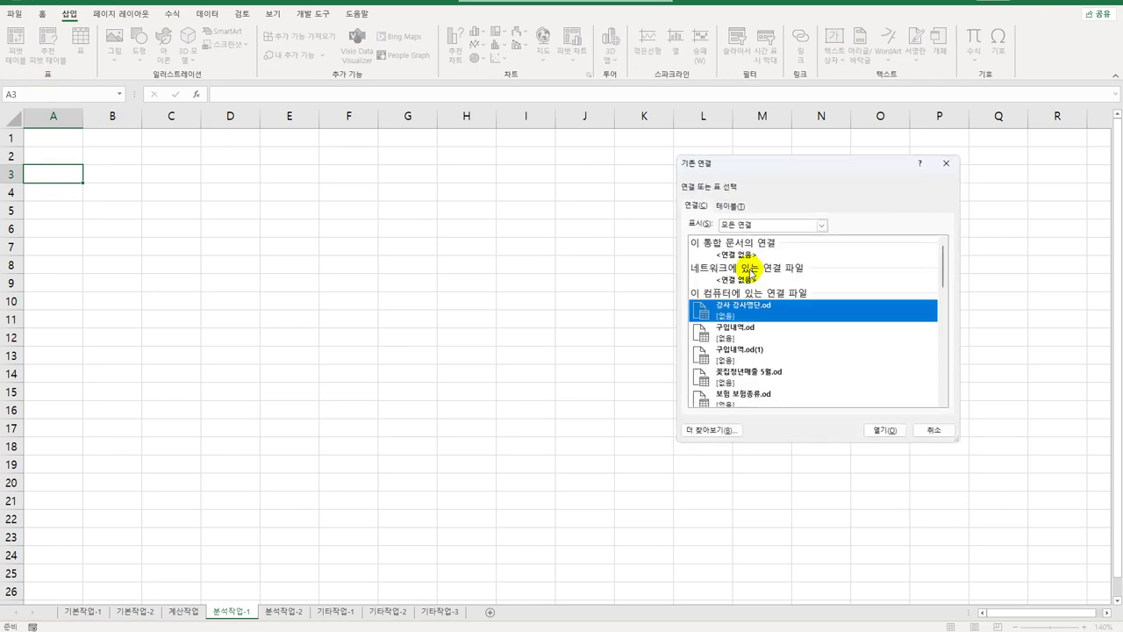
left_click(710, 431)
left_click_drag(760, 187, 396, 156)
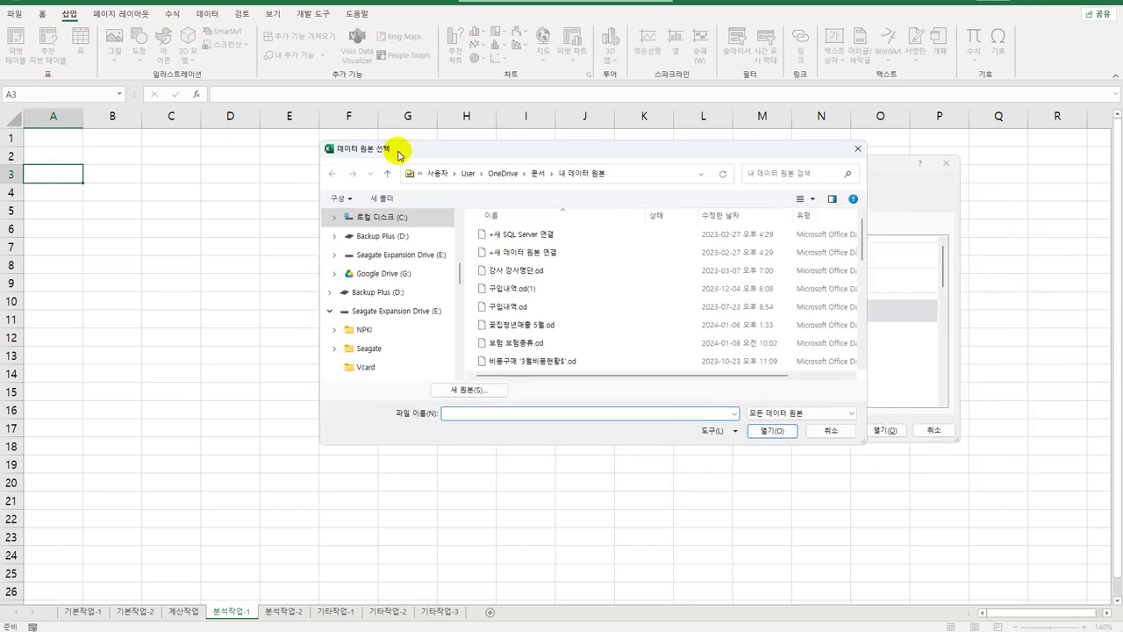
left_click(387, 216)
scroll(606, 316, "down", 1)
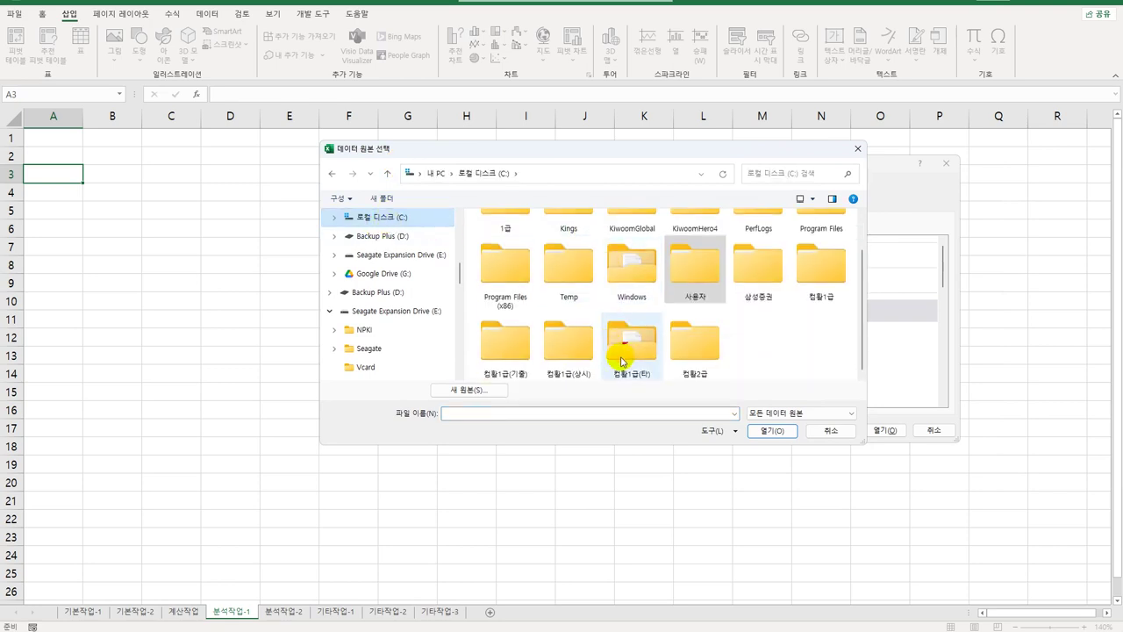
double_click(579, 349)
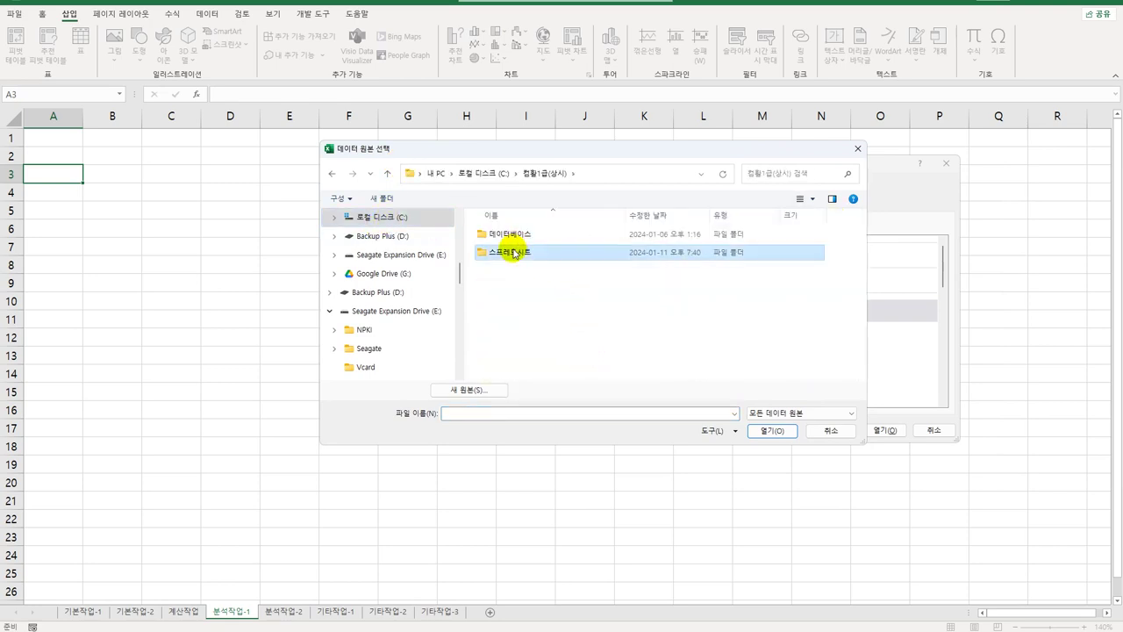
double_click(519, 251)
double_click(514, 255)
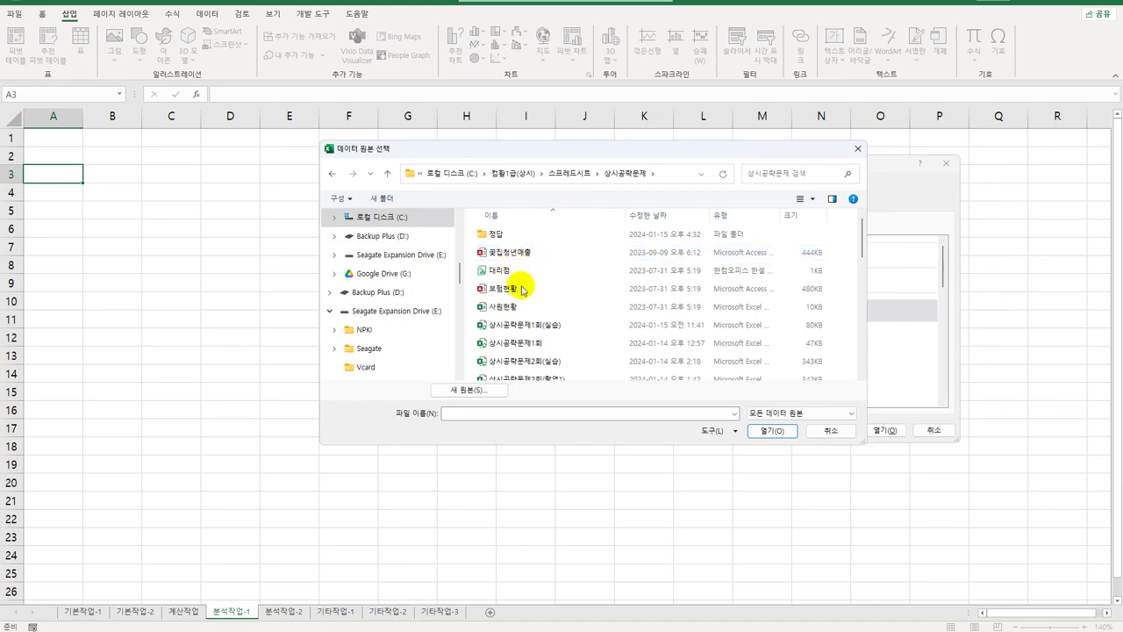
scroll(515, 296, "down", 6)
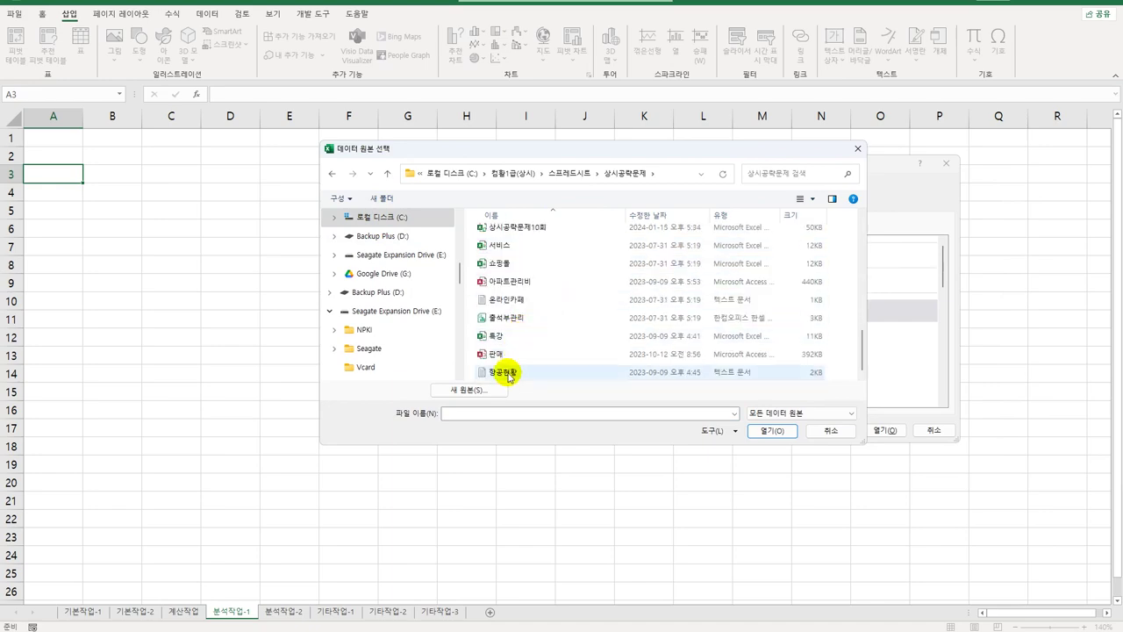
left_click(502, 319)
left_click(760, 430)
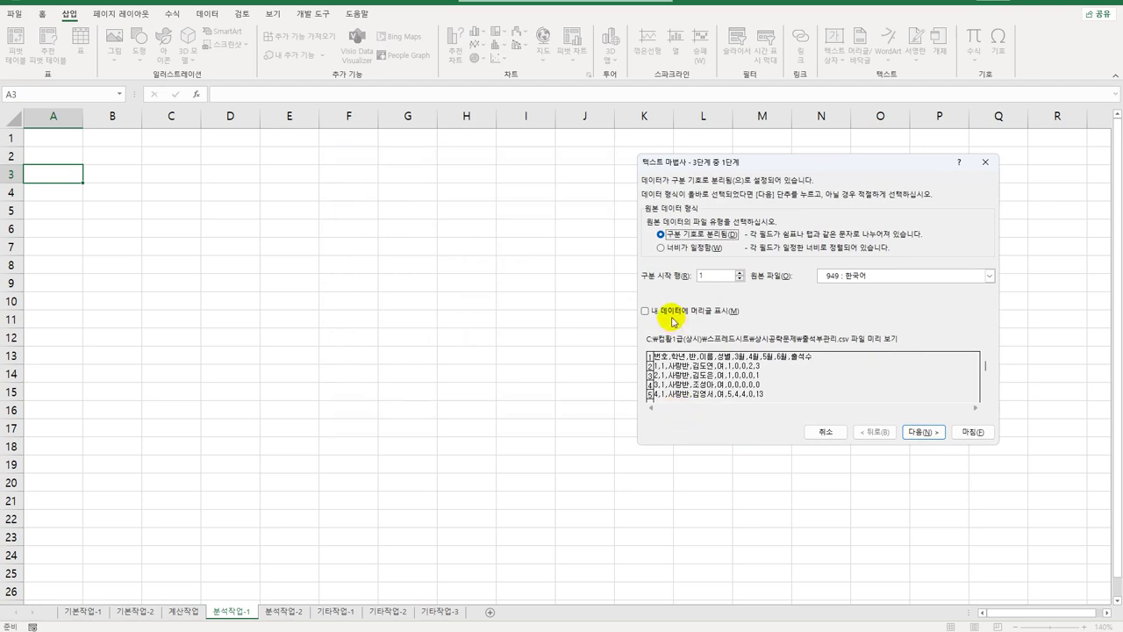
Import the text file as delimited data with headers, using comma instead of tab as the delimiter.
left_click(668, 313)
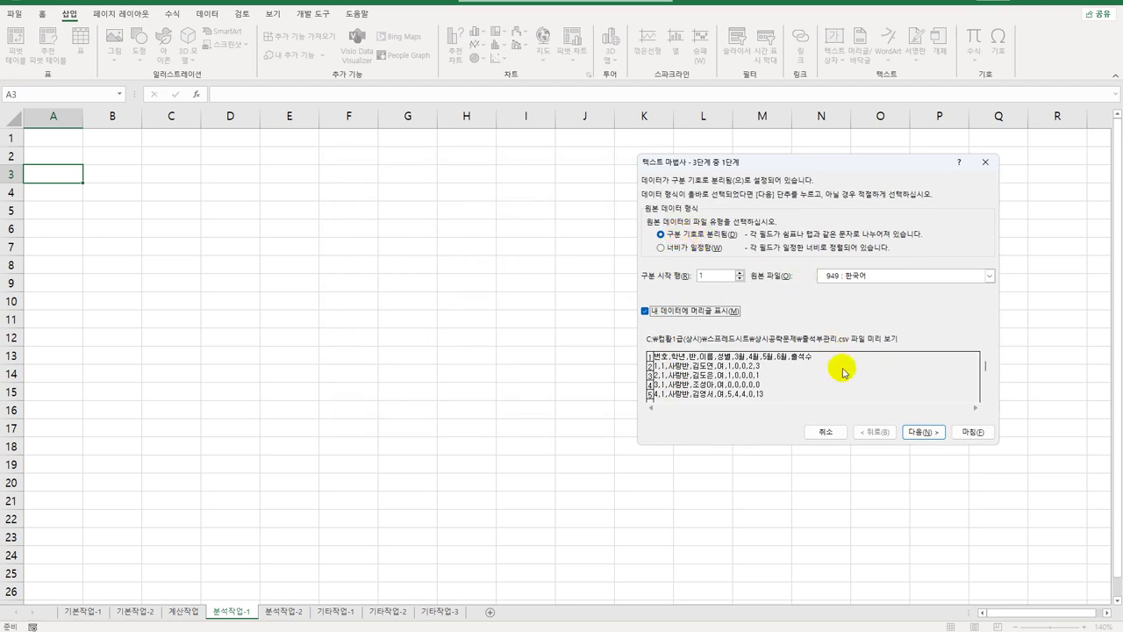
left_click(924, 430)
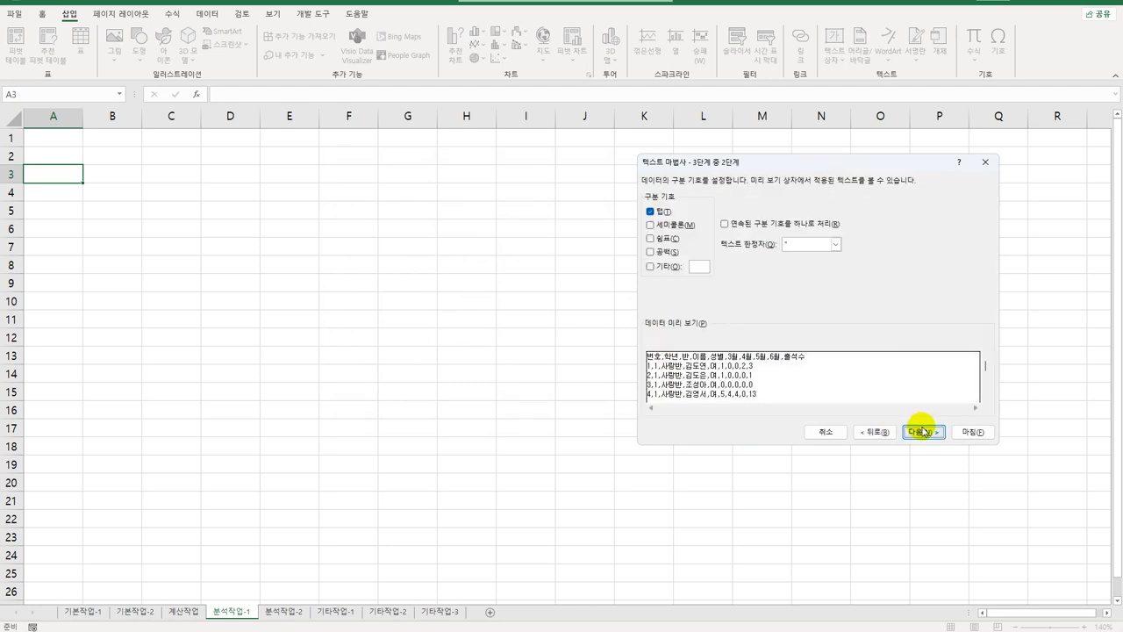
left_click(651, 212)
left_click(651, 239)
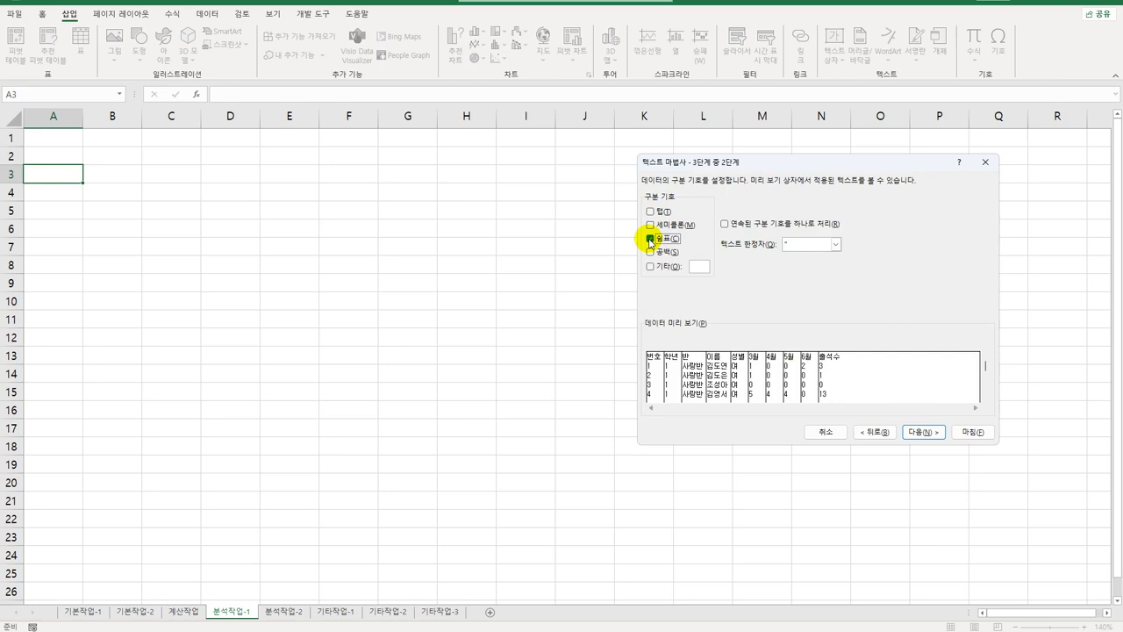
left_click(873, 432)
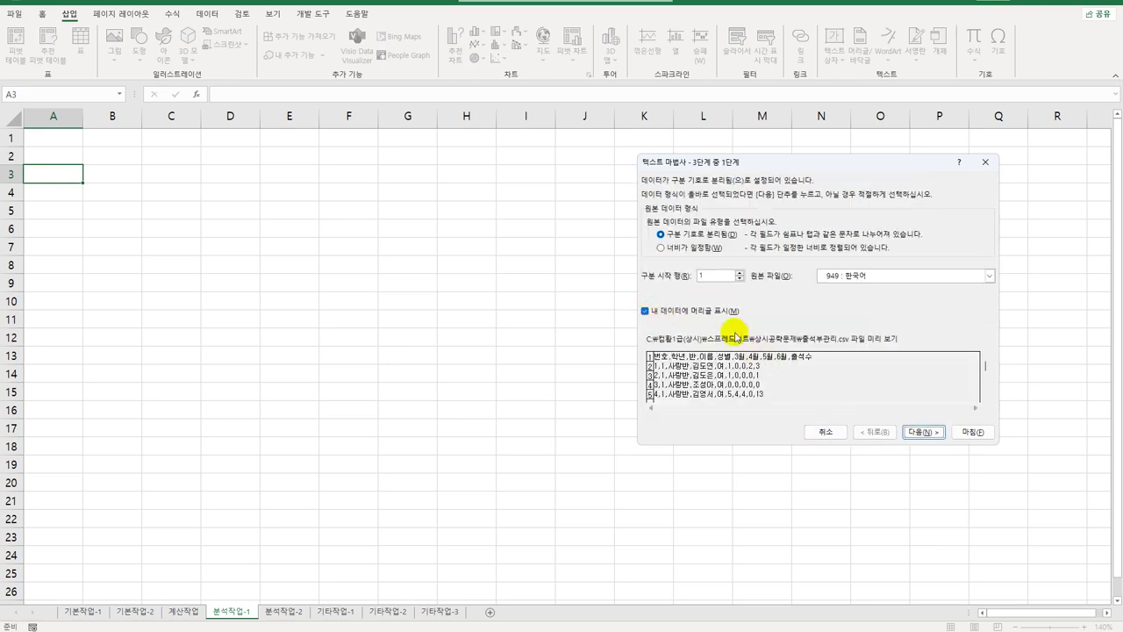
left_click(923, 431)
left_click(923, 432)
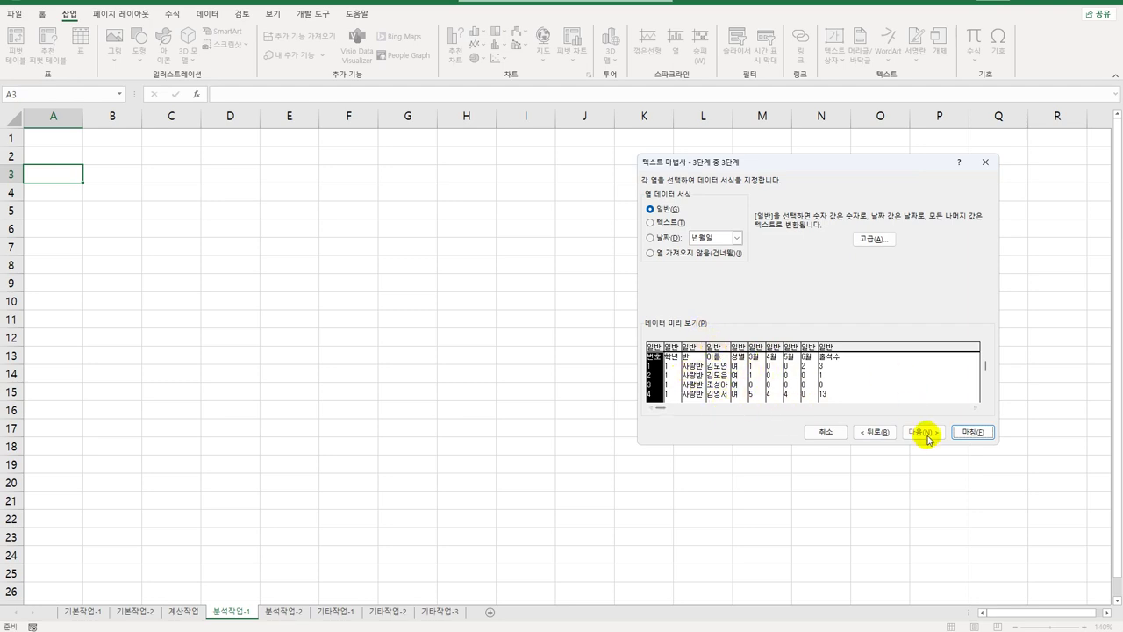
left_click(966, 432)
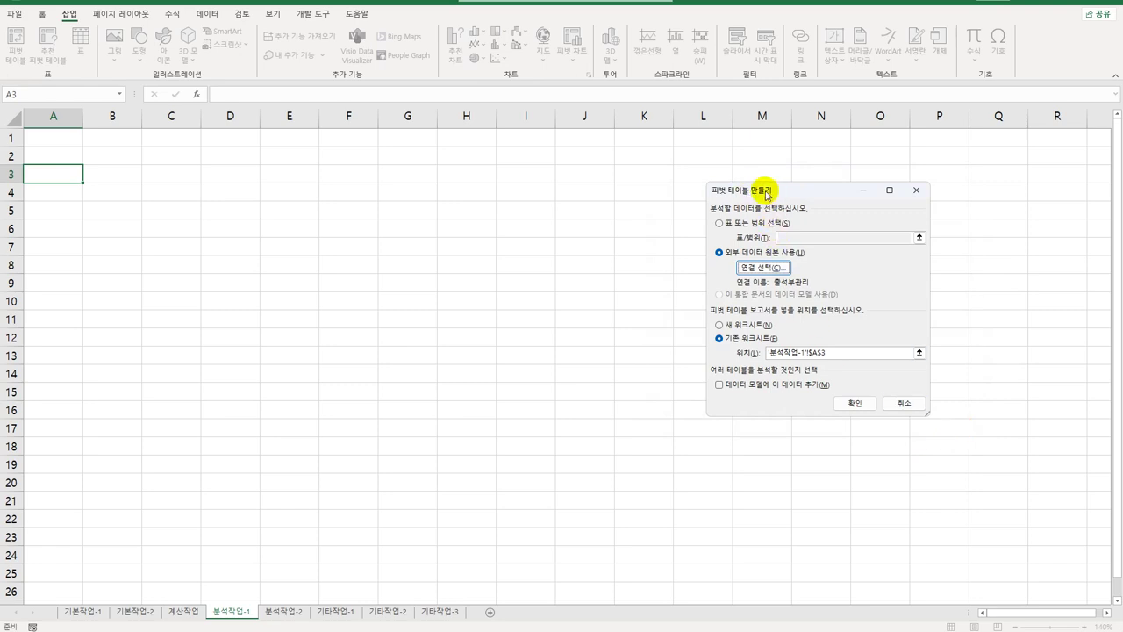
Create the pivot table with the data added to the data model, and place 학년 and 반 as row fields.
left_click(720, 387)
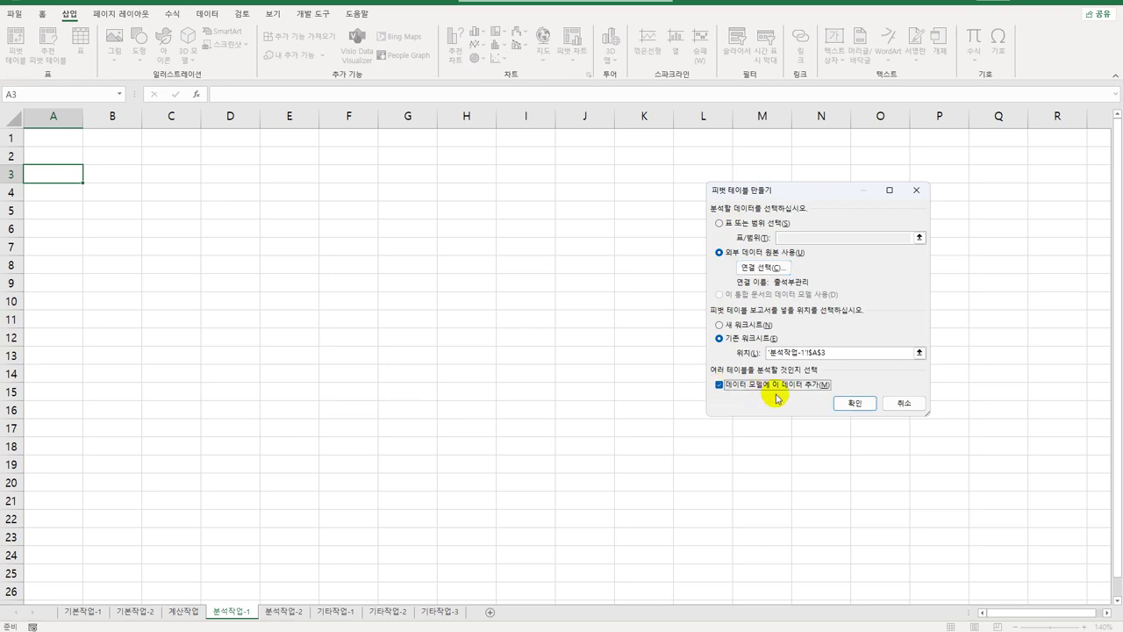
left_click(858, 406)
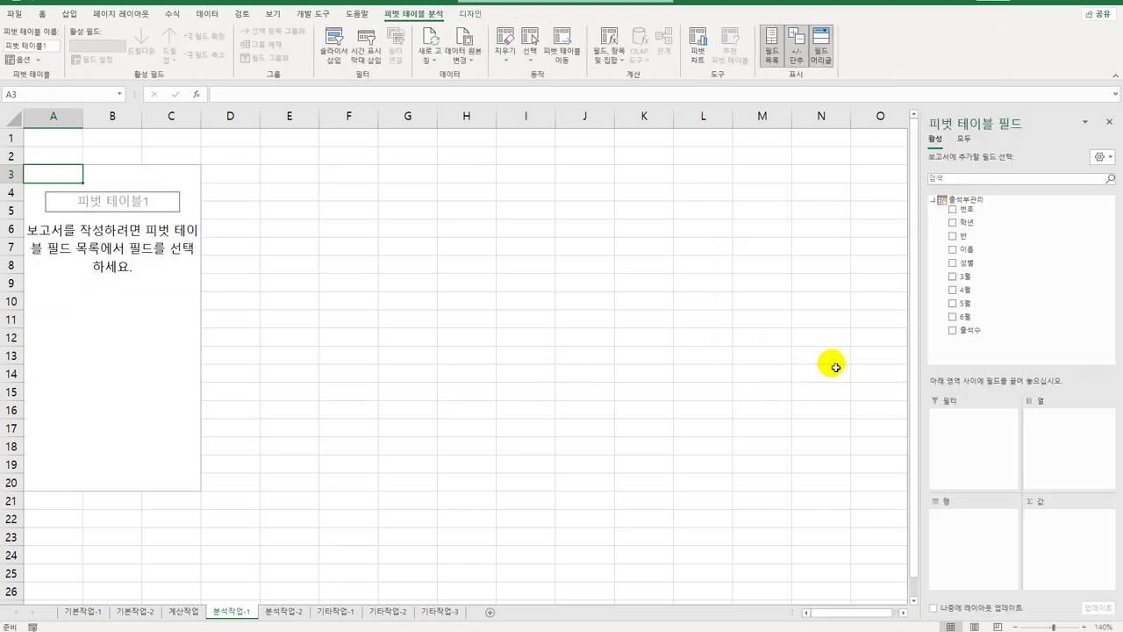
left_click_drag(970, 222, 954, 525)
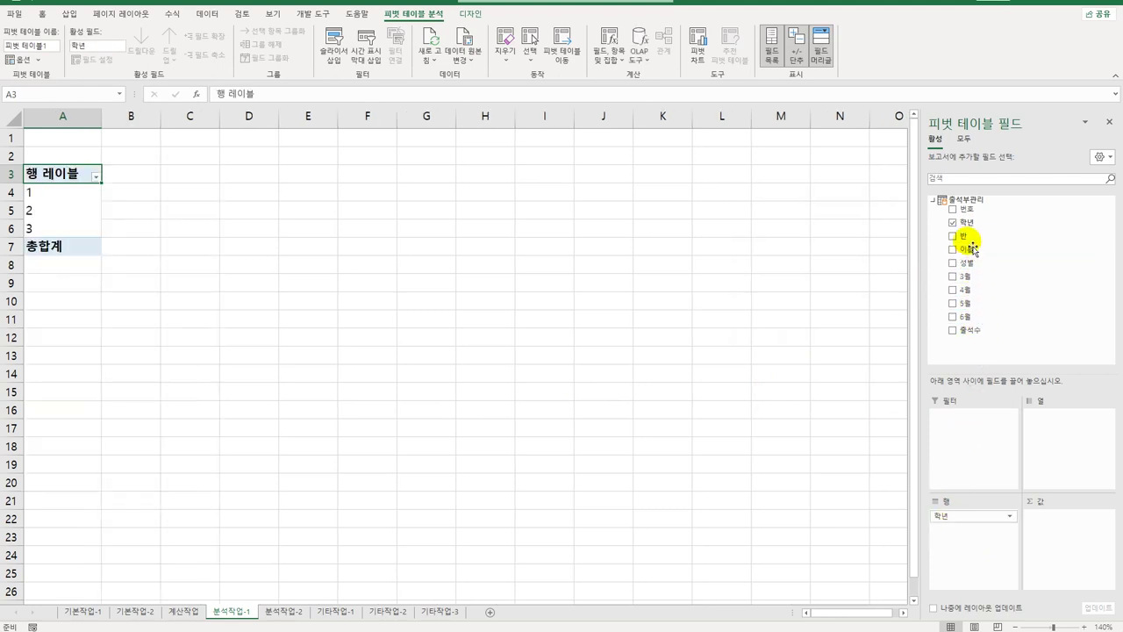
left_click_drag(965, 237, 951, 577)
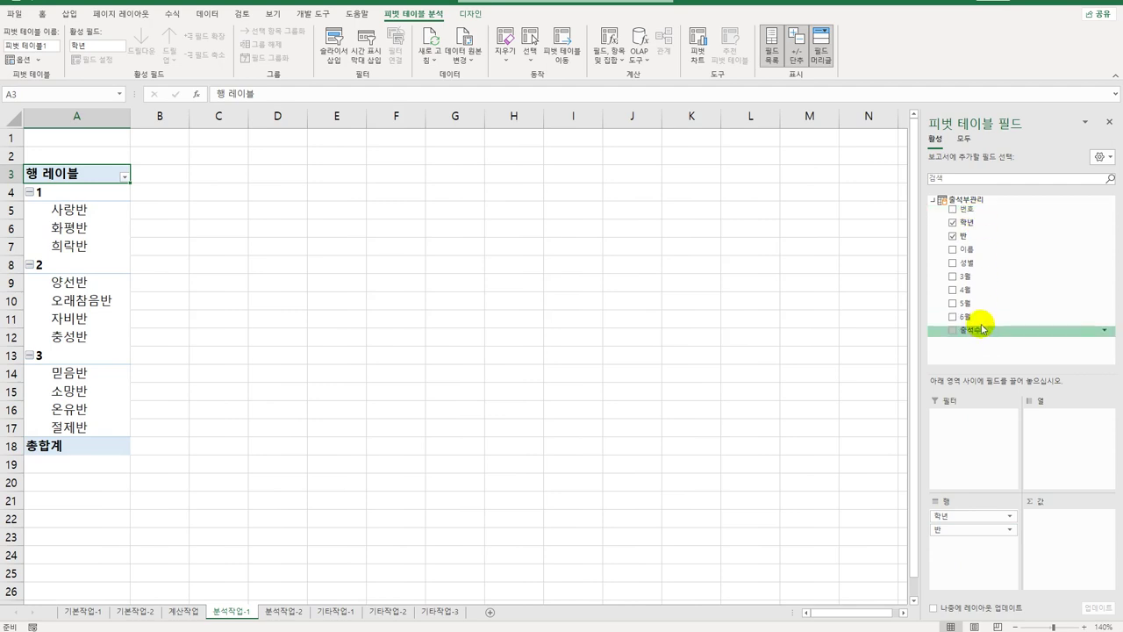
Place 성별 as the pivot table's column field and add 출석수 twice as a value field.
left_click_drag(981, 261, 1032, 428)
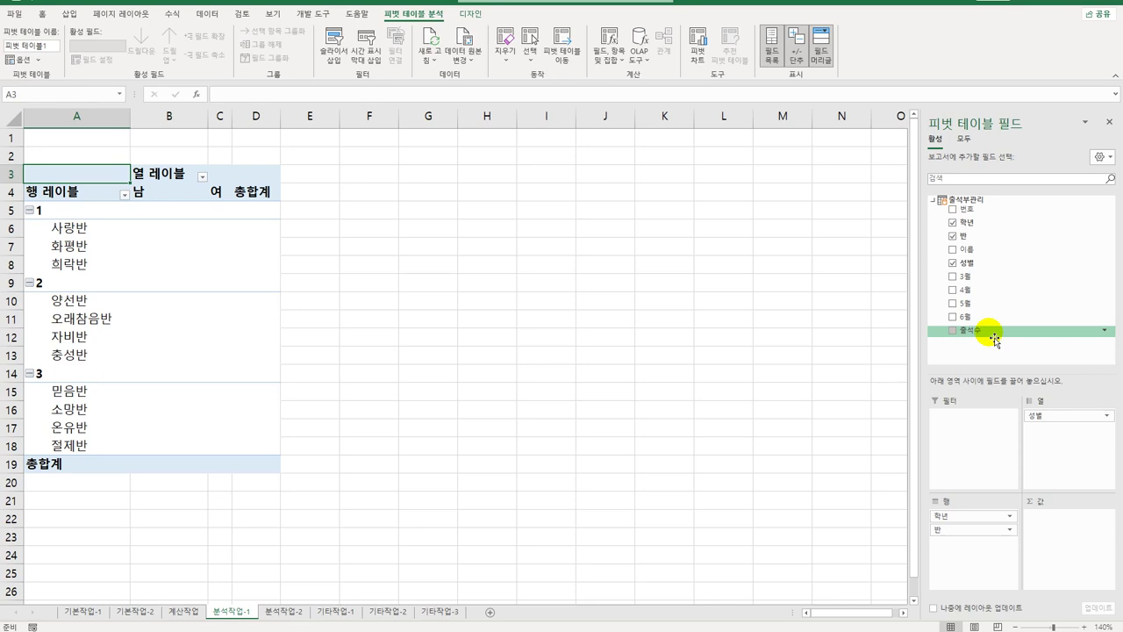
left_click_drag(995, 339, 1037, 545)
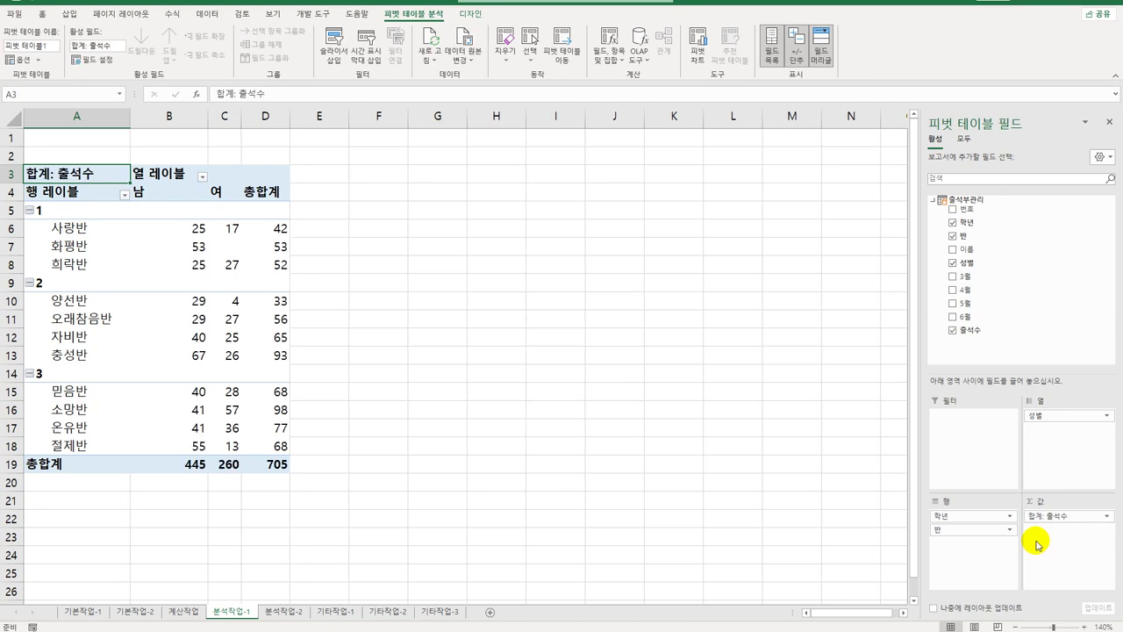
left_click_drag(985, 329, 1045, 556)
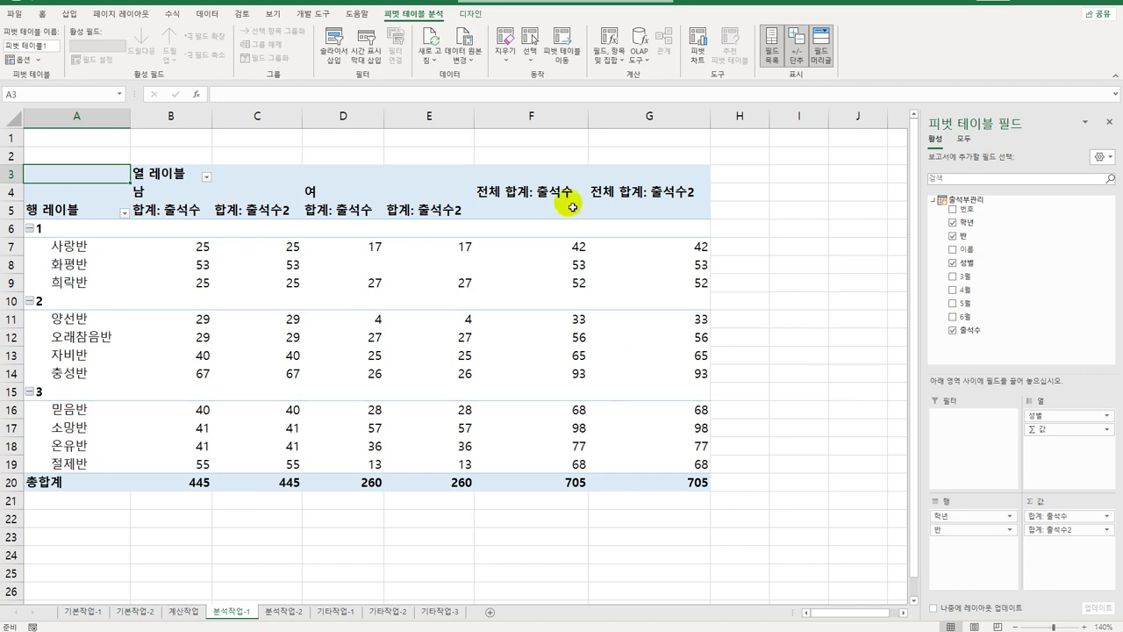
Change the pivot table's report layout to outline form.
left_click(465, 14)
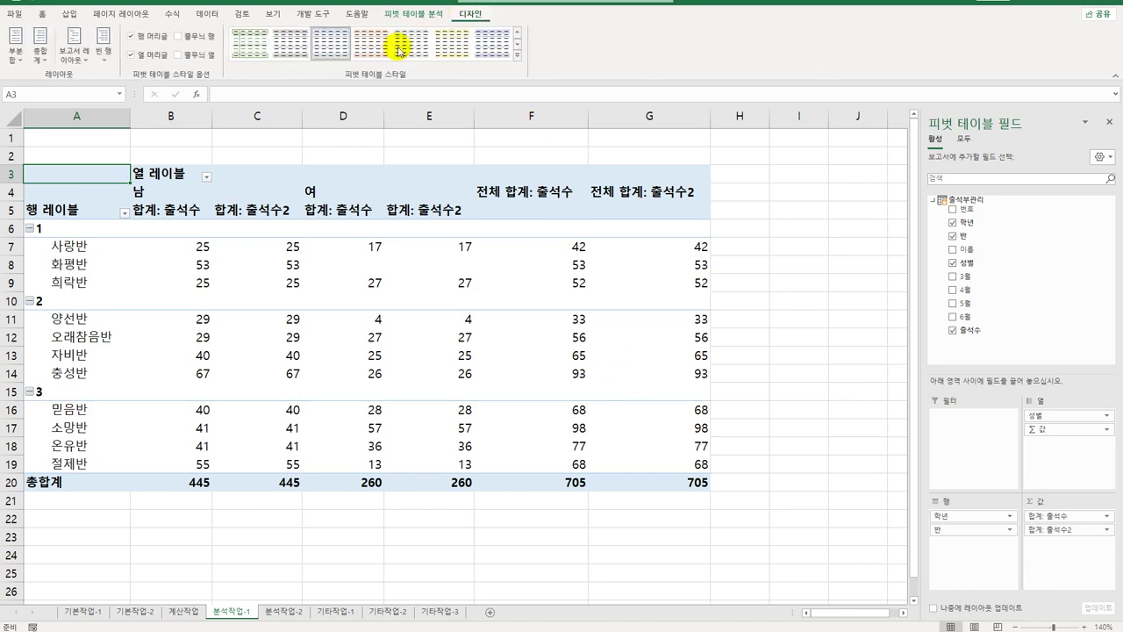
left_click(73, 46)
left_click(94, 112)
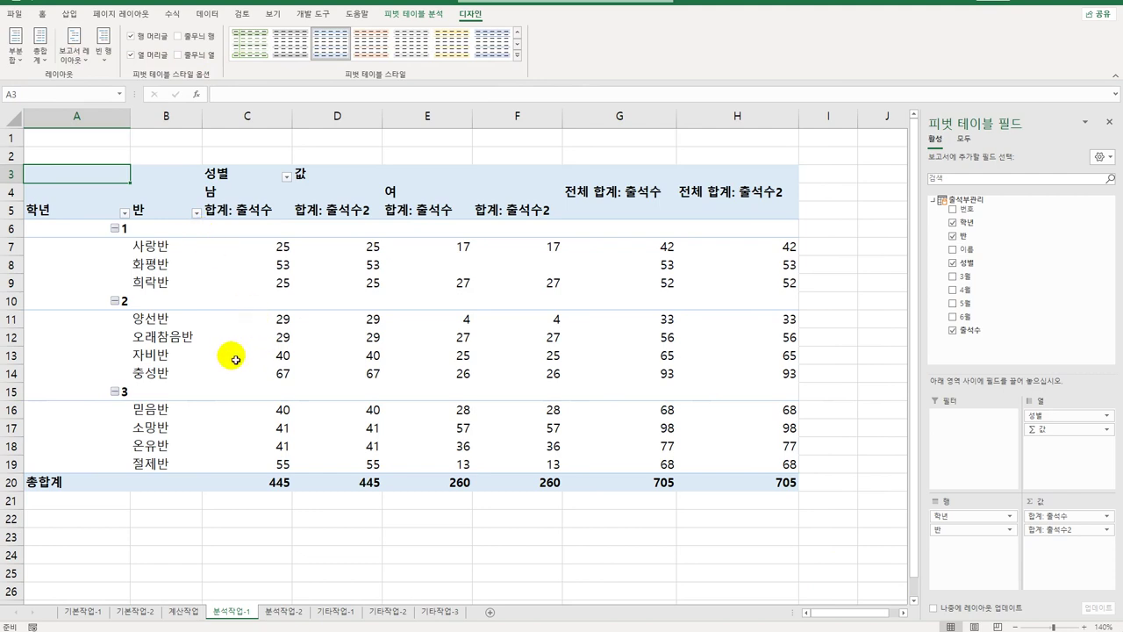
Rename the first 출석수 value field of the pivot table as 출석수합계, keeping the sum as its summary function.
left_click(248, 214)
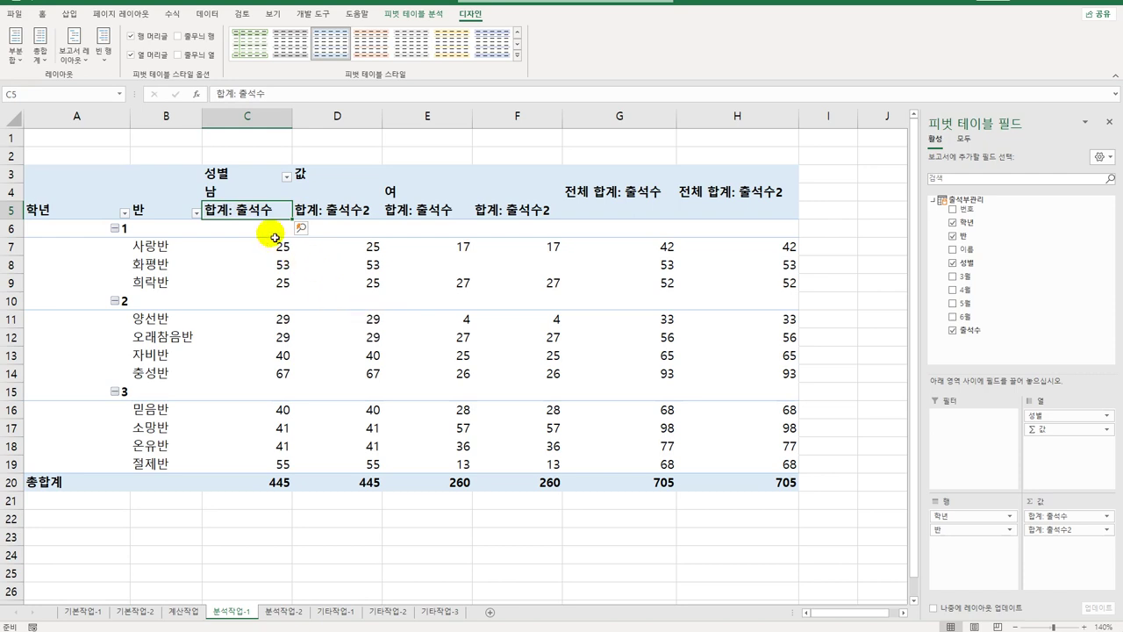
double_click(254, 214)
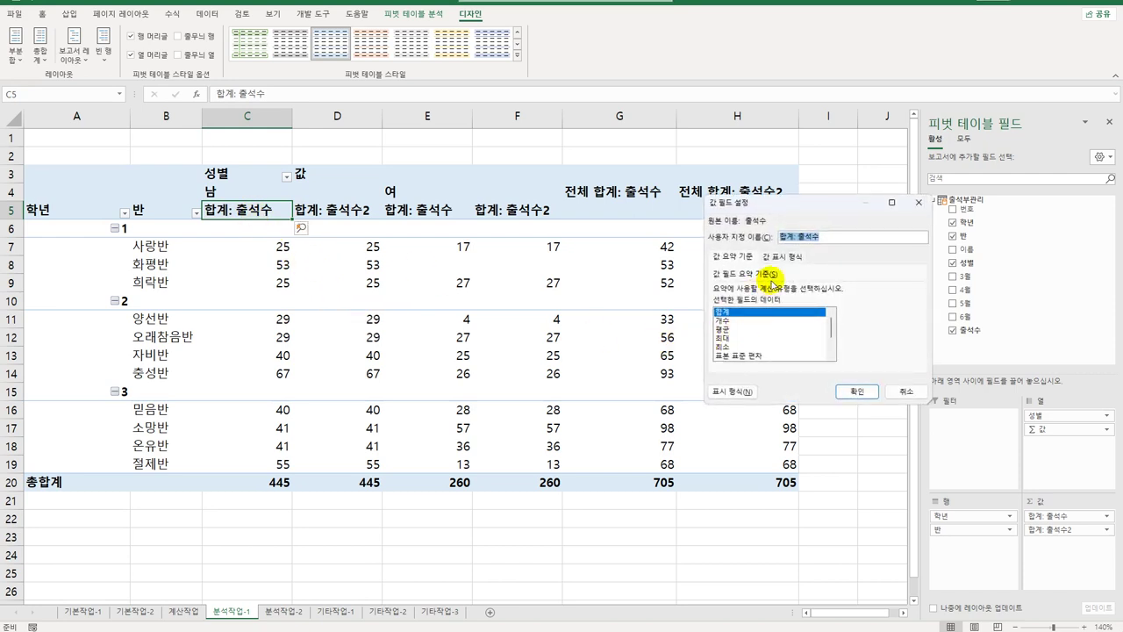
key("BackSpace")
type("출석수합계")
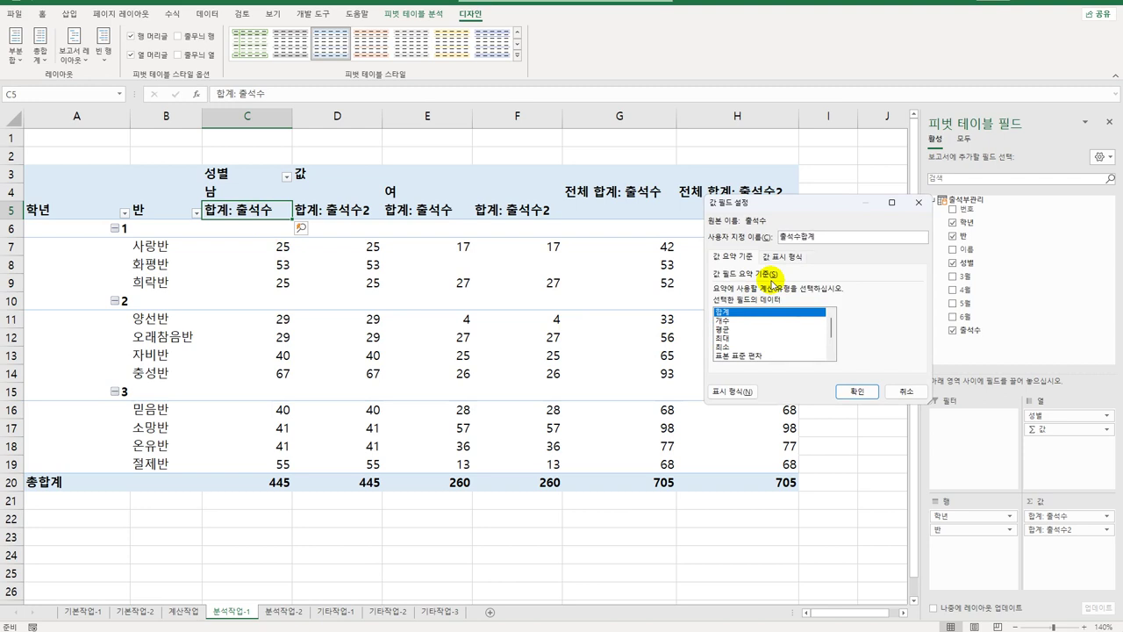
left_click(854, 393)
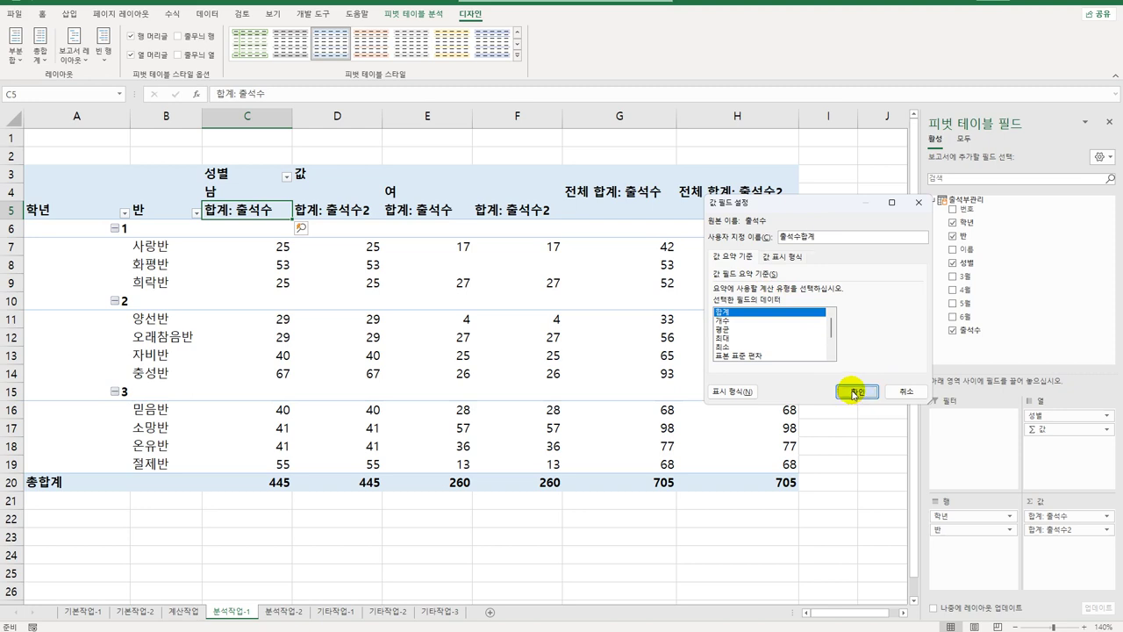
Summarise the second 출석수 value field by maximum (최대) and name it 출석수최대.
double_click(355, 213)
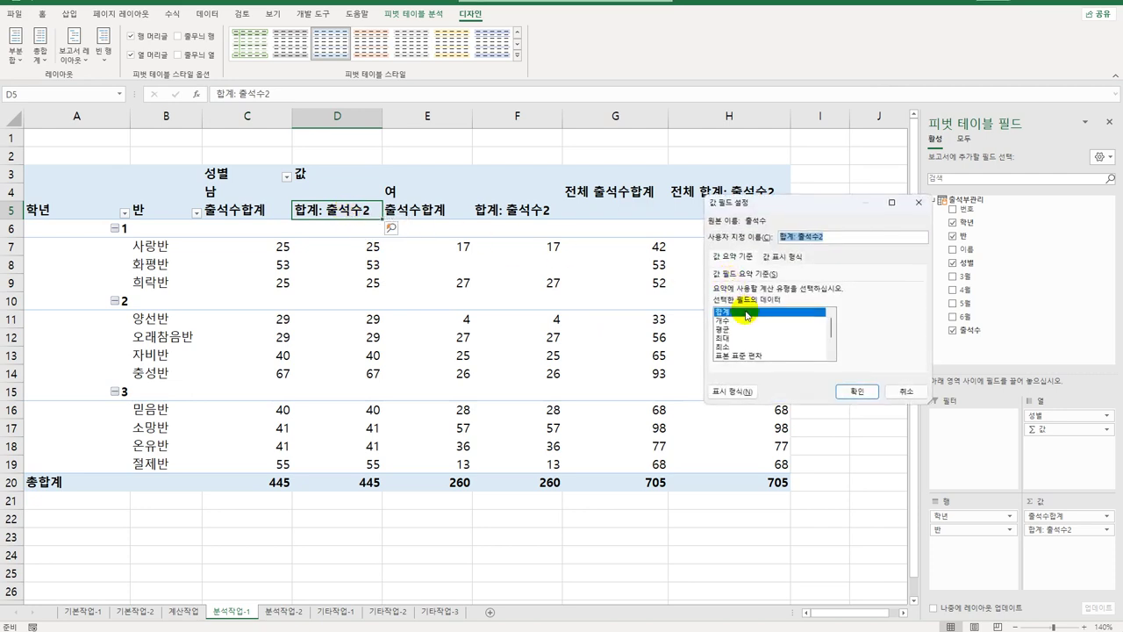
left_click(727, 338)
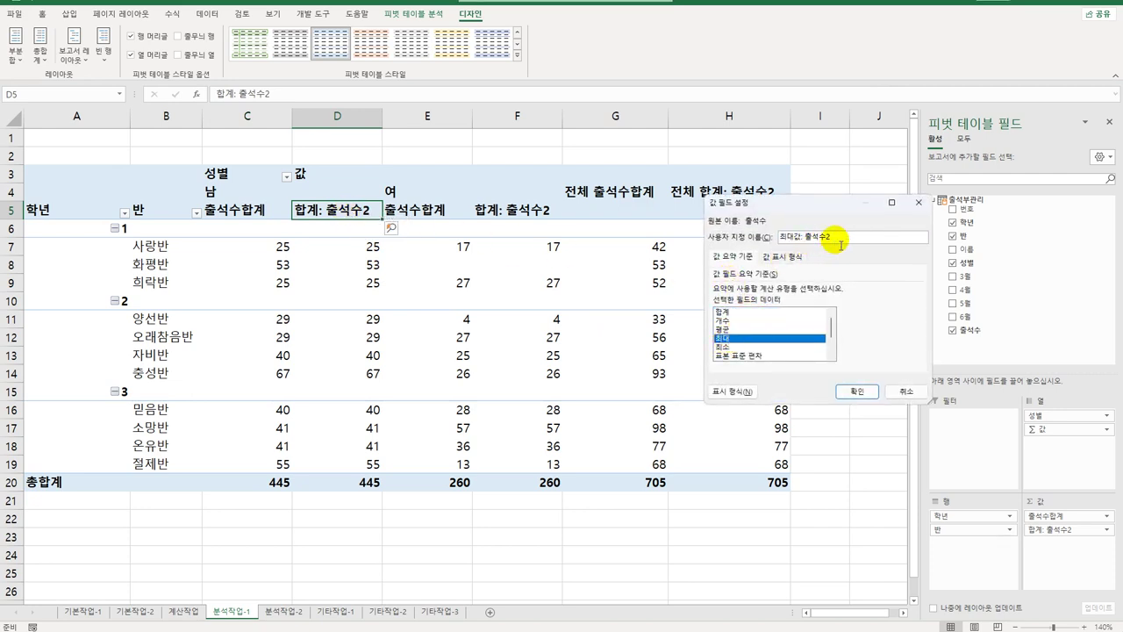
left_click_drag(840, 237, 742, 233)
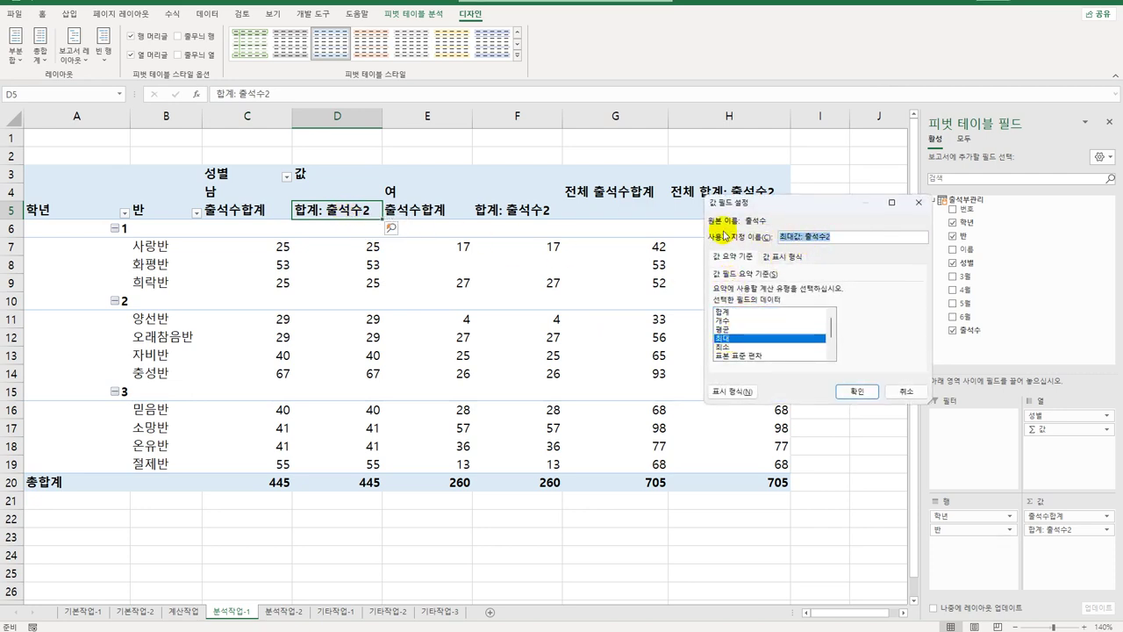
type("출석수최대")
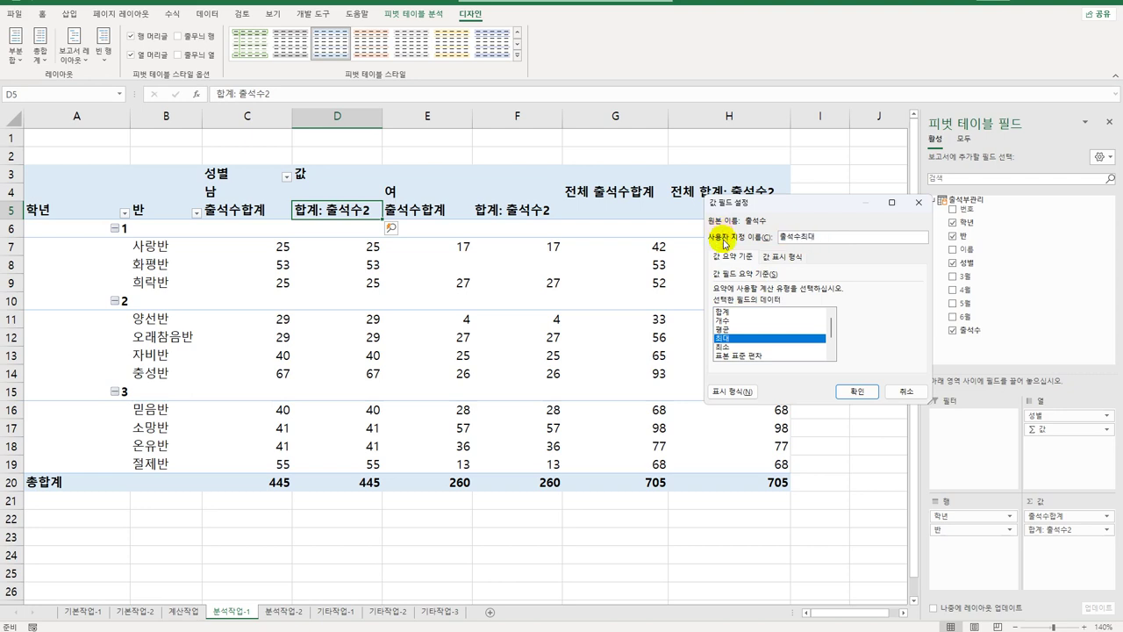
left_click(857, 392)
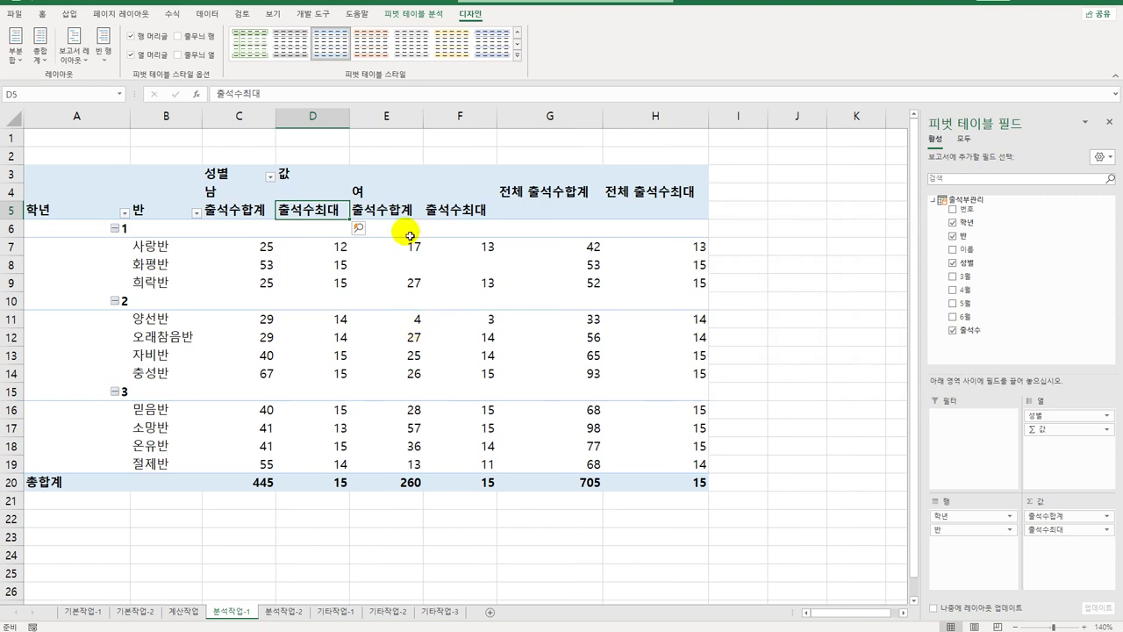
Show the pivot table's grand totals for columns only (열의 총합계만 설정) and sort the 반 field in descending order.
left_click(39, 55)
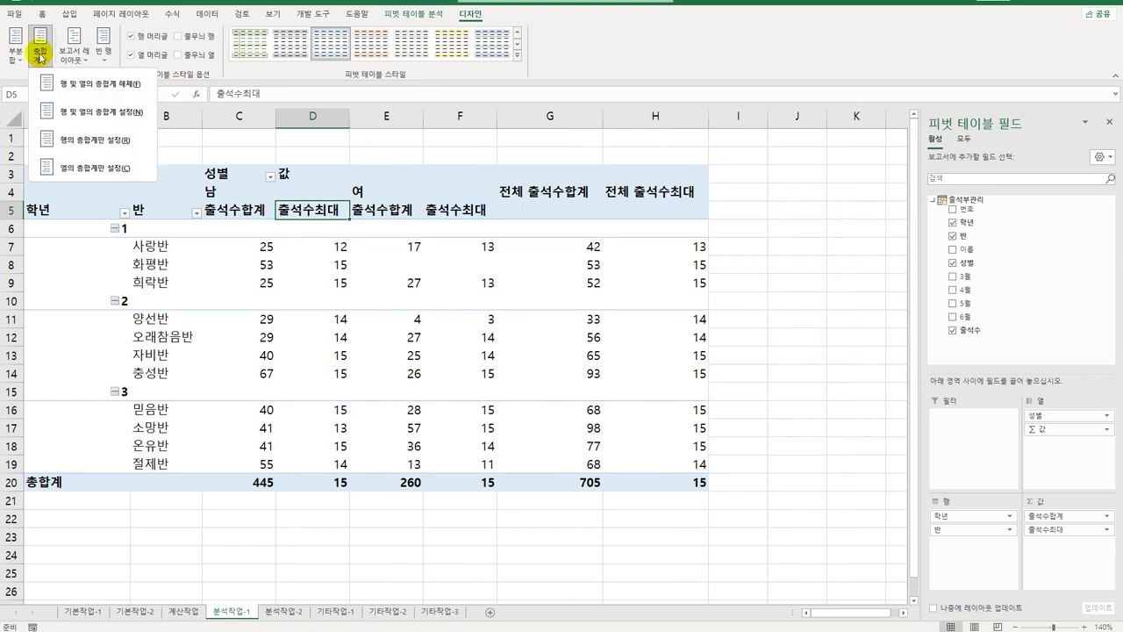
left_click(88, 172)
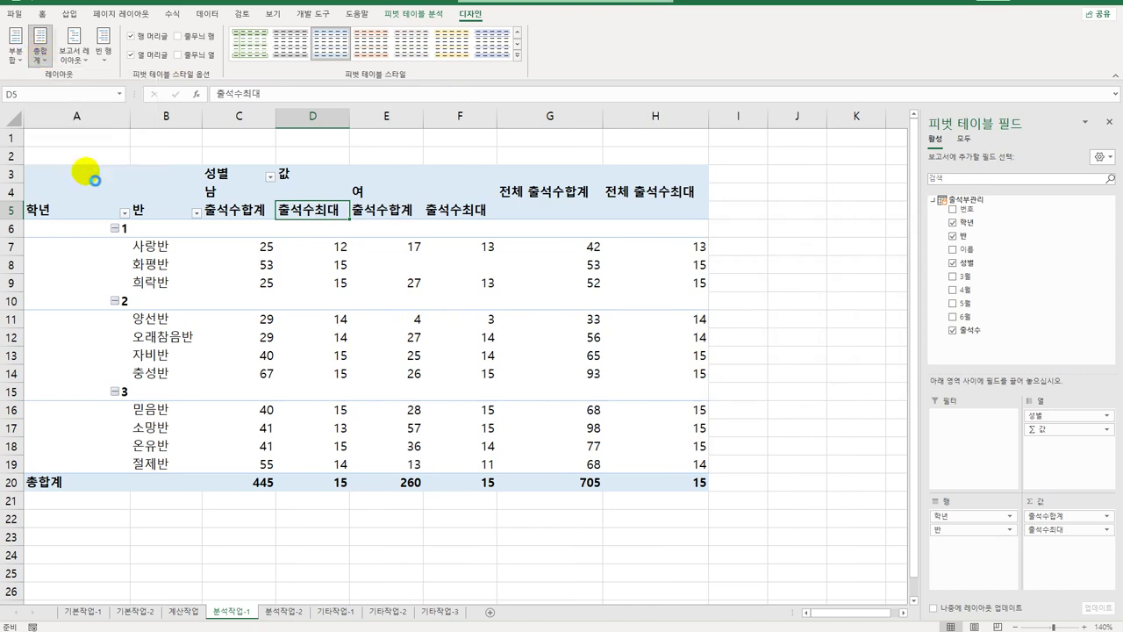
left_click(180, 213)
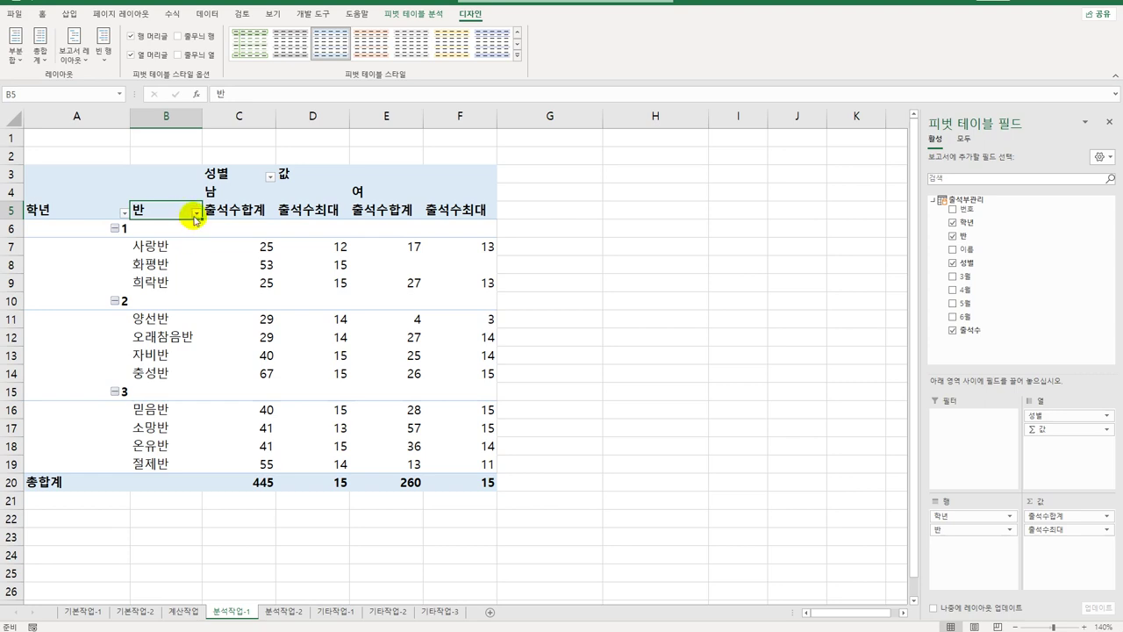
left_click(195, 213)
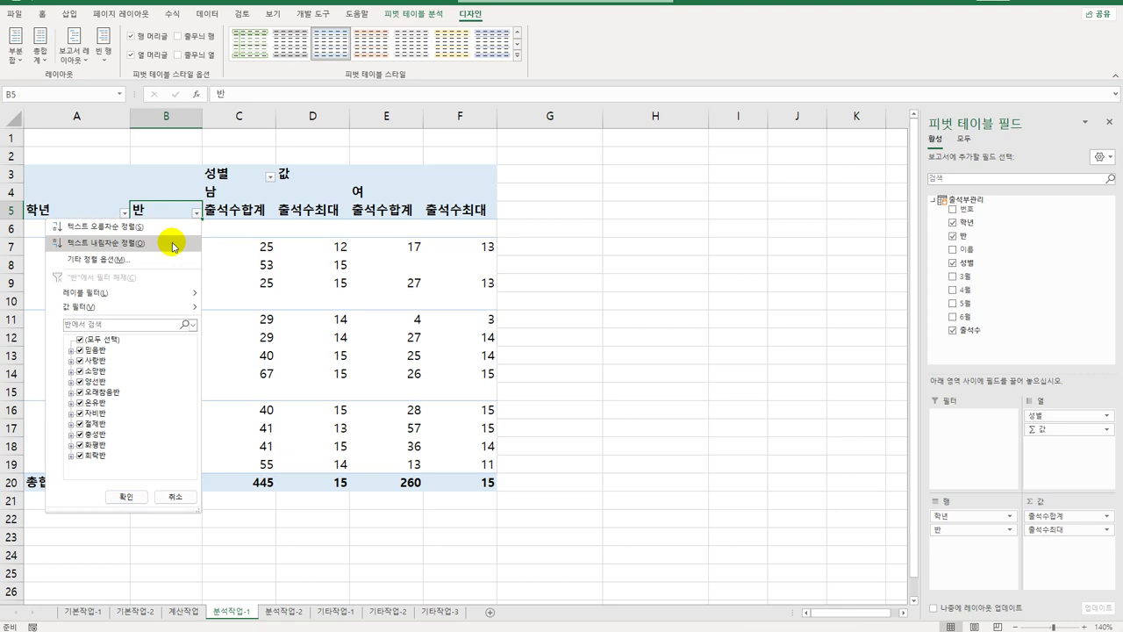
left_click(174, 245)
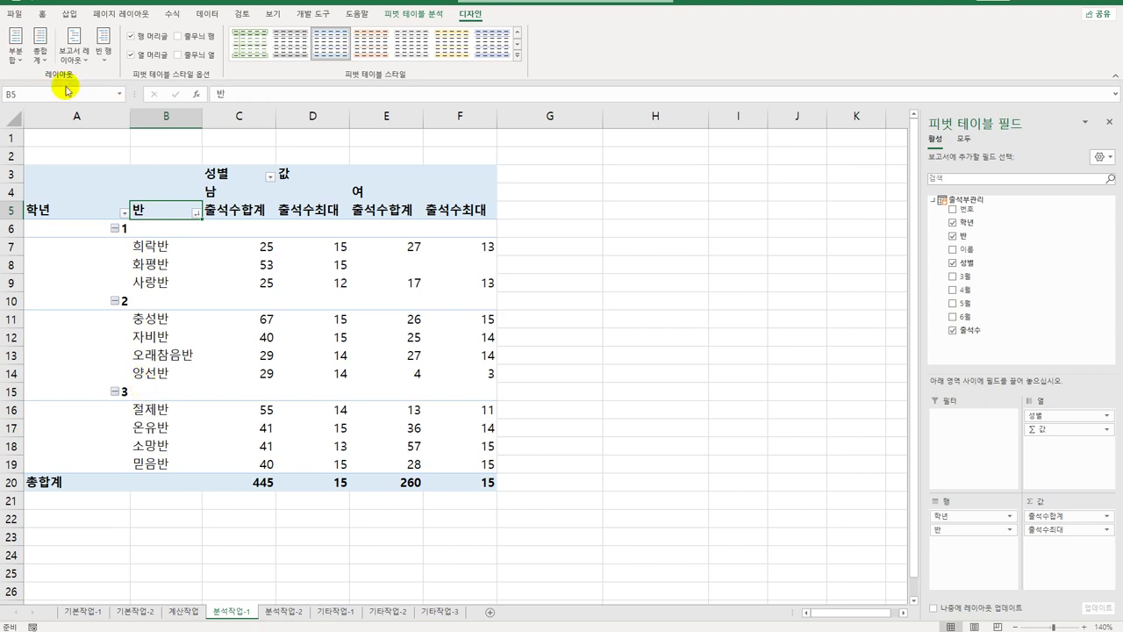
Show all of the pivot table's subtotals at the top of each 학년 group.
left_click(18, 54)
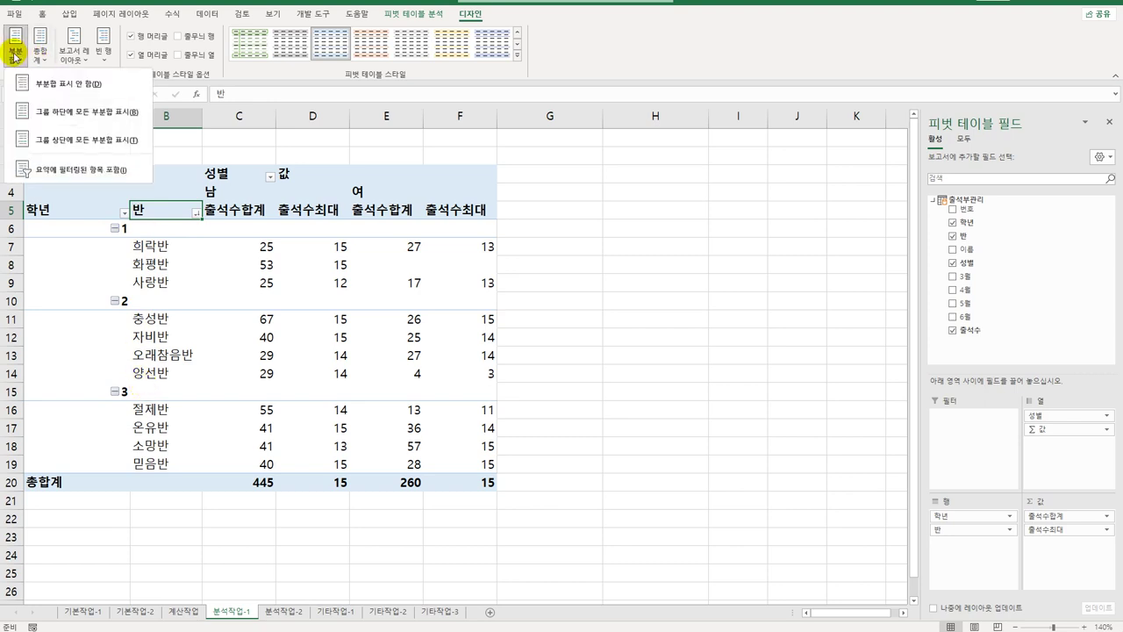
left_click(92, 141)
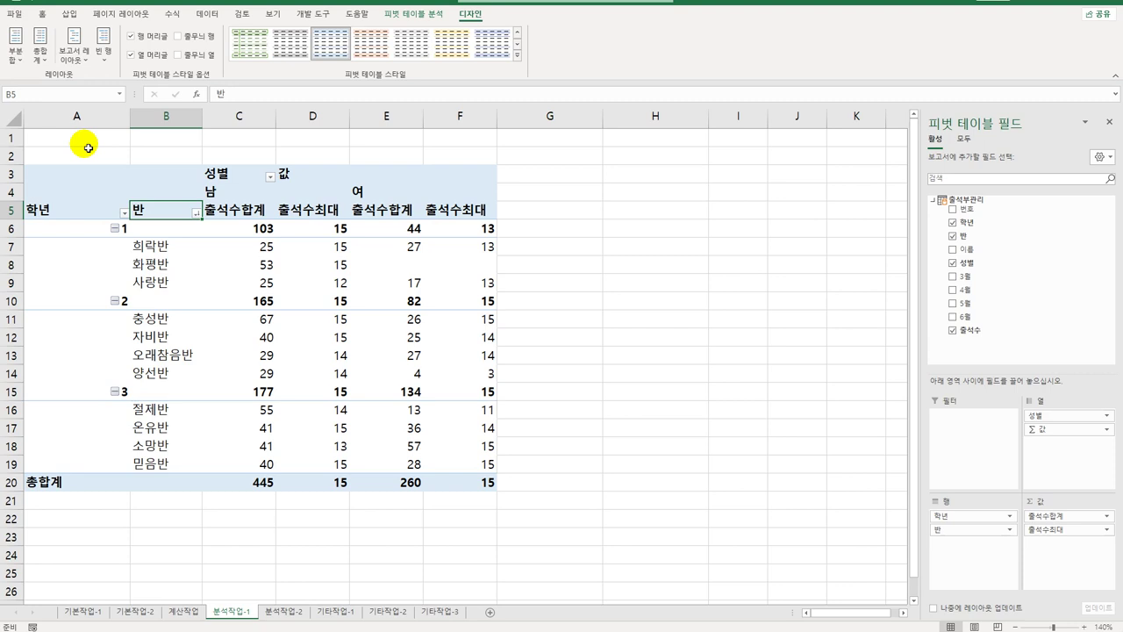
left_click_drag(387, 301, 464, 307)
left_click(565, 332)
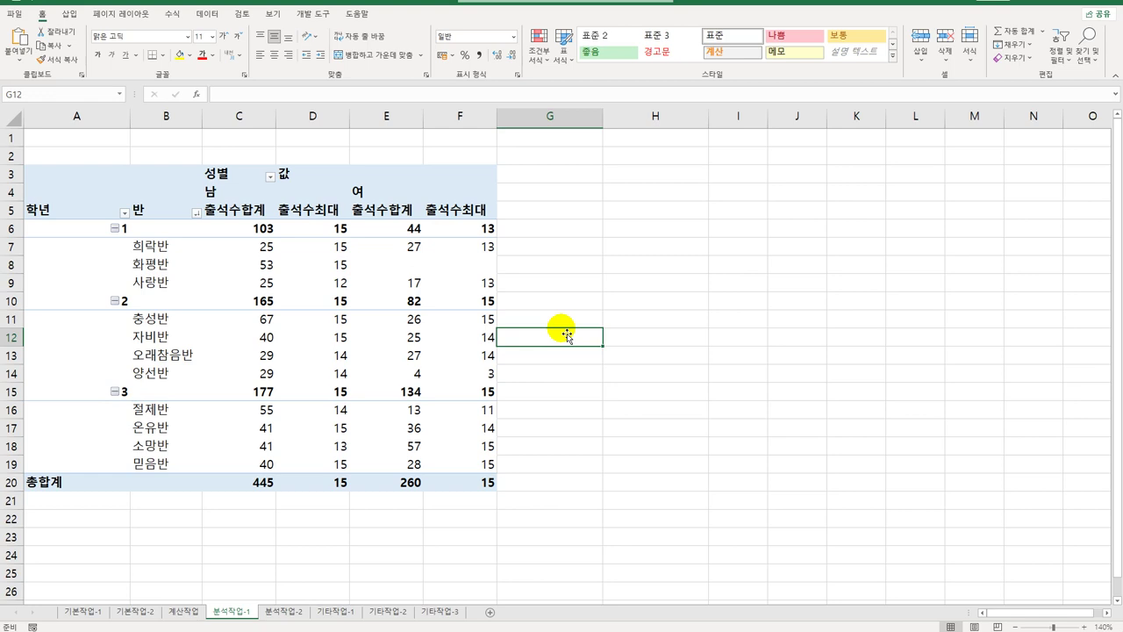
On the 분석작업-2 sheet, start a sort of the range B2:E13 with its orientation set to left to right.
left_click(289, 612)
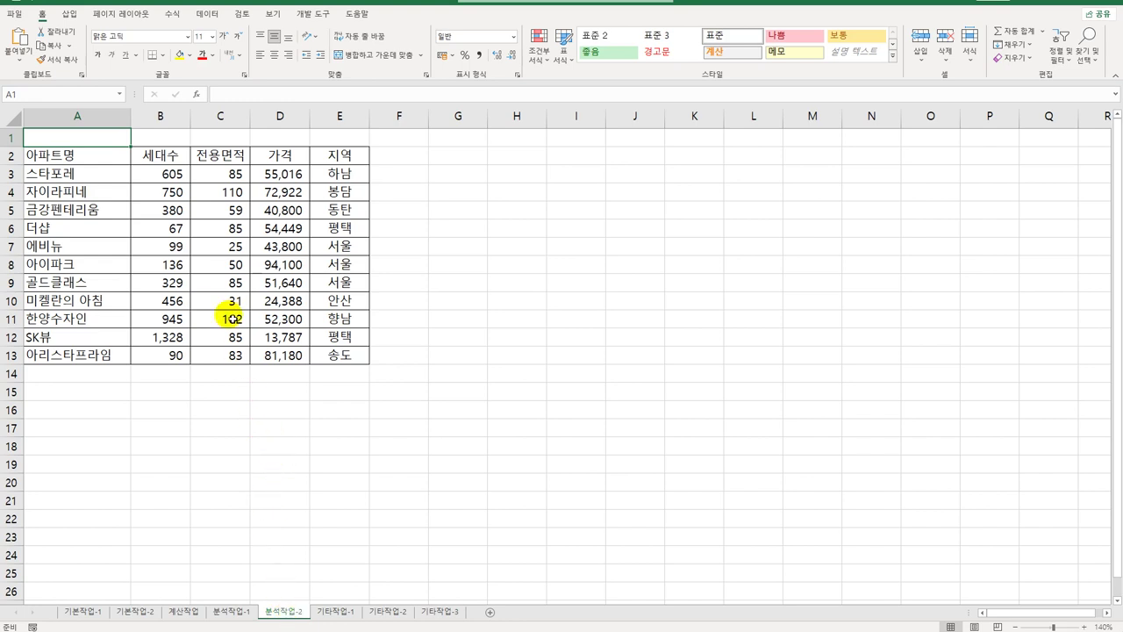
left_click_drag(170, 151, 324, 356)
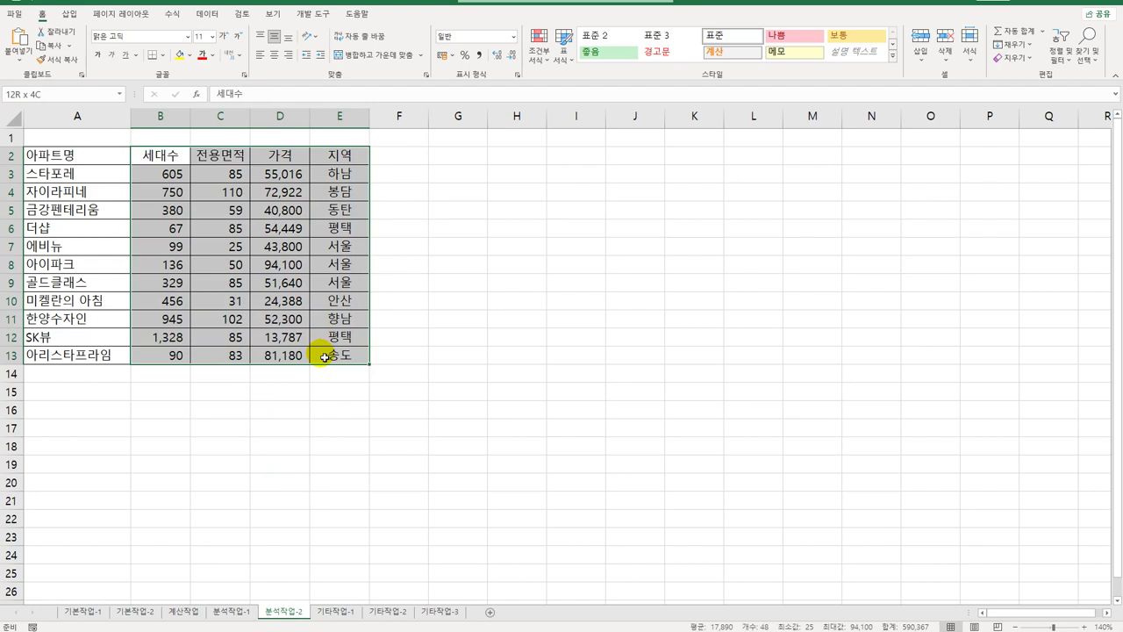
left_click_drag(324, 358, 325, 357)
left_click(207, 14)
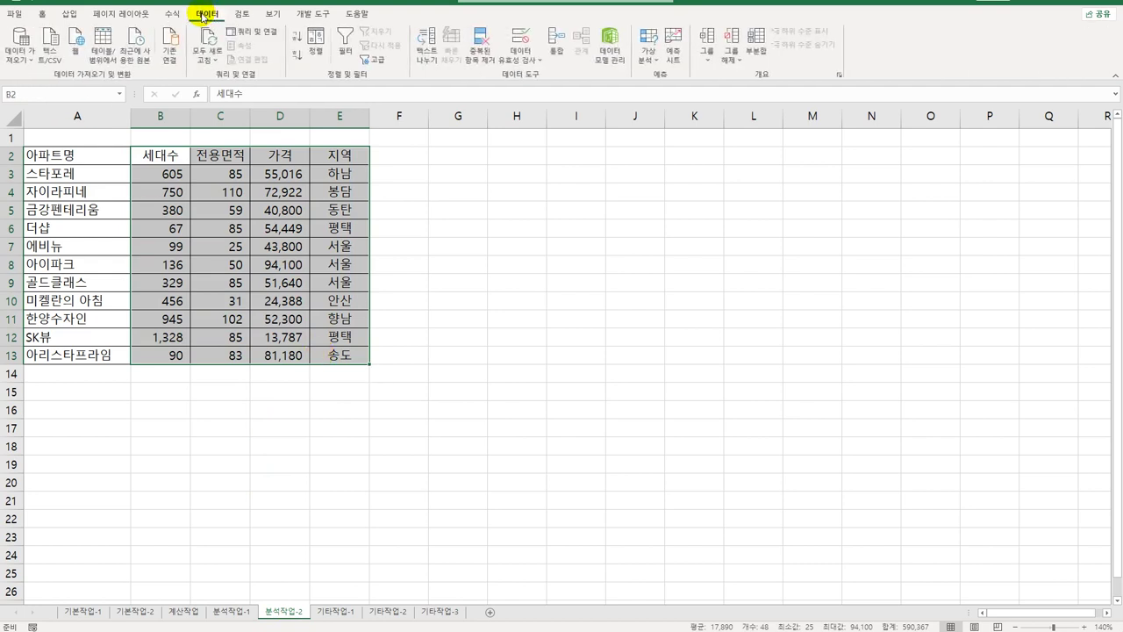
left_click(323, 55)
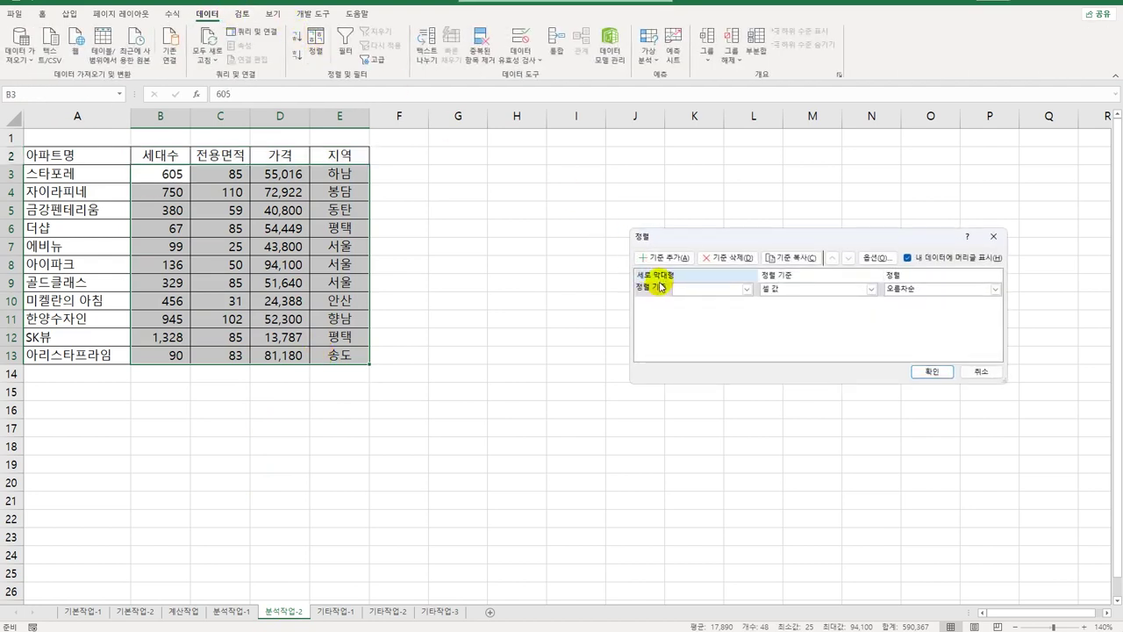
left_click(874, 258)
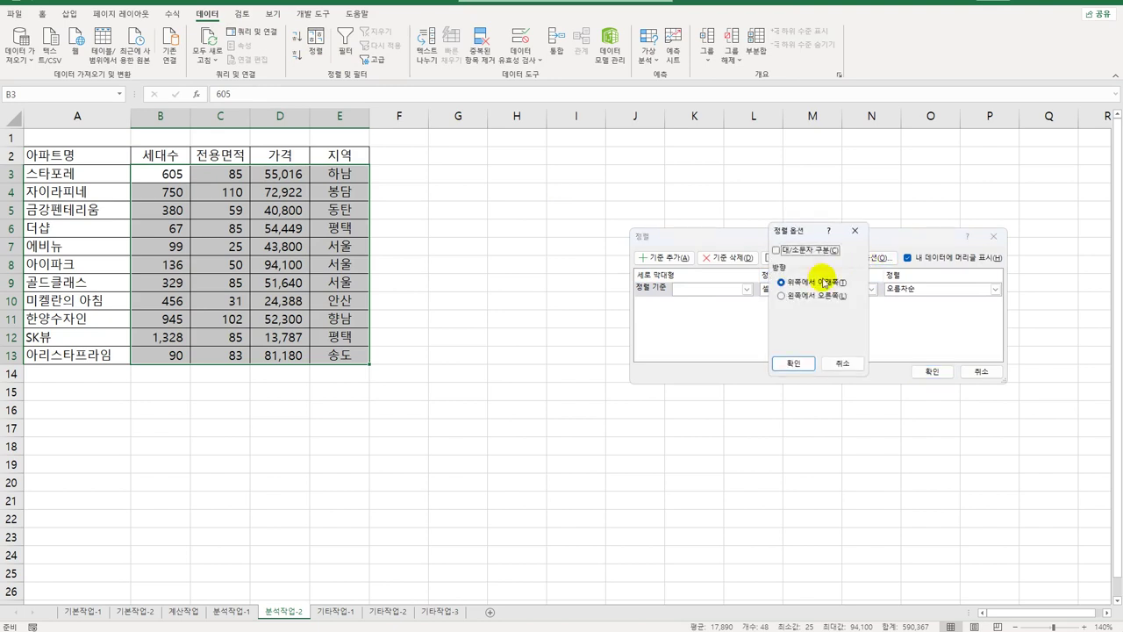
left_click(782, 295)
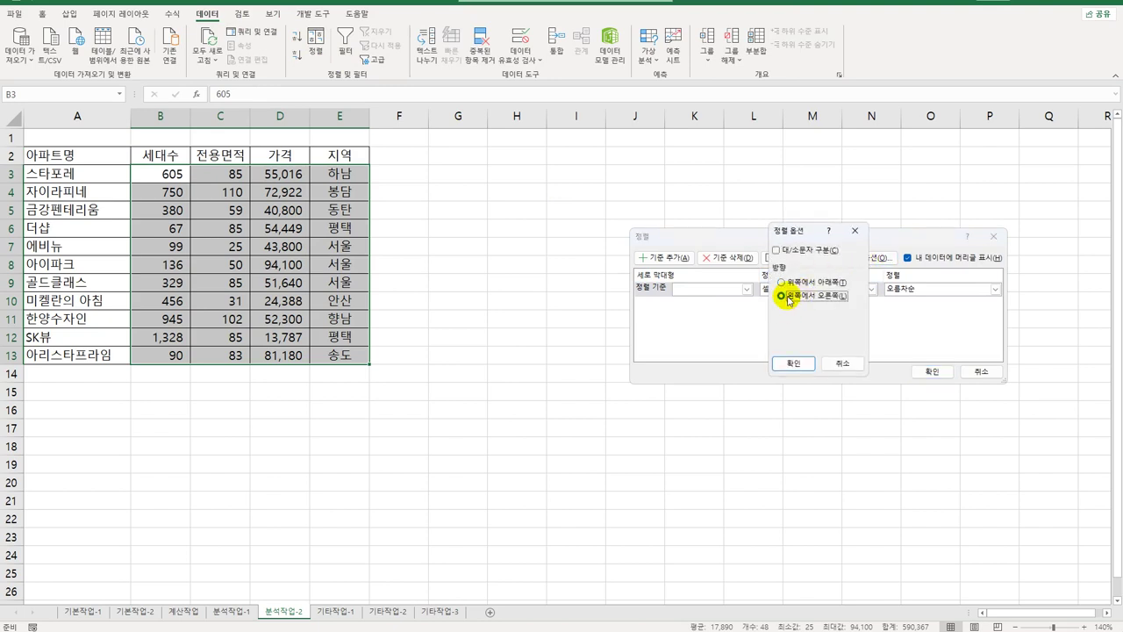
left_click(793, 363)
Sort the columns by row 2 using a new custom list in the order 지역, 전용면적, 가격, 세대수.
left_click(747, 289)
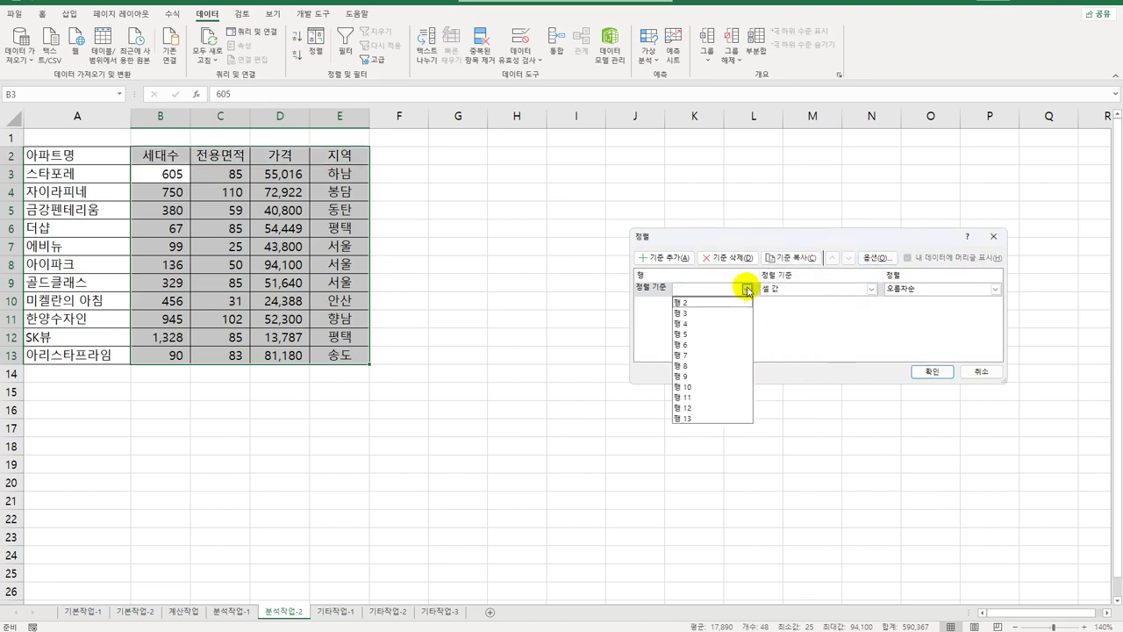
left_click(722, 298)
left_click(930, 289)
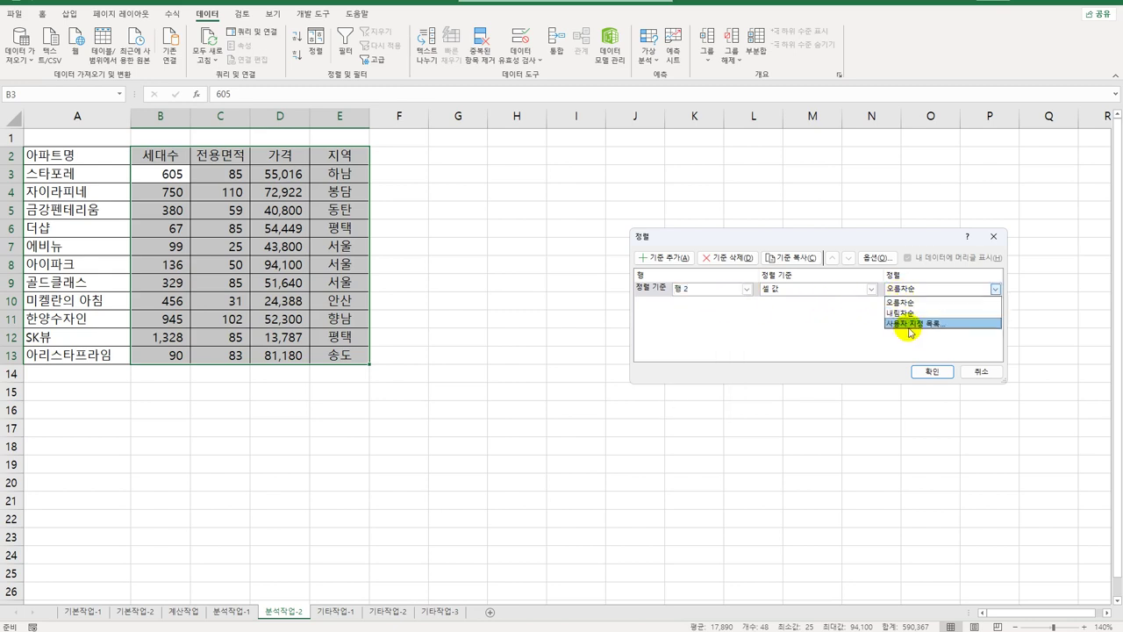
left_click(917, 320)
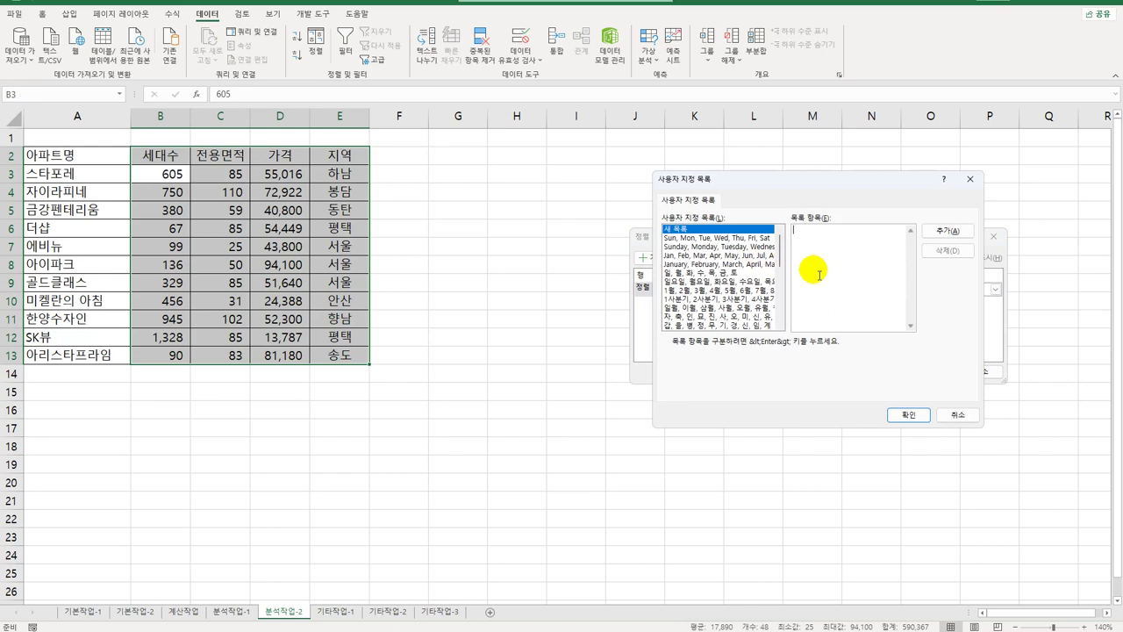
type("지역")
key("Return")
type("전용면적")
key("Return")
type("가격")
key("Return")
type("세대수")
left_click(939, 232)
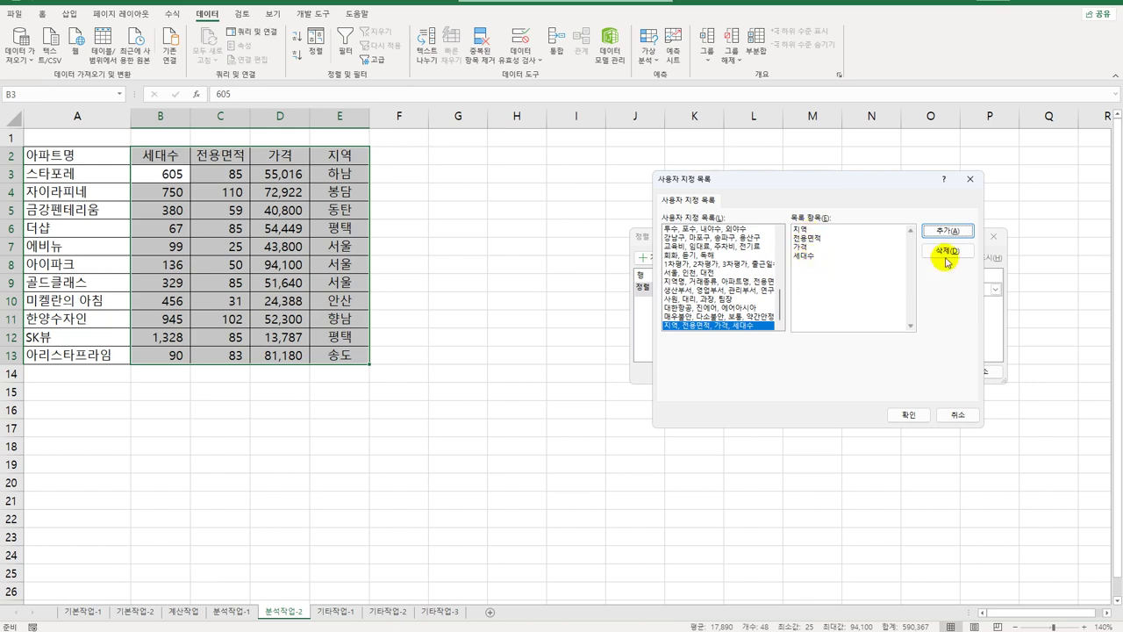
left_click(908, 415)
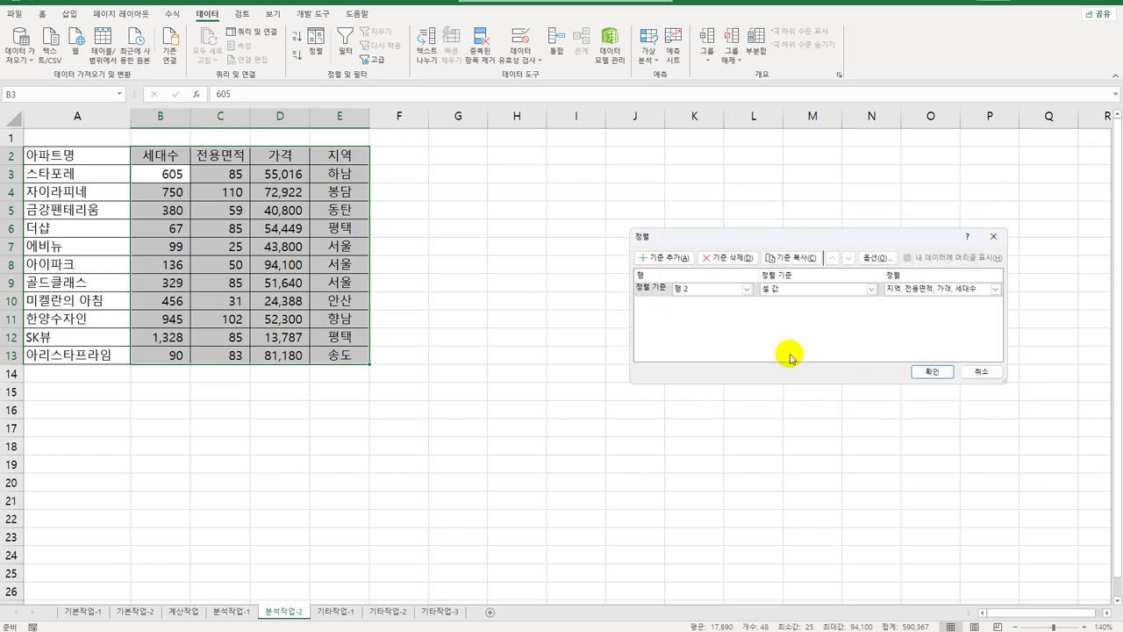
left_click(932, 371)
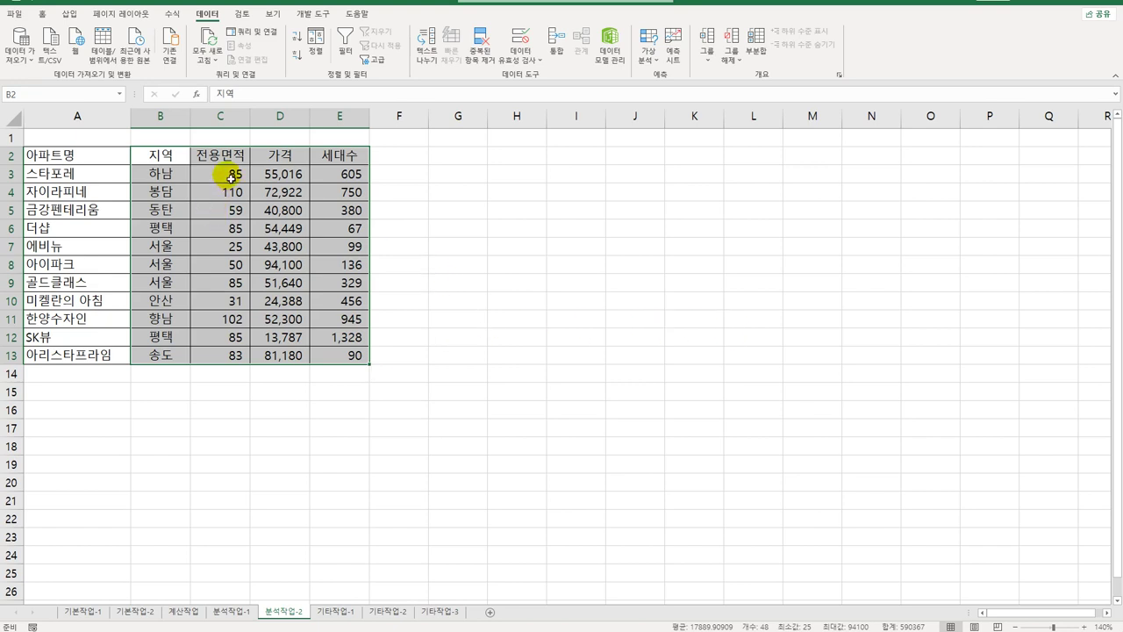
Give the 전용면적 cells C3:C13 a custom data validation rule with the formula =quotient(C3,3.3)<=34.
left_click_drag(233, 174, 220, 355)
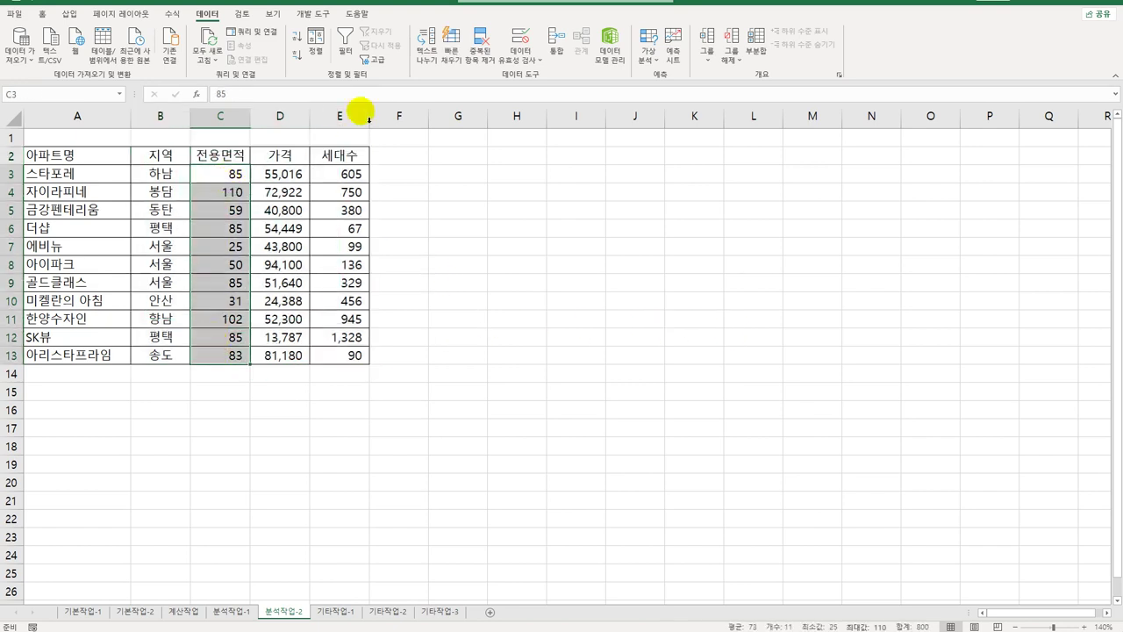
left_click(520, 44)
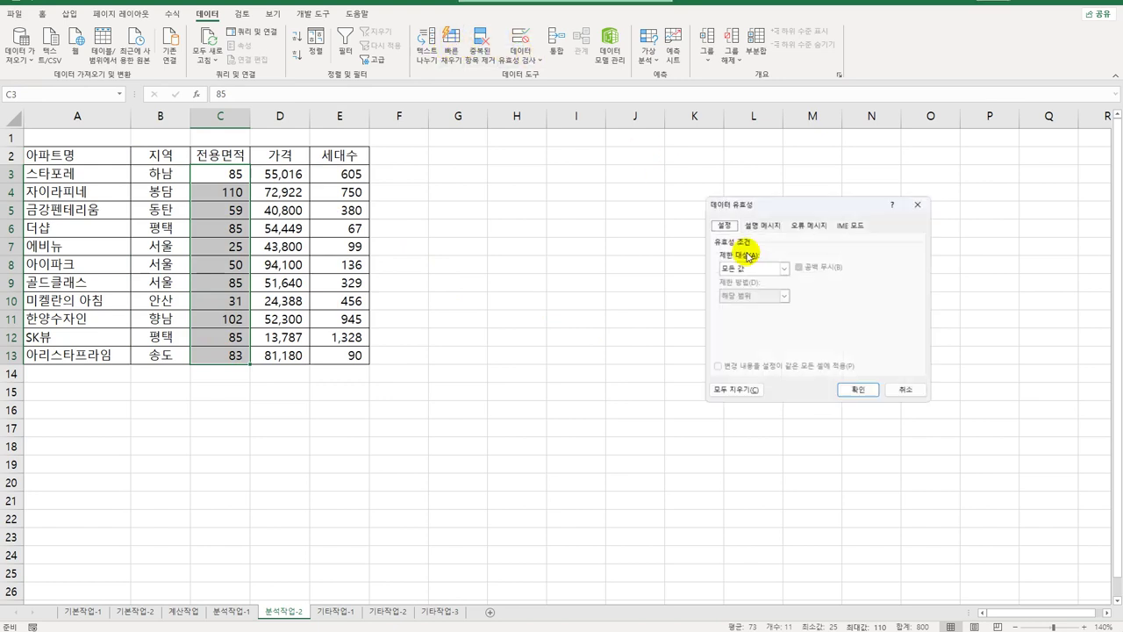
left_click(752, 267)
left_click(752, 341)
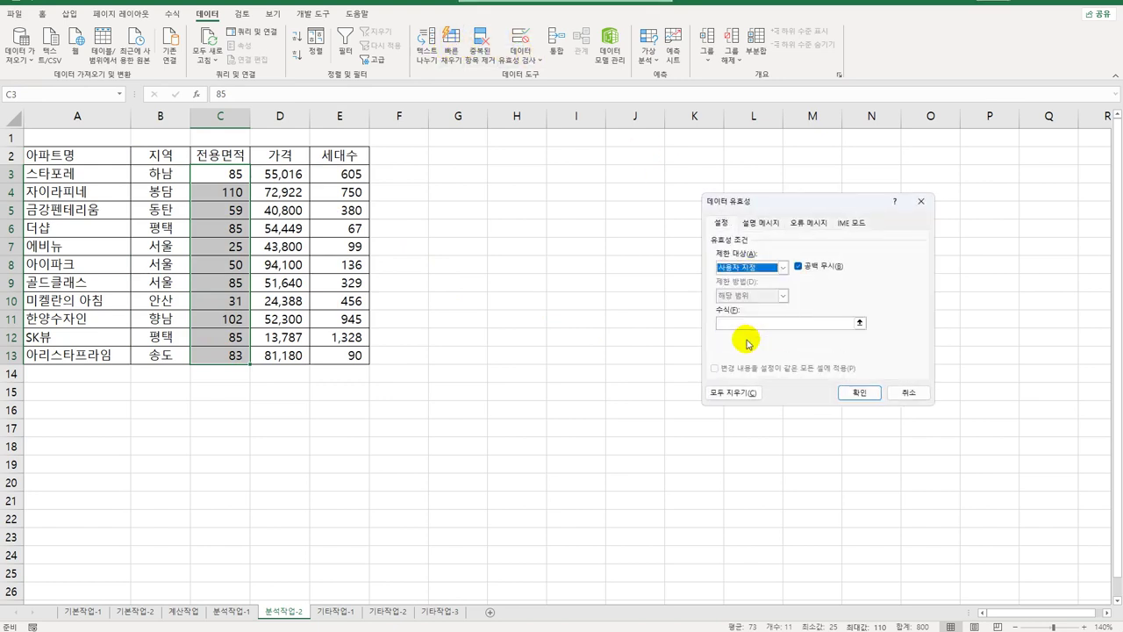
left_click(746, 324)
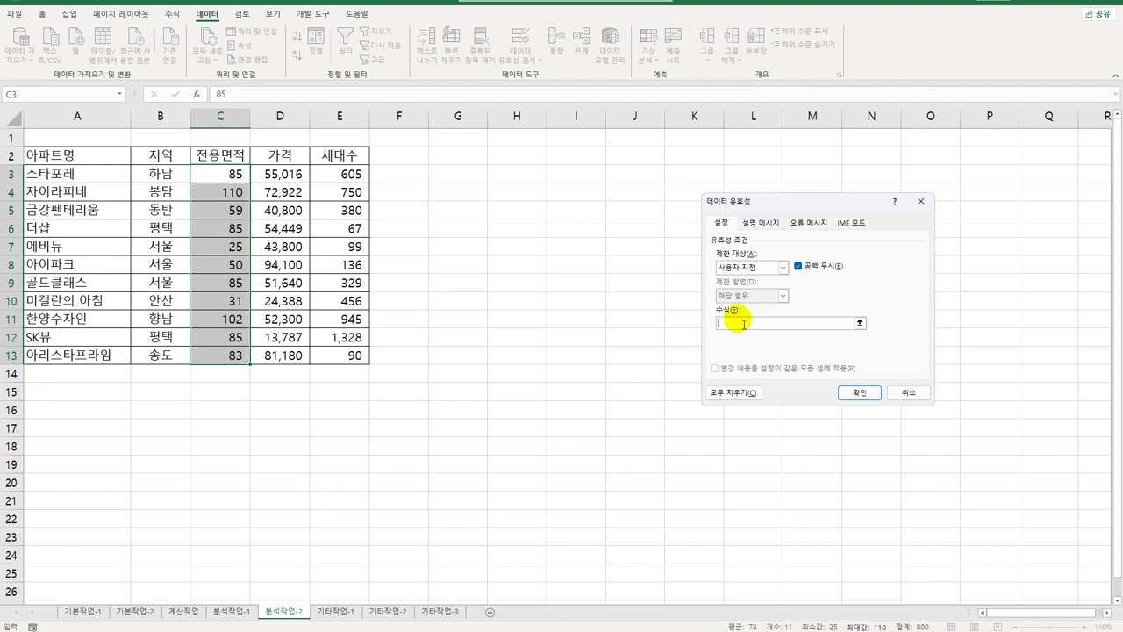
type("=")
type("ㄷㅐ")
key("BackSpace")
type("quotient(")
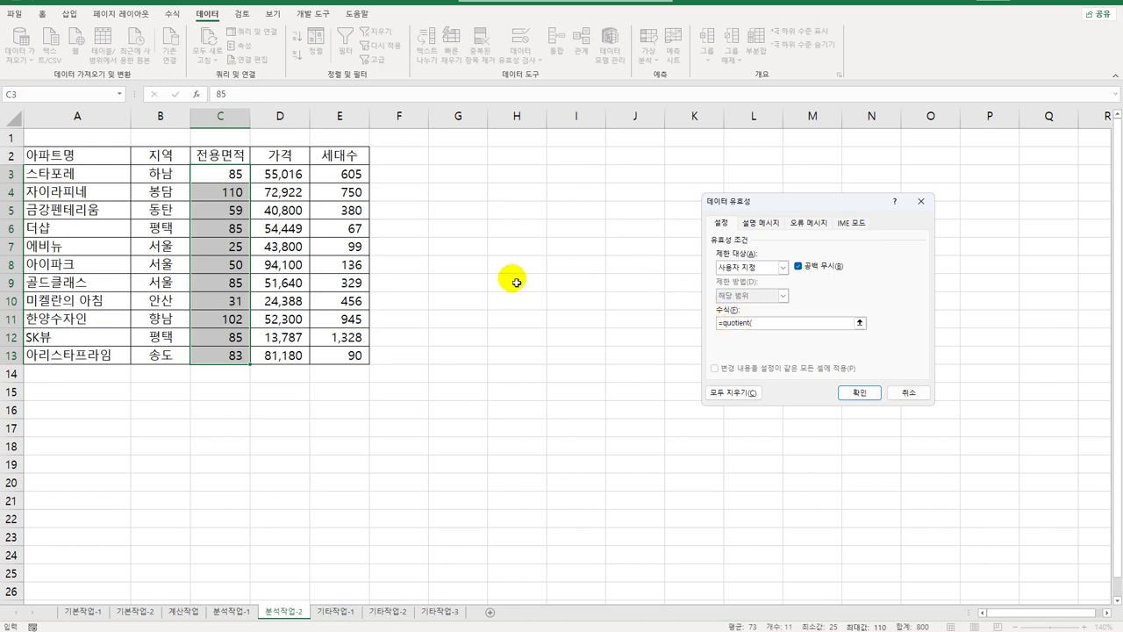
left_click(221, 179)
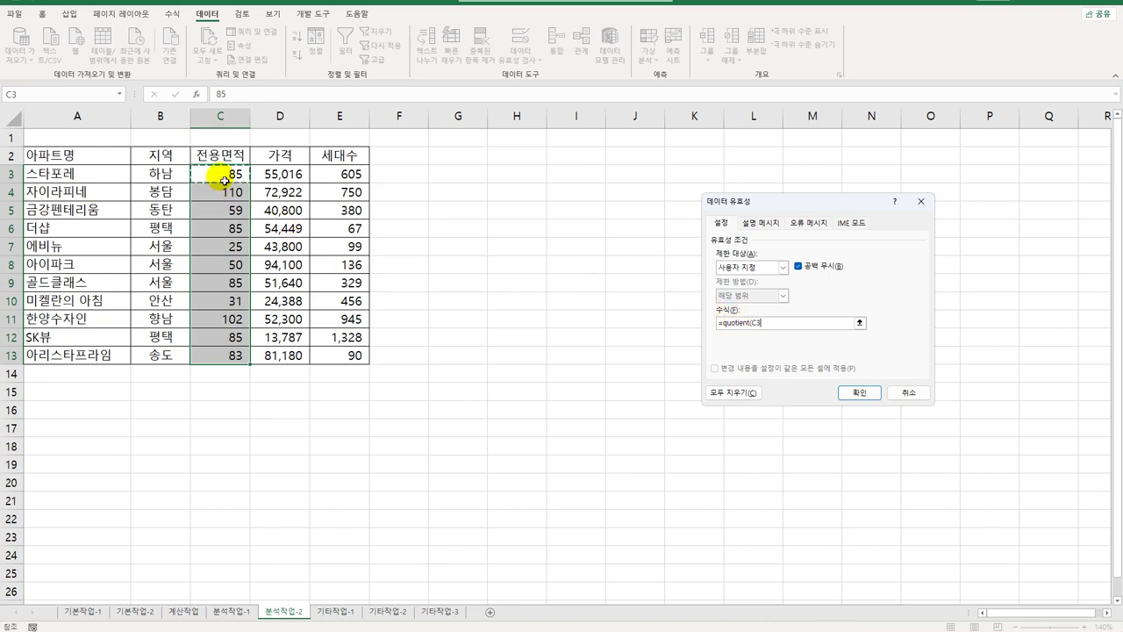
type(",3.3)<=34")
Add a validation input message titled 입력범위 with the text "3.3으로 나눈 값이 34이하만 입력하세요." and apply the validation.
left_click(748, 222)
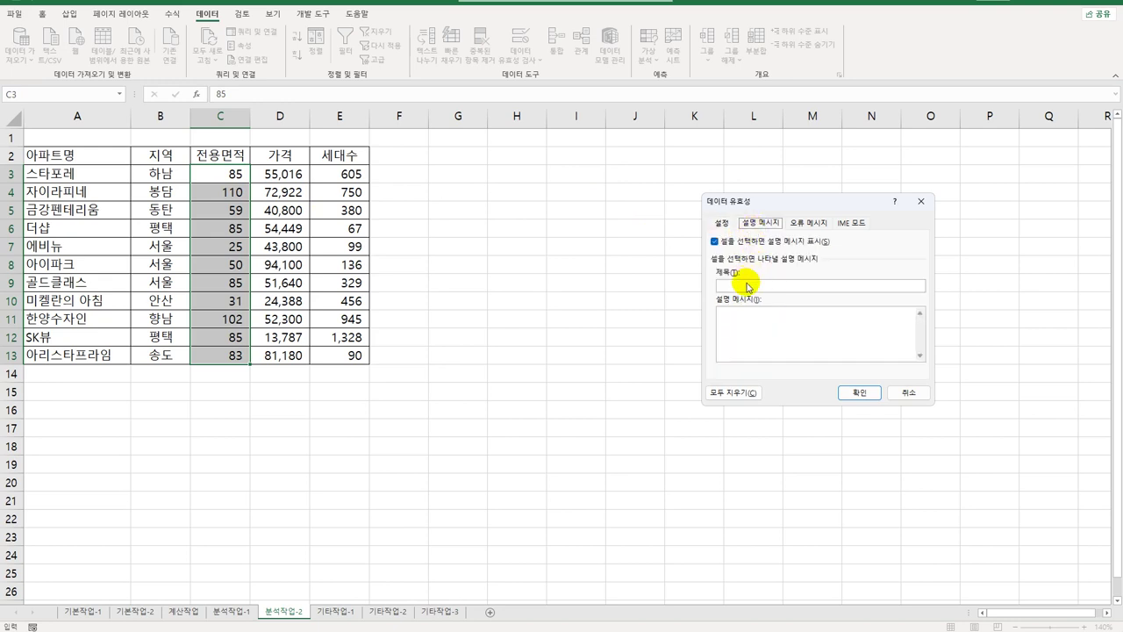
left_click(751, 287)
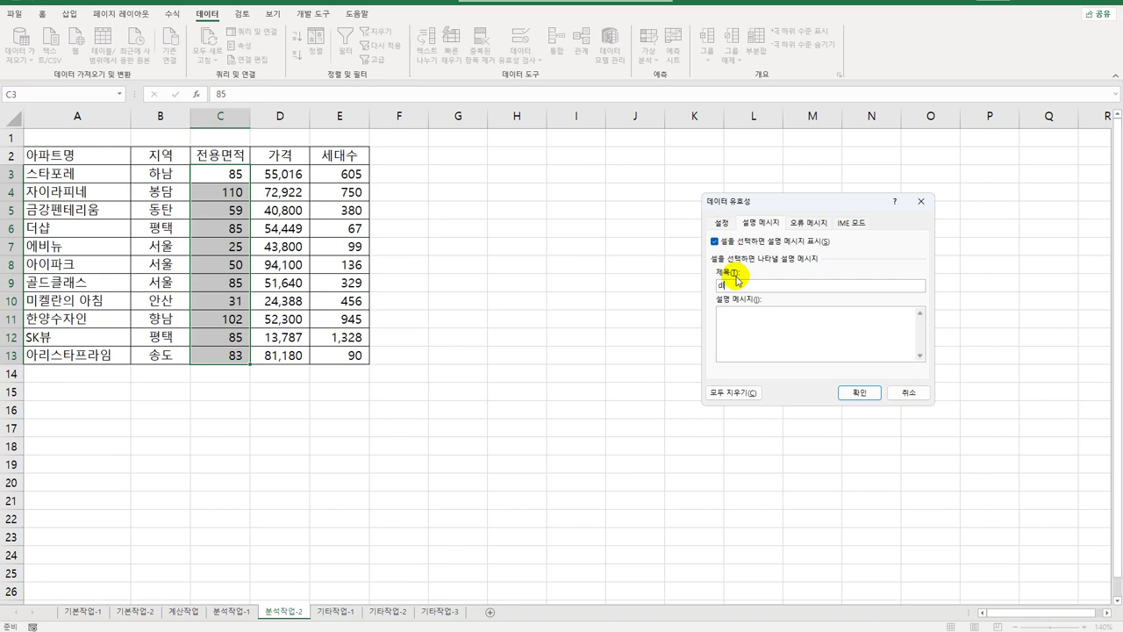
key("BackSpace")
key("BackSpace")
type("입력값")
key("Tab")
type("3.3으로 나는 값이 34이하만 ")
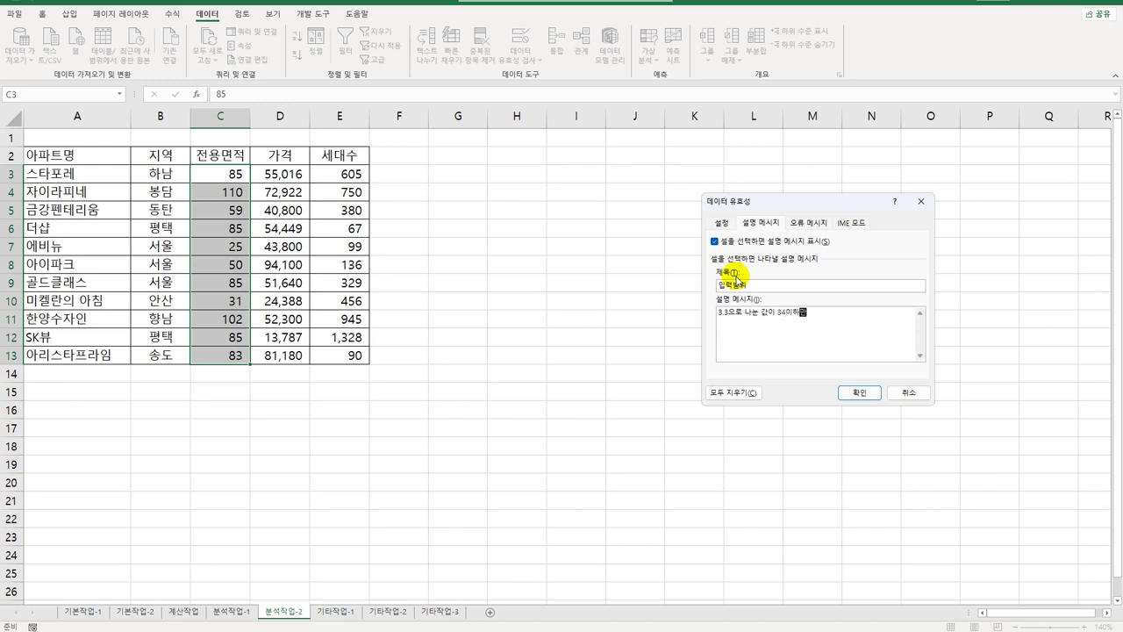
type("입력하세요.")
left_click(859, 392)
left_click(582, 356)
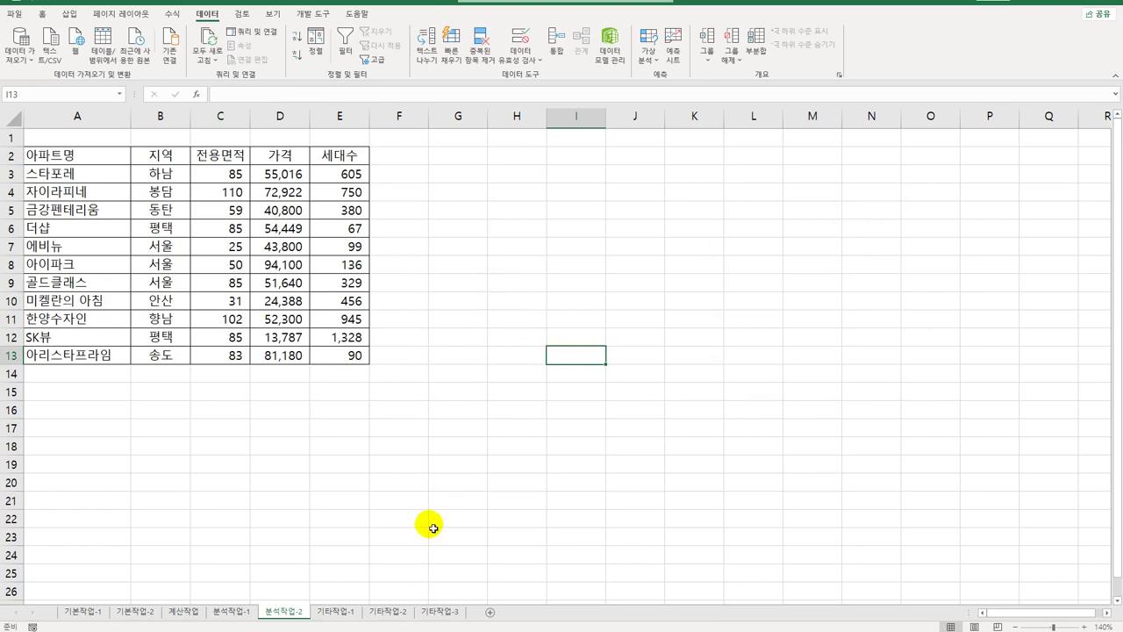
On the 기타작업-1 sheet, open the chart's data source selection and clear its chart data range.
left_click(335, 612)
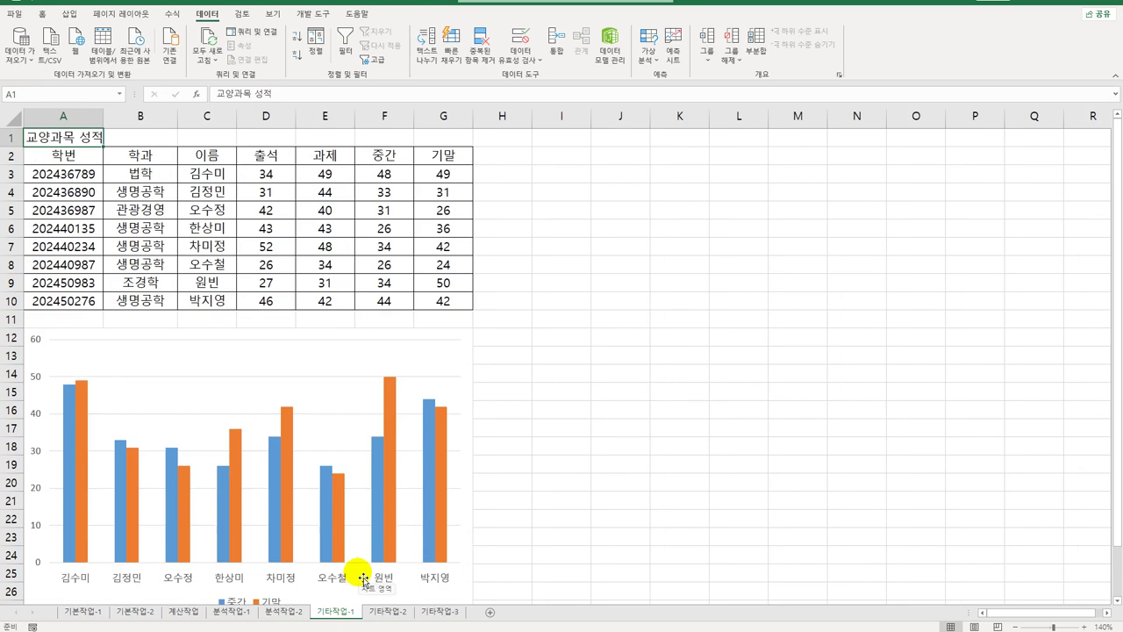
scroll(486, 403, "down", 1)
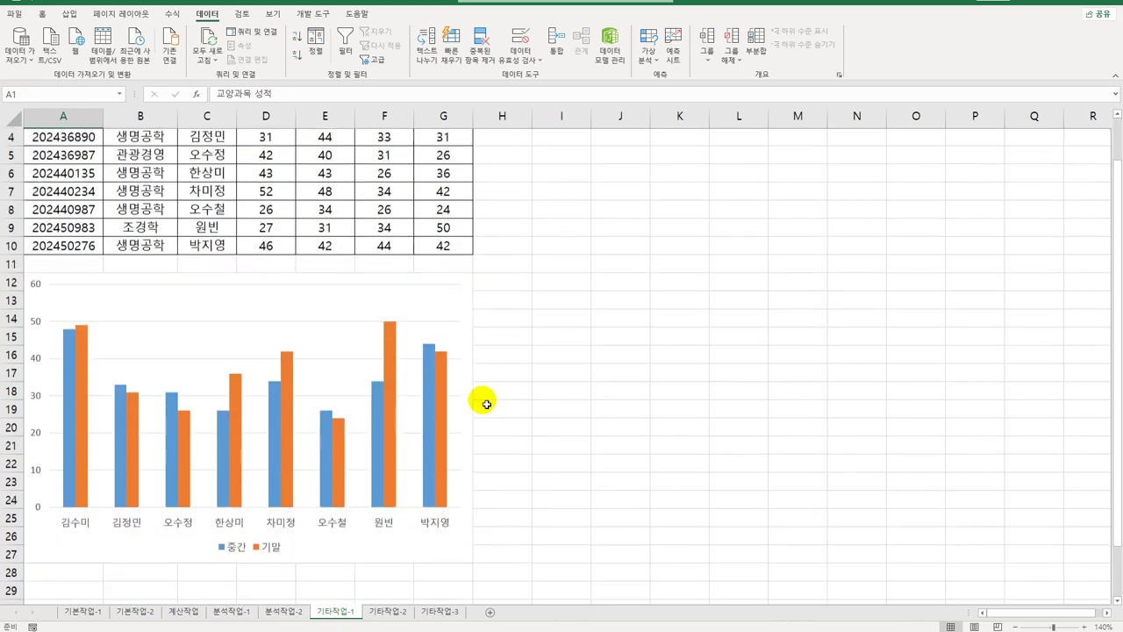
scroll(486, 404, "down", 2)
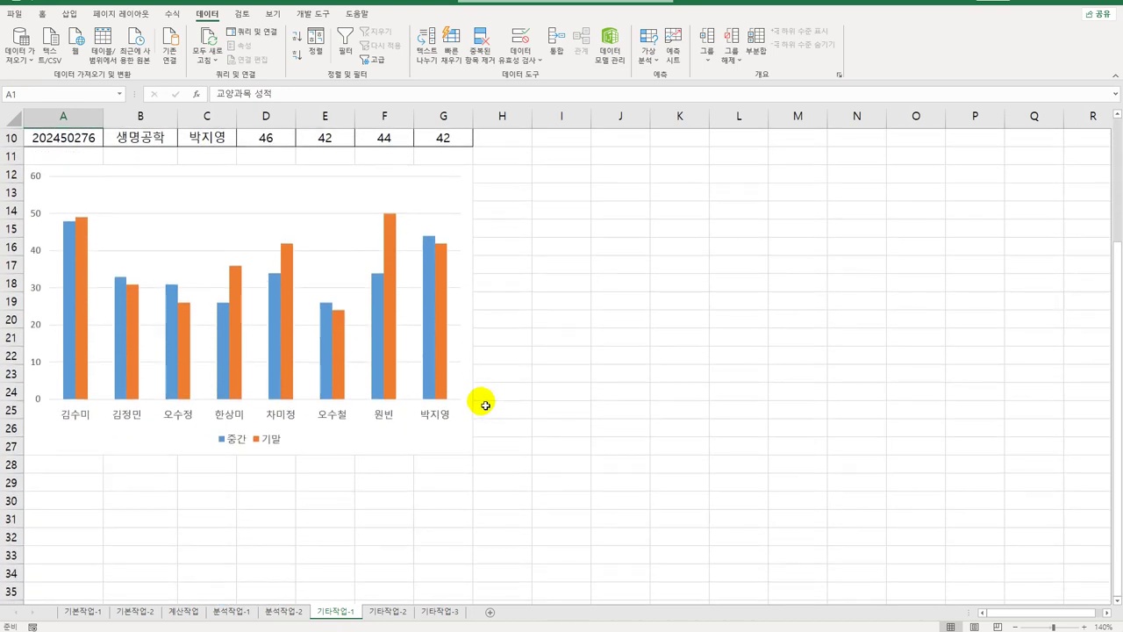
right_click(401, 205)
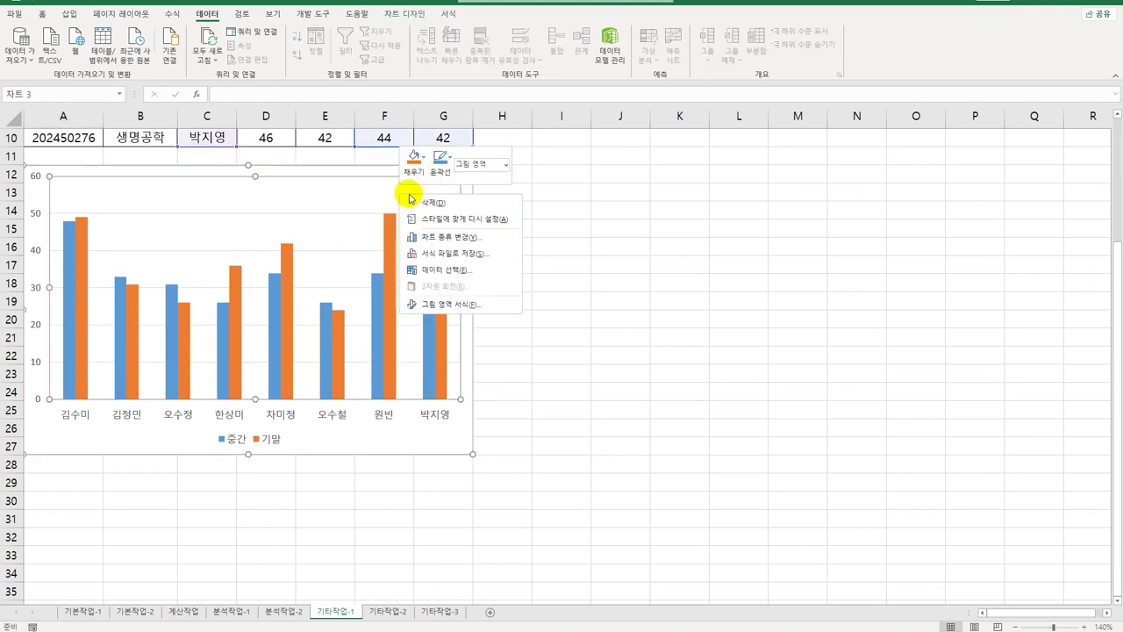
left_click(447, 270)
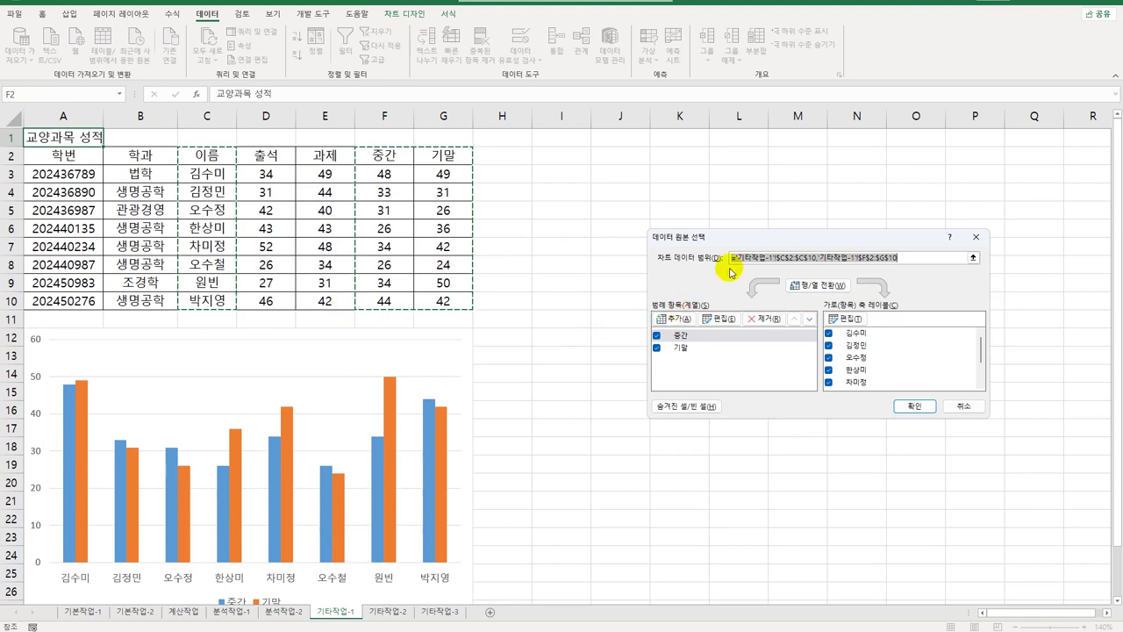
key("Delete")
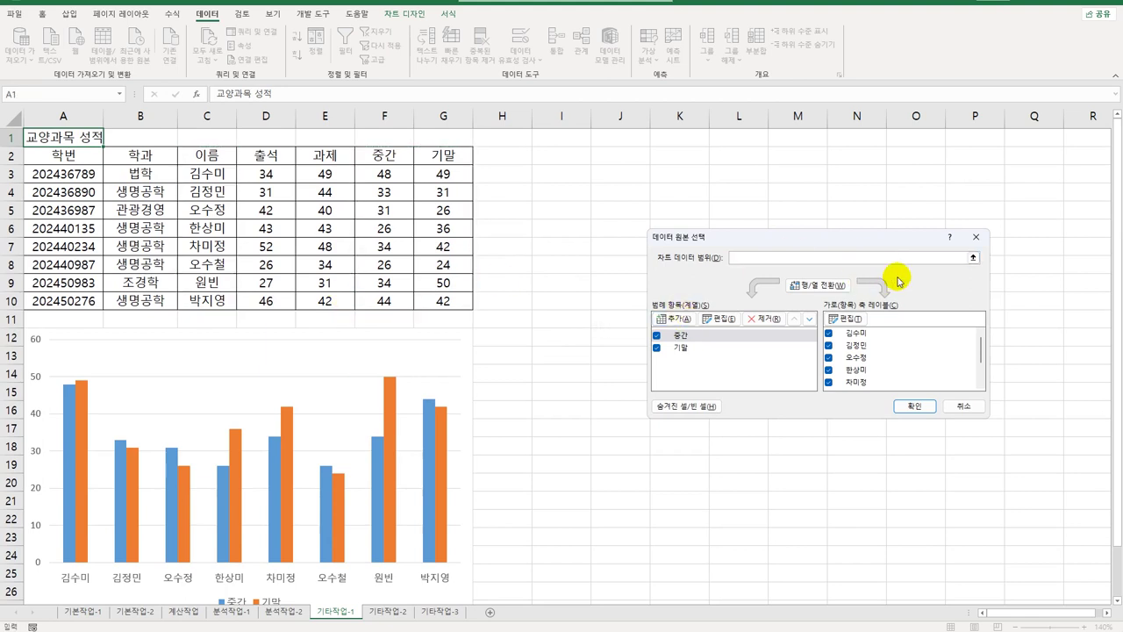
Set the chart's data range to the 이름, 중간 and 기말 cells of header row 2 and the 생명공학 rows 4, 6, 7, 8 and 10.
left_click(213, 155)
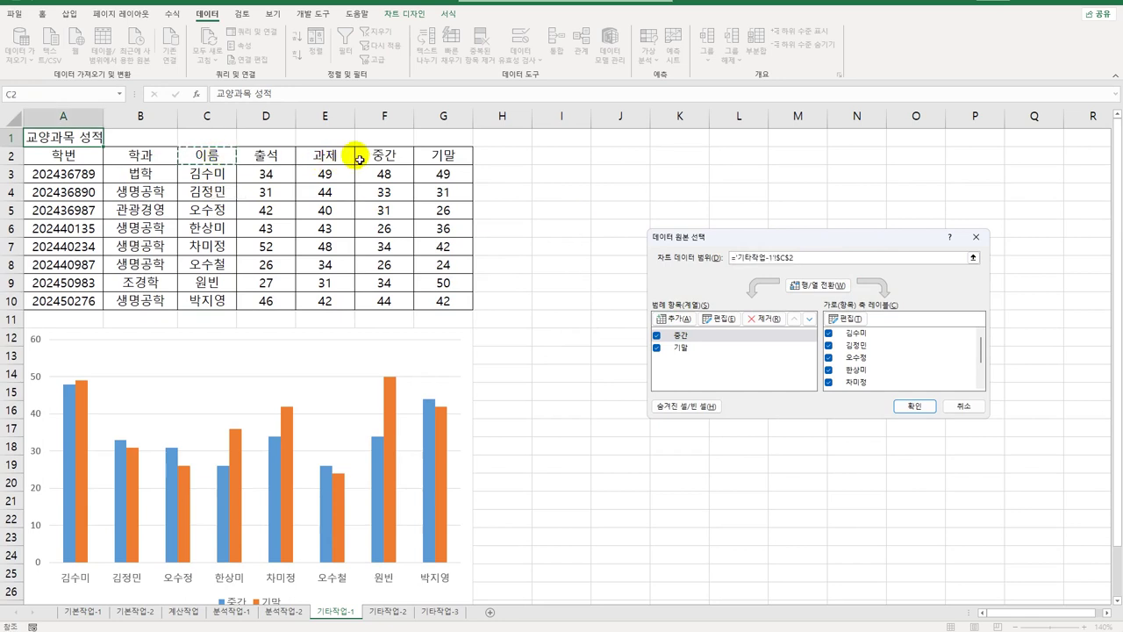
left_click_drag(359, 160, 440, 156)
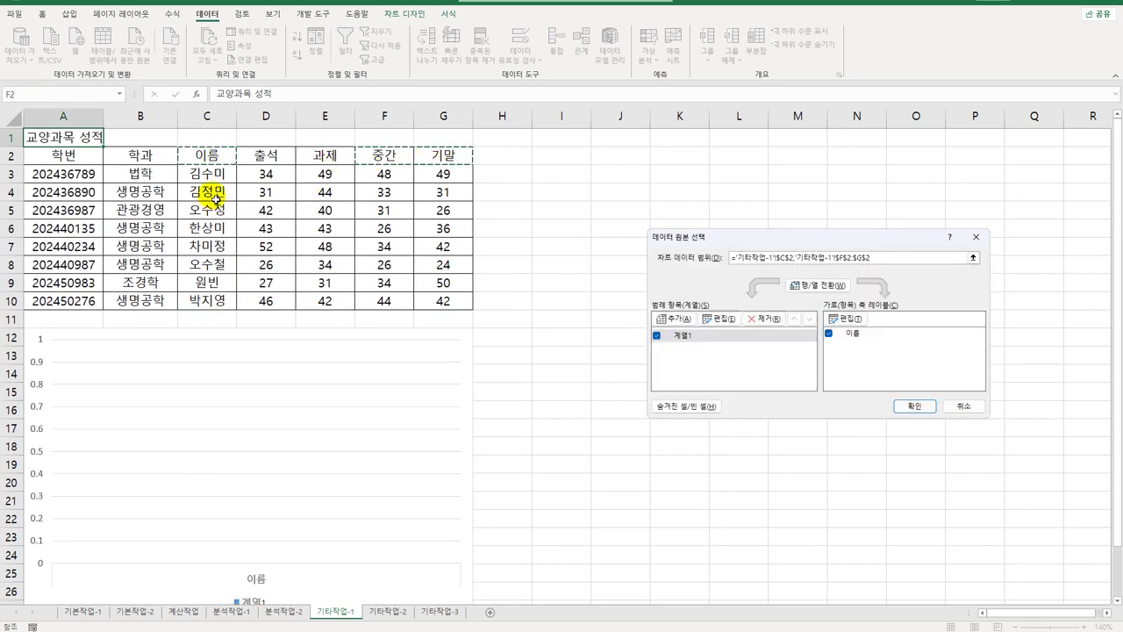
left_click(216, 199, "ctrl")
left_click_drag(388, 197, 445, 193)
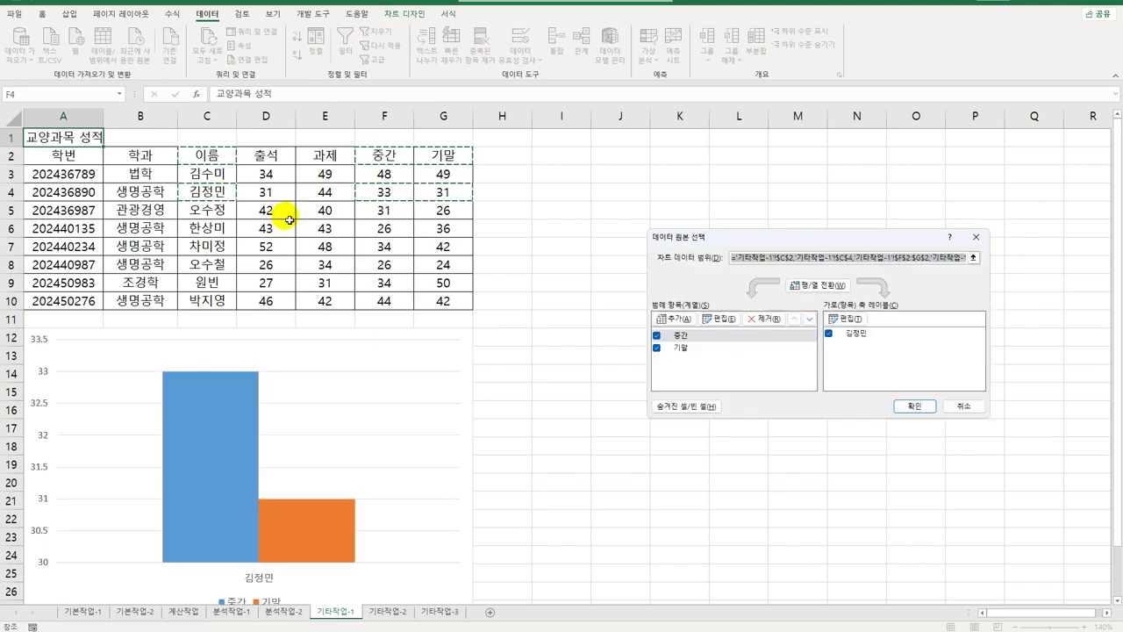
left_click(206, 227, "ctrl")
left_click_drag(360, 230, 443, 246)
left_click(207, 247, "ctrl")
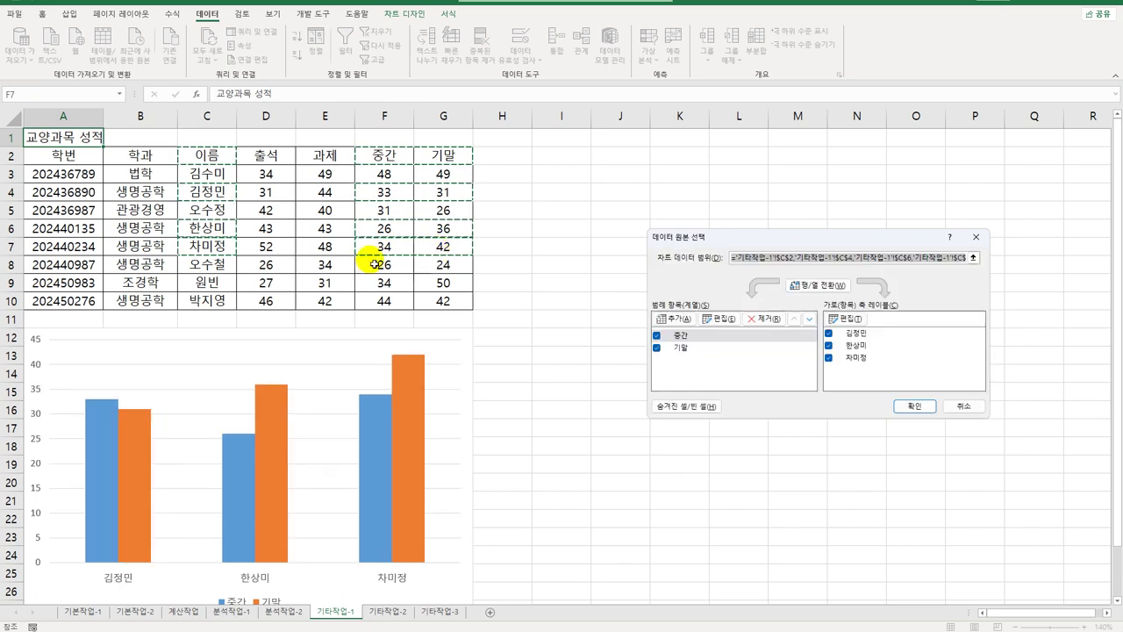
left_click(194, 264, "ctrl")
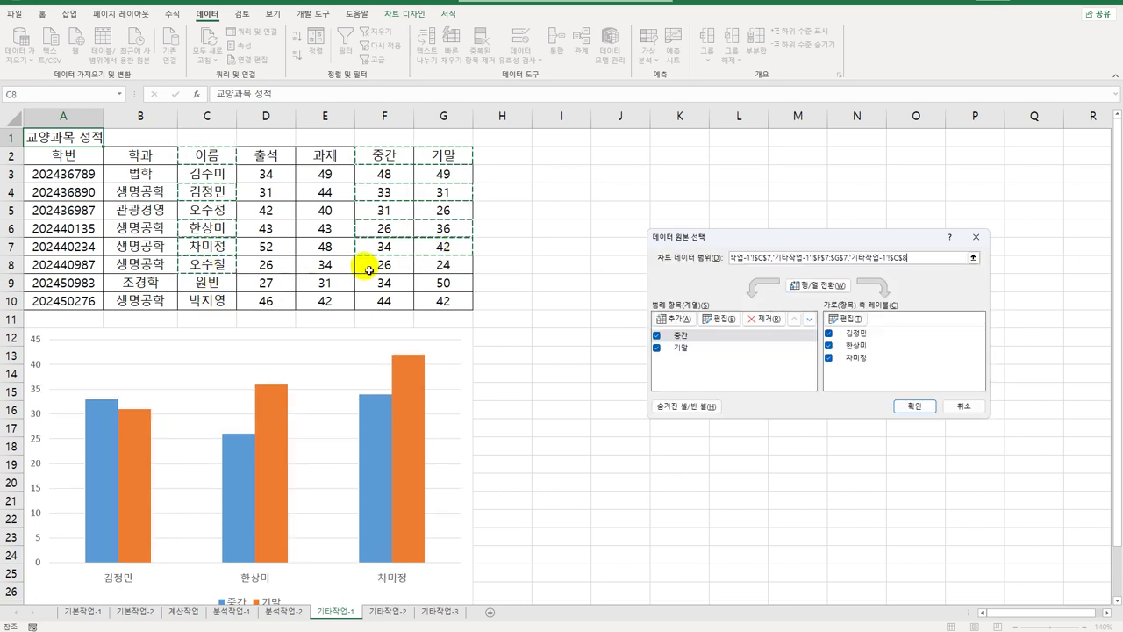
left_click_drag(369, 265, 422, 273)
left_click(210, 301, "ctrl")
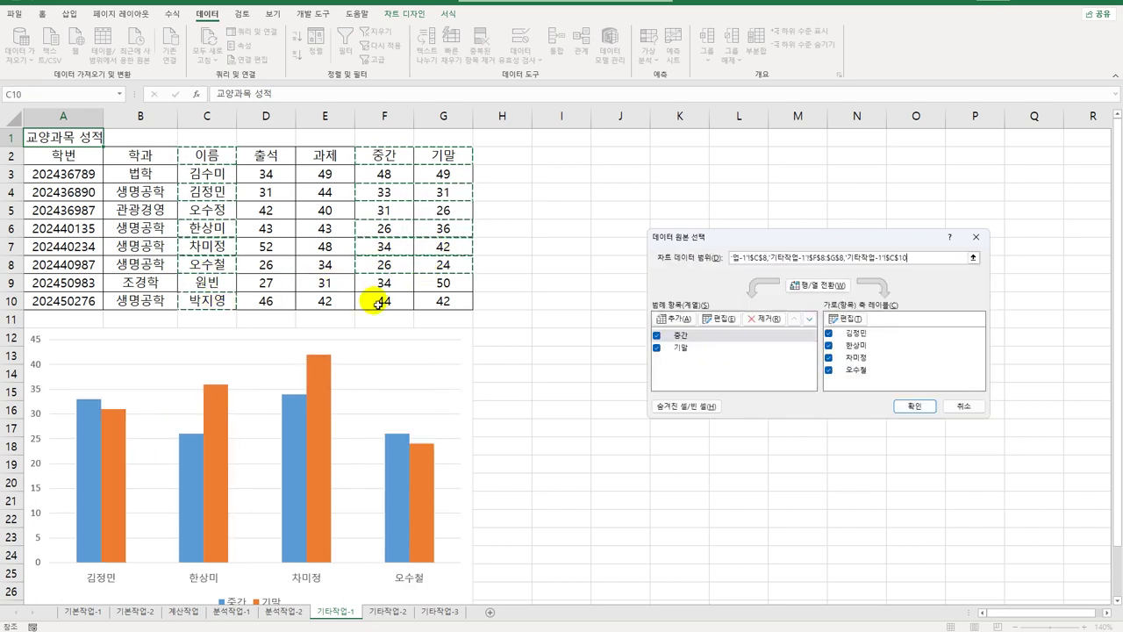
left_click_drag(371, 301, 435, 301)
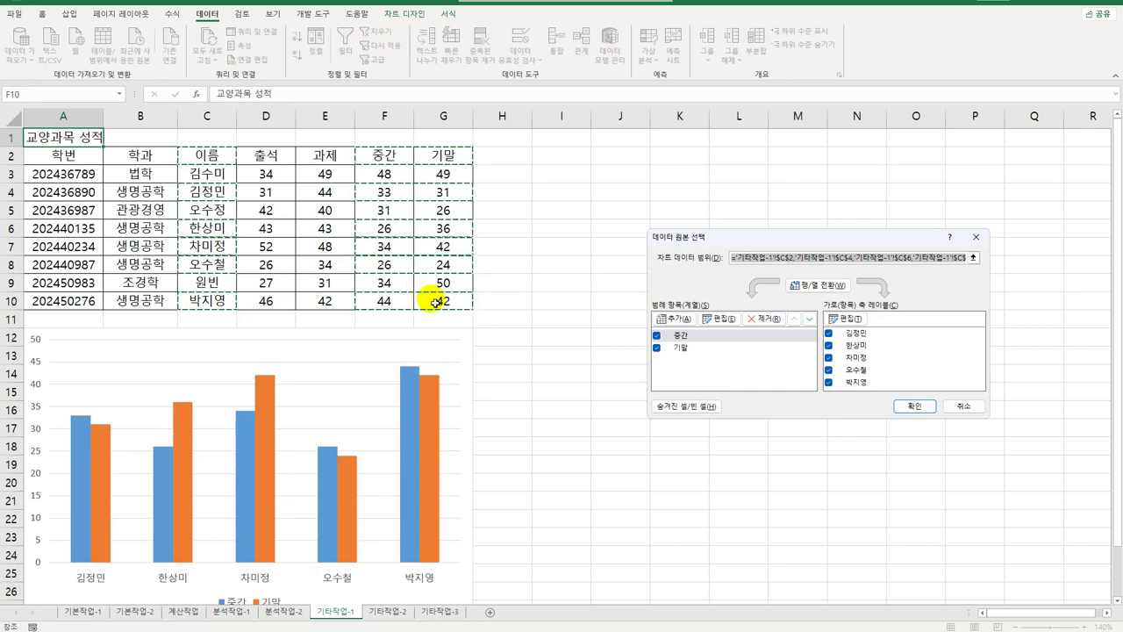
left_click(900, 408)
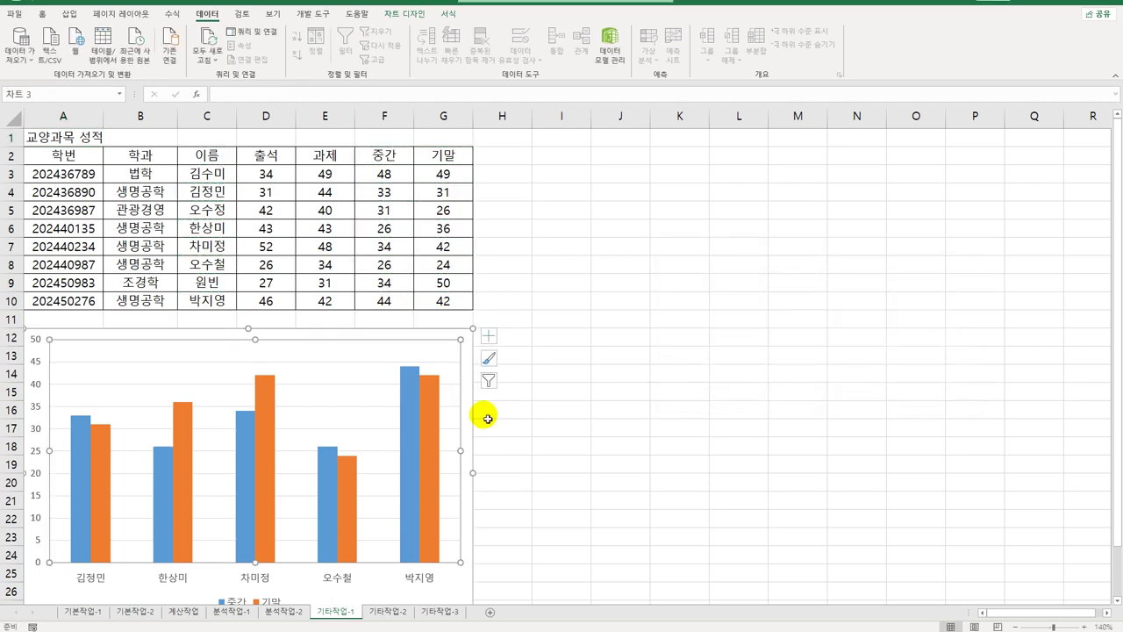
Change the chart type to 3차원 누적 세로 막대형.
scroll(392, 384, "down", 3)
right_click(330, 184)
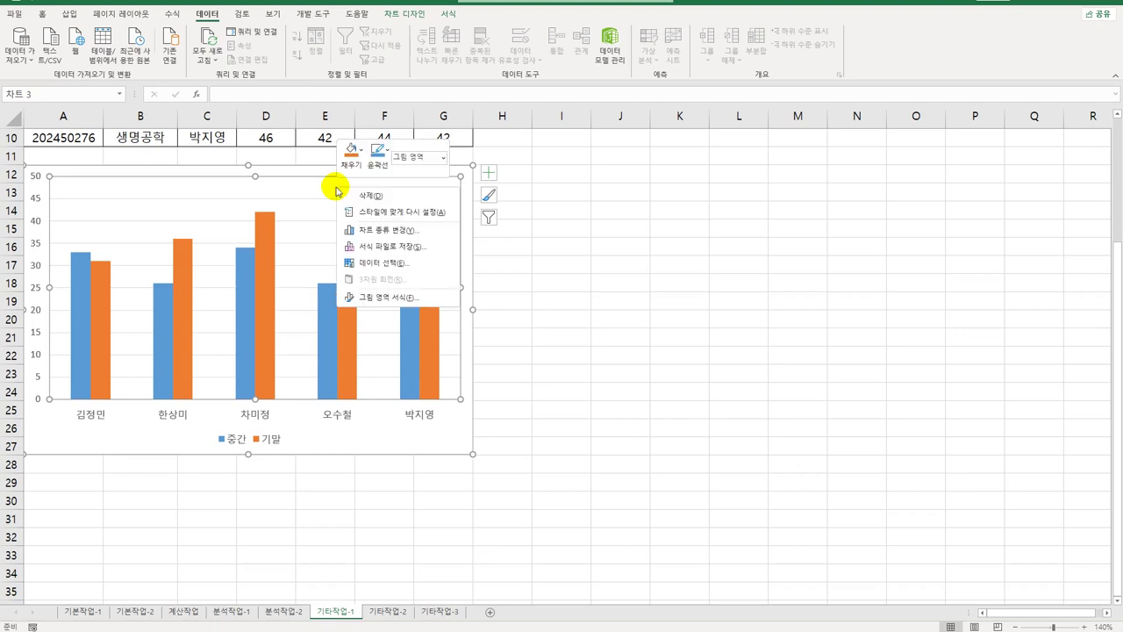
left_click(407, 229)
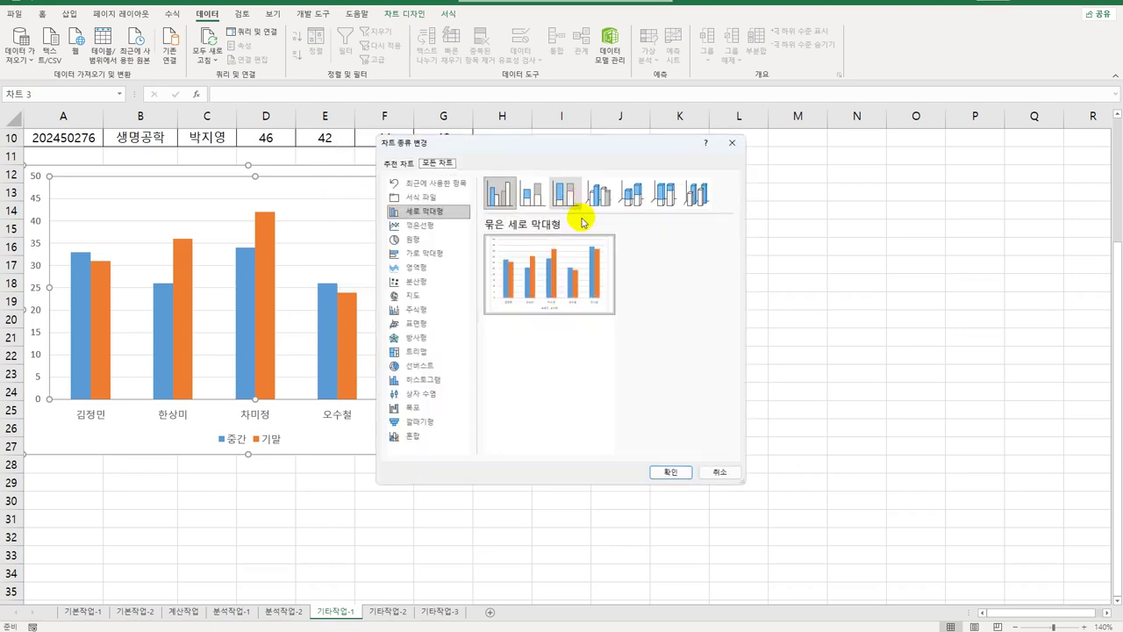
mouse_move(572, 245)
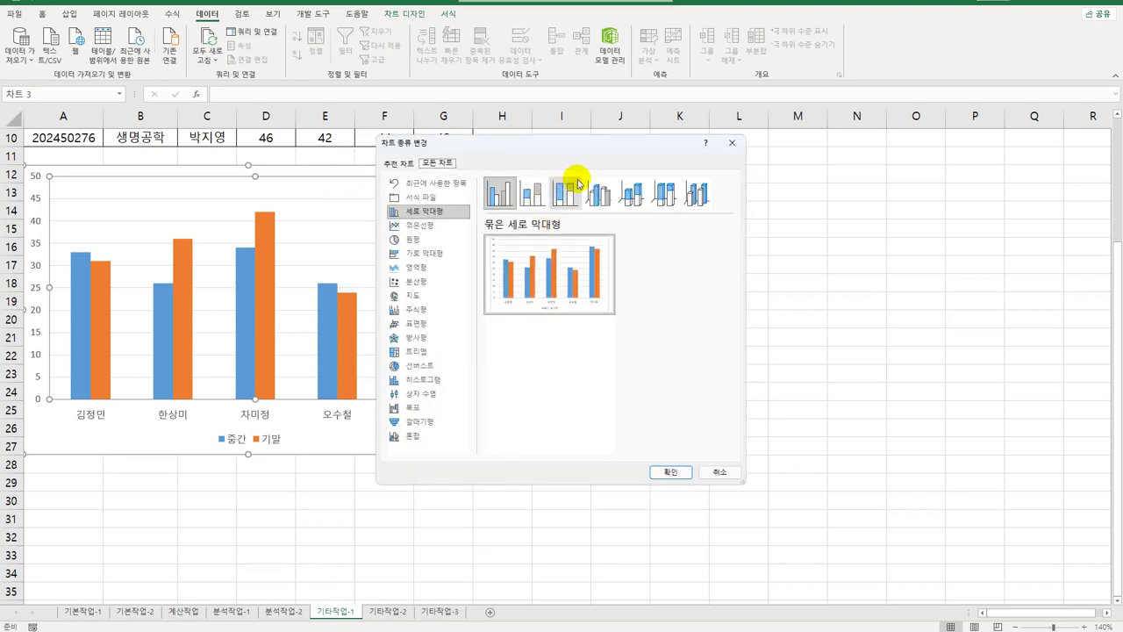
left_click(633, 194)
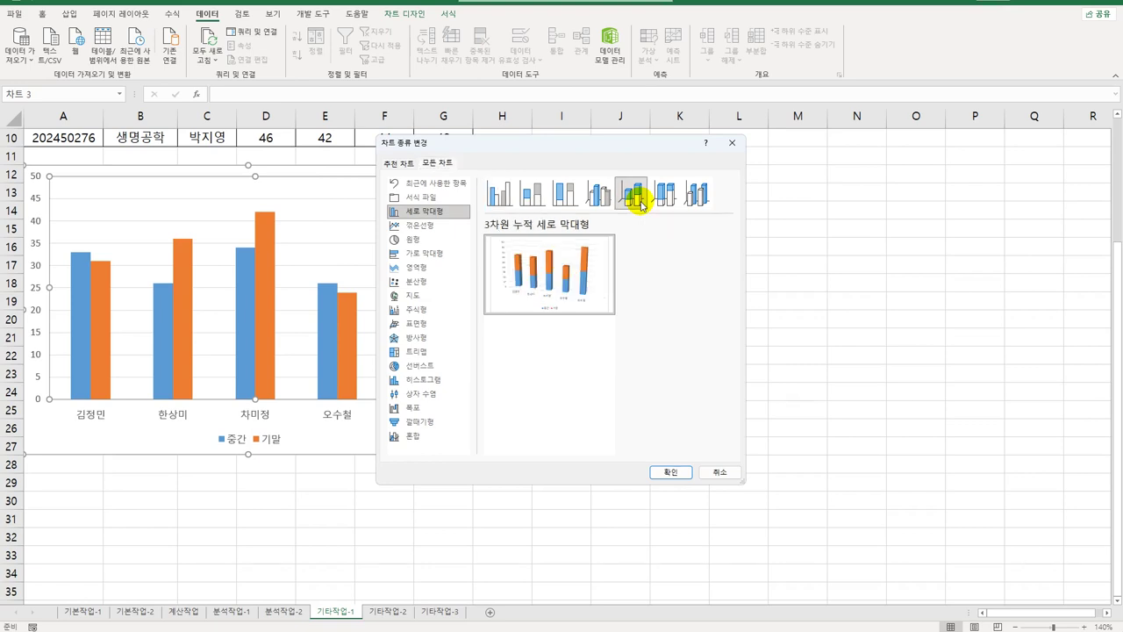
left_click(660, 472)
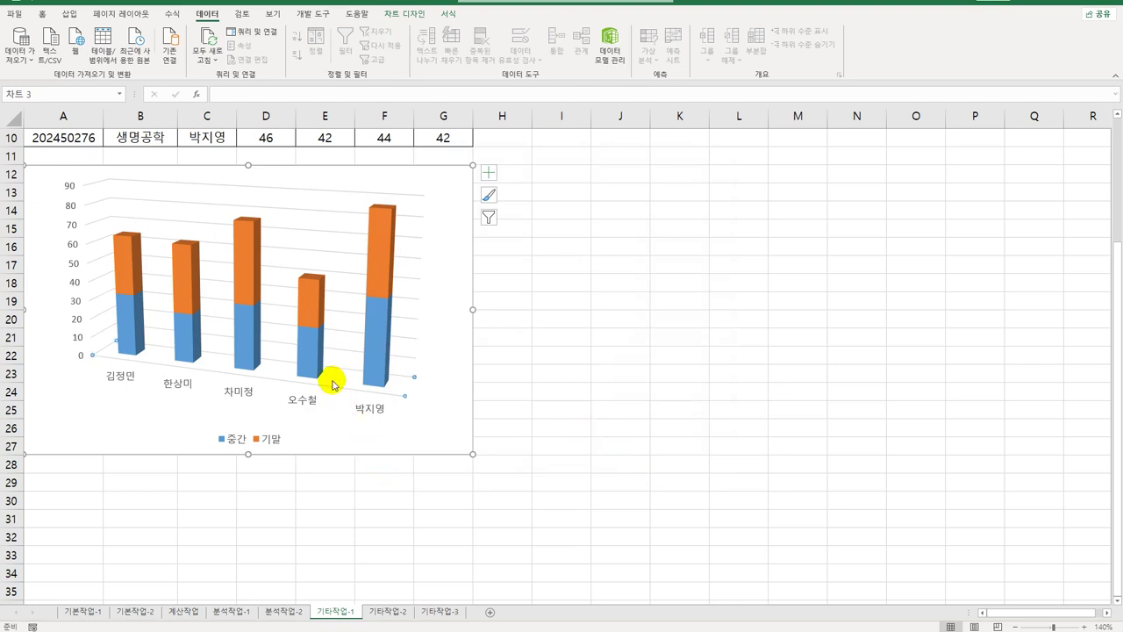
Fill the chart's floor (밑면) with the theme color 흰색, 배경 1, 5% darker.
right_click(333, 384)
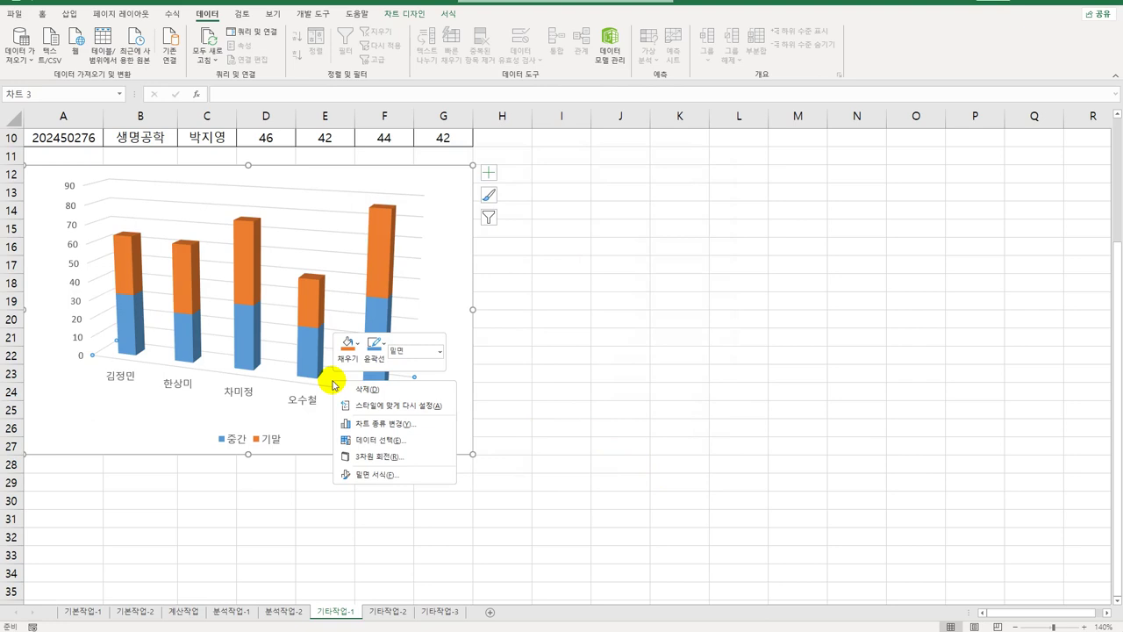
left_click(391, 477)
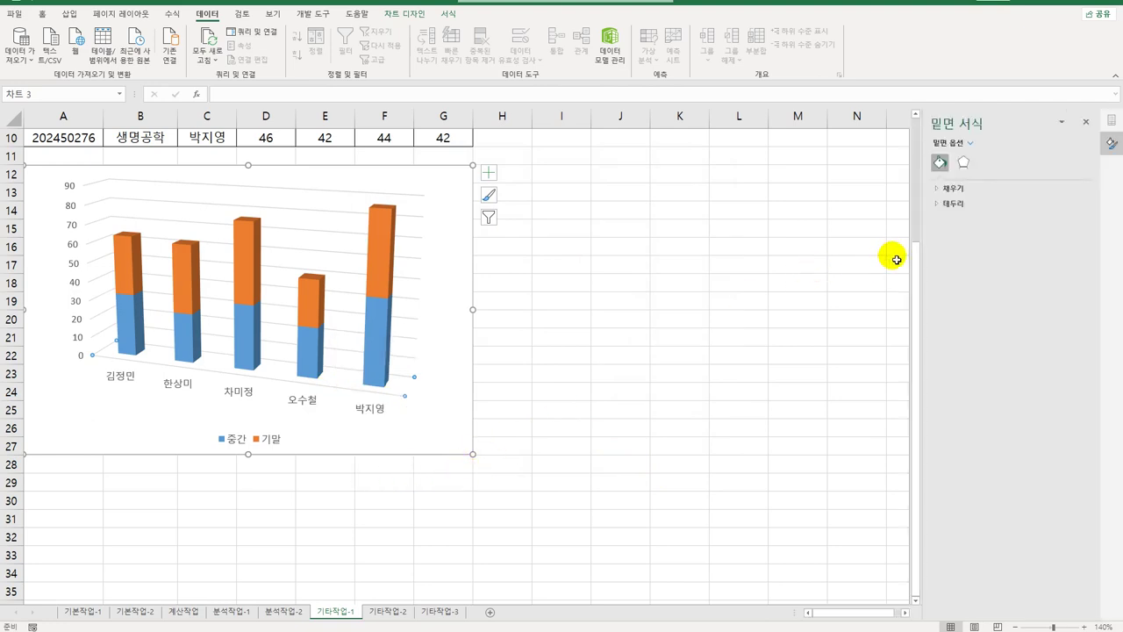
left_click(955, 190)
left_click(1071, 294)
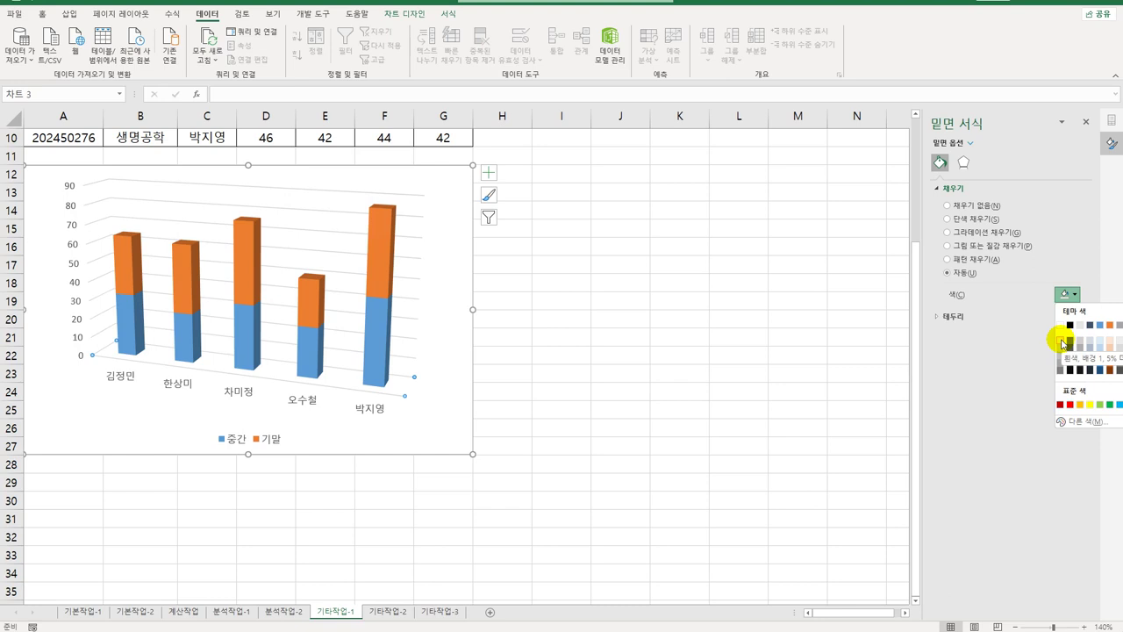
left_click(1063, 343)
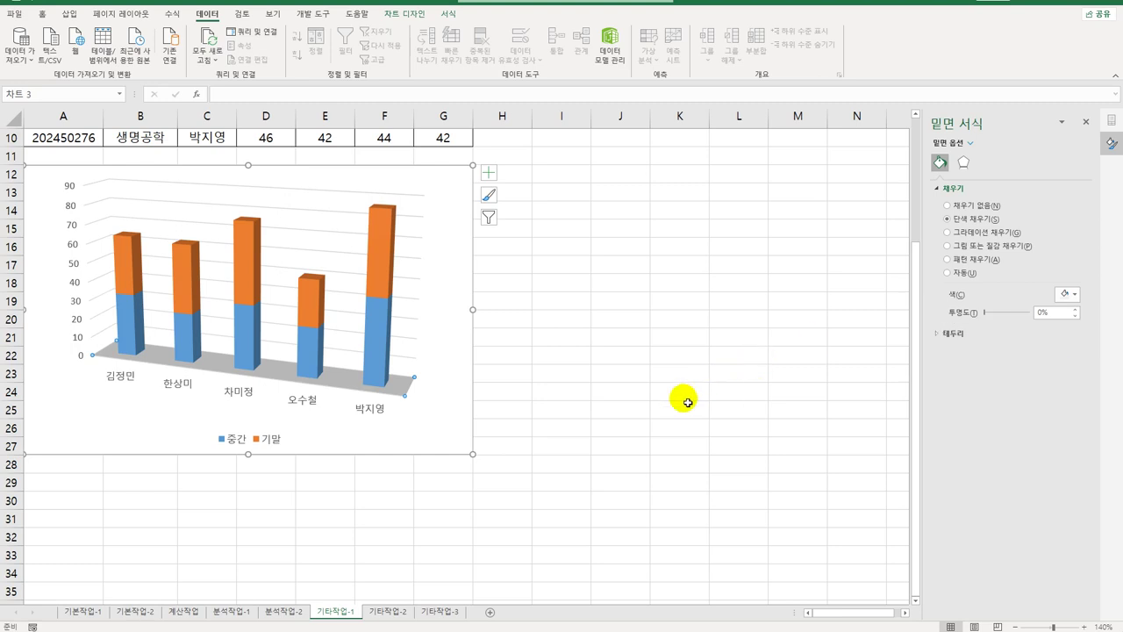
Remove the chart's primary major horizontal gridlines (기본 주 가로).
left_click(488, 173)
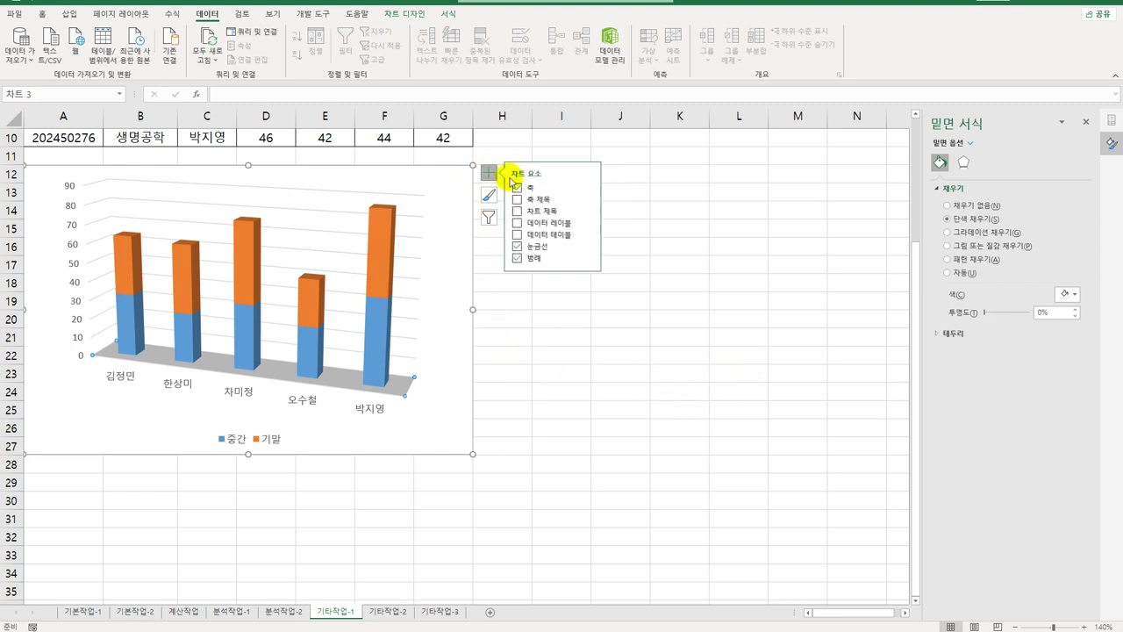
left_click(584, 245)
left_click(613, 252)
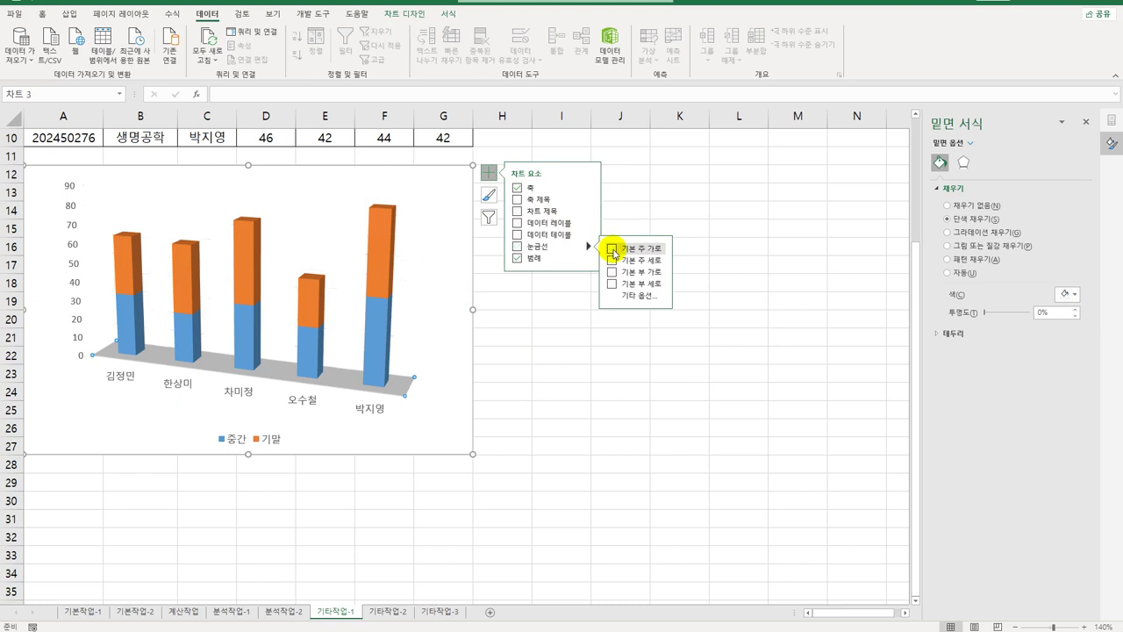
left_click(538, 200)
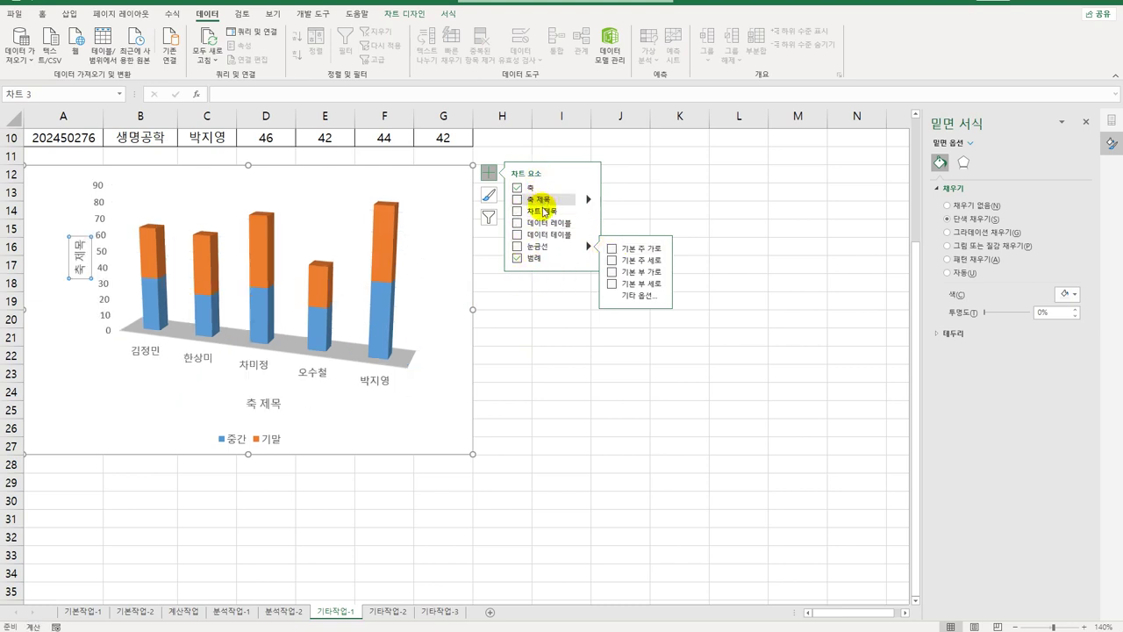
left_click(538, 200)
Add a chart title and link its text to cell A1 of the 기타작업-1 sheet.
left_click(544, 211)
left_click(274, 95)
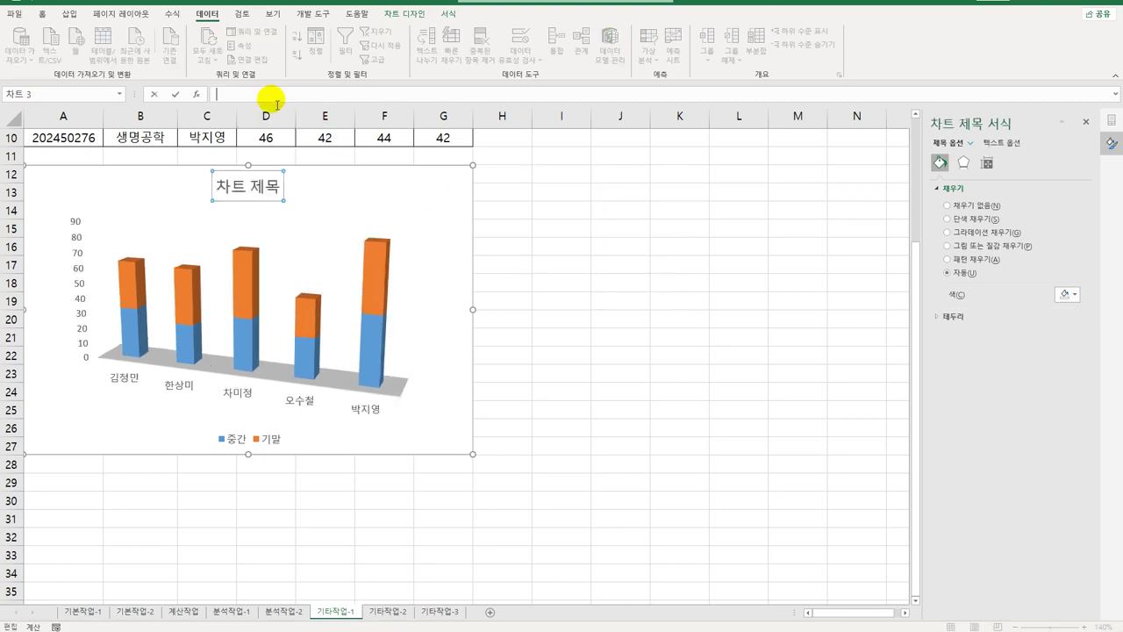
type("=")
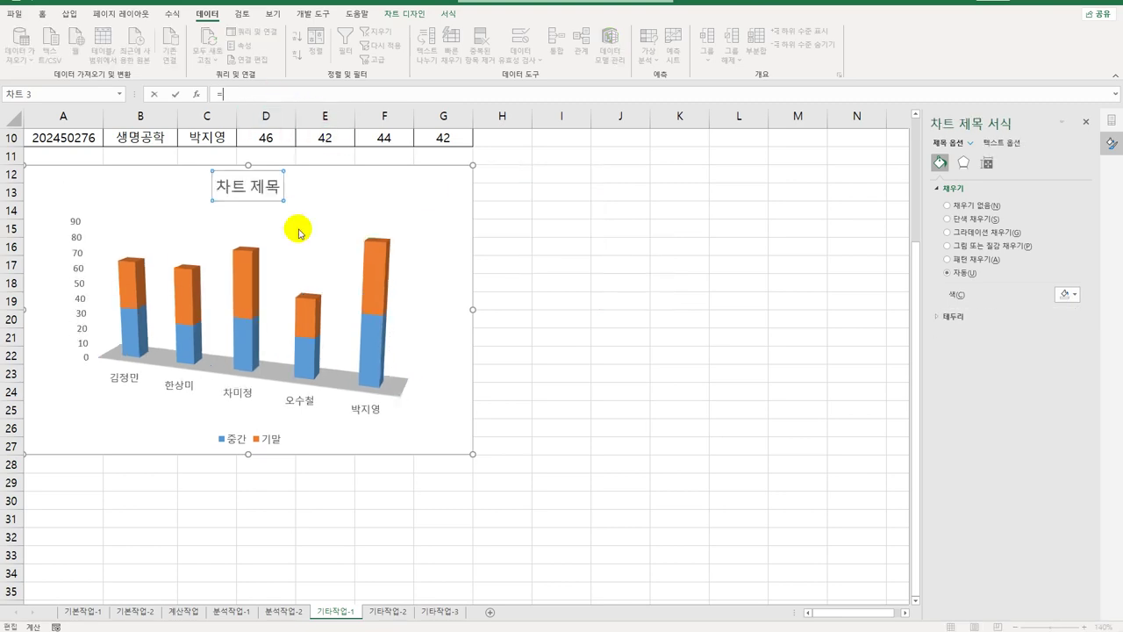
scroll(281, 218, "up", 3)
left_click(77, 145)
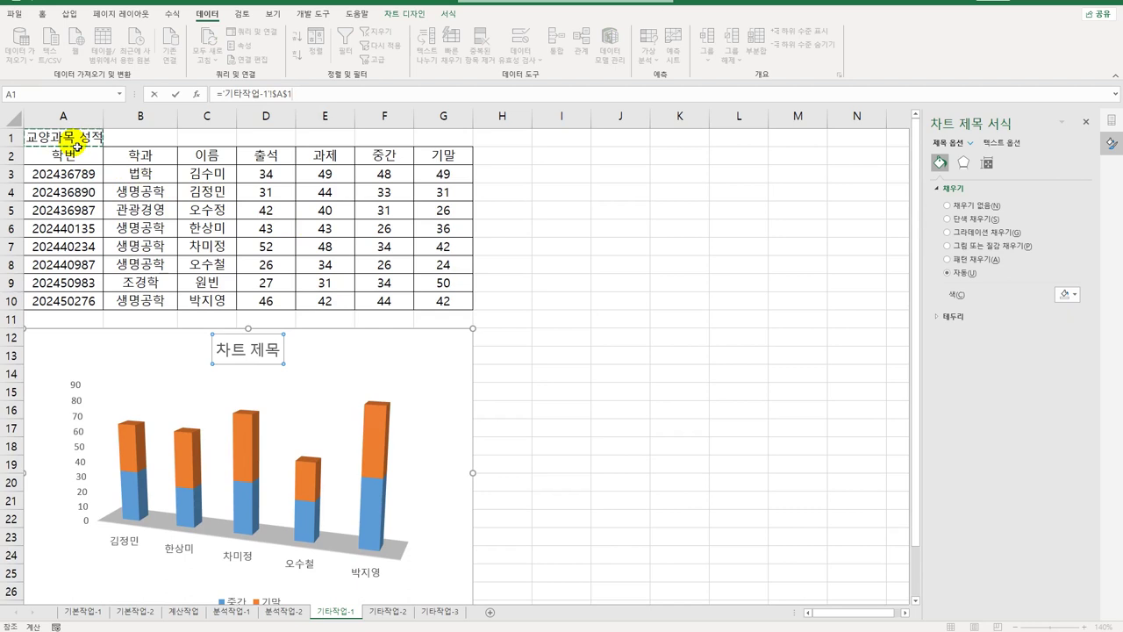
key("Return")
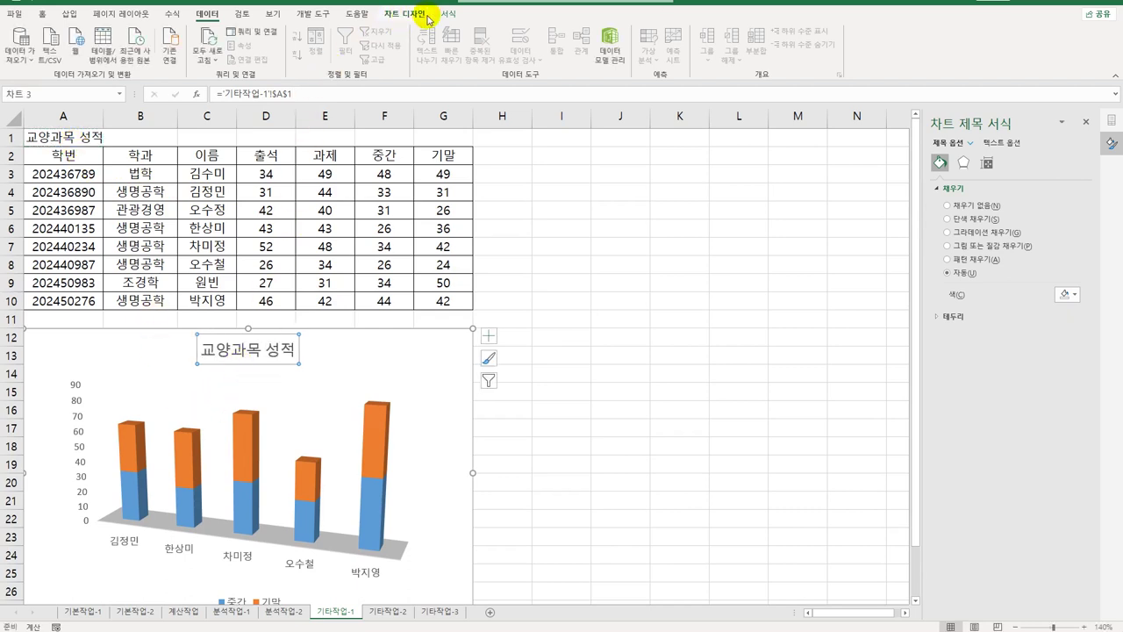
Apply the light blue gradient shape style from the fourth row of the theme styles to the chart title.
left_click(445, 13)
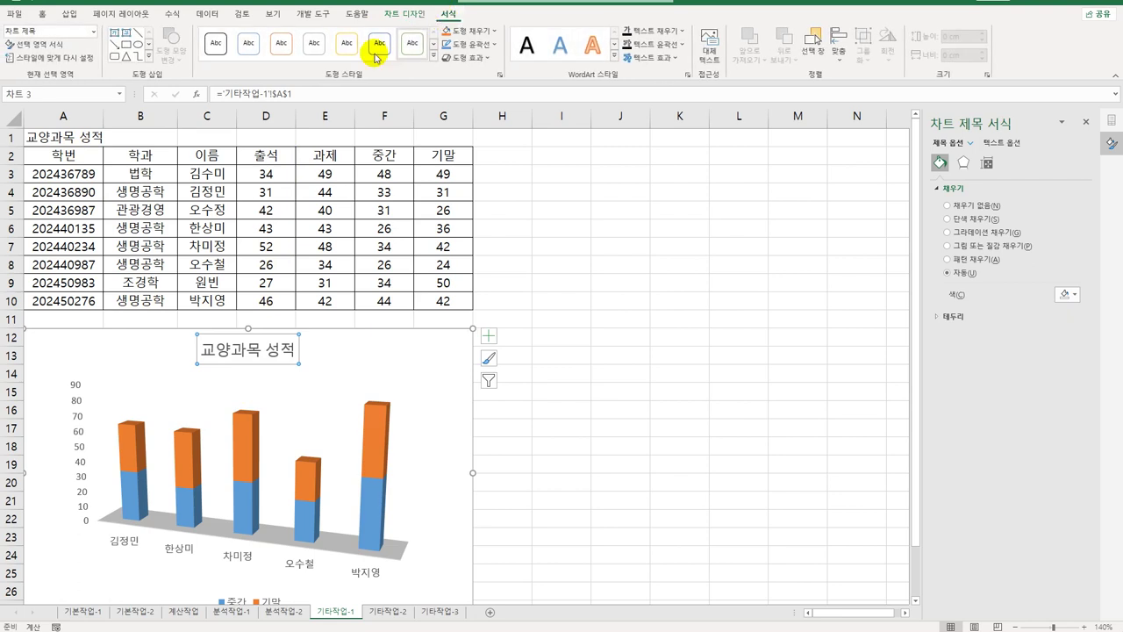
left_click(433, 55)
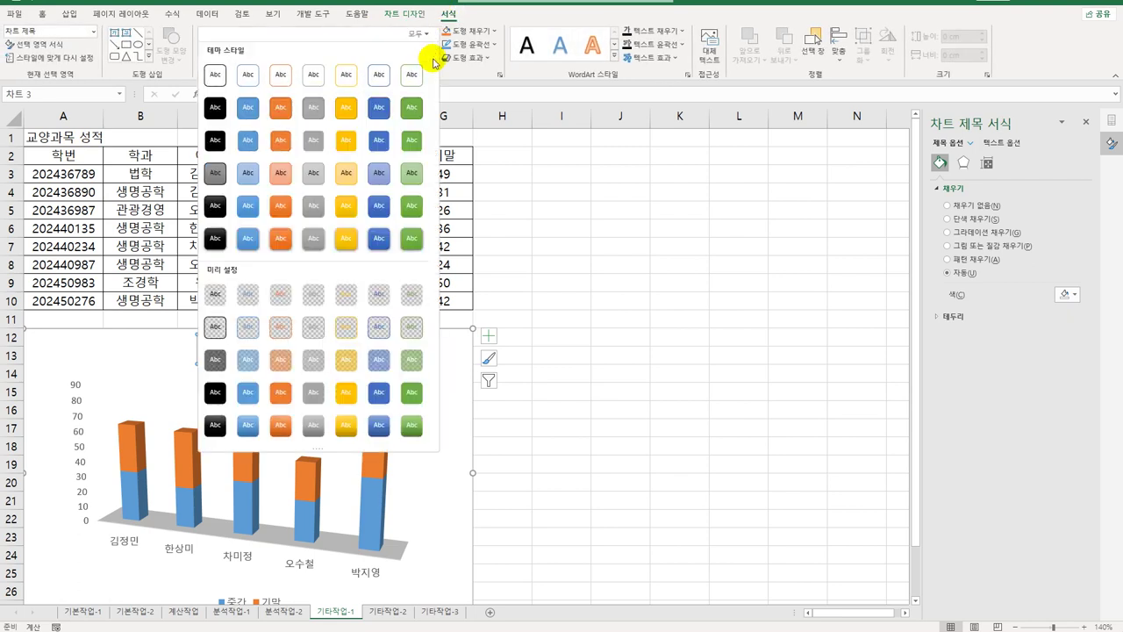
left_click(250, 173)
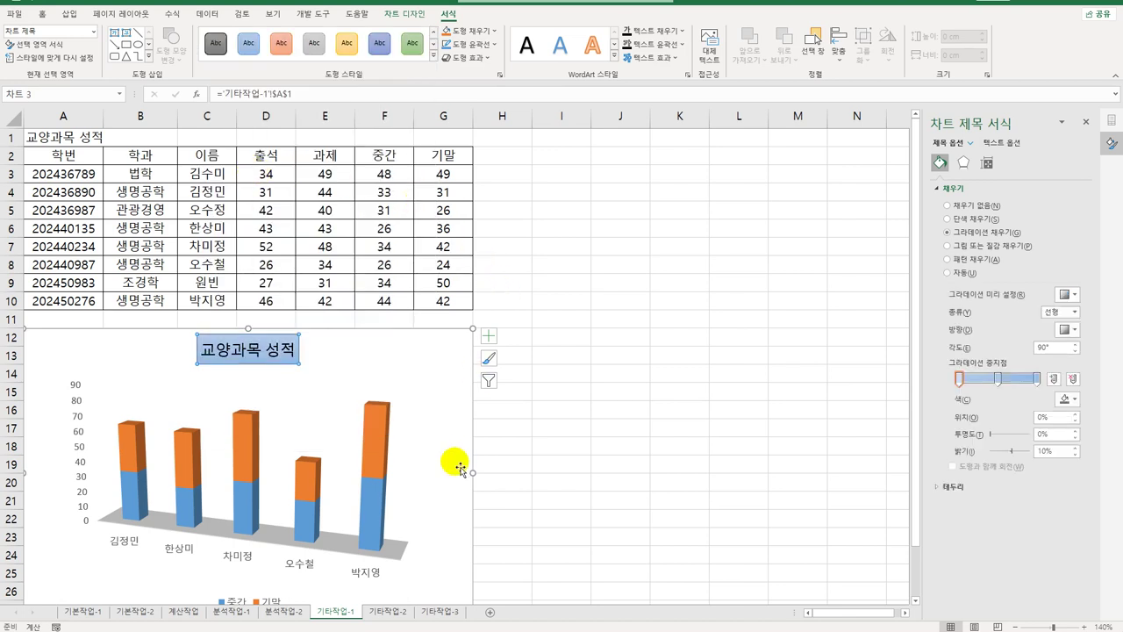
Turn on right-angle axes (직각으로 축 고정) in the chart's 3-D rotation settings.
right_click(375, 431)
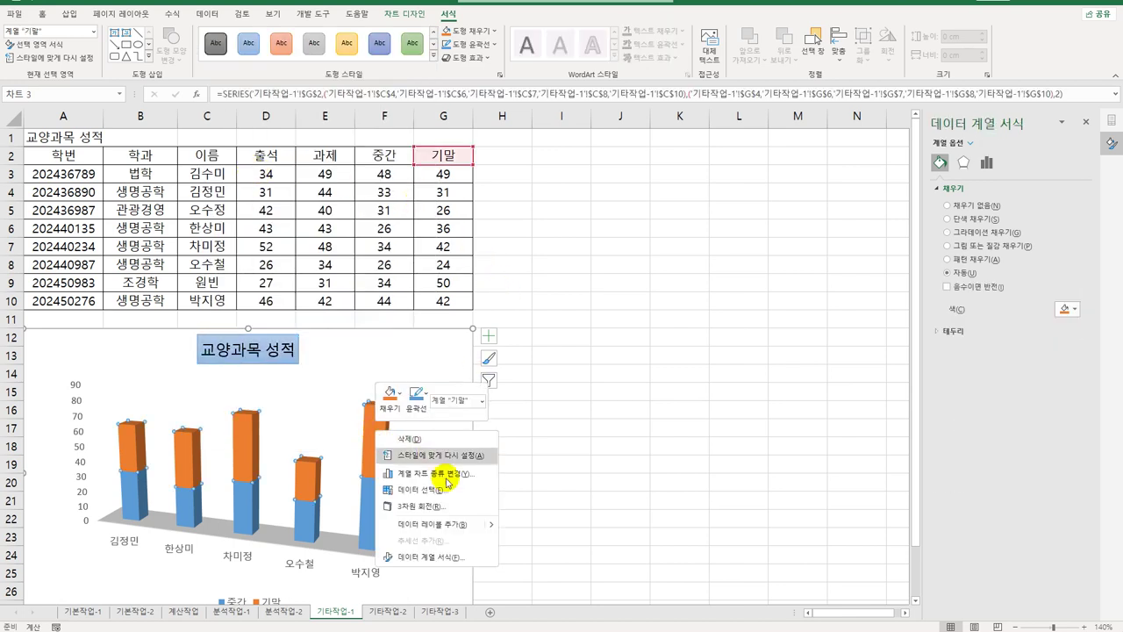
left_click(452, 508)
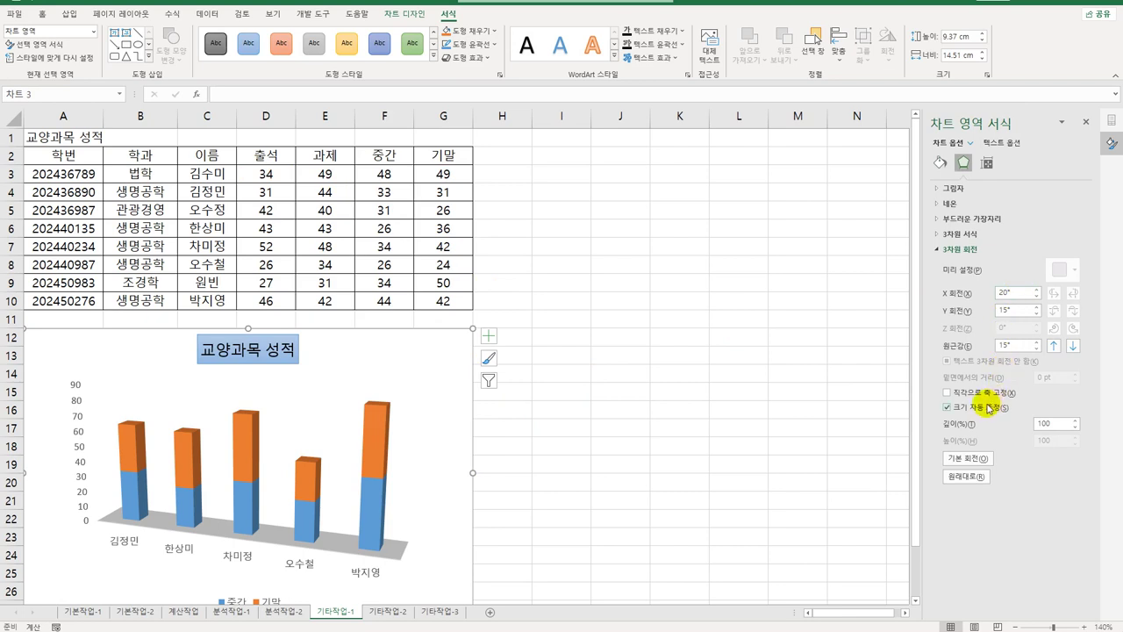
left_click(974, 392)
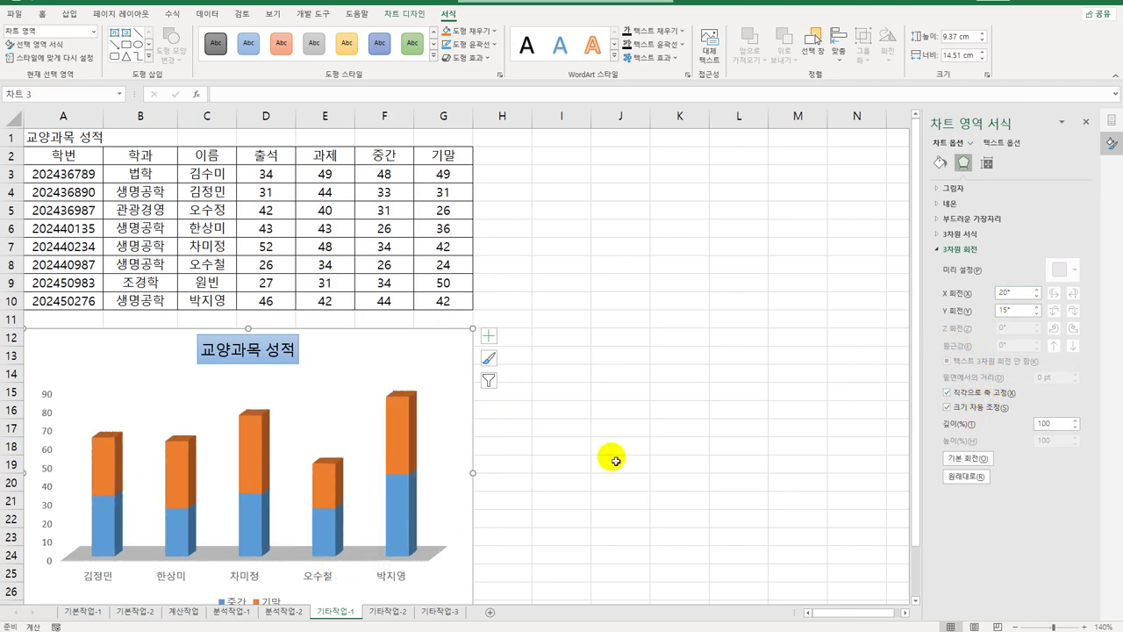
Set the data series' gap depth (간격 깊이) to 100% and gap width (간격 너비) to 200%.
left_click(391, 428)
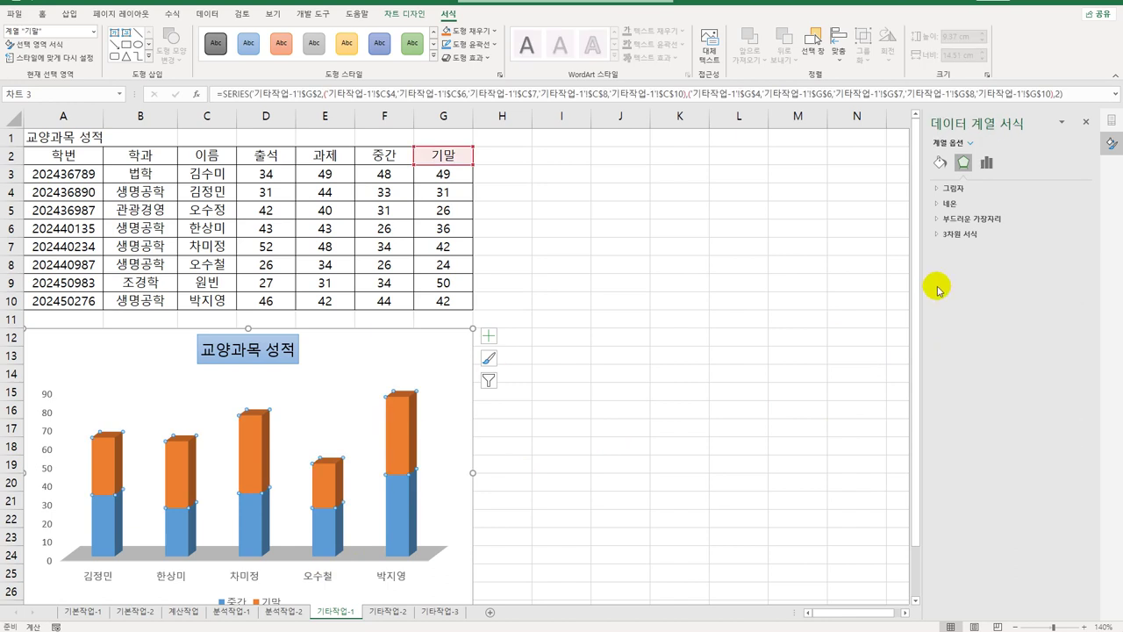
left_click(987, 163)
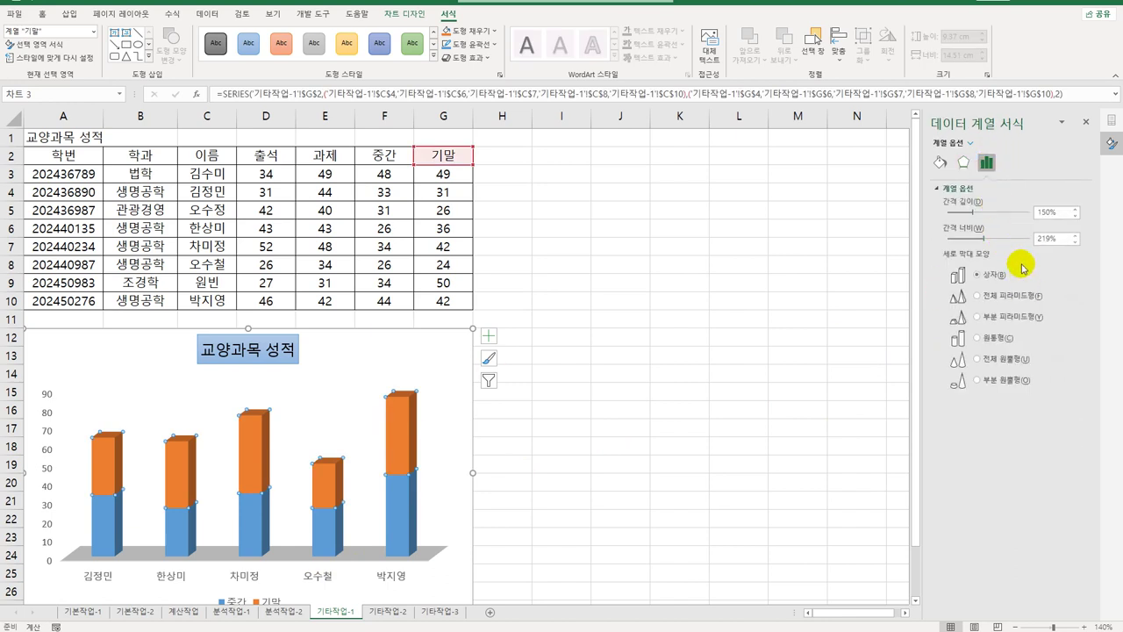
left_click_drag(1058, 212, 995, 206)
type("100")
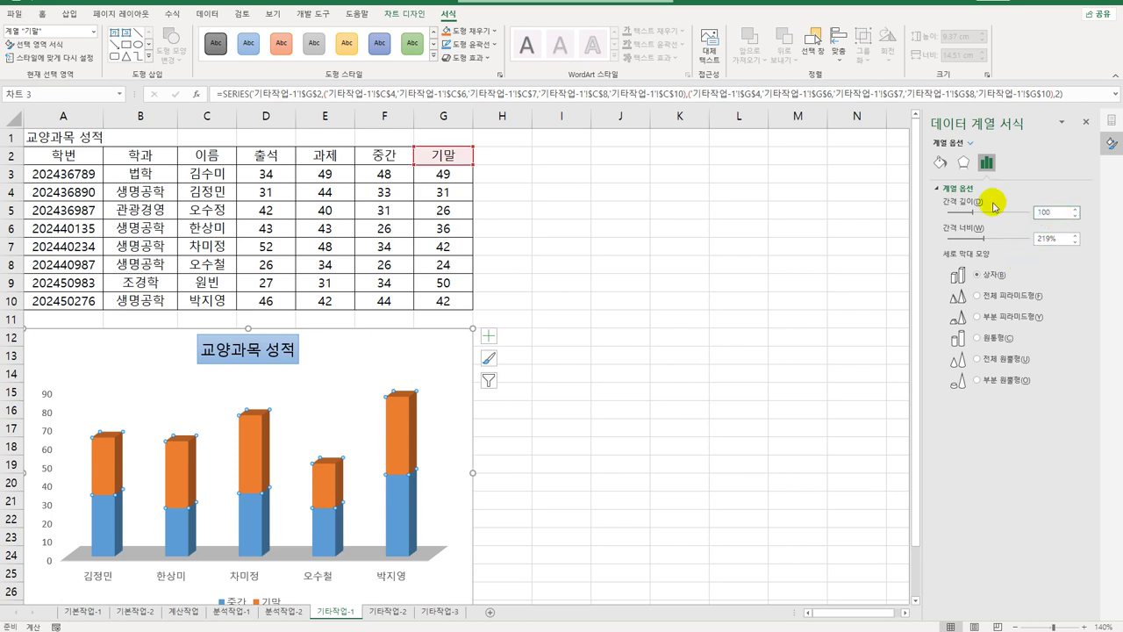
left_click_drag(1059, 238, 1010, 234)
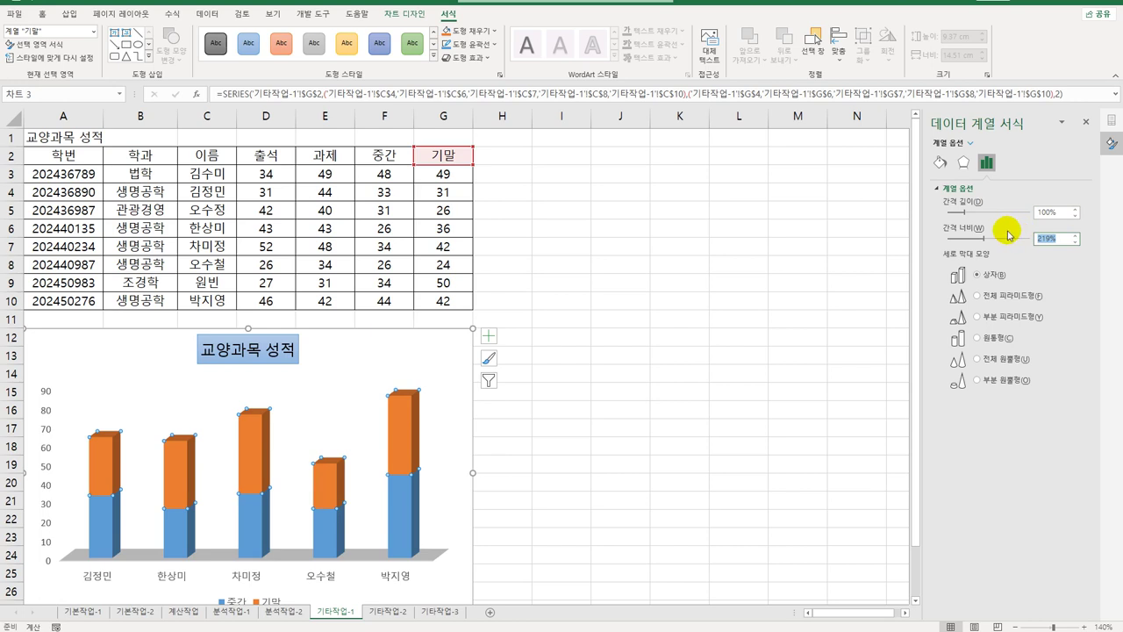
type("200")
key("Return")
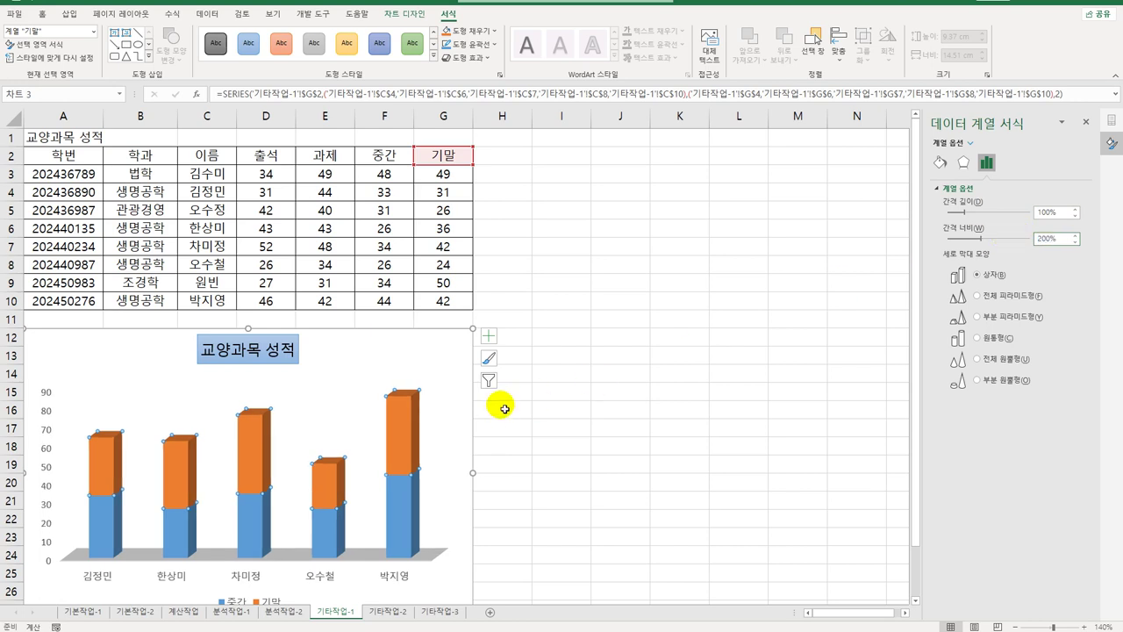
Set the major tick marks (주 눈금) of the chart's vertical value axis to 교차.
left_click(45, 395)
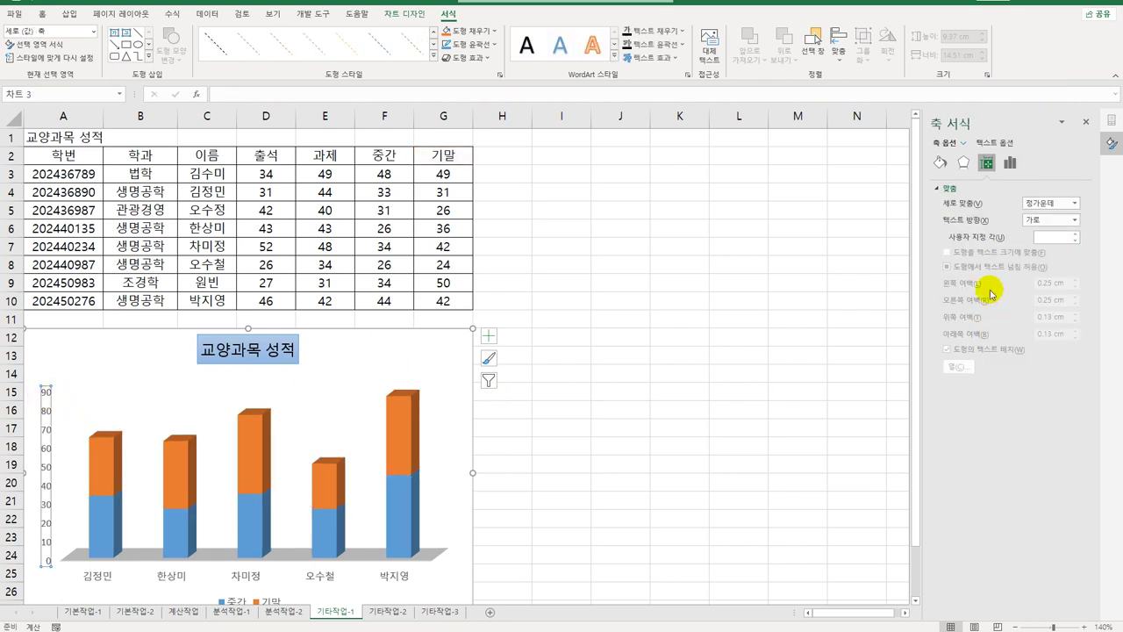
left_click(1010, 162)
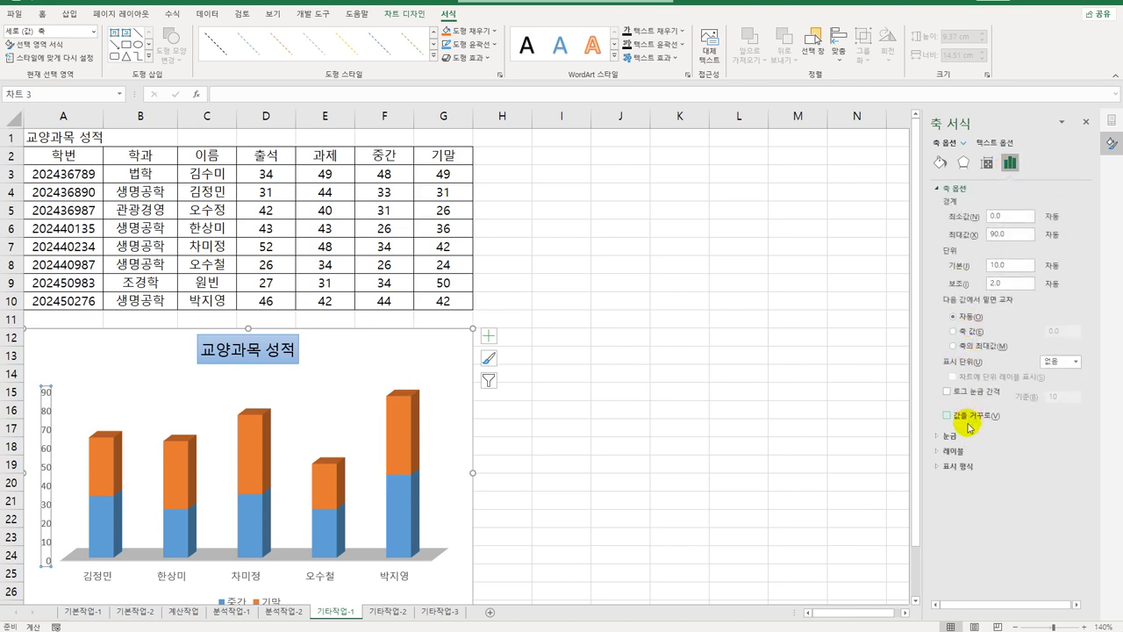
left_click(950, 435)
left_click(1073, 451)
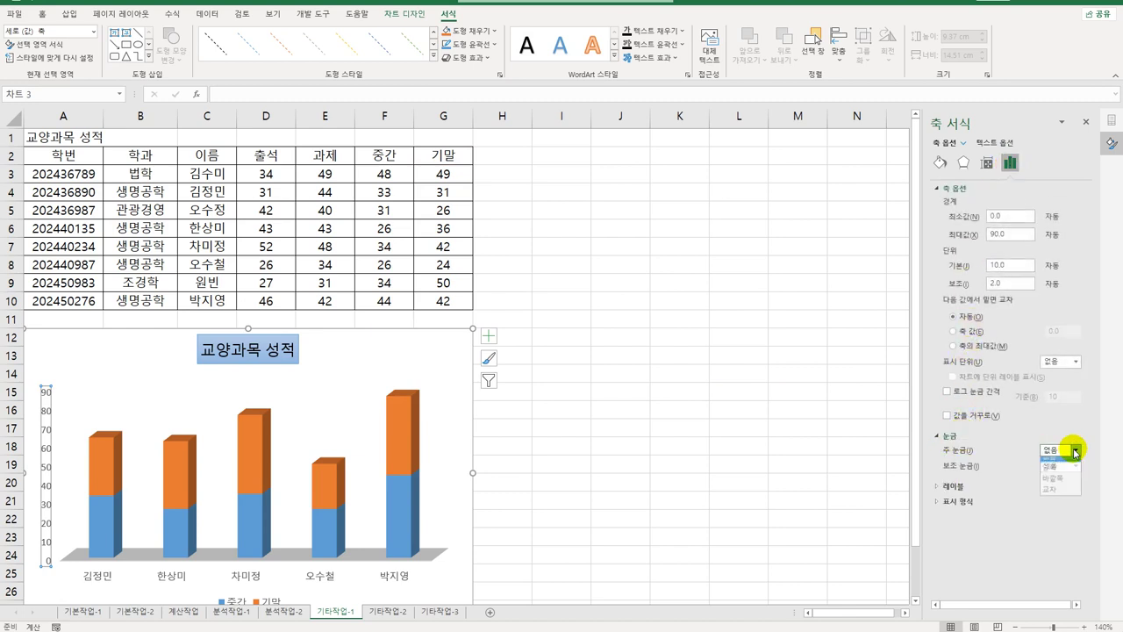
left_click(1058, 499)
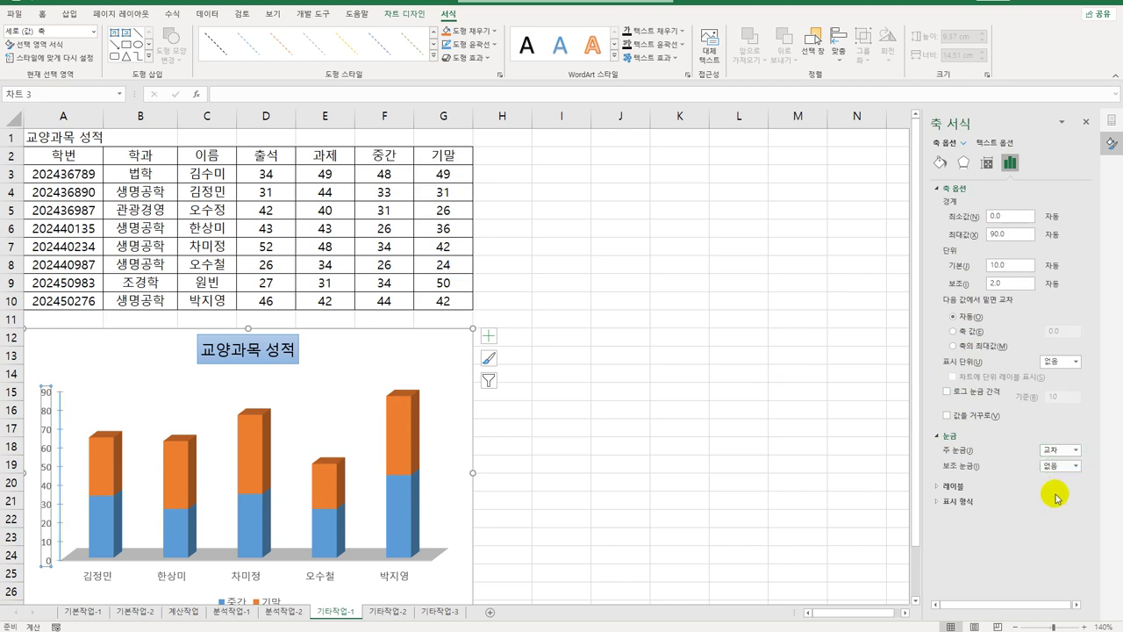
Apply the blue glow from the first row of the glow variations (네온 변형) to the chart area and deselect the chart.
left_click(467, 344)
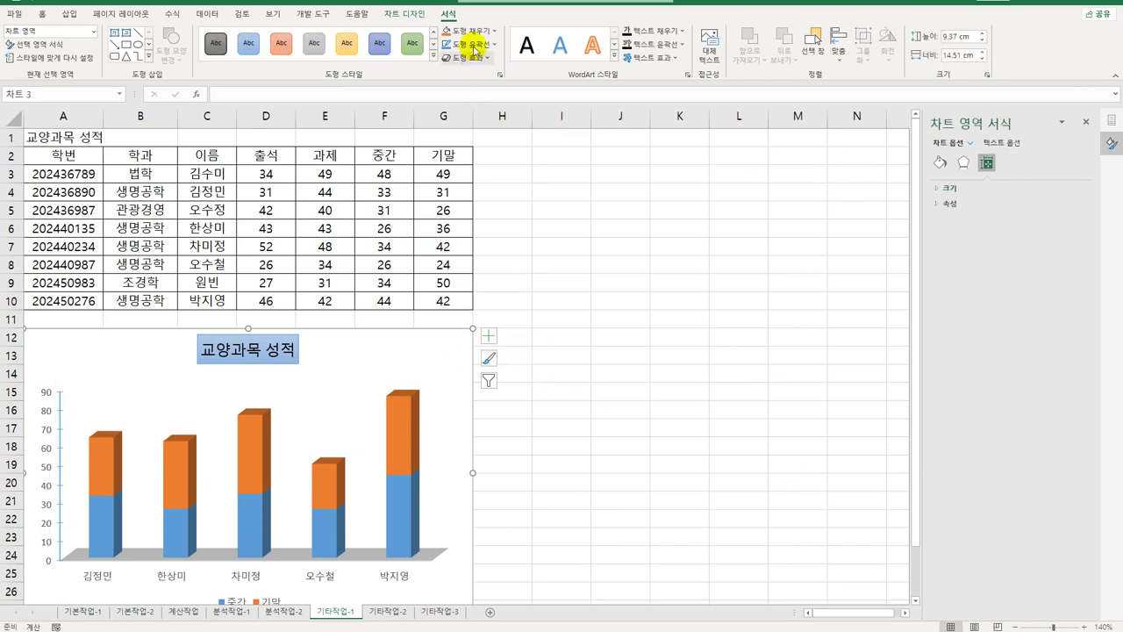
left_click(465, 57)
mouse_move(518, 173)
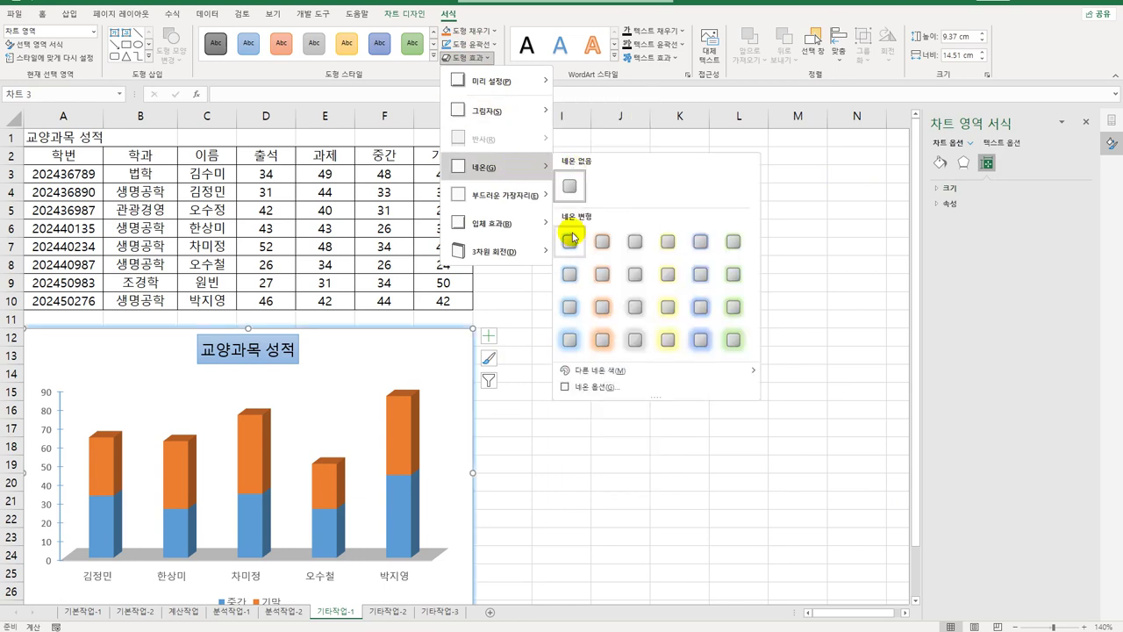
left_click(572, 237)
left_click(622, 341)
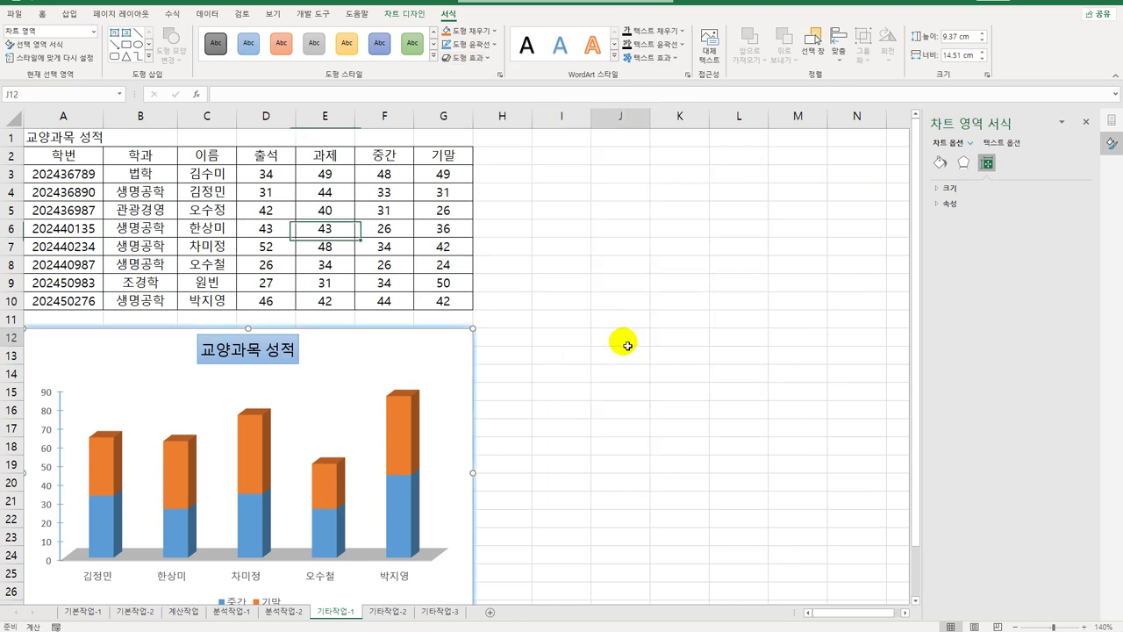
scroll(622, 340, "down", 3)
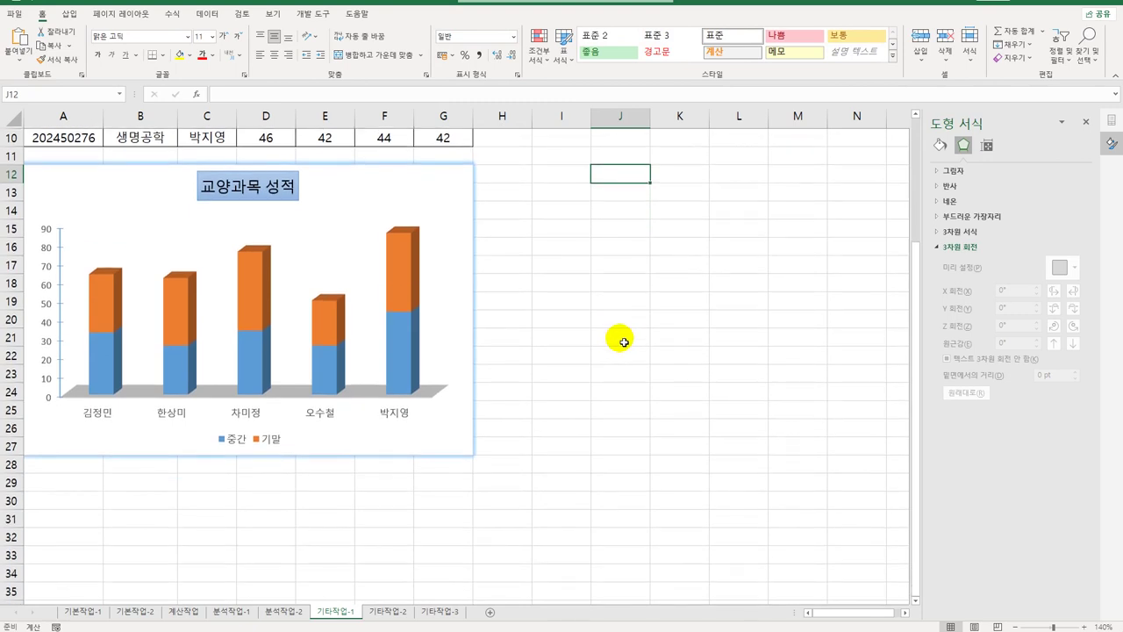
left_click(555, 354)
On the 기타작업-2 sheet, close the format pane and insert a form control button covering cells N2:O3.
left_click(379, 611)
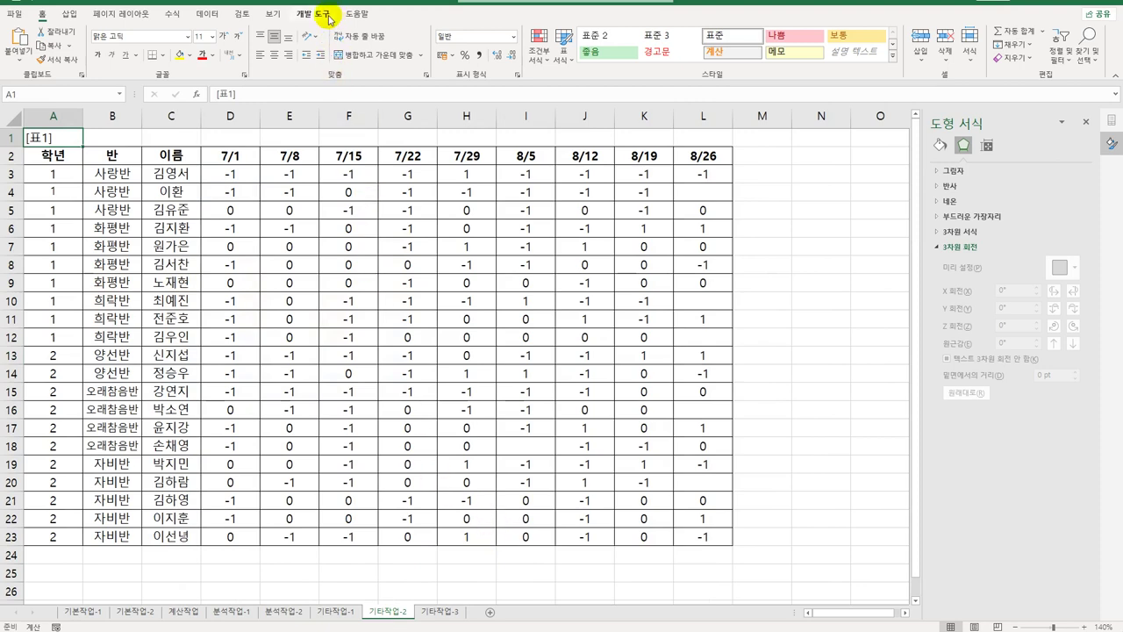
left_click(1089, 124)
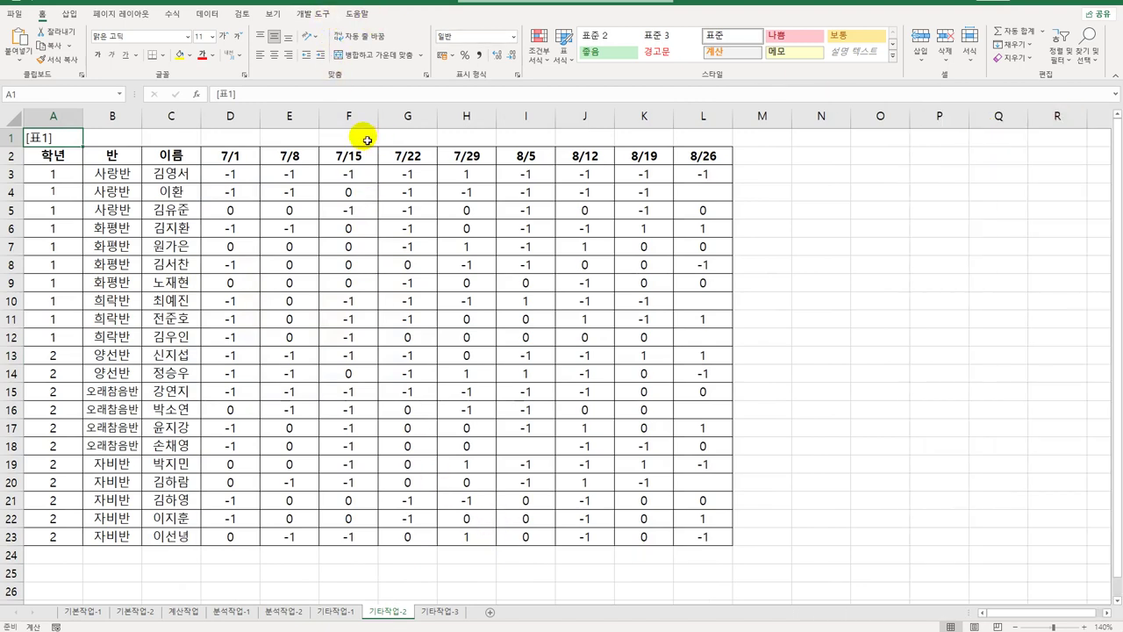
left_click(314, 14)
left_click(246, 63)
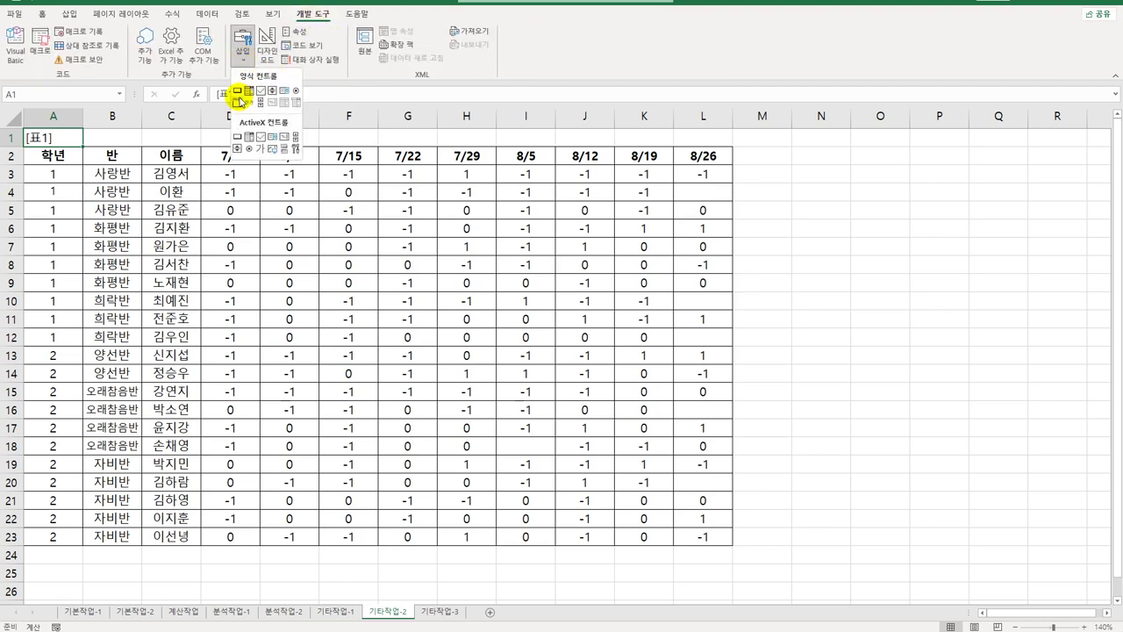
left_click(239, 93)
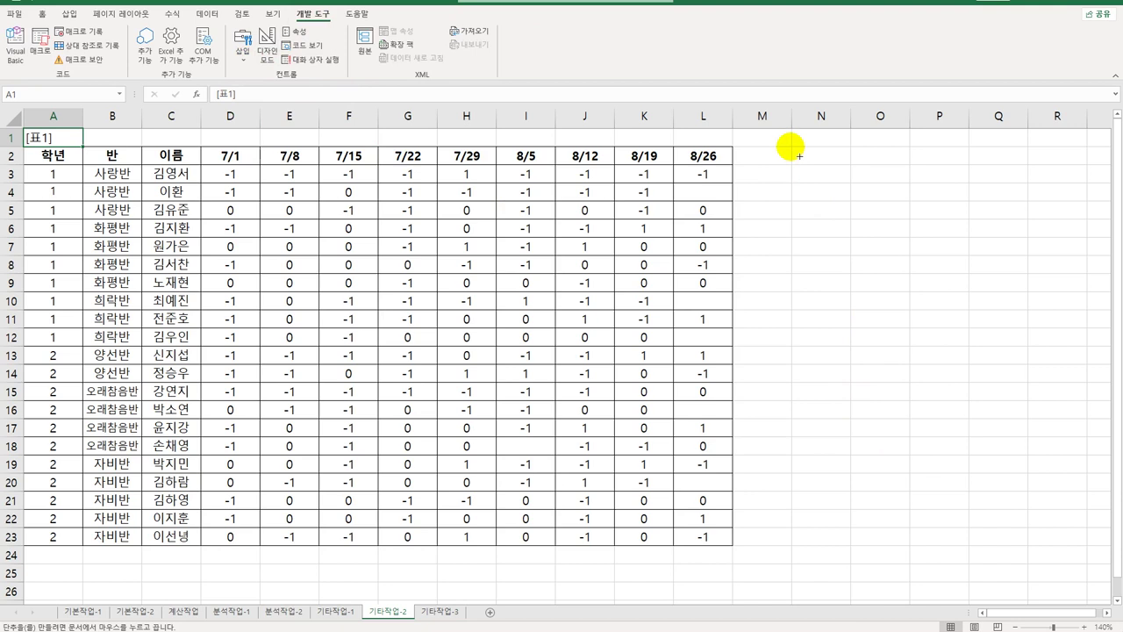
left_click_drag(799, 156, 897, 182)
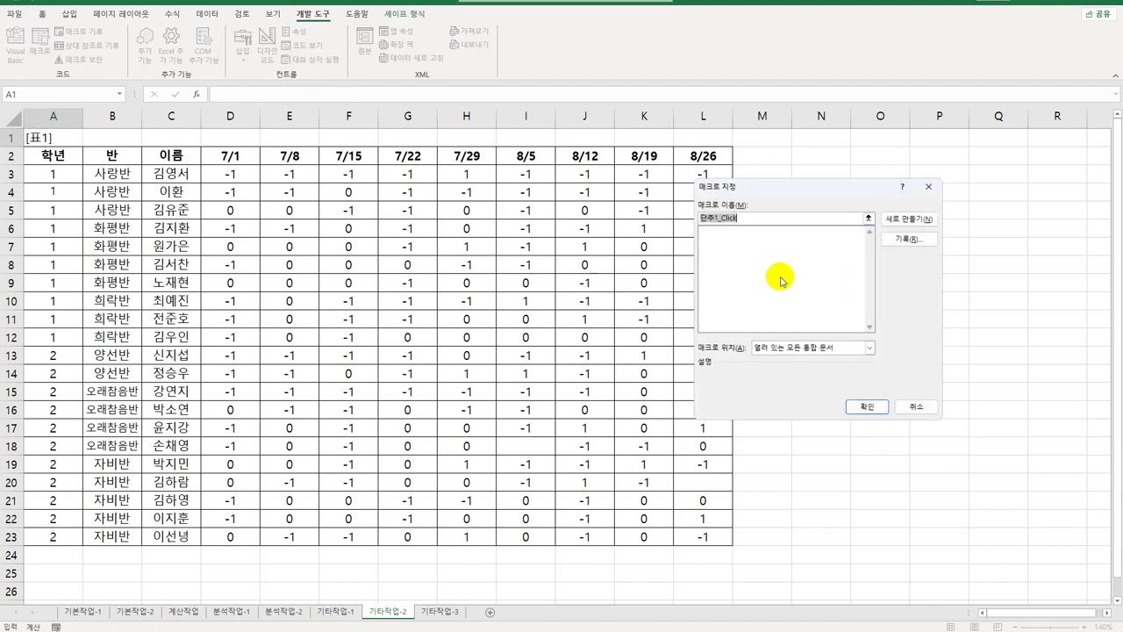
Name the button's macro 서식7월 and start recording it in the current workbook (현재 통합 문서).
type("ㅕ")
key("BackSpace")
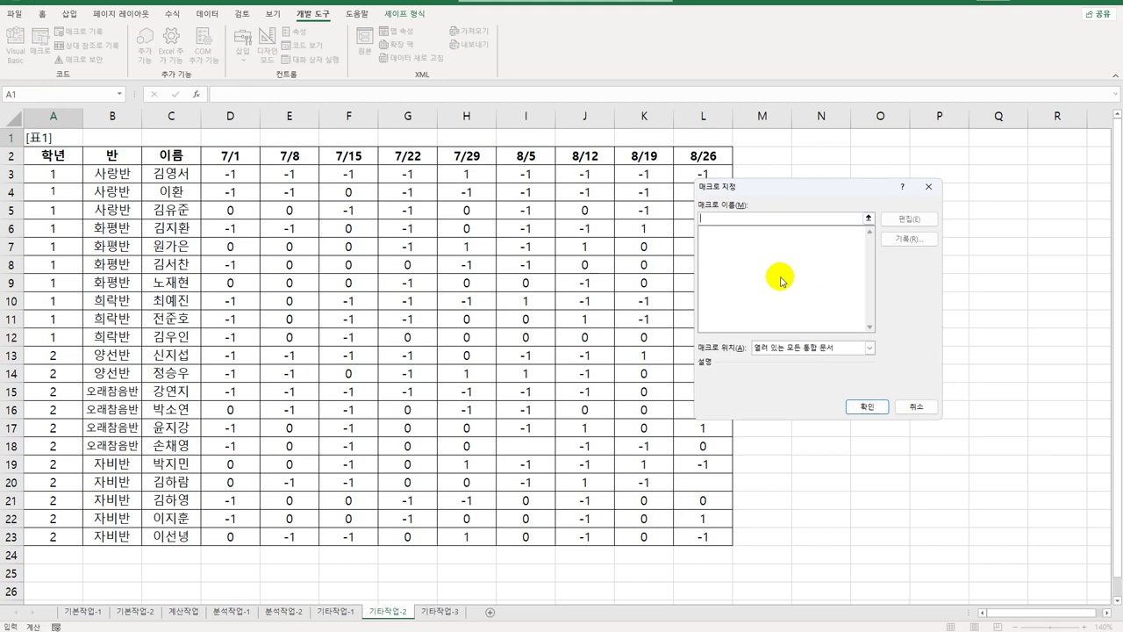
type("서식")
type("7ㅎ")
left_click(907, 239)
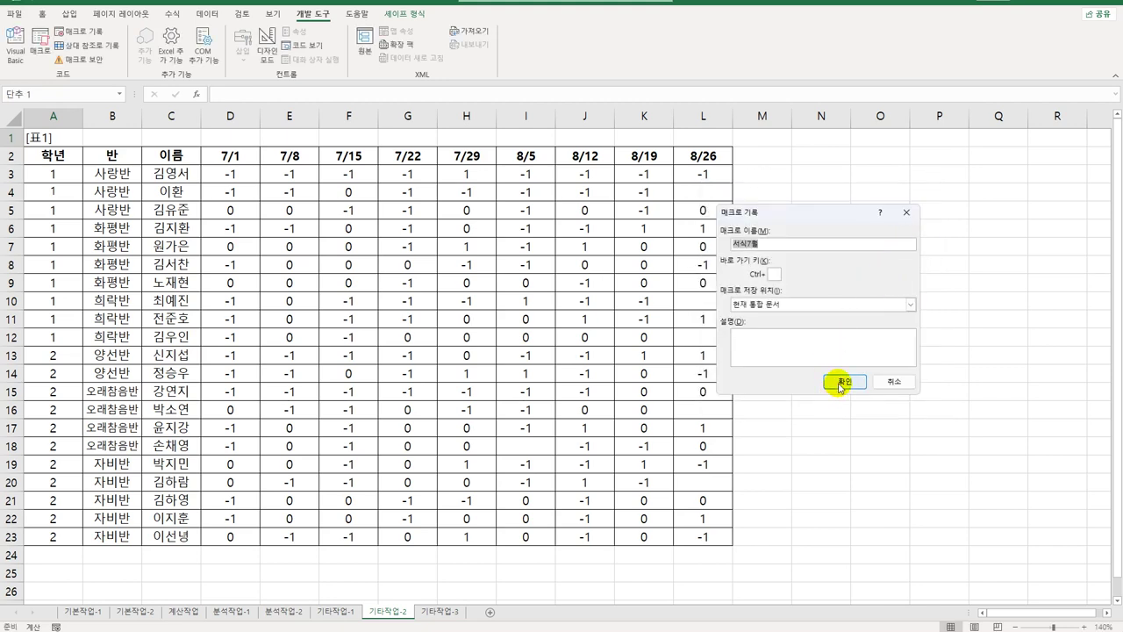
left_click(840, 383)
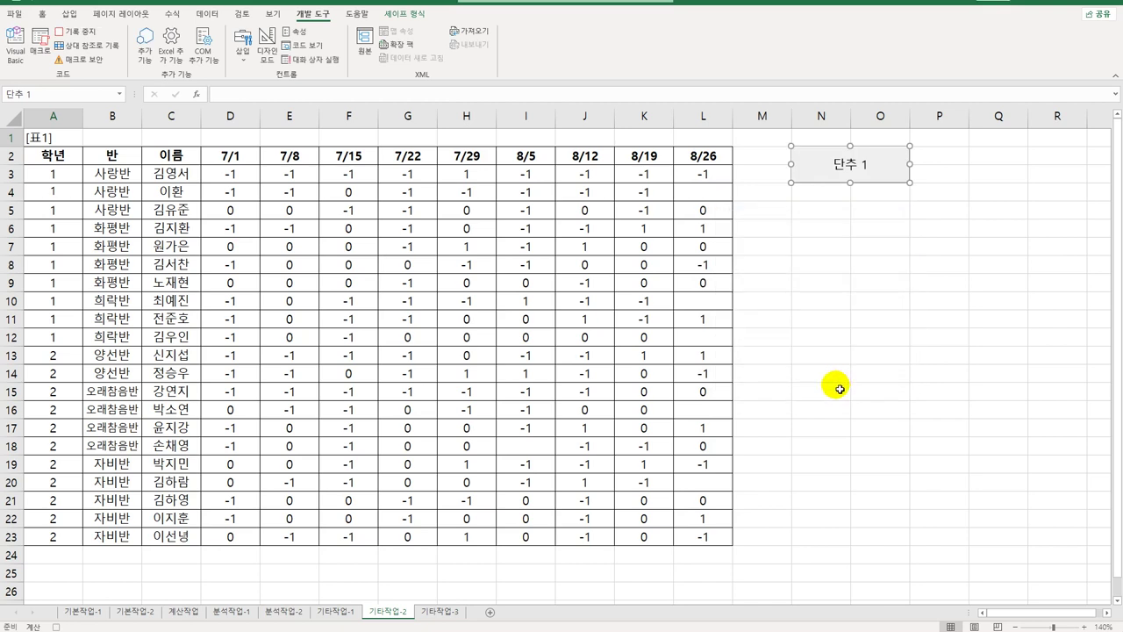
Apply the custom number format [=0]"●";"";"" to the July attendance cells D3:H23.
left_click_drag(228, 173, 469, 537)
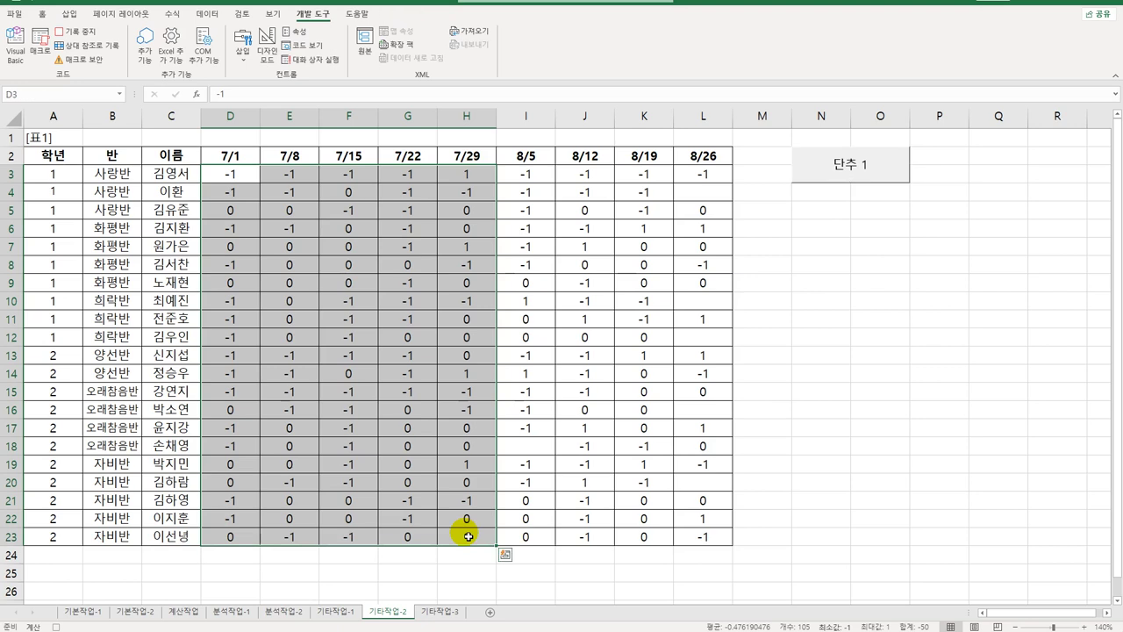
right_click(427, 175)
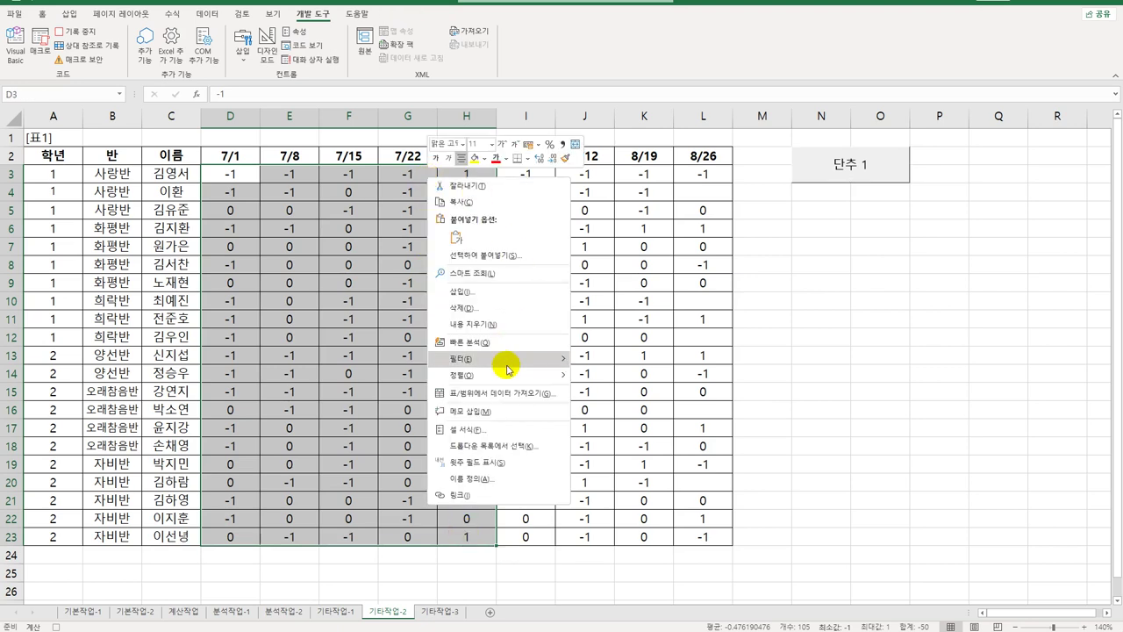
left_click(463, 429)
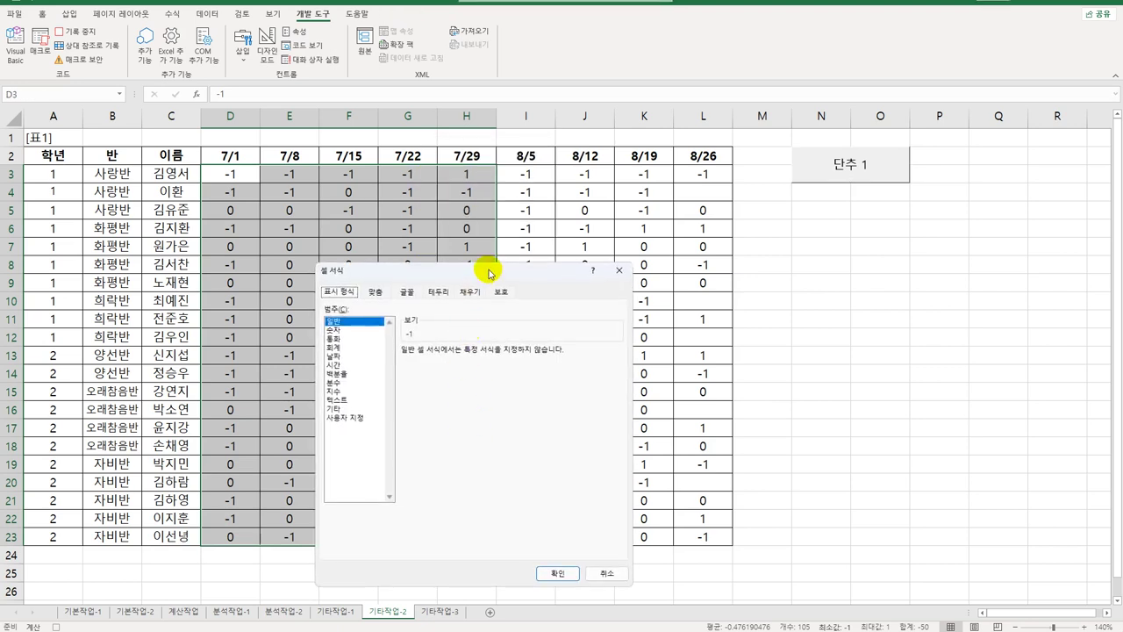
left_click_drag(488, 274, 697, 227)
left_click(553, 369)
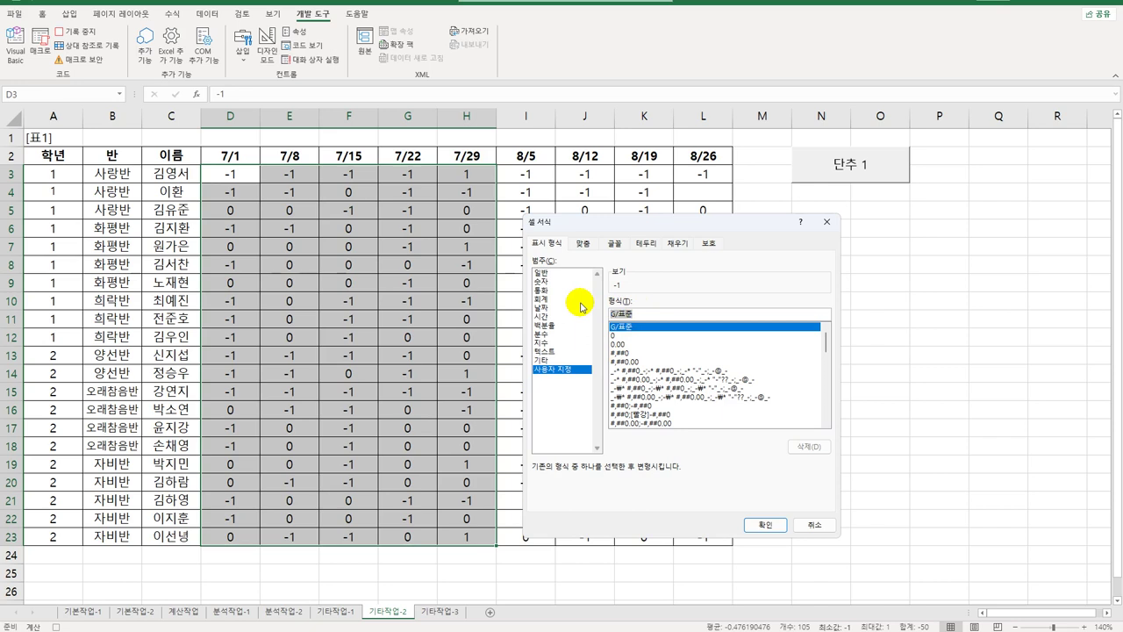
key("BackSpace")
type("[=0]")
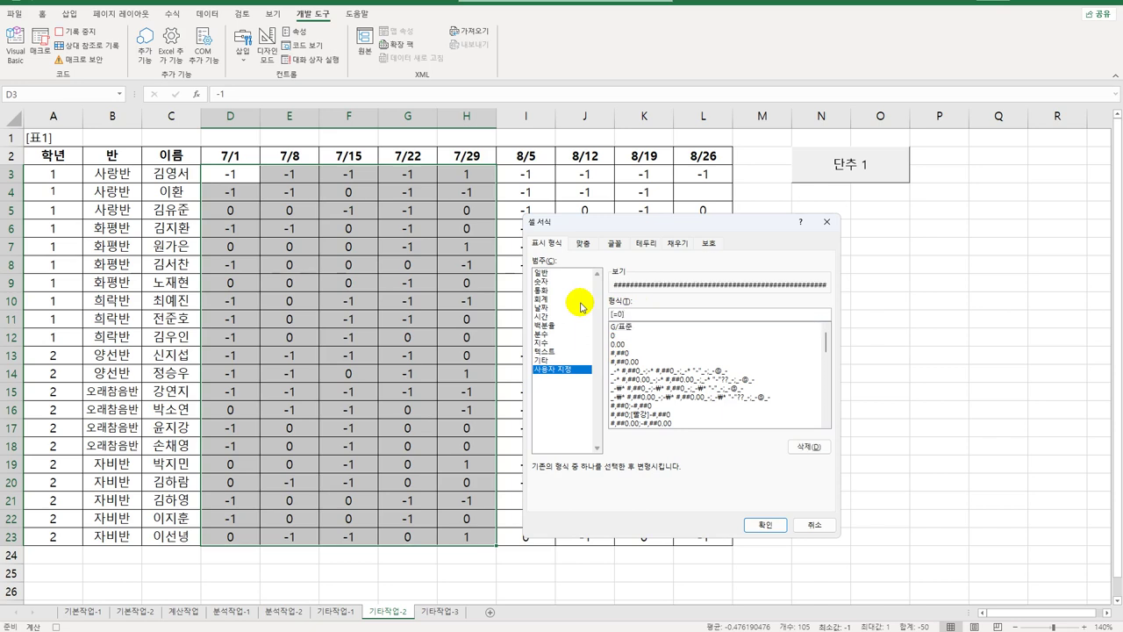
type("\"ㅁ")
key("Hangul_Hanja")
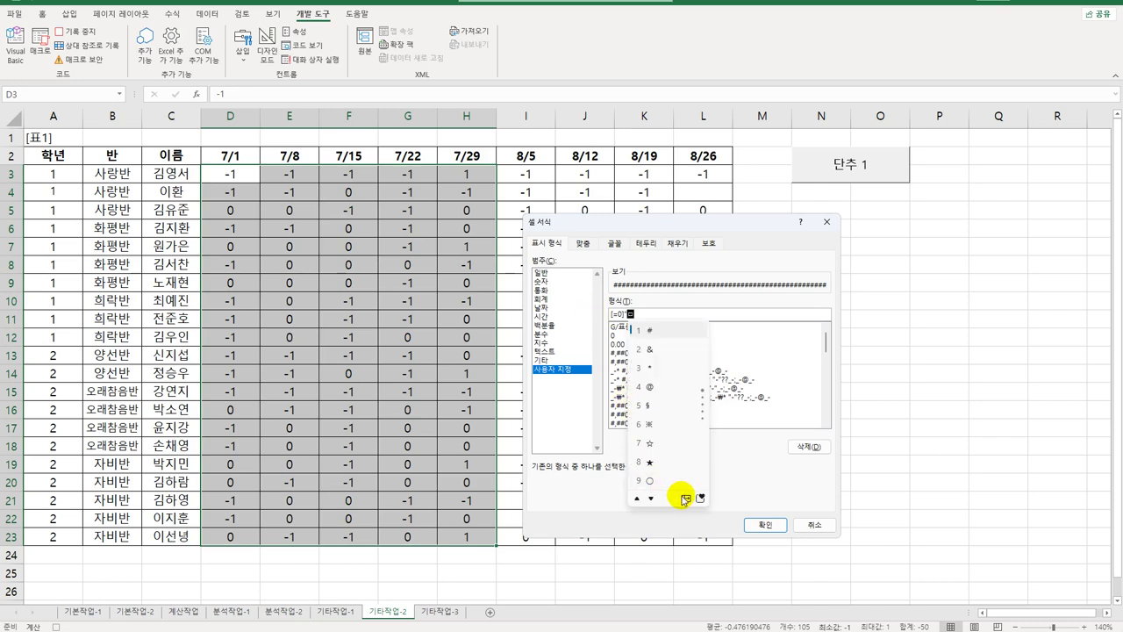
left_click(686, 500)
left_click(712, 340)
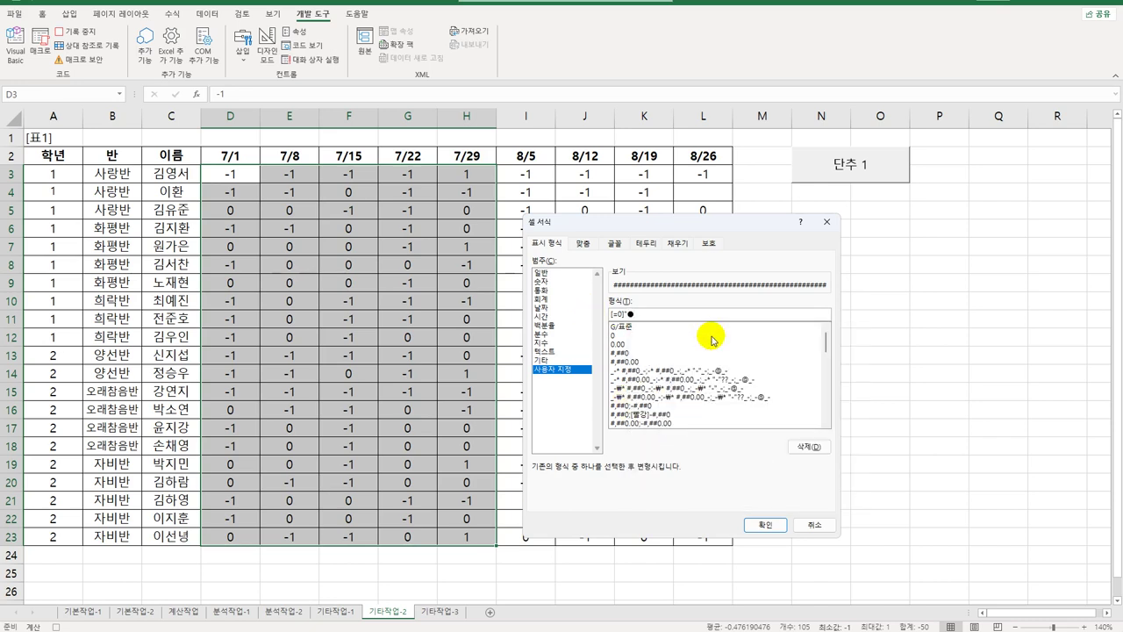
type("\"\";\"")
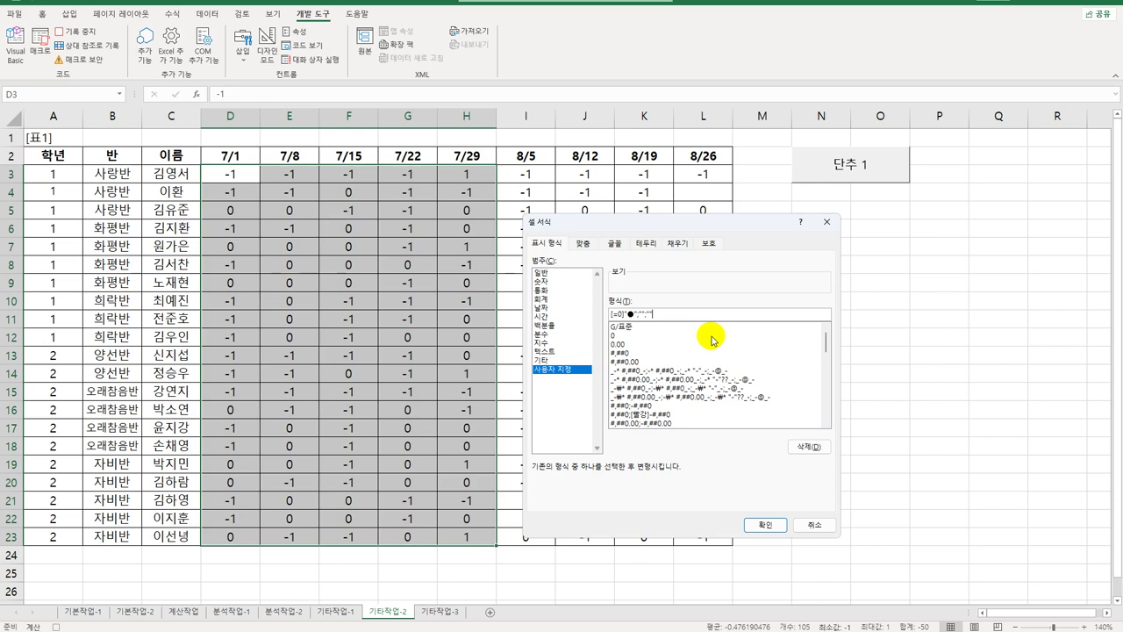
left_click(769, 526)
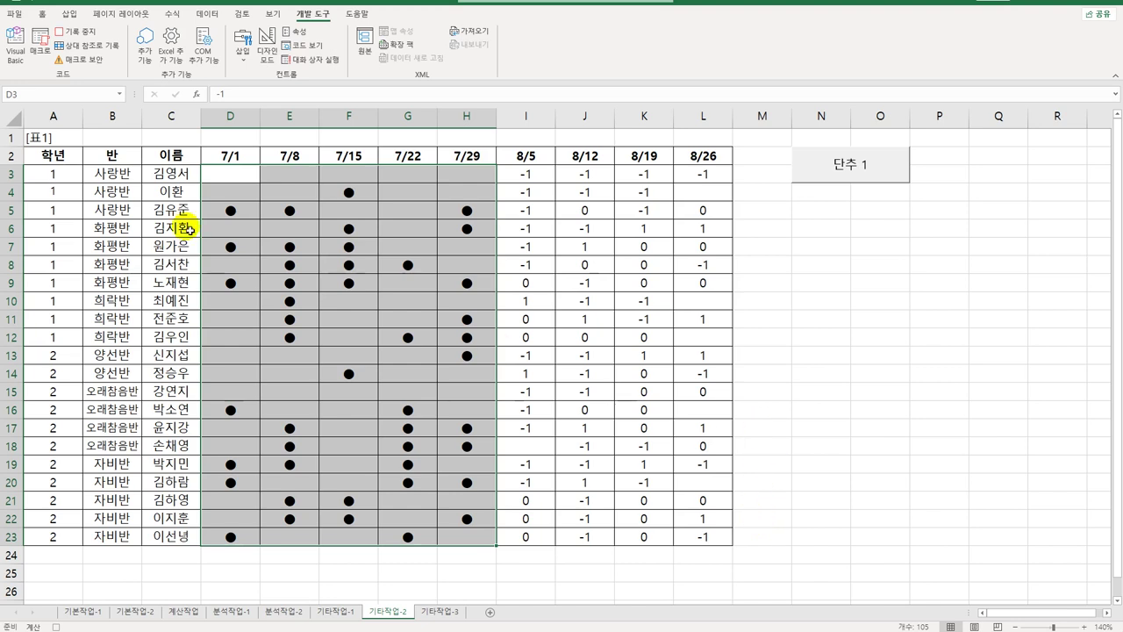
Select cell D3 and stop recording the macro.
left_click(223, 172)
left_click(77, 31)
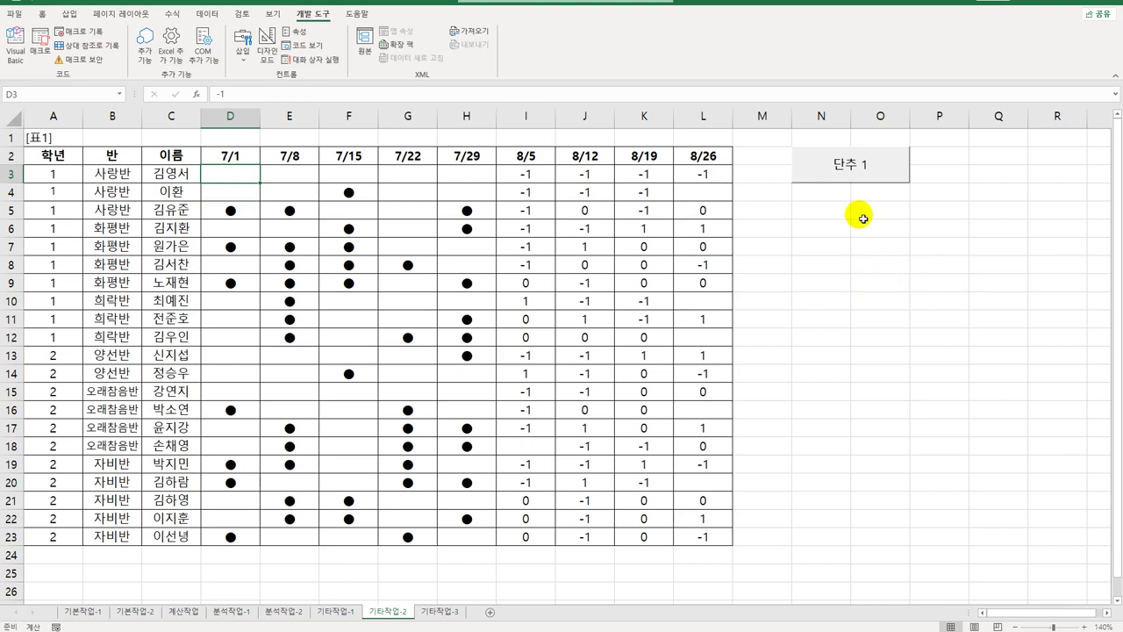
Change the caption of the button over N2:O3 to 서식7월.
right_click(834, 168)
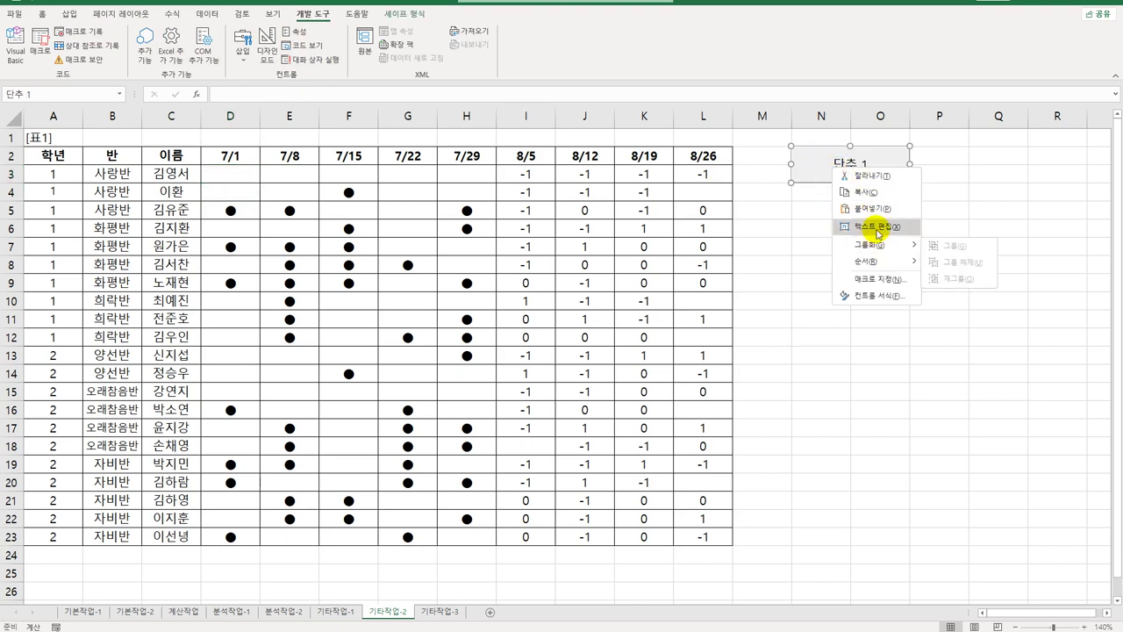
left_click(877, 226)
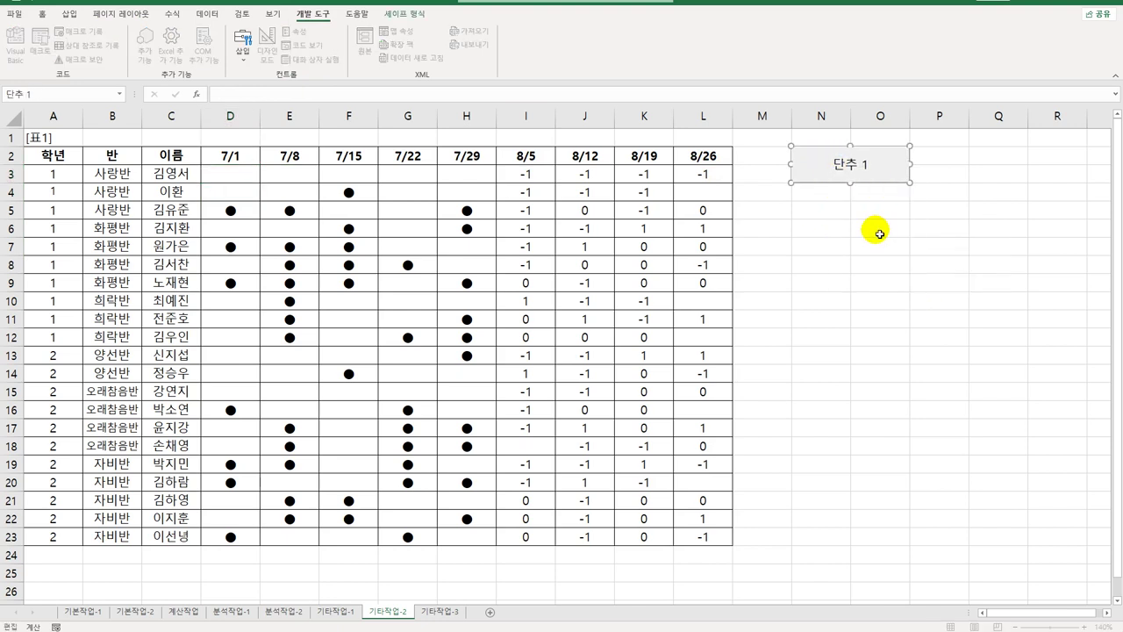
key("ctrl+a")
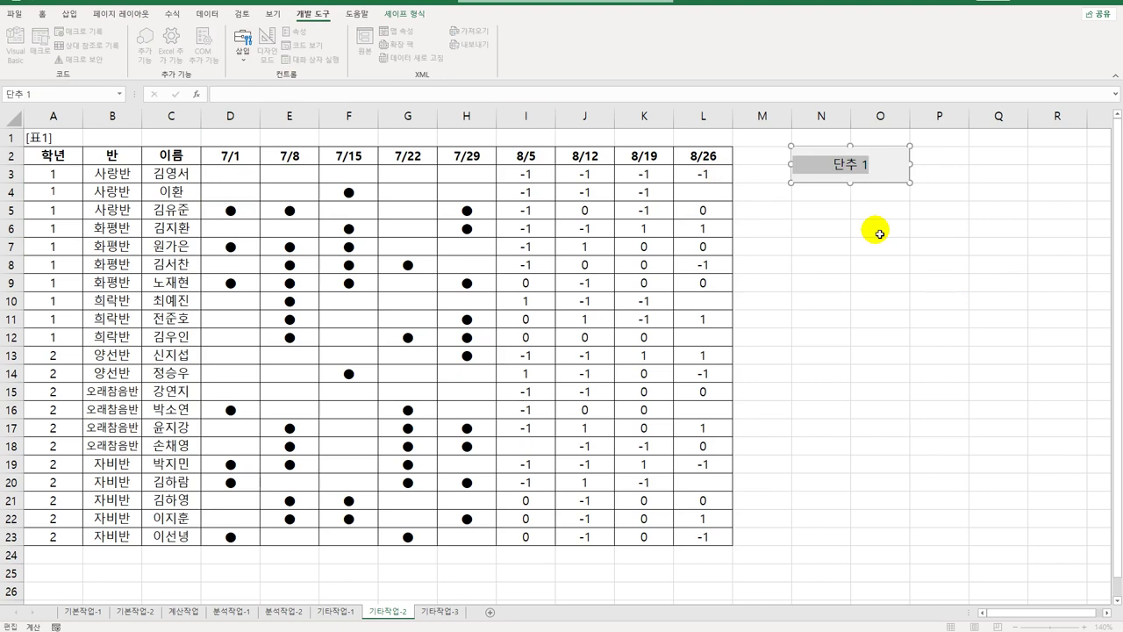
type("서")
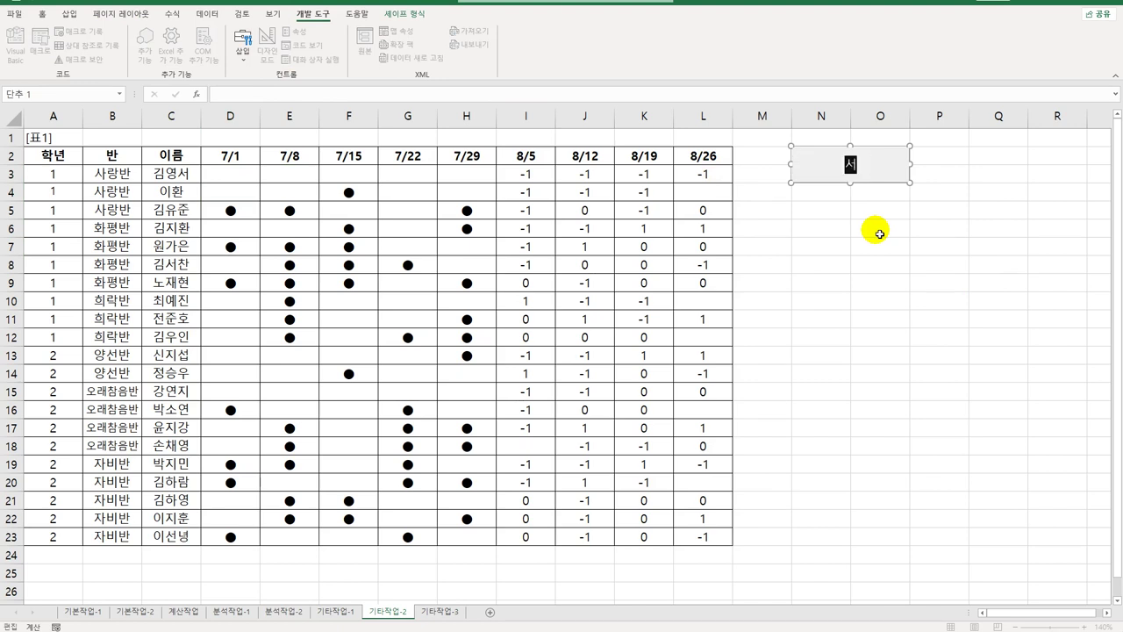
type("식7ㅇㅝㄹ")
left_click(879, 233)
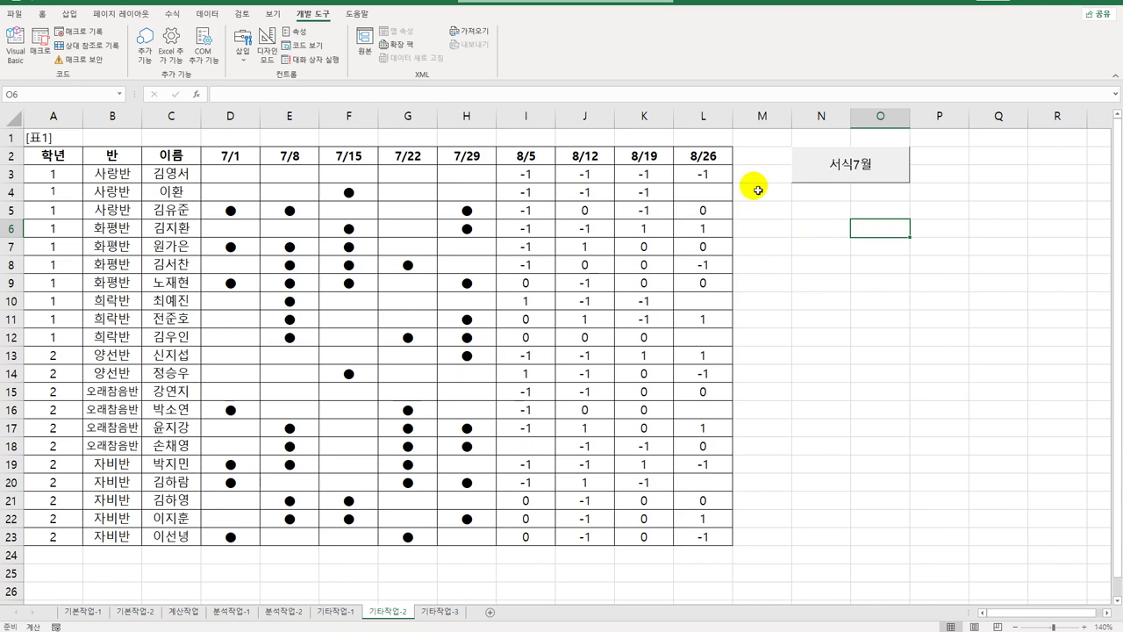
Insert a second form control button covering cells N5:O6.
left_click(241, 44)
left_click(237, 90)
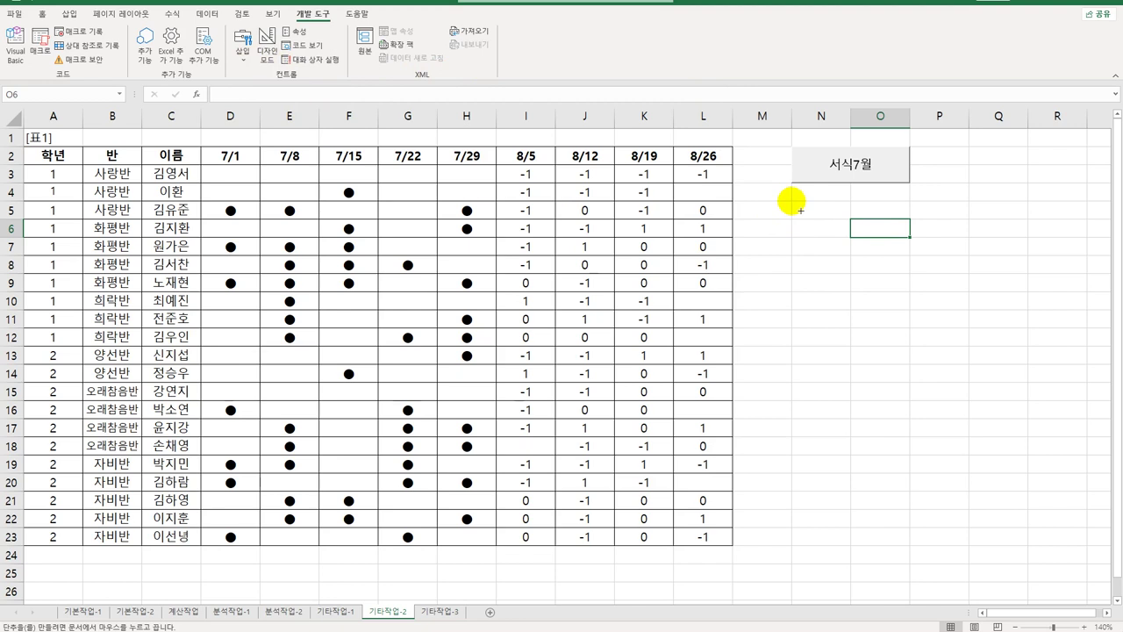
left_click_drag(800, 209, 893, 235)
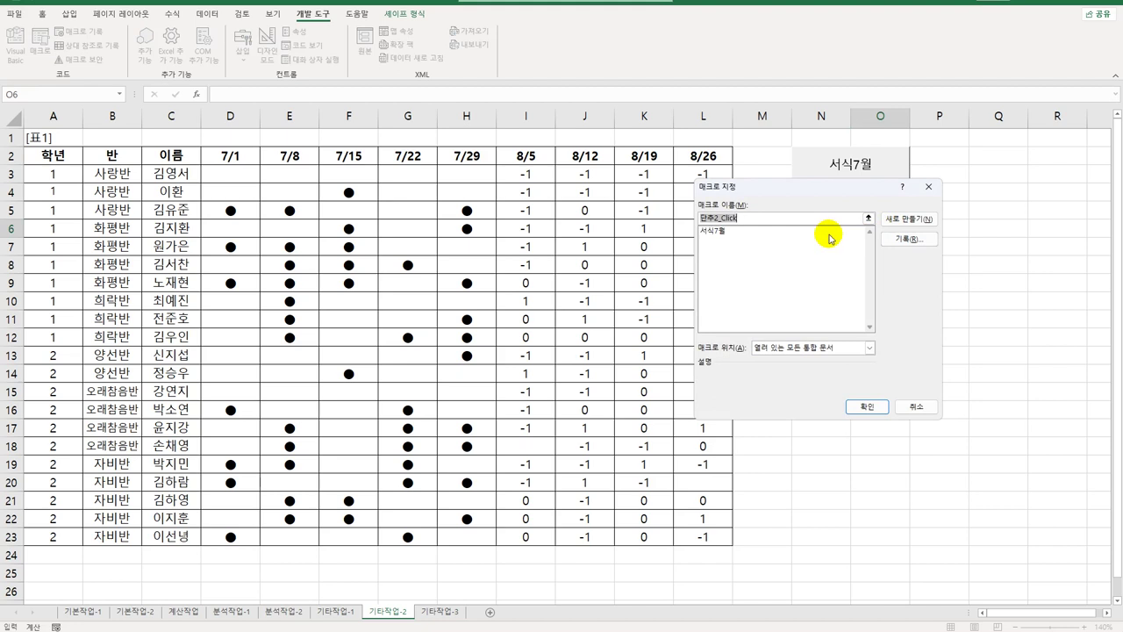
Name the new button's macro 서식8월 and start recording it in the current workbook (현재 통합 문서).
type("서식")
type("8월")
left_click(902, 239)
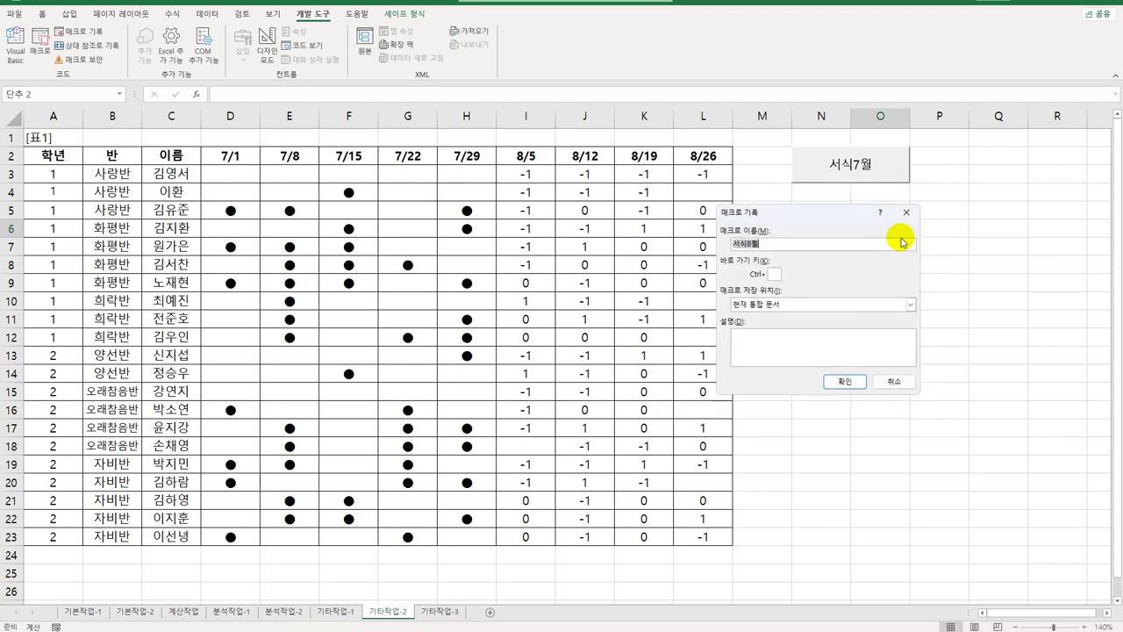
left_click(844, 383)
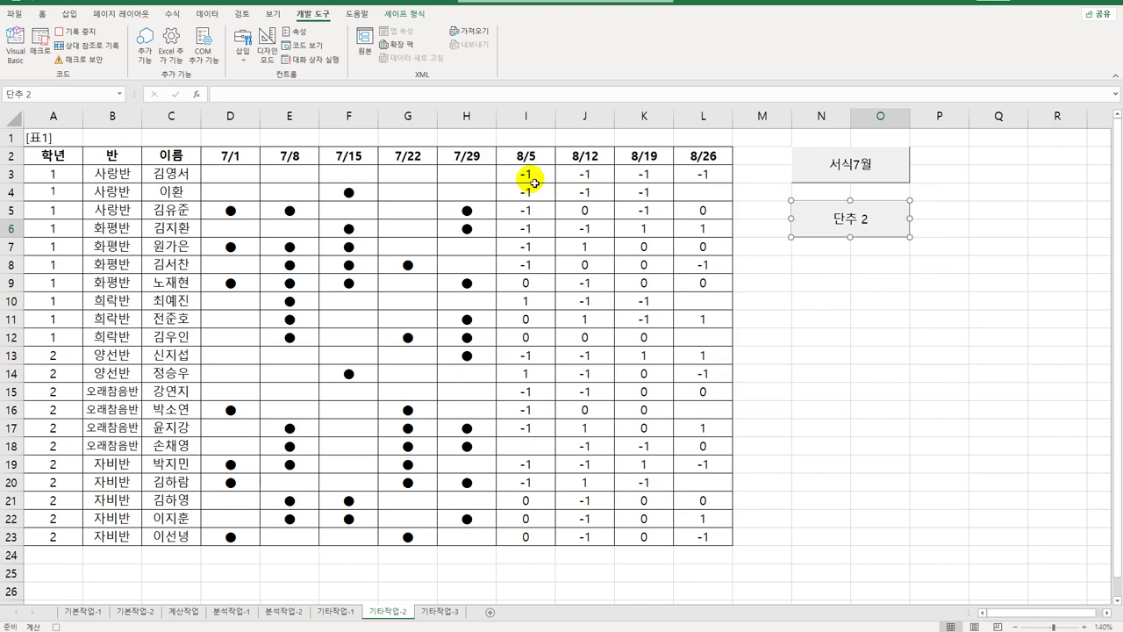
For the August cells I3:L23, begin a custom number format with the zero-value section [파랑][=0]"○"0;.
left_click_drag(534, 181, 702, 533)
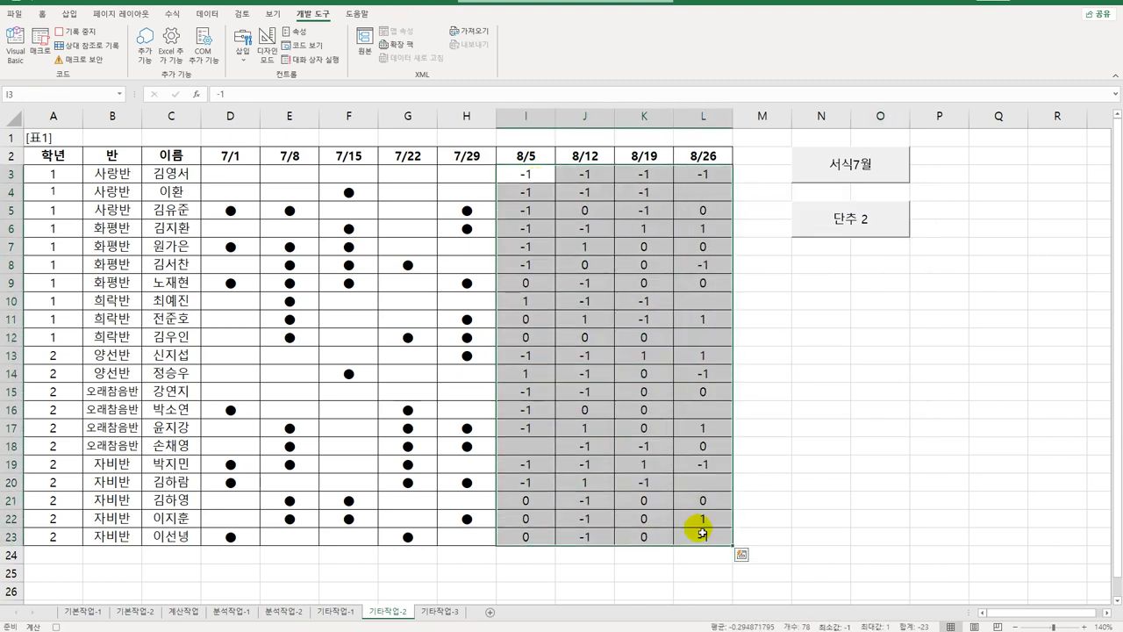
right_click(609, 194)
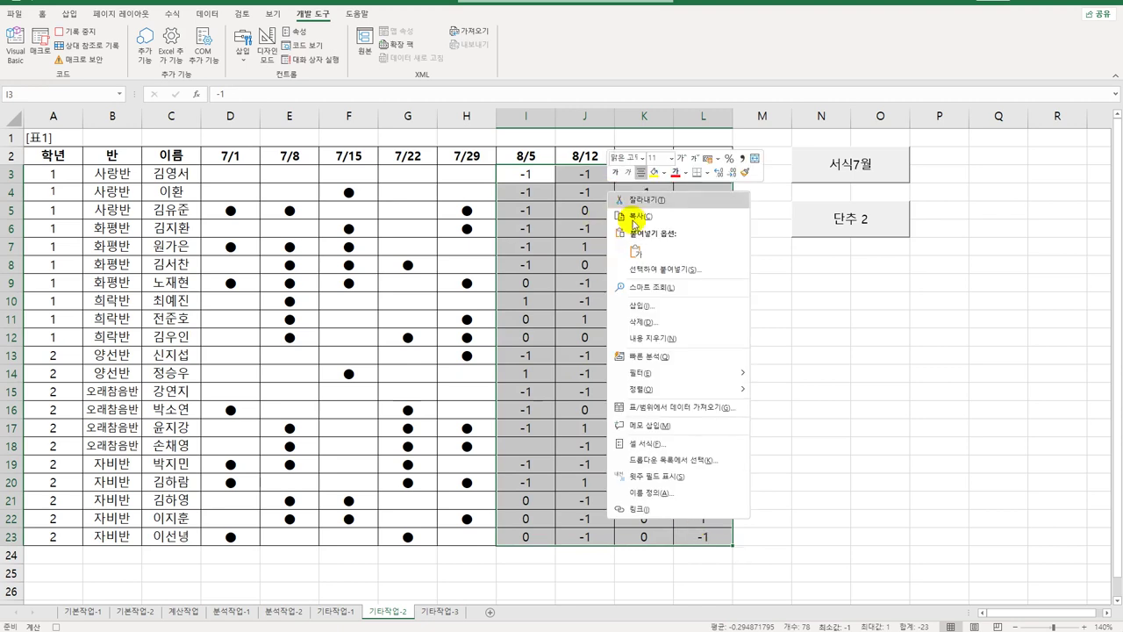
left_click(652, 439)
left_click(559, 431)
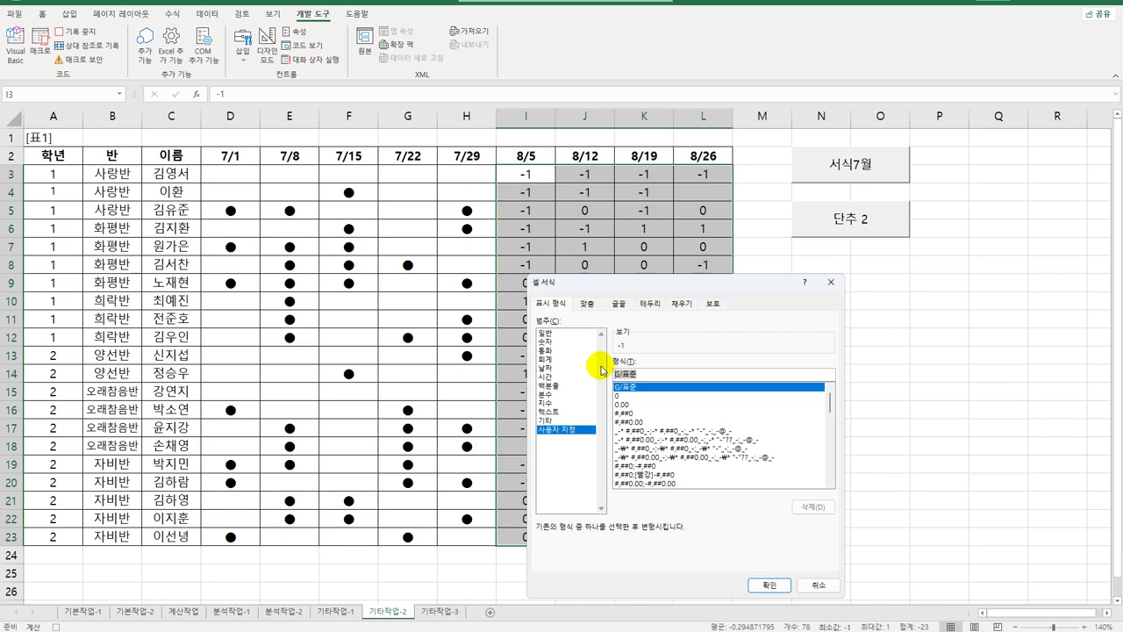
type("[파랑")
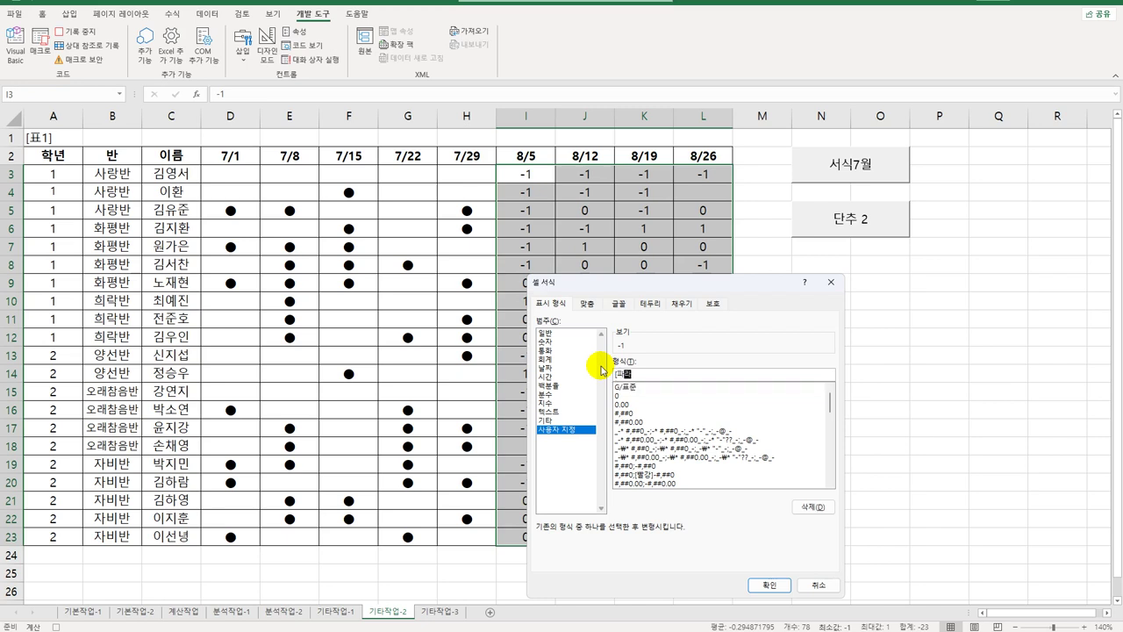
type("][=0]")
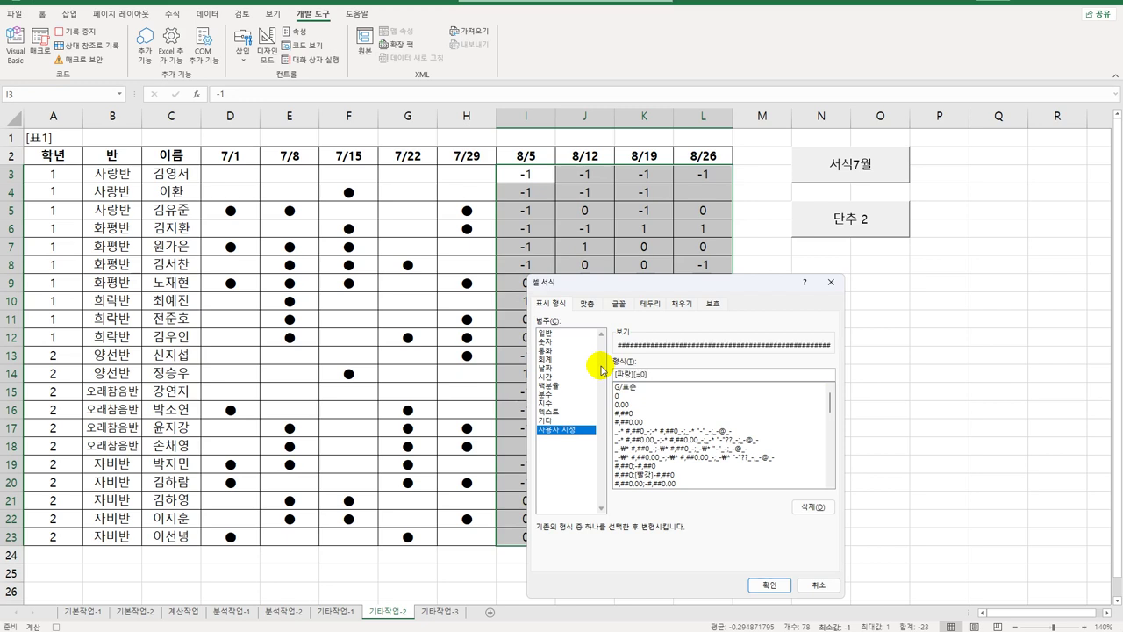
type("\"ㅁ")
key("Hangul_Hanja")
left_click(678, 542)
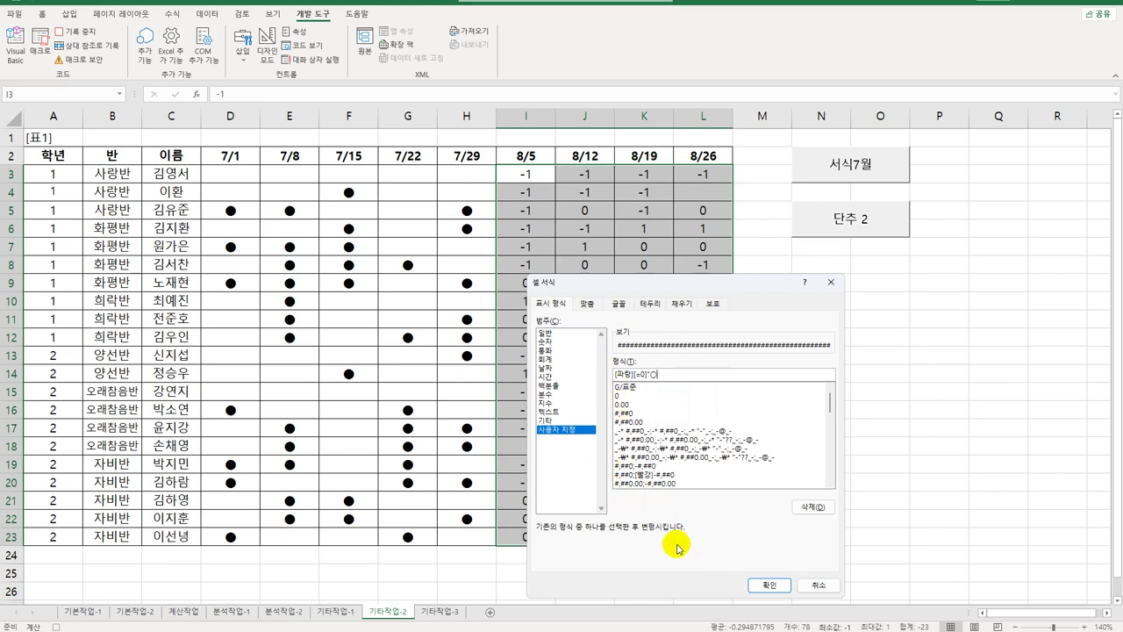
type("\"")
type("이")
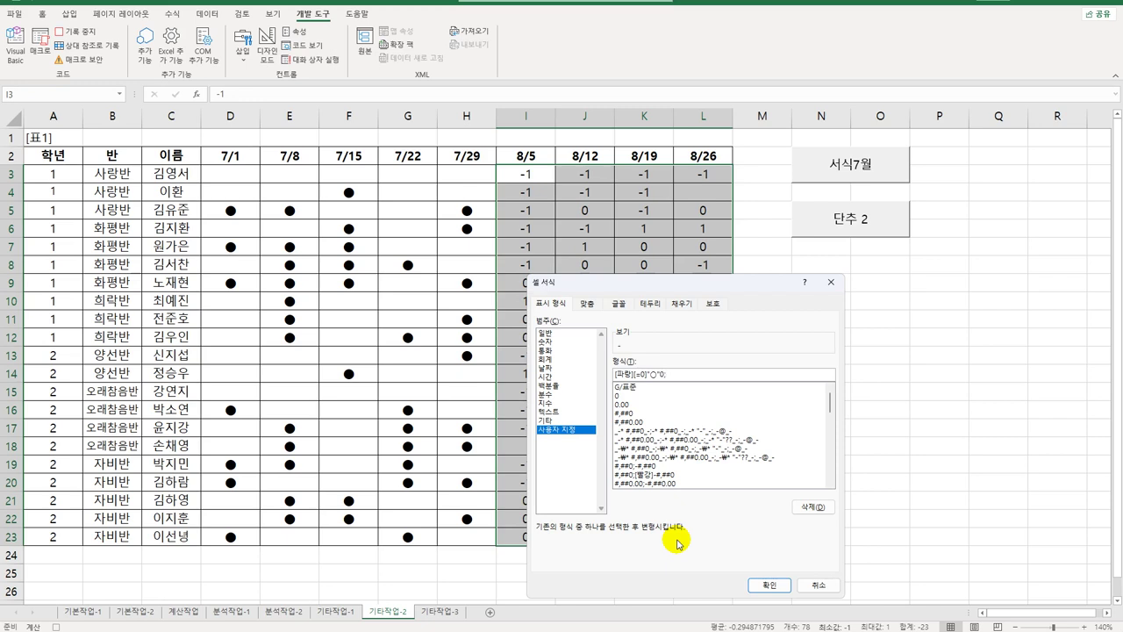
Complete the custom format with the sections [빨강][=-1]"☆"0;"★" and apply it to the August cells.
type("[")
type("빨강][=-1]")
type("ㅁ")
key("Hangul_Hanja")
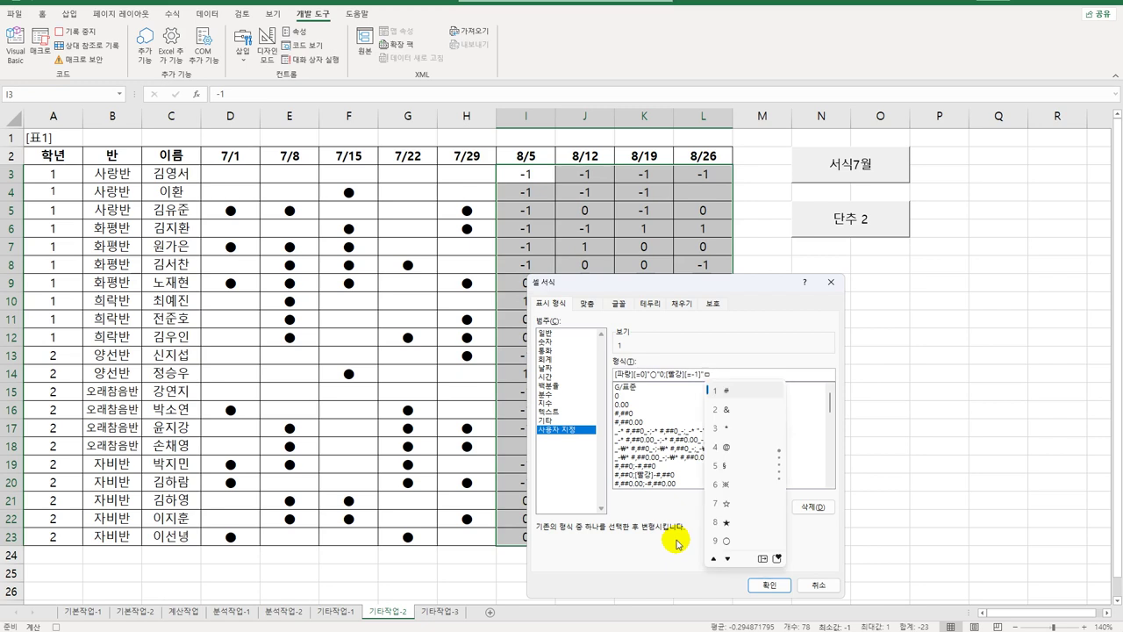
left_click(734, 503)
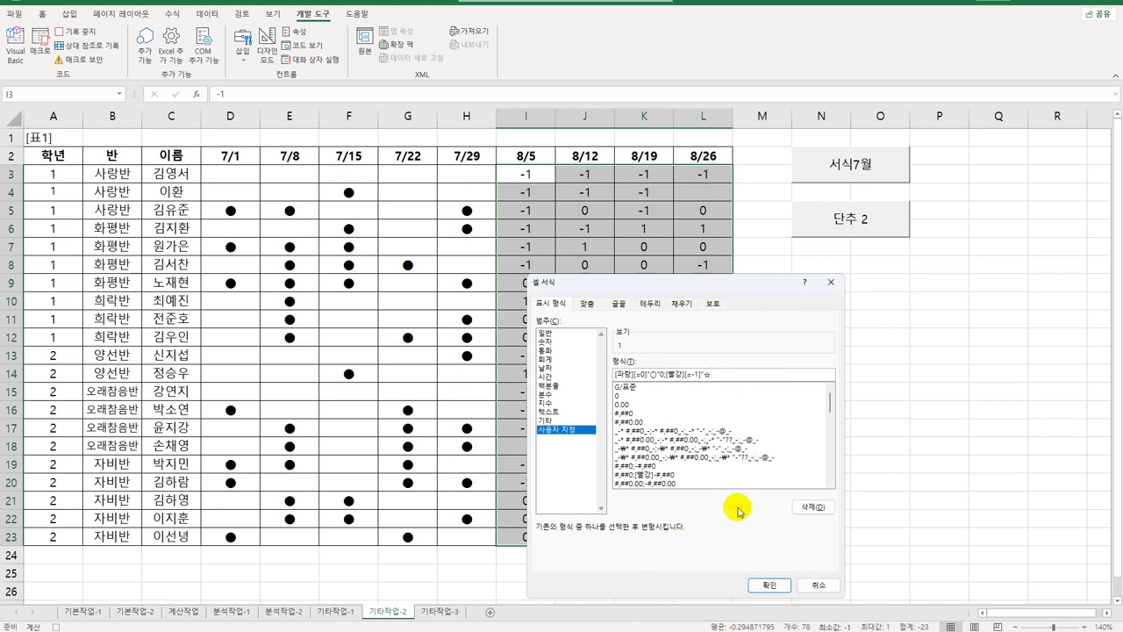
type("\"0;\"ㅁ")
key("Hangul_Hanja")
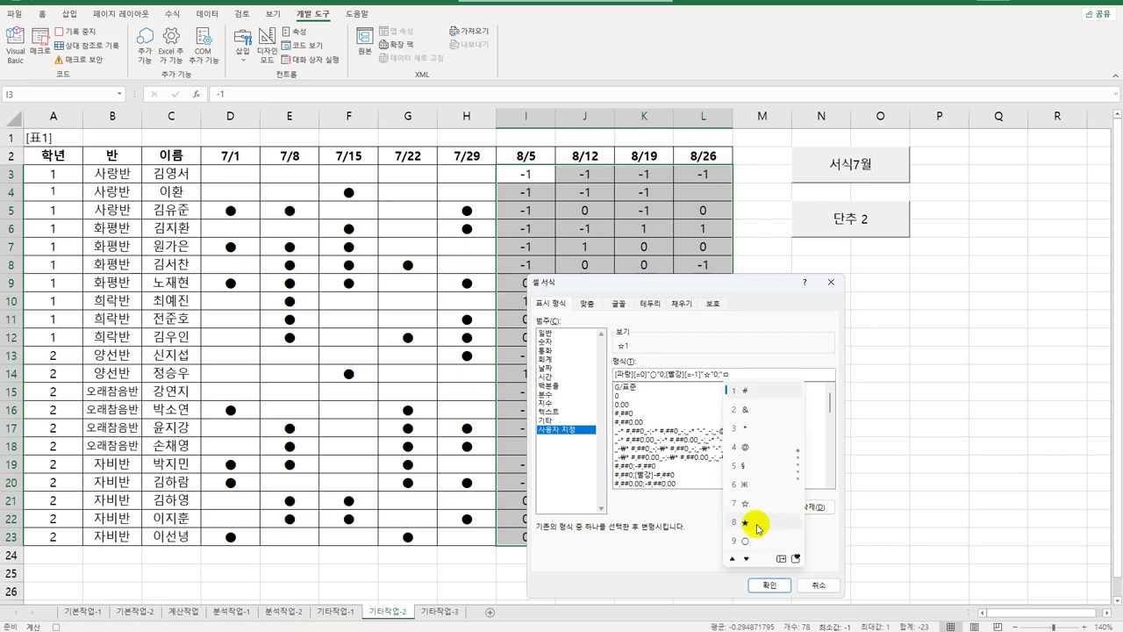
left_click(746, 527)
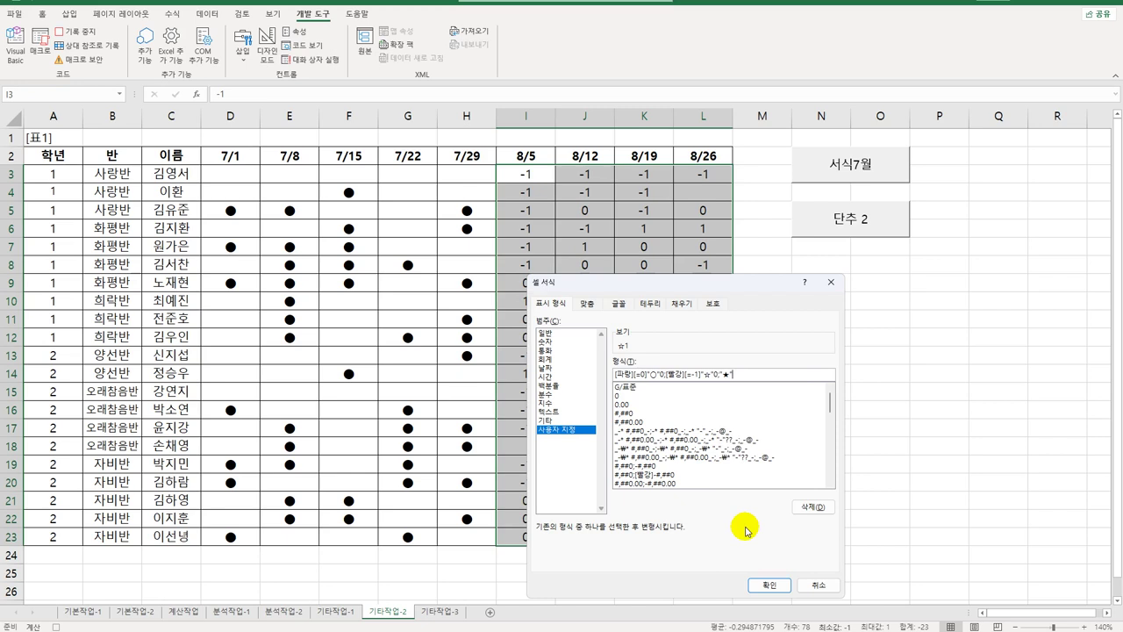
left_click(762, 584)
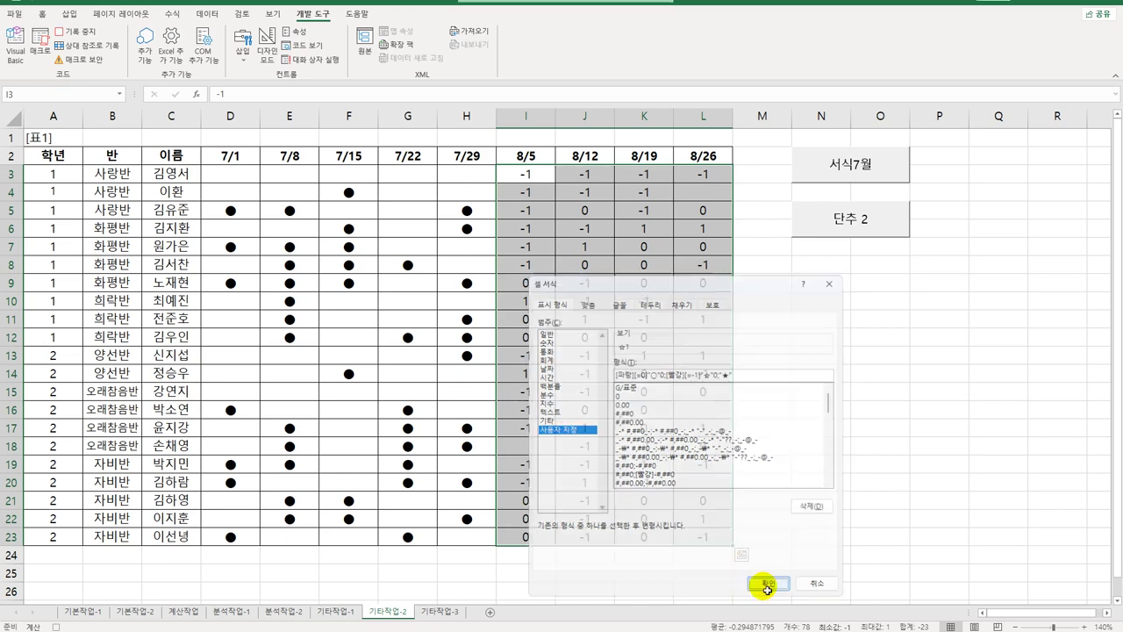
Select cell L23 and stop recording the August formatting macro.
left_click(719, 539)
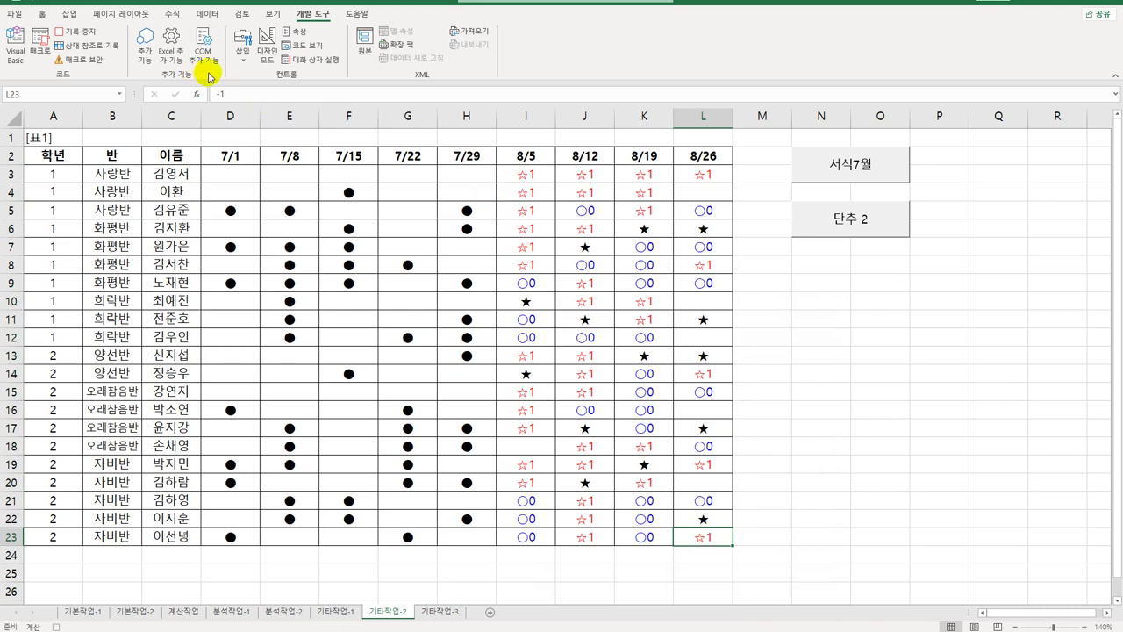
left_click(76, 32)
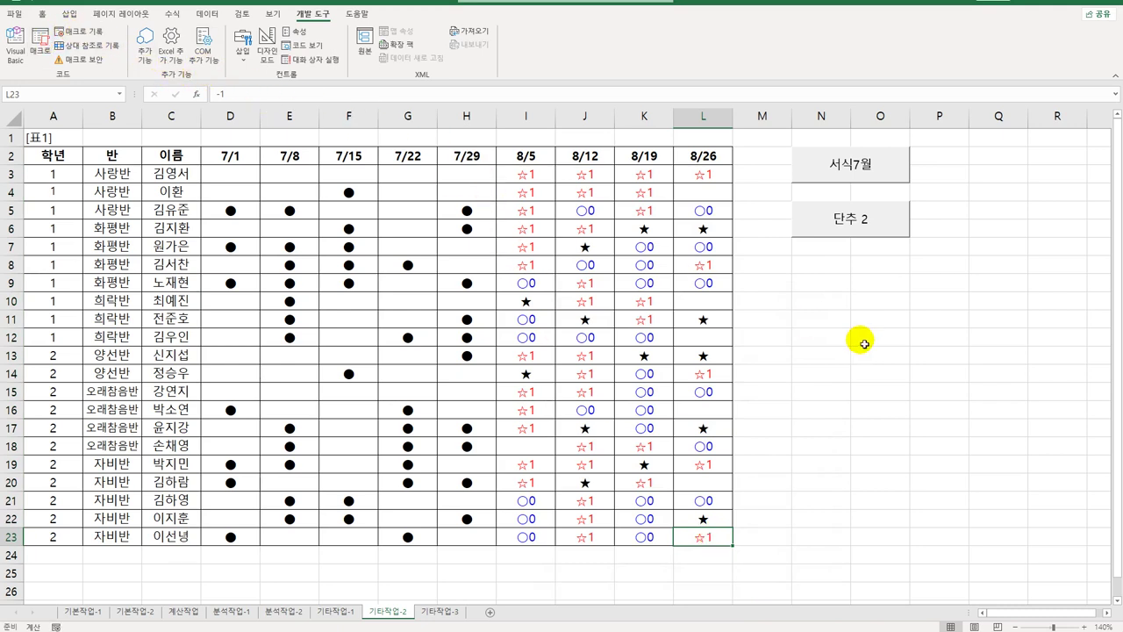
Change the caption of the button over N5:O6 to 서식8월.
right_click(830, 233)
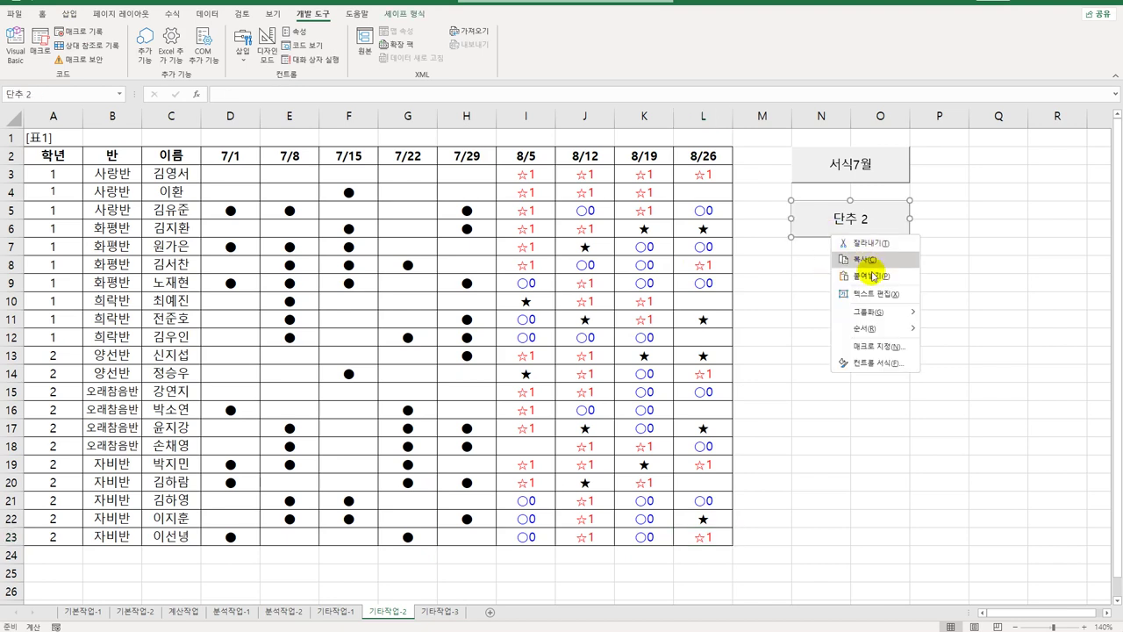
left_click(874, 293)
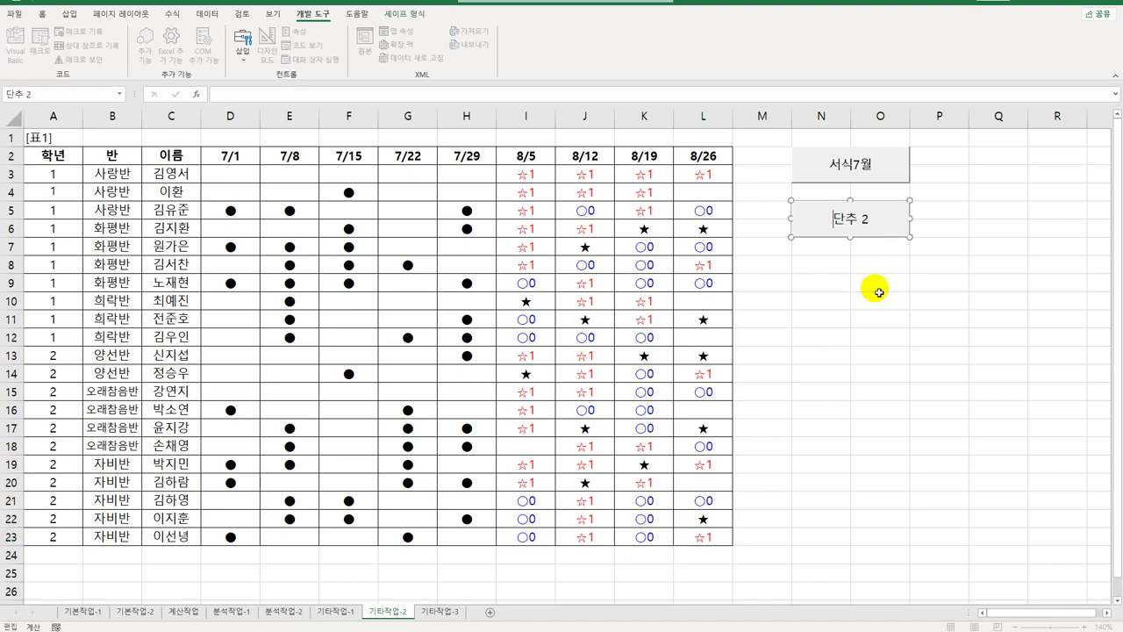
key("ctrl+a")
type("서식")
type("8우")
type("월")
left_click(878, 292)
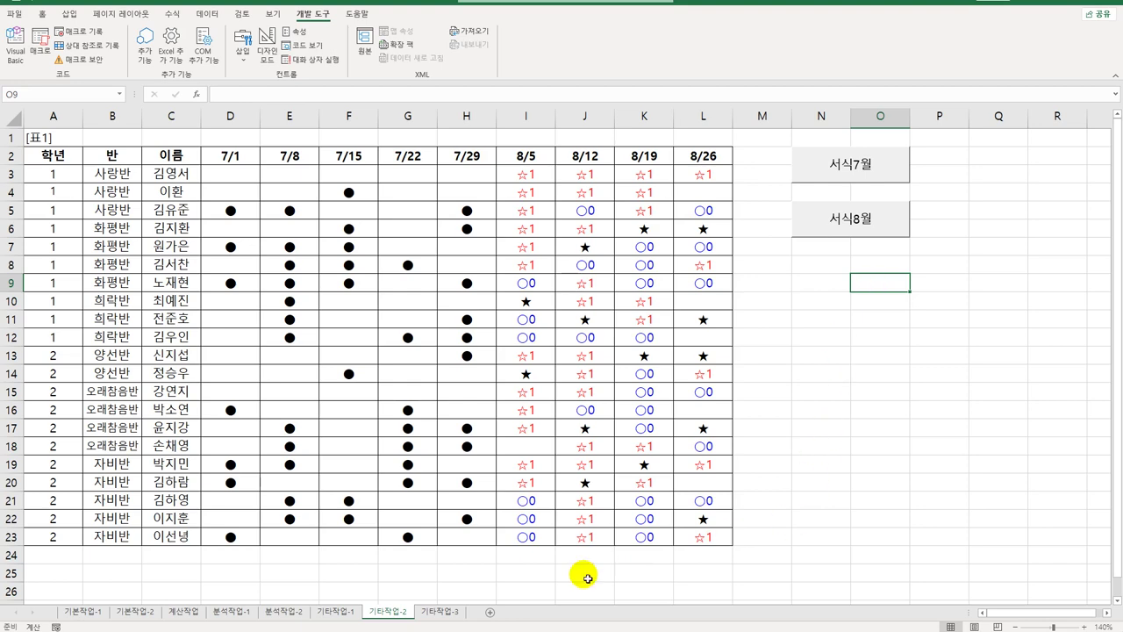
On the 기타작업-3 sheet, turn on design mode and add 분양정보등록.Show to the 분양정보 button's click procedure.
left_click(439, 612)
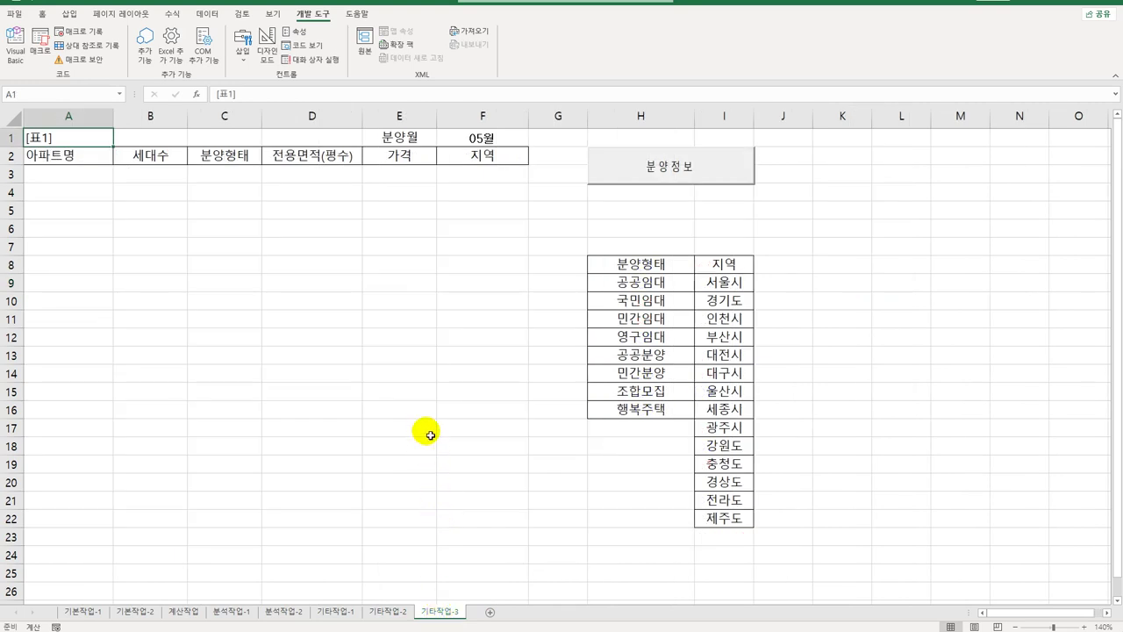
left_click(426, 395)
left_click(265, 46)
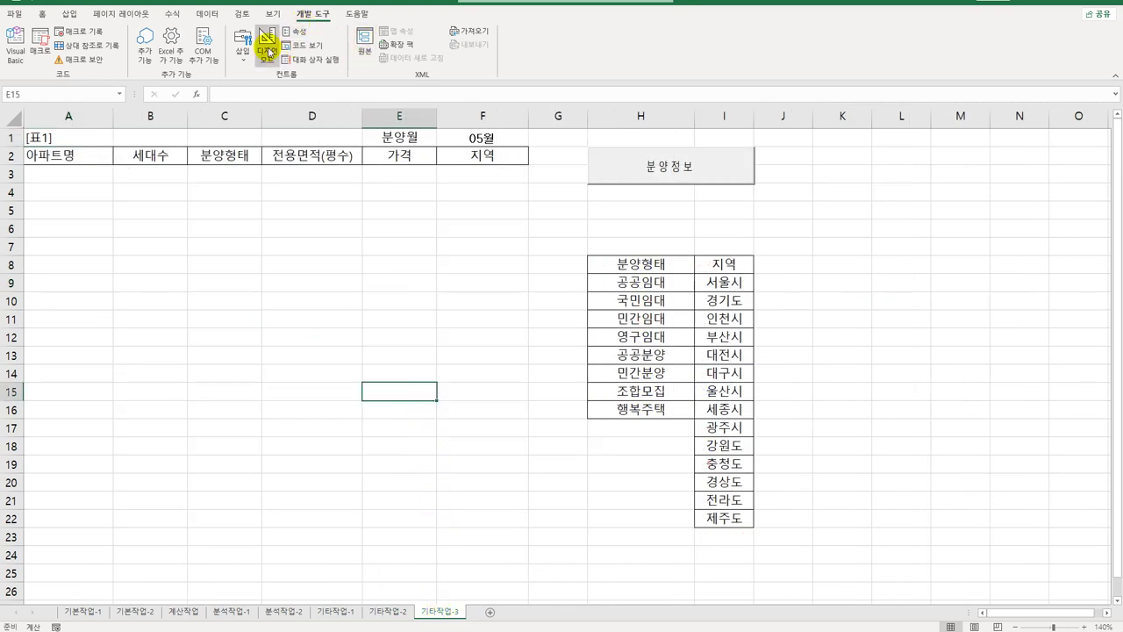
left_click(683, 186)
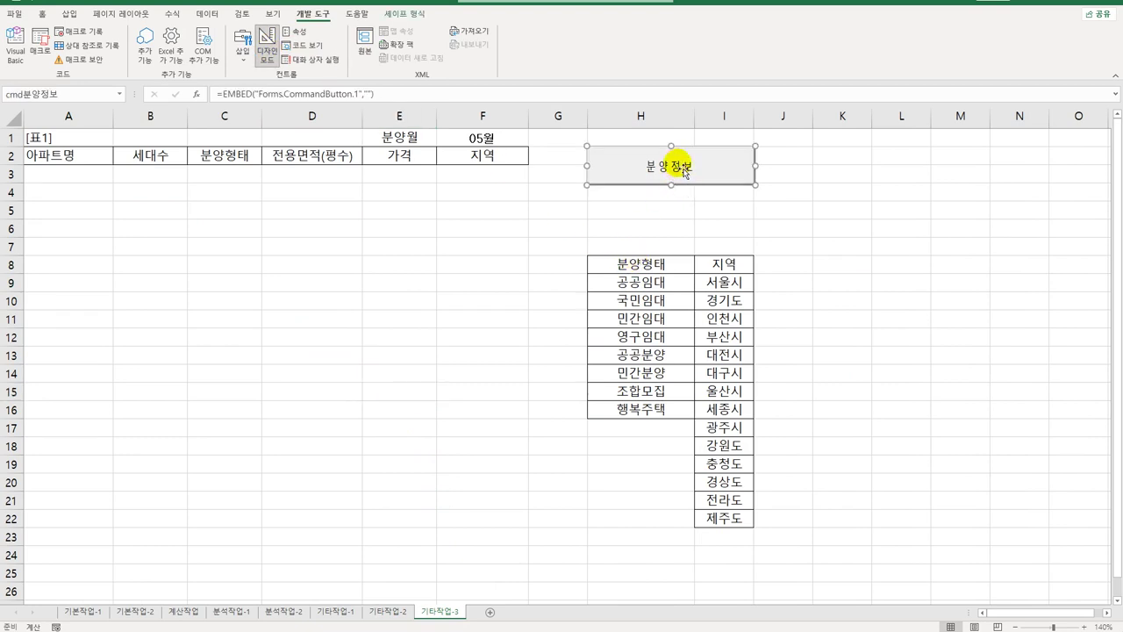
double_click(685, 172)
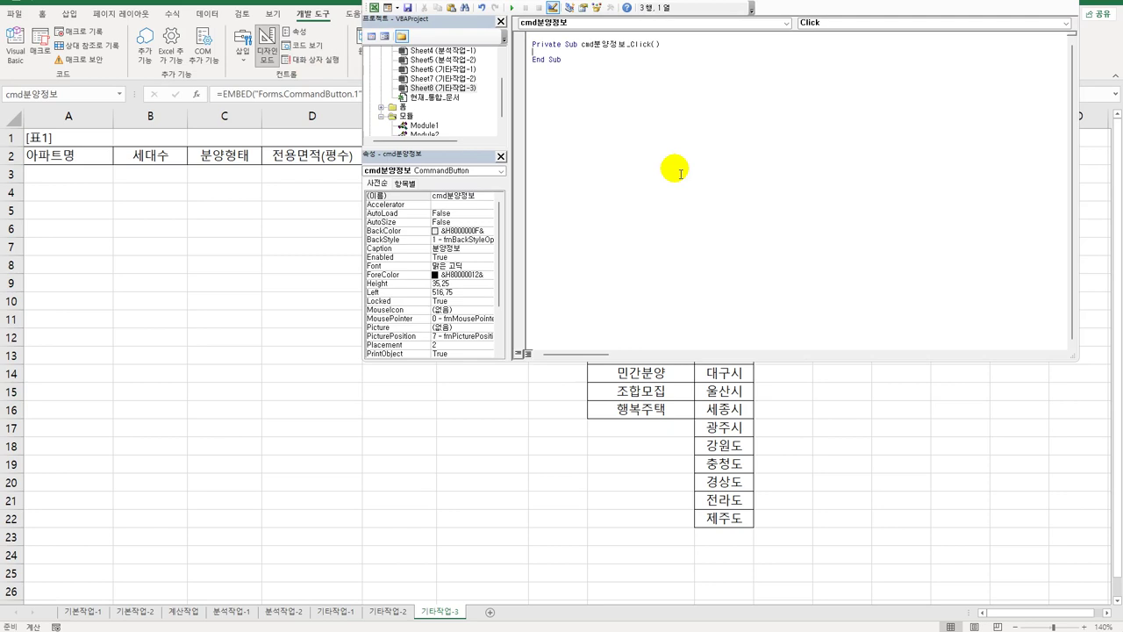
key("Tab")
type("분양정보등록.Show")
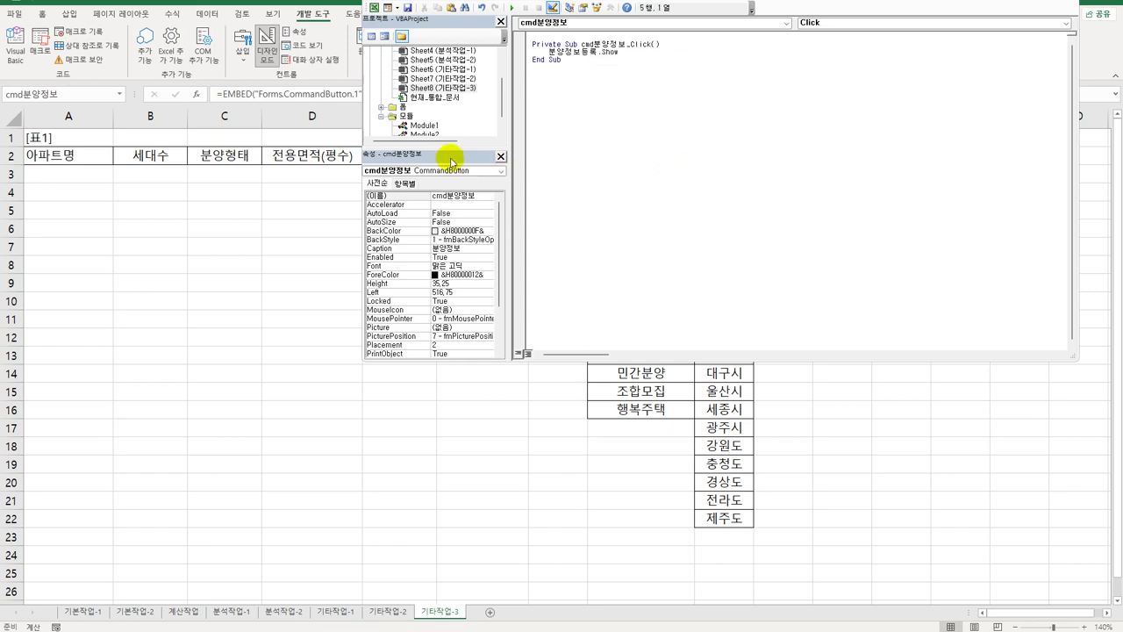
Open the 분양정보등록 user form from the project's forms and display its code.
left_click(406, 115)
double_click(403, 108)
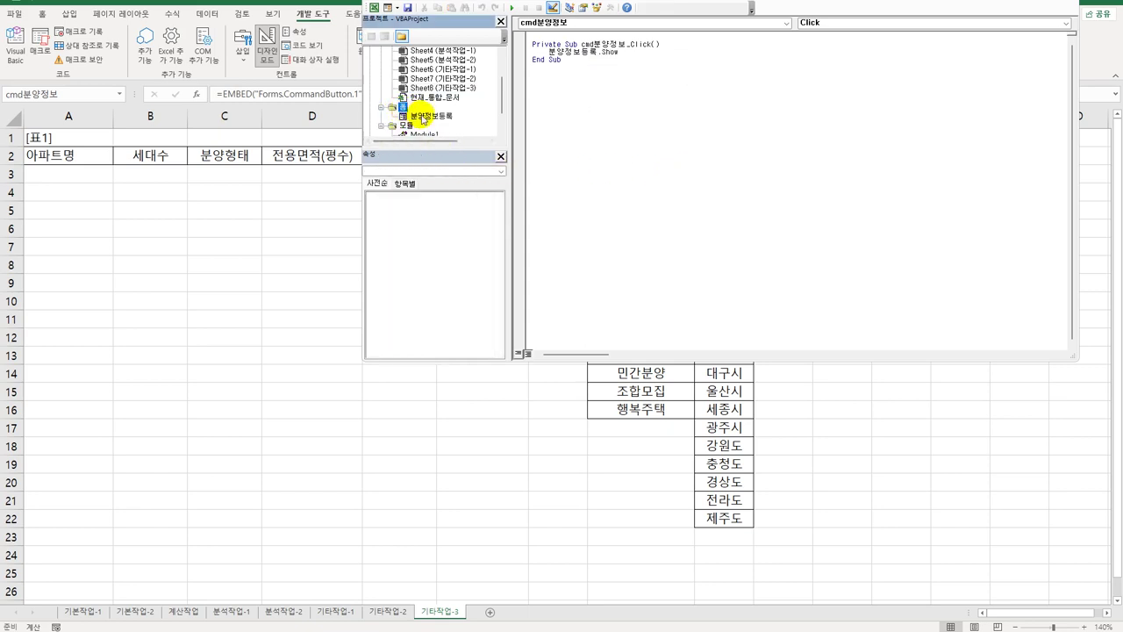
left_click(423, 118)
double_click(423, 117)
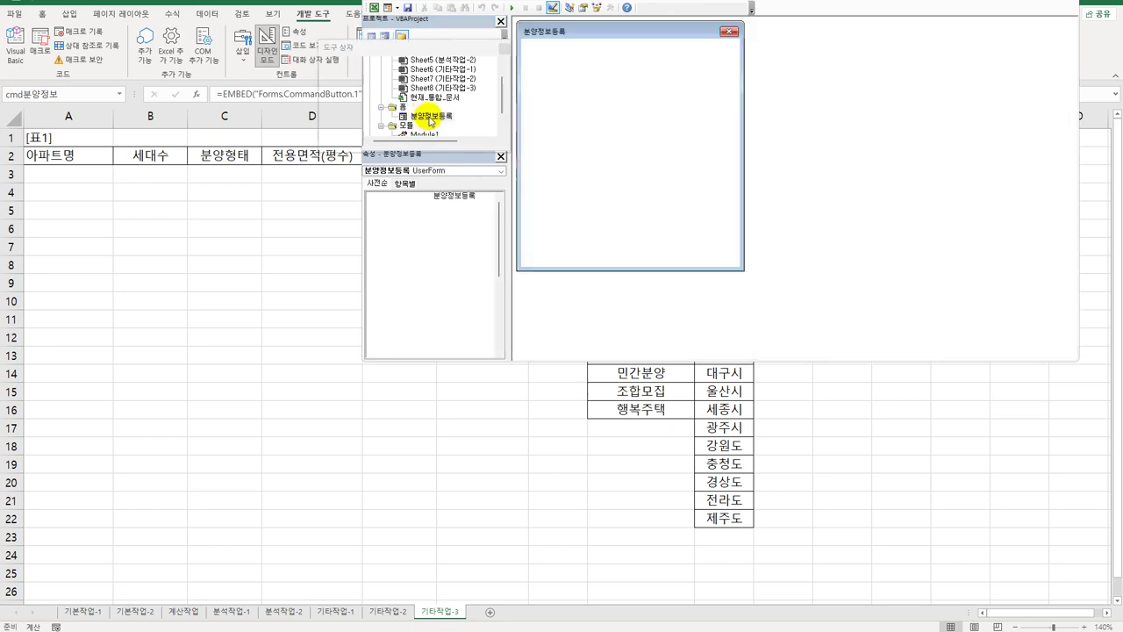
left_click(504, 49)
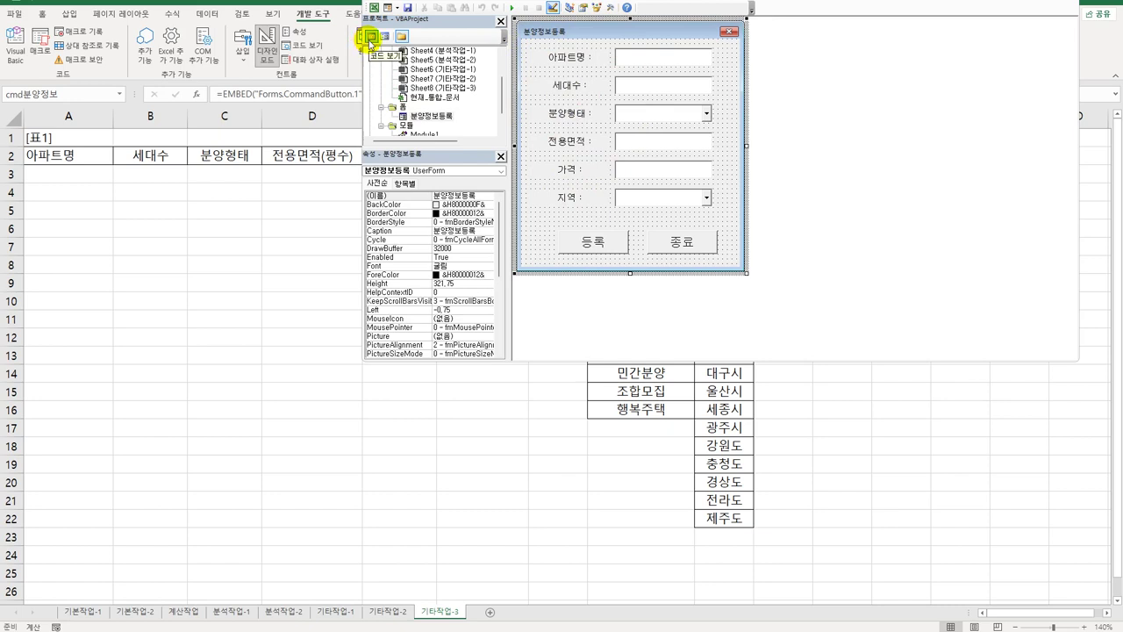
left_click(372, 36)
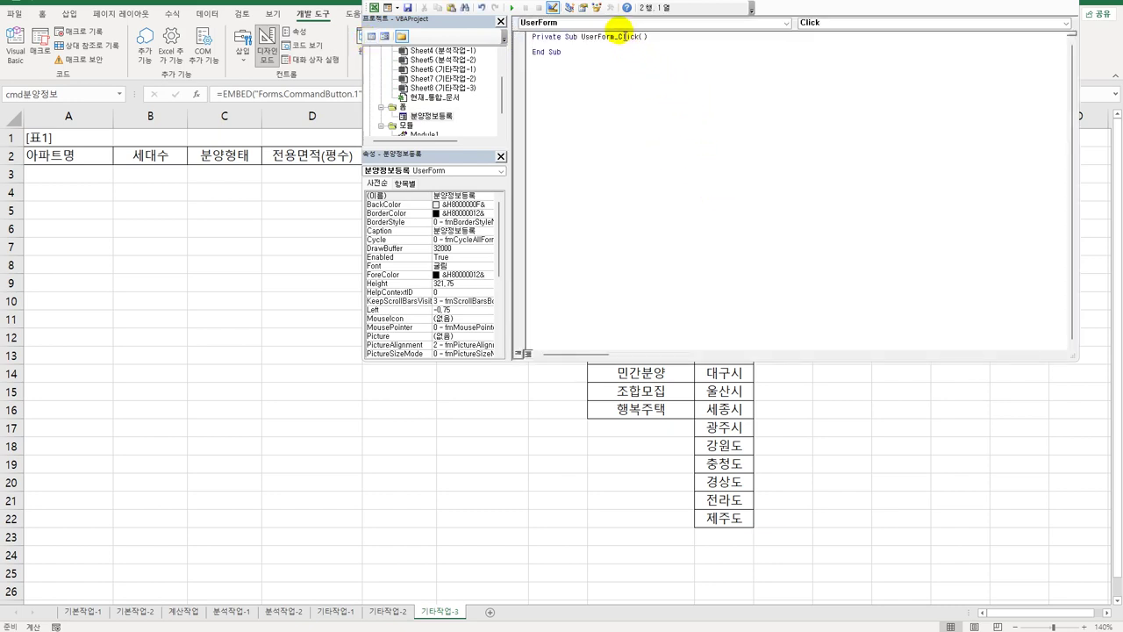
Create the form's UserForm_Initialize procedure and set the region combo box source with cmb지역.RowSource = "I9:I22".
left_click(816, 22)
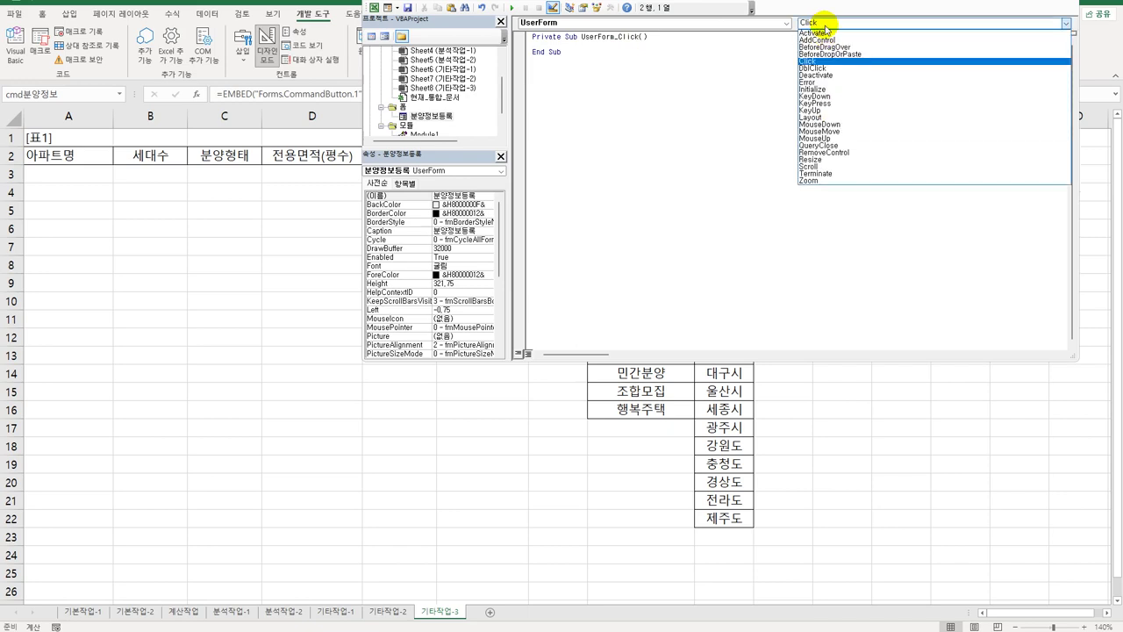
left_click(817, 95)
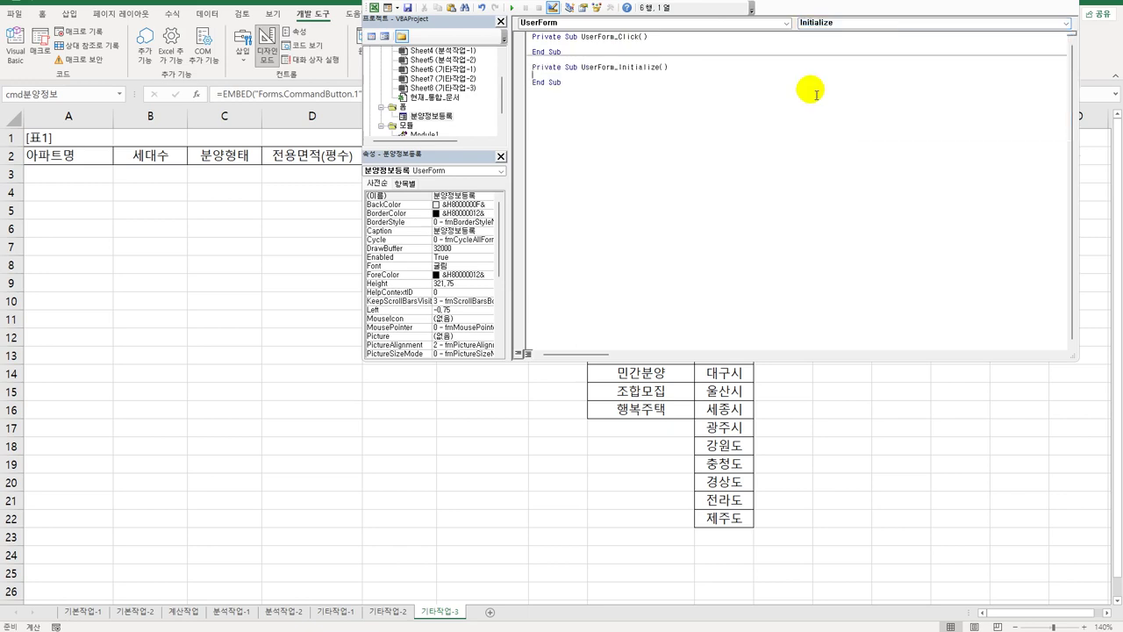
key("Tab")
type("cmd")
type("지역.")
type("RowSource ")
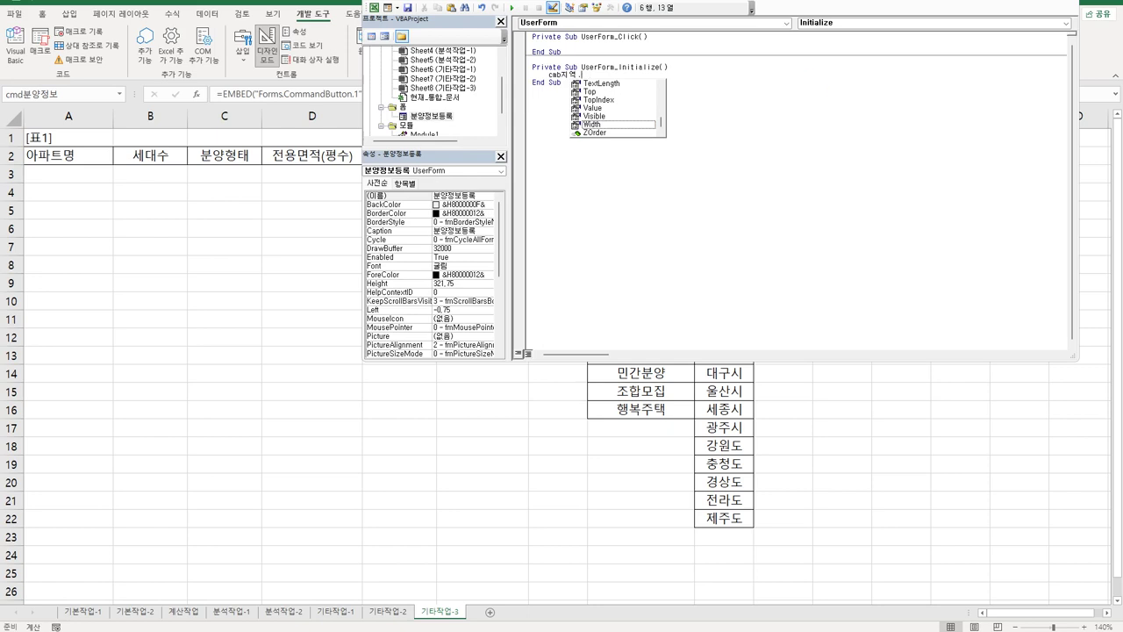
type("= \"")
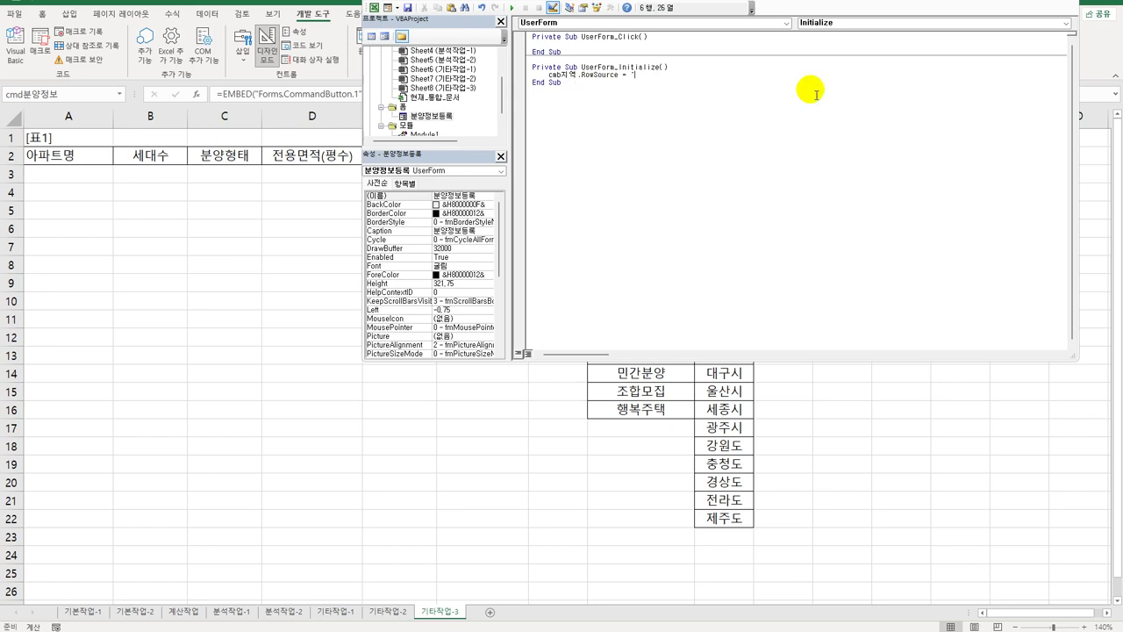
type("I1")
type(":I")
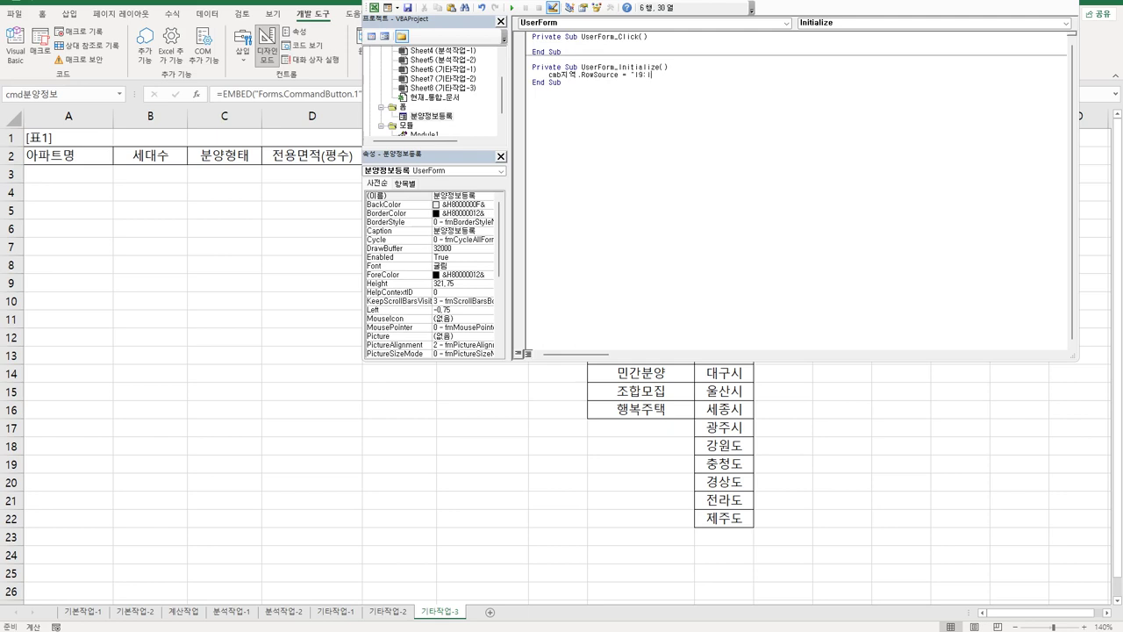
type("22\"")
key("Return")
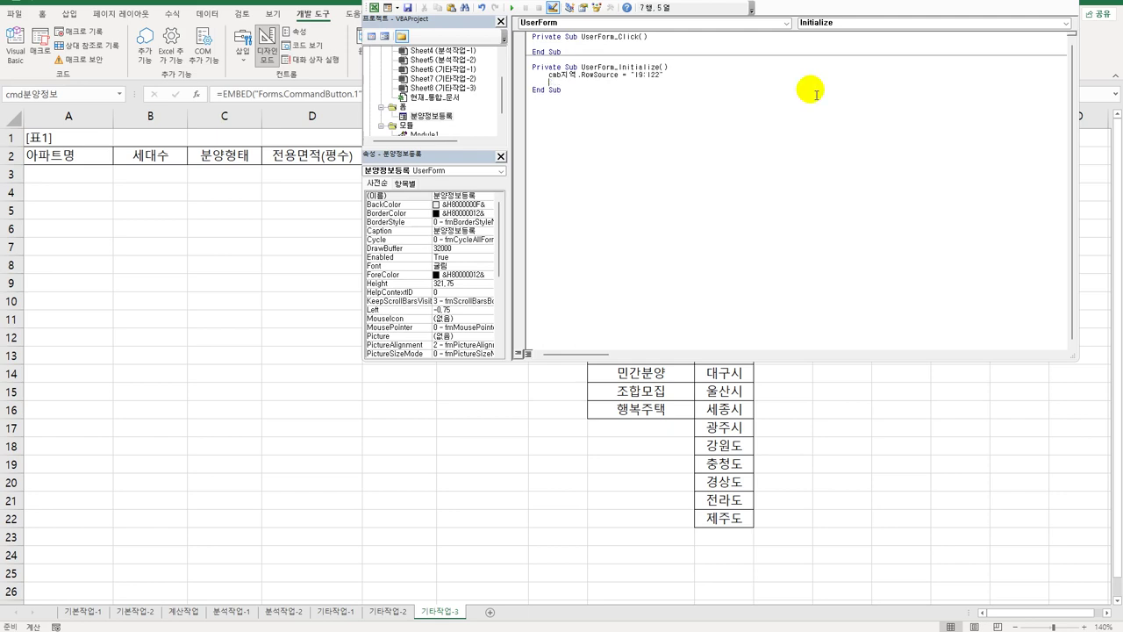
Add cmb분양형태.RowSource = "H9:H16" to the UserForm_Initialize procedure.
type("cm")
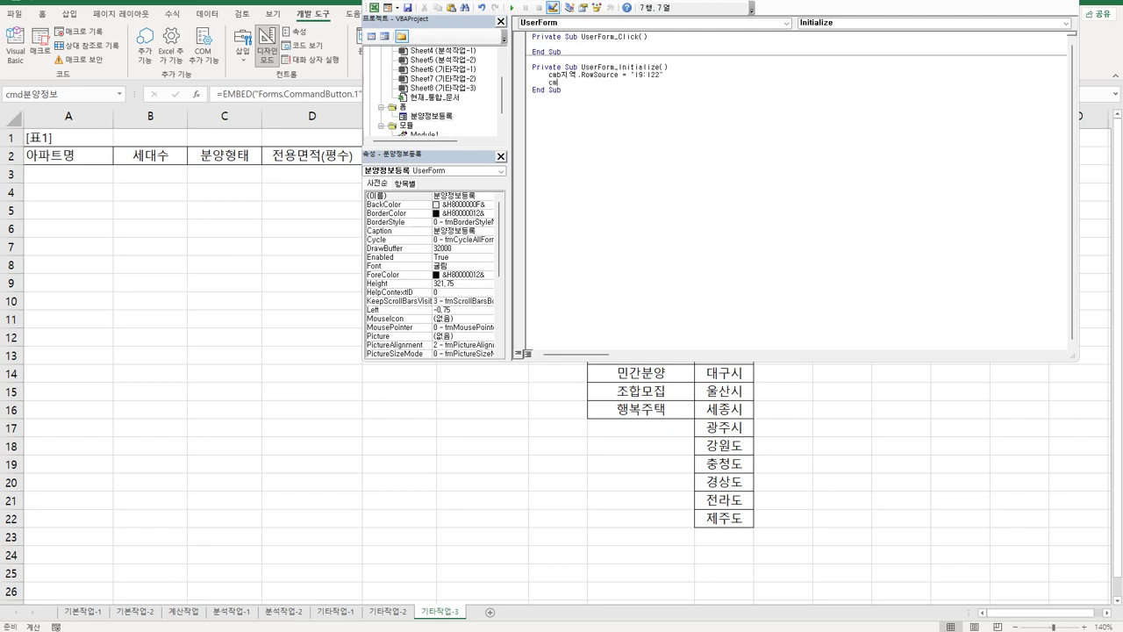
type("b분양형태.RowSource ")
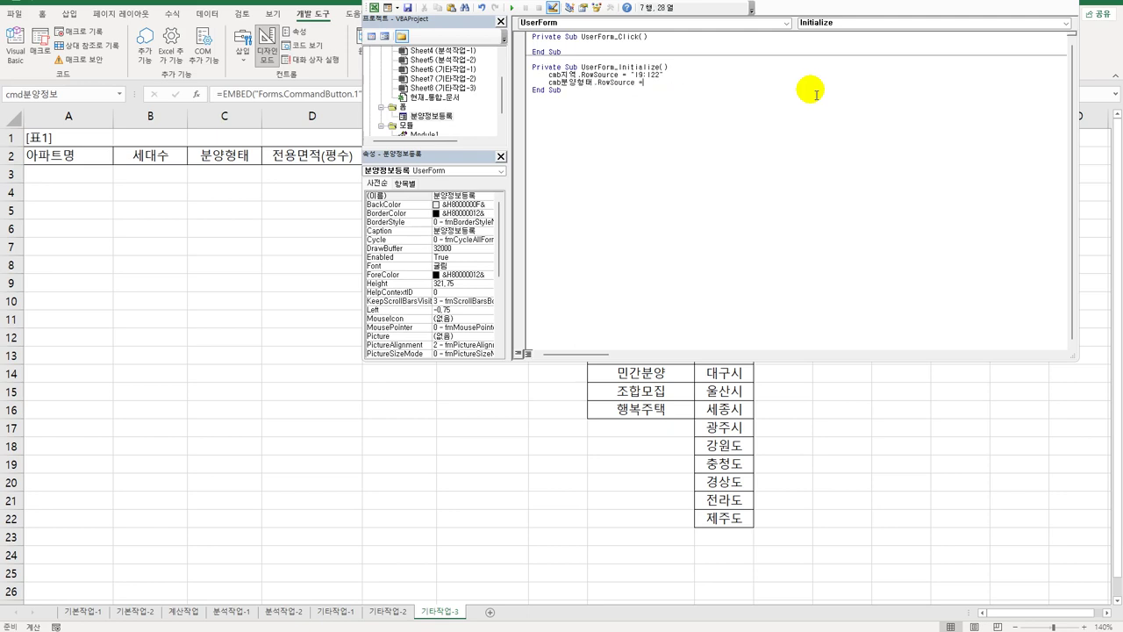
type("= \"H9:H16\"")
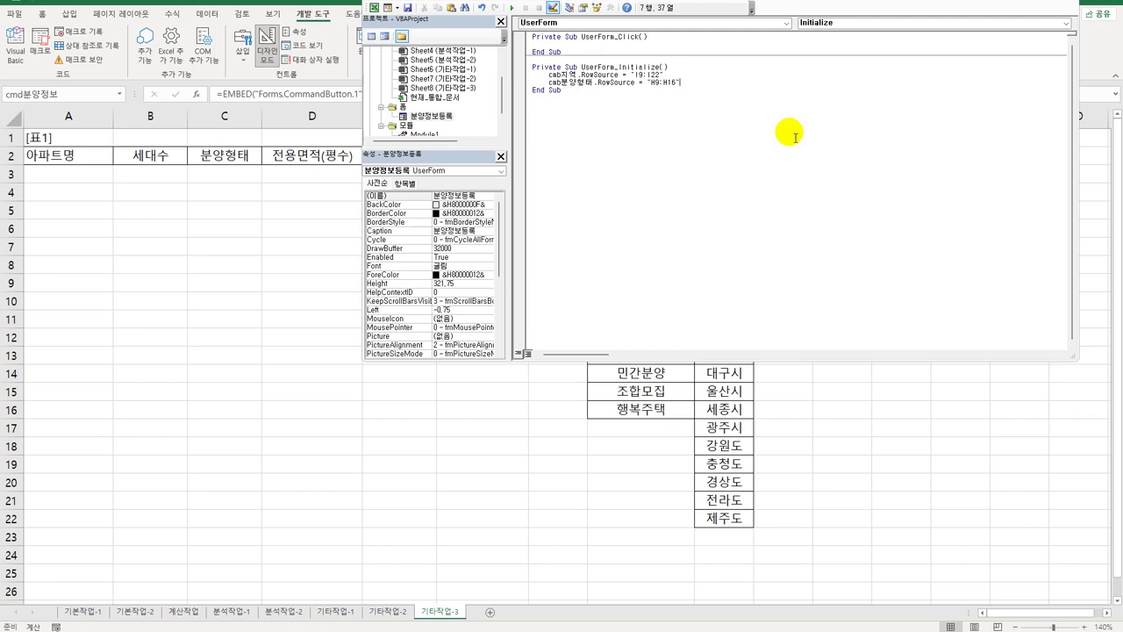
left_click(717, 182)
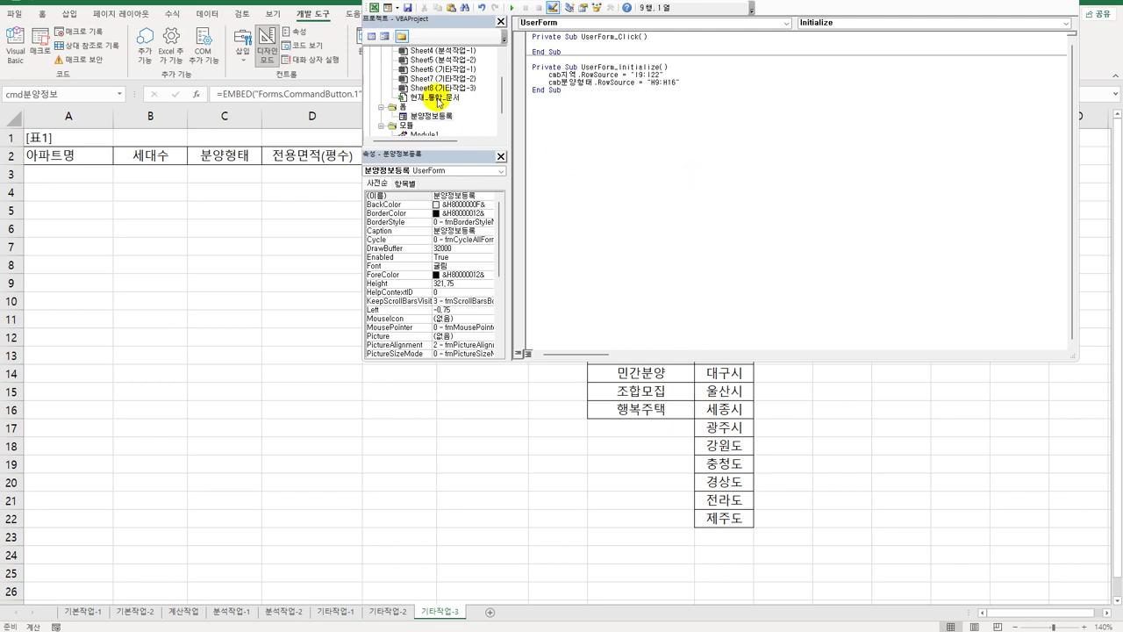
Open the code of the 기타작업-3 sheet and create a Worksheet_Change event procedure.
left_click(470, 88)
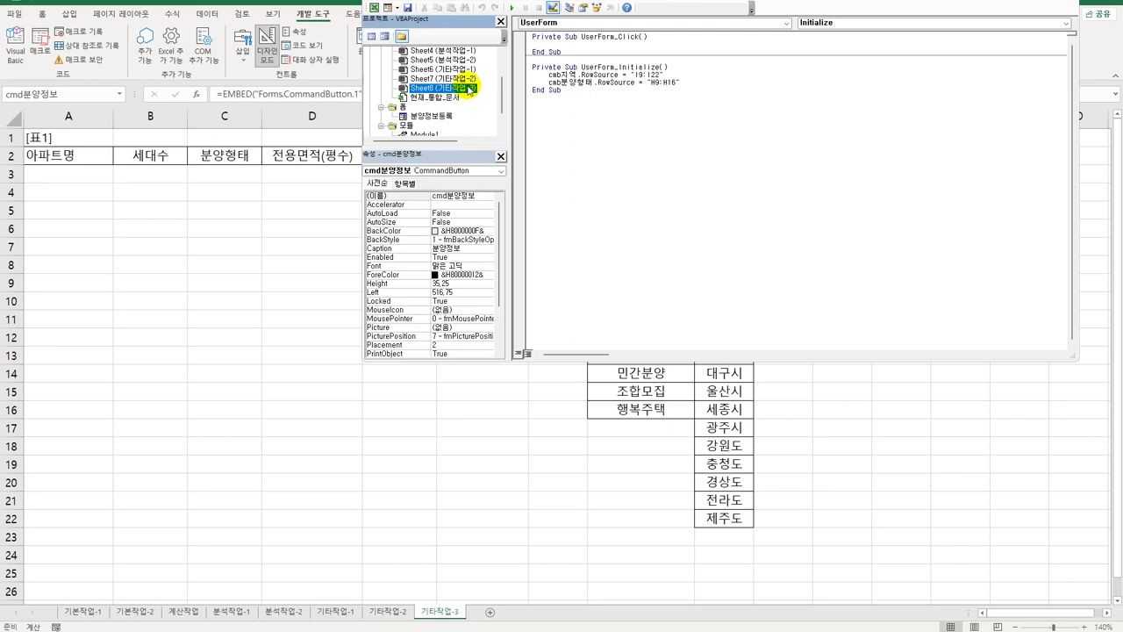
double_click(469, 88)
left_click(628, 25)
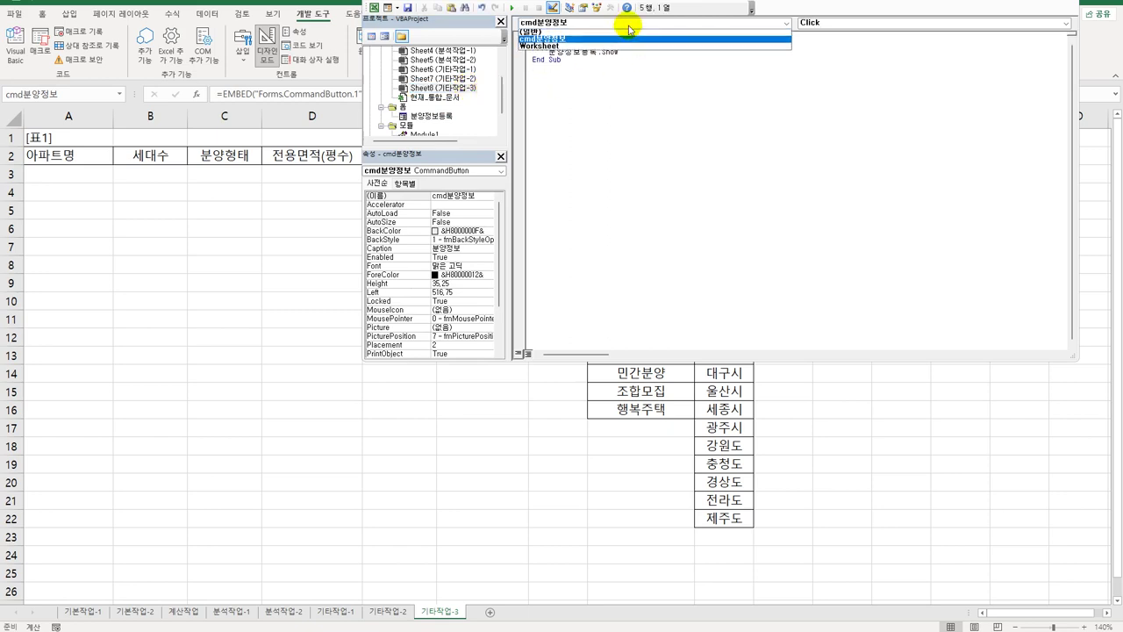
left_click(622, 46)
left_click(814, 22)
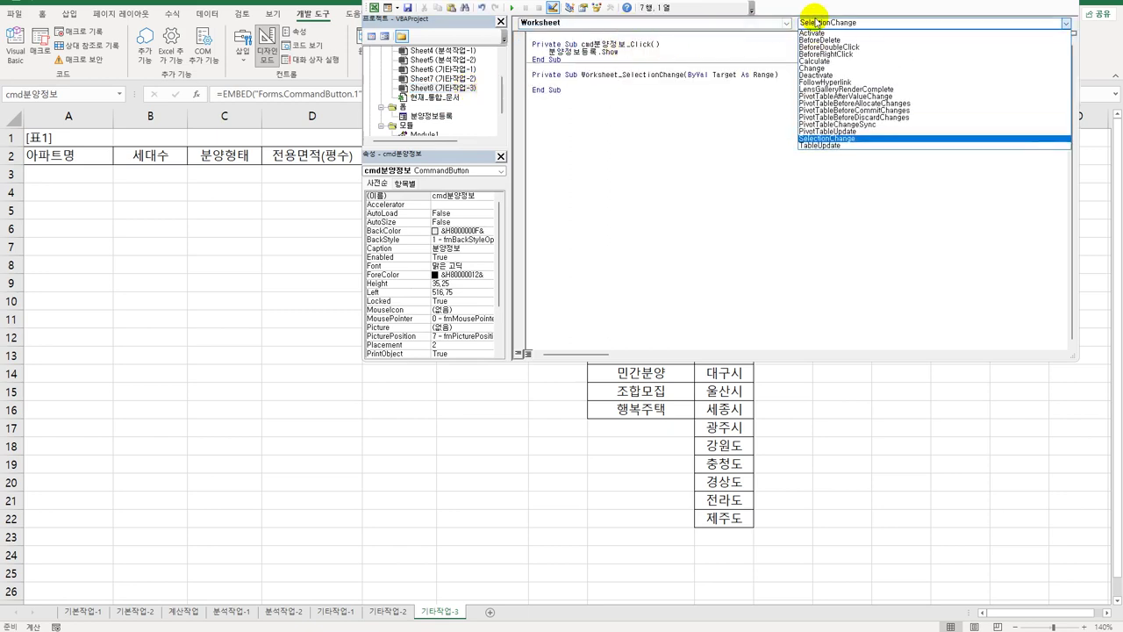
left_click(815, 68)
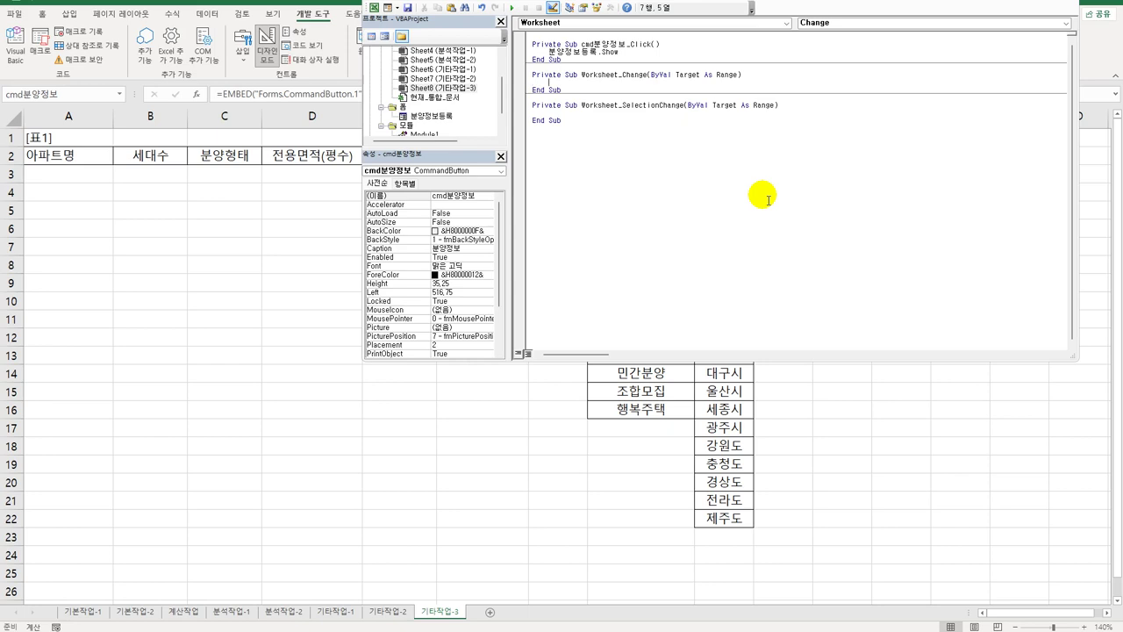
Add Target.Activate as the first line of the Worksheet_Change procedure.
type("tart")
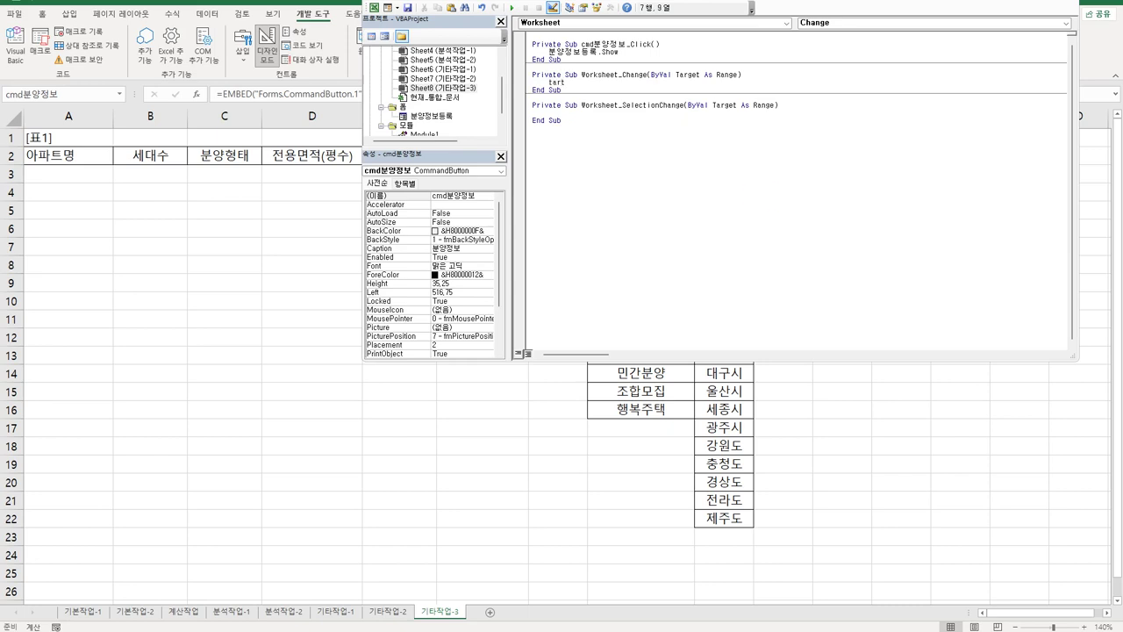
key("BackSpace")
type("get.")
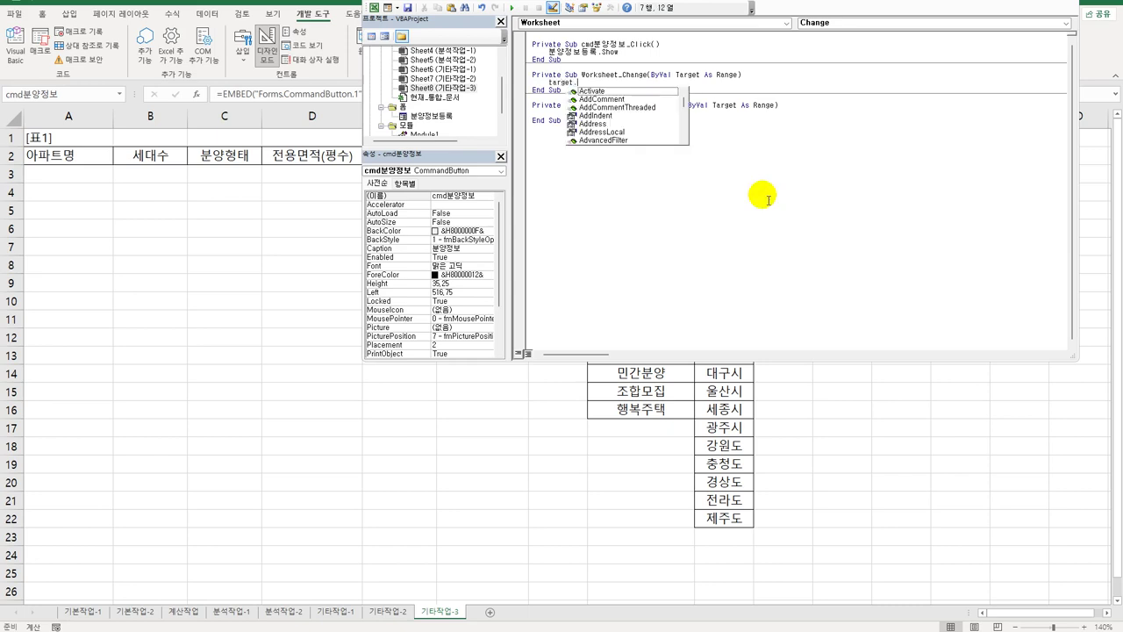
key("Down")
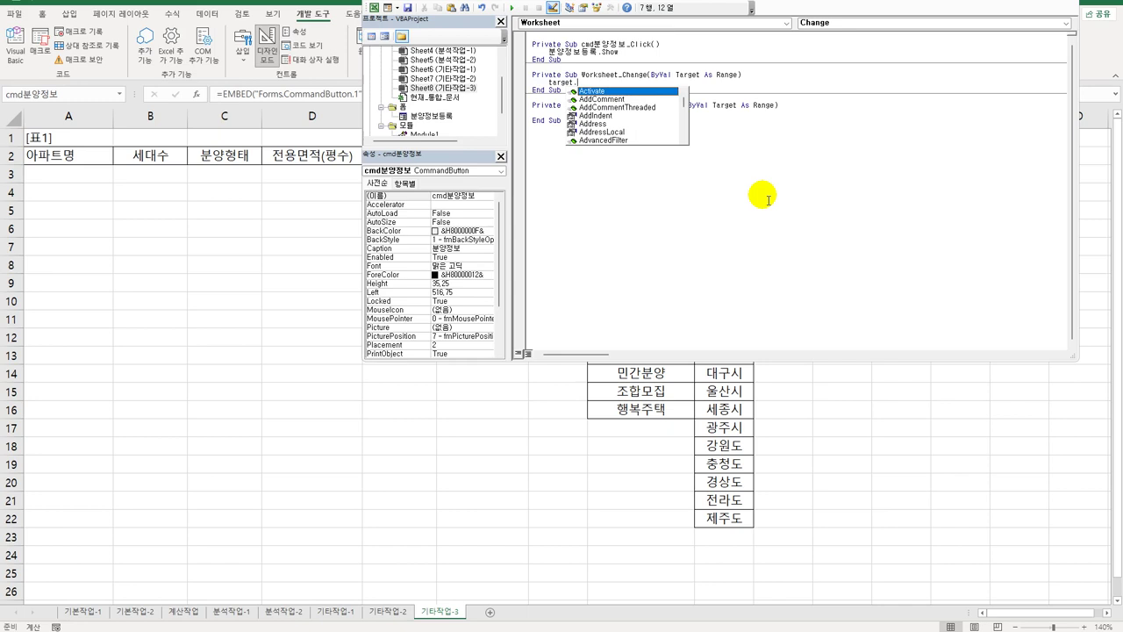
key("Tab")
key("Return")
Set the changed cell's font with Target.Font.Name = "굴림체" in the Worksheet_Change procedure.
type("tr")
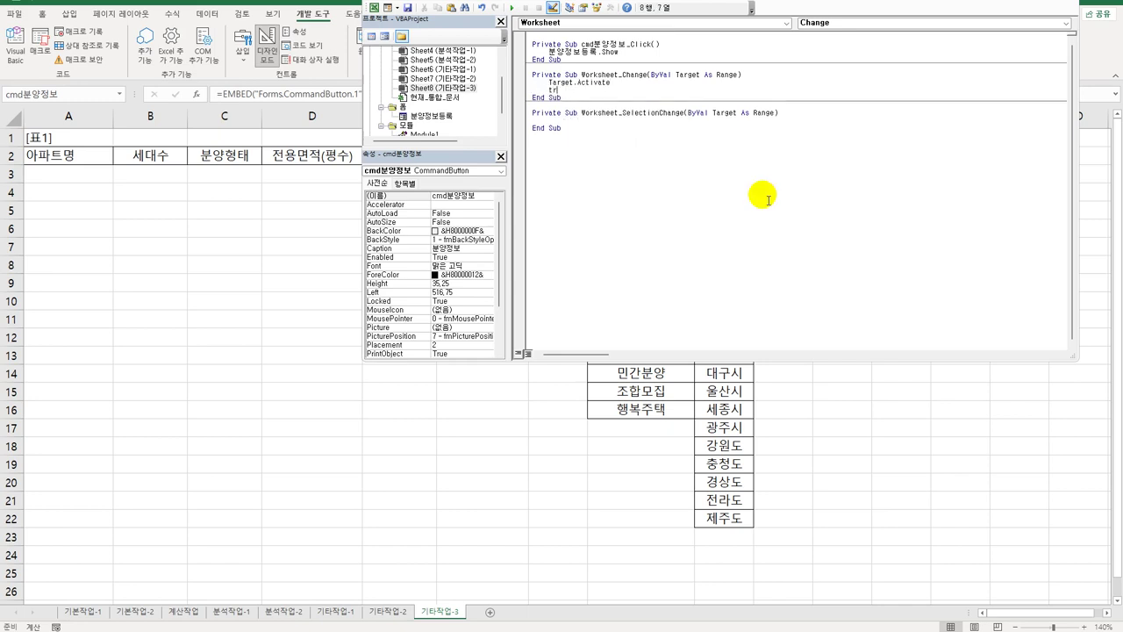
key("BackSpace")
type("arget.Font.n")
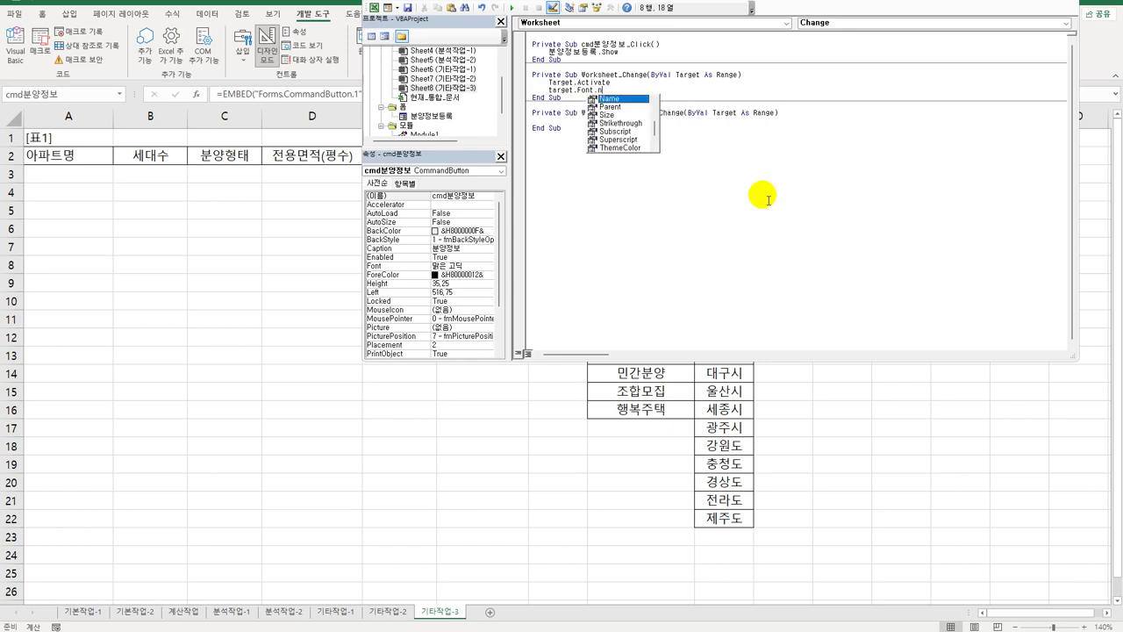
type("ame =")
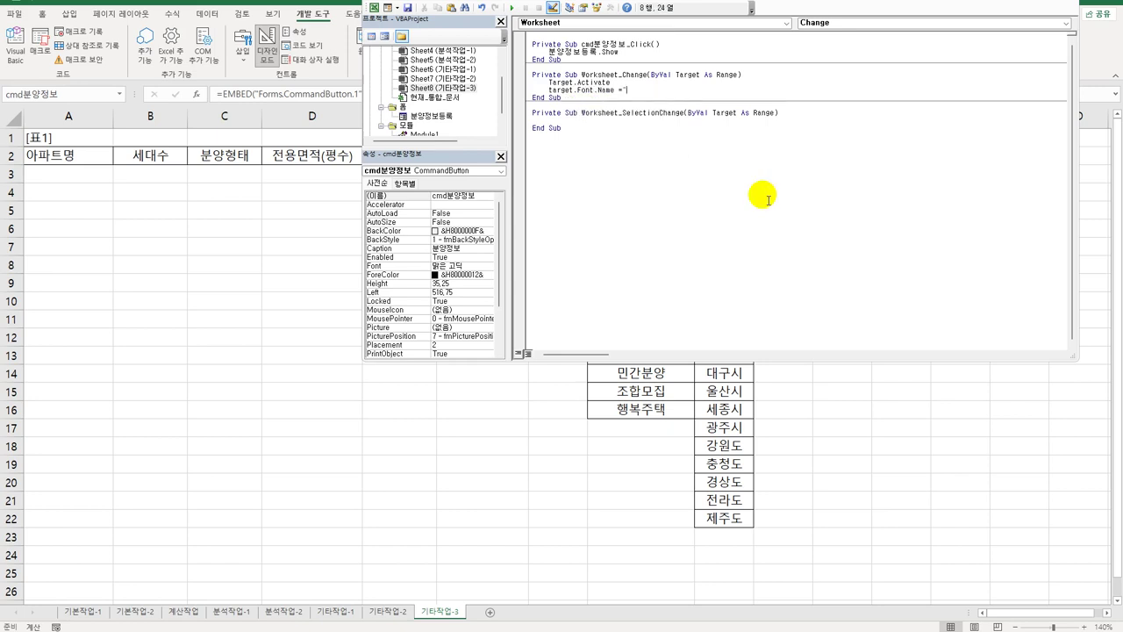
type("\"굴림체\"")
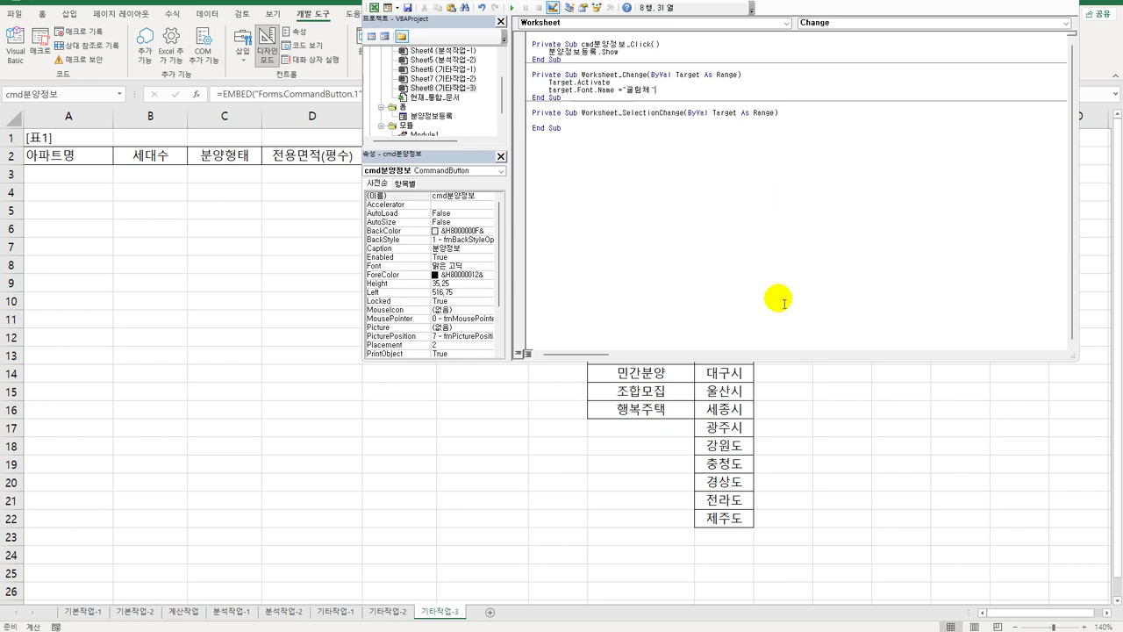
left_click(820, 301)
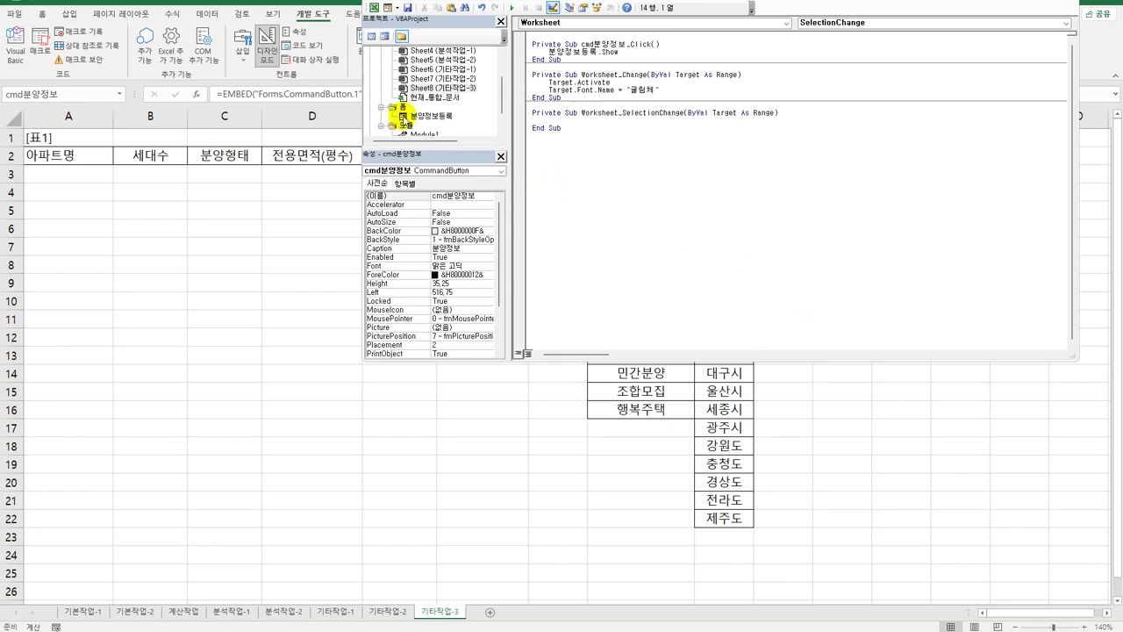
Create the click procedure of the 분양정보등록 form's 종료 button and enter [F1] = Format(Month(Date), "00월").
double_click(439, 117)
double_click(682, 240)
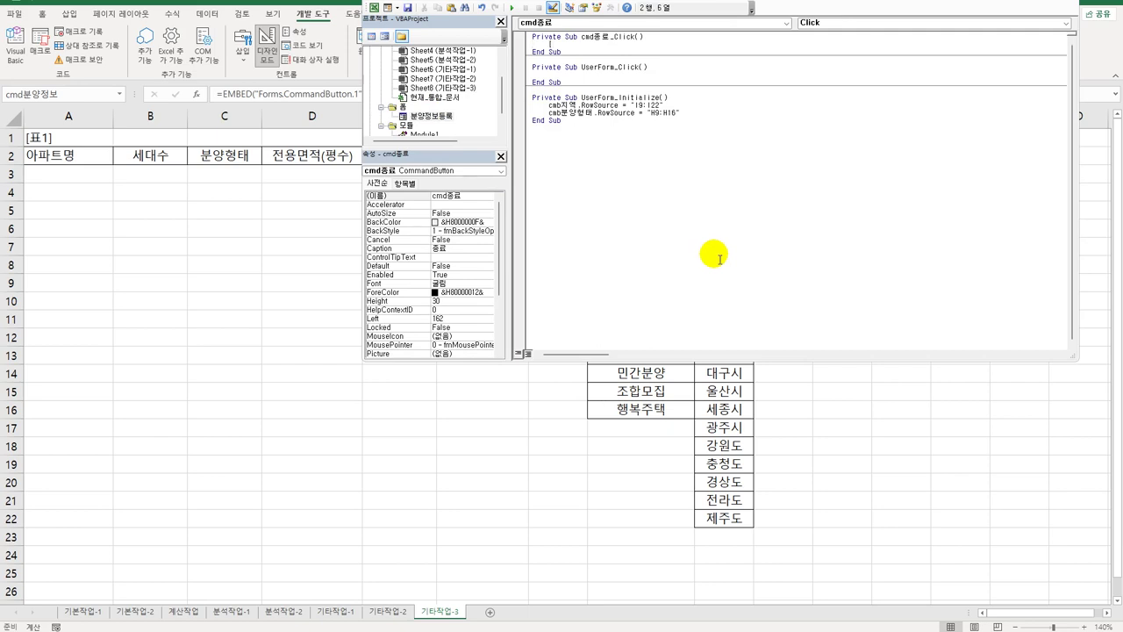
type("[F1]")
type("=")
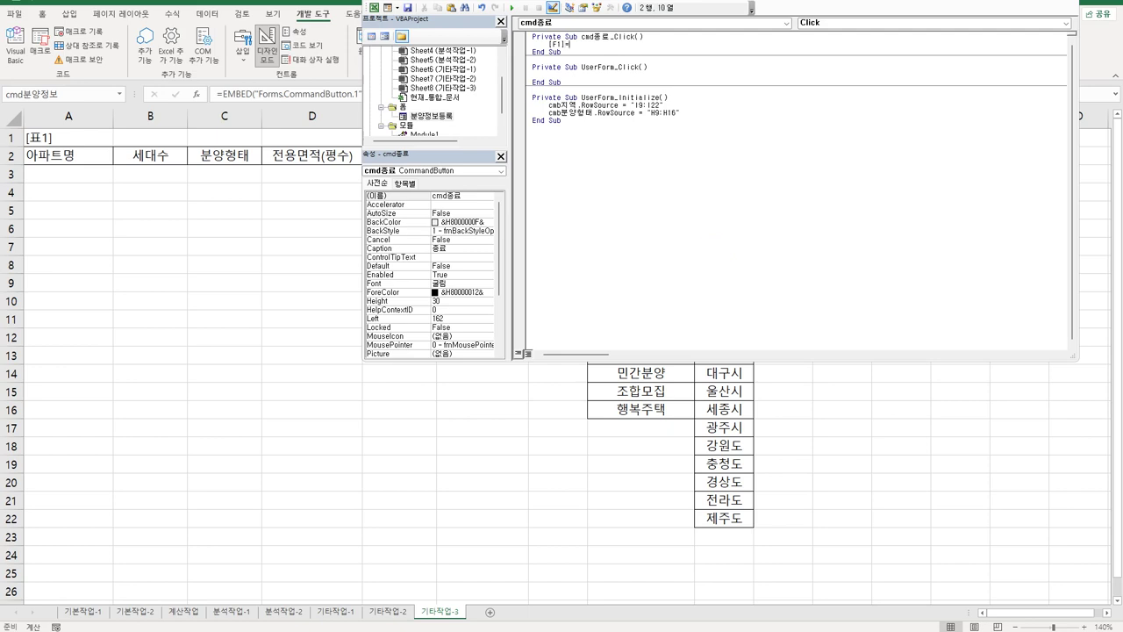
type(" format")
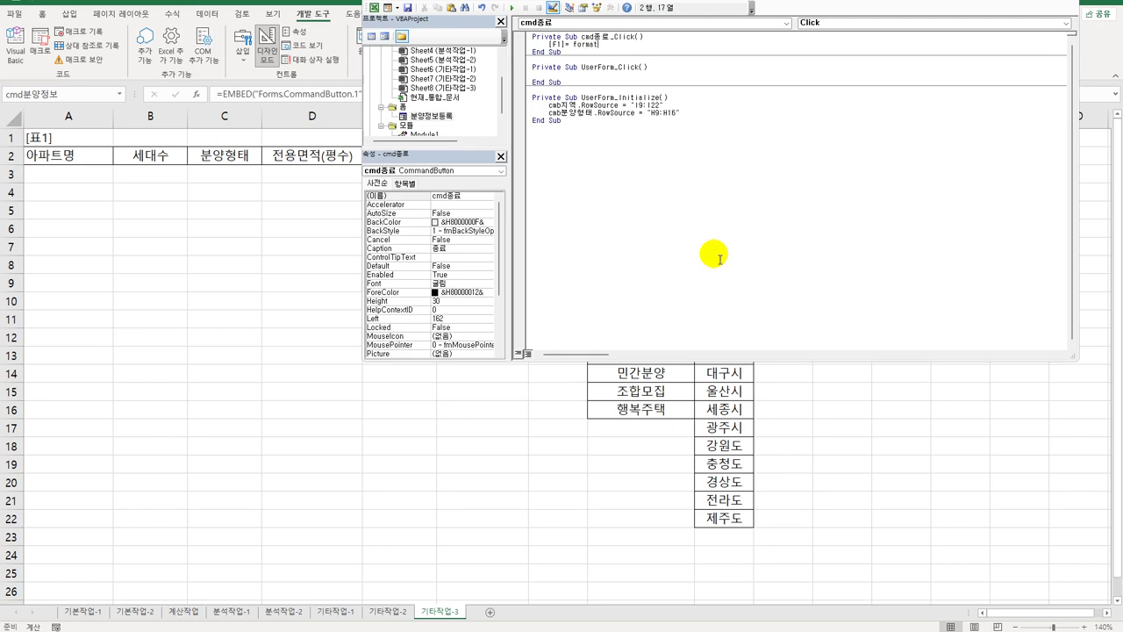
type("(month")
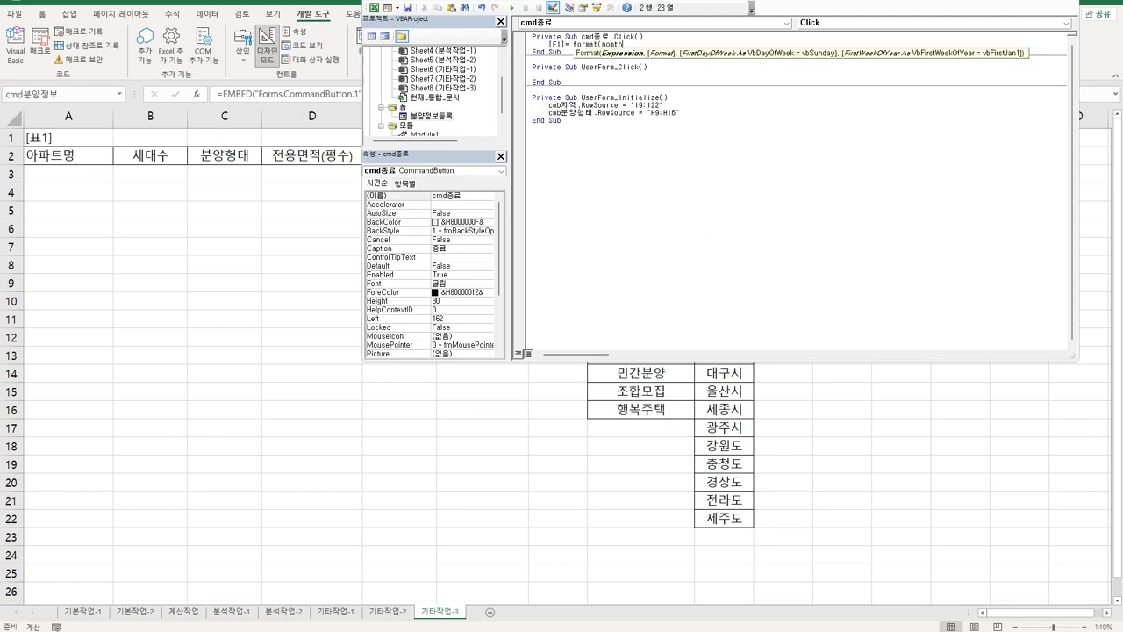
type("(date)")
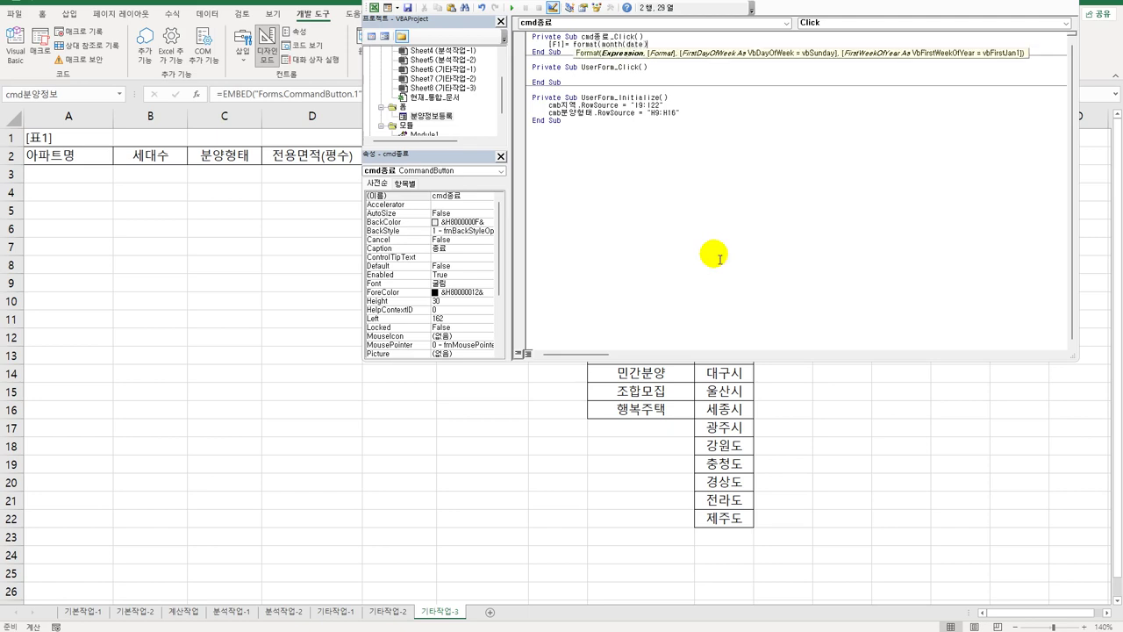
type(",")
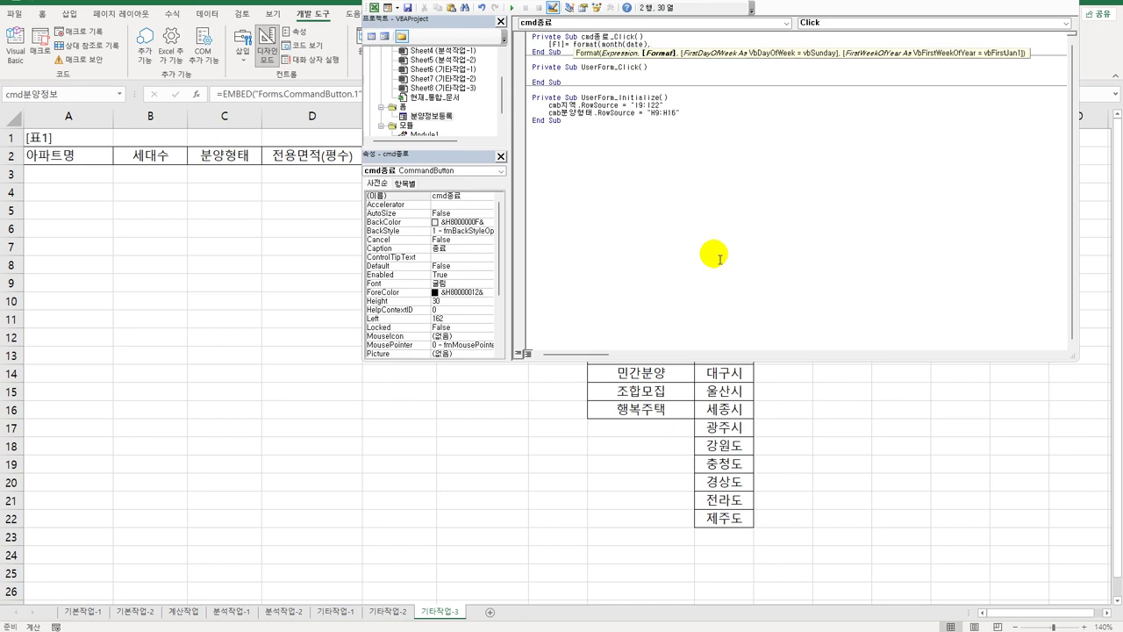
type("\"00월\")")
key("Return")
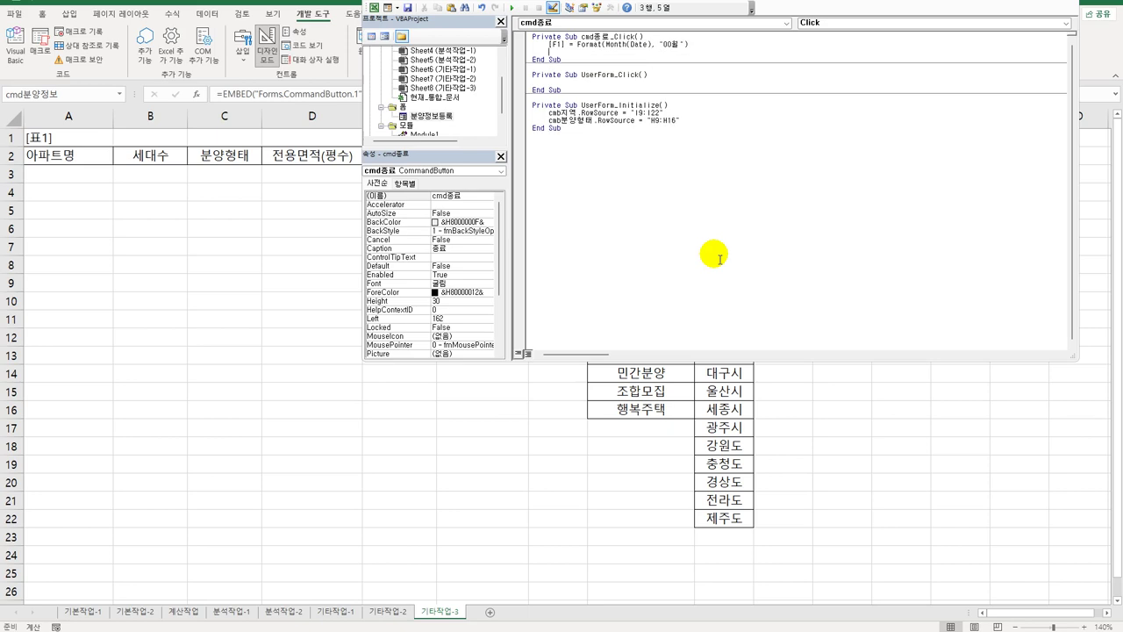
Make cell F1 bold by adding [F1].Font.Bold = True to the cmd종료_Click procedure.
type("[F1].f")
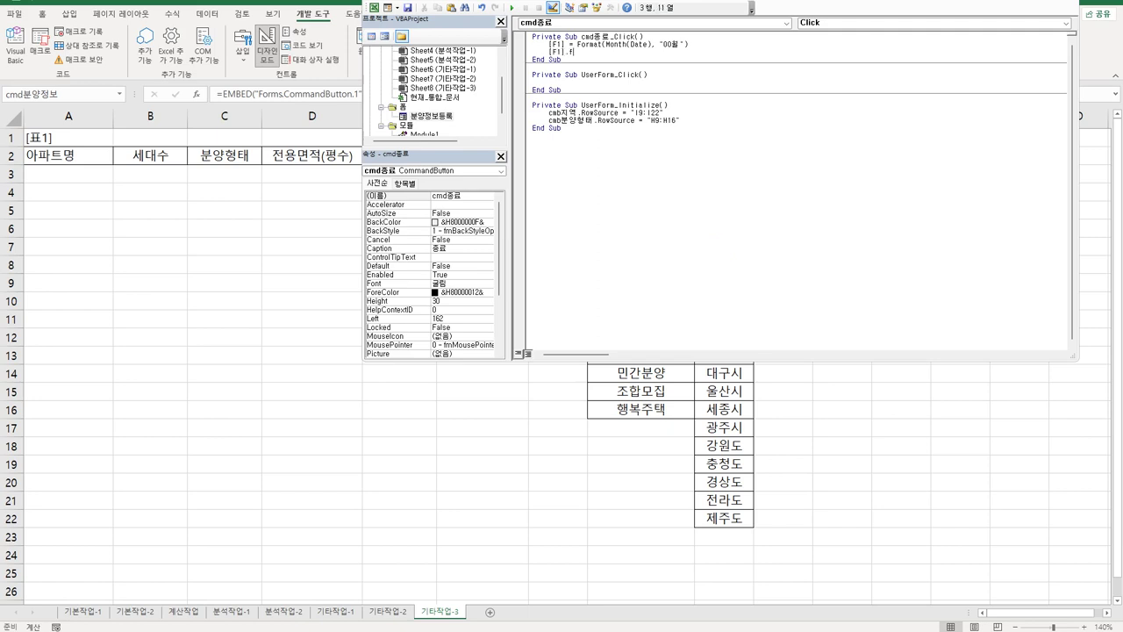
type("ont.bol")
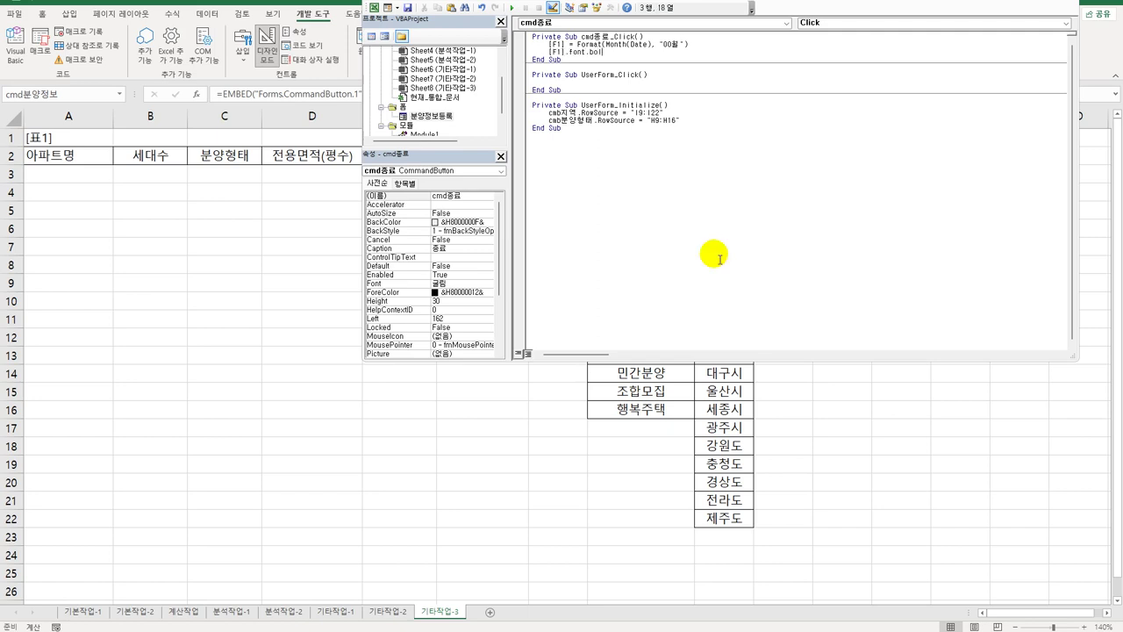
type("d = true")
key("Return")
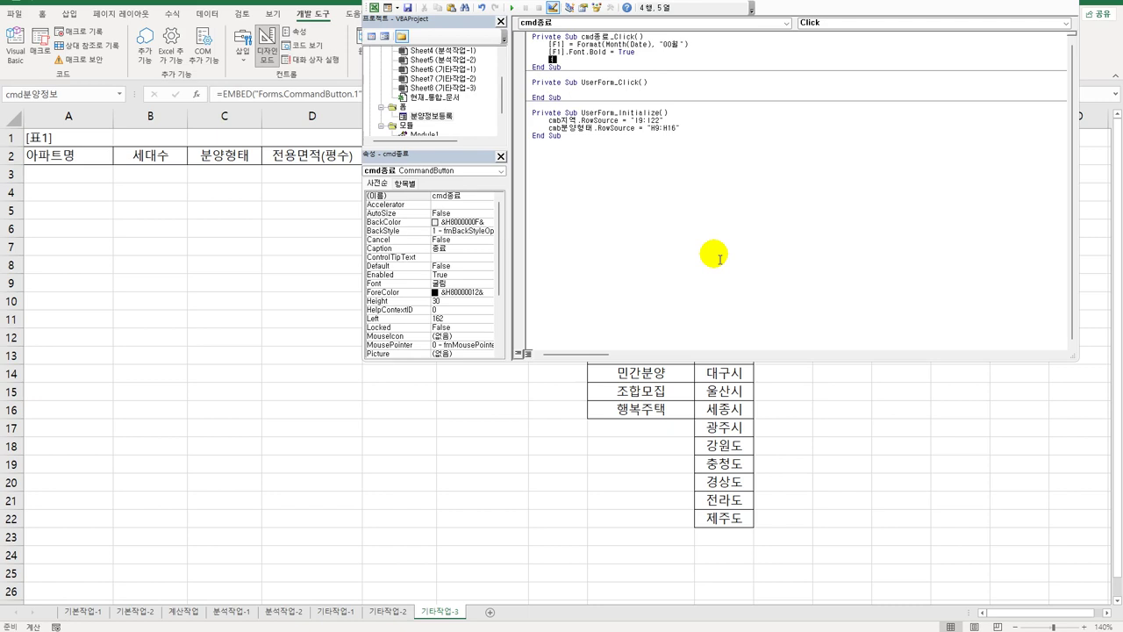
Close the form at the end of the cmd종료_Click procedure with Unload Me.
type("unload m")
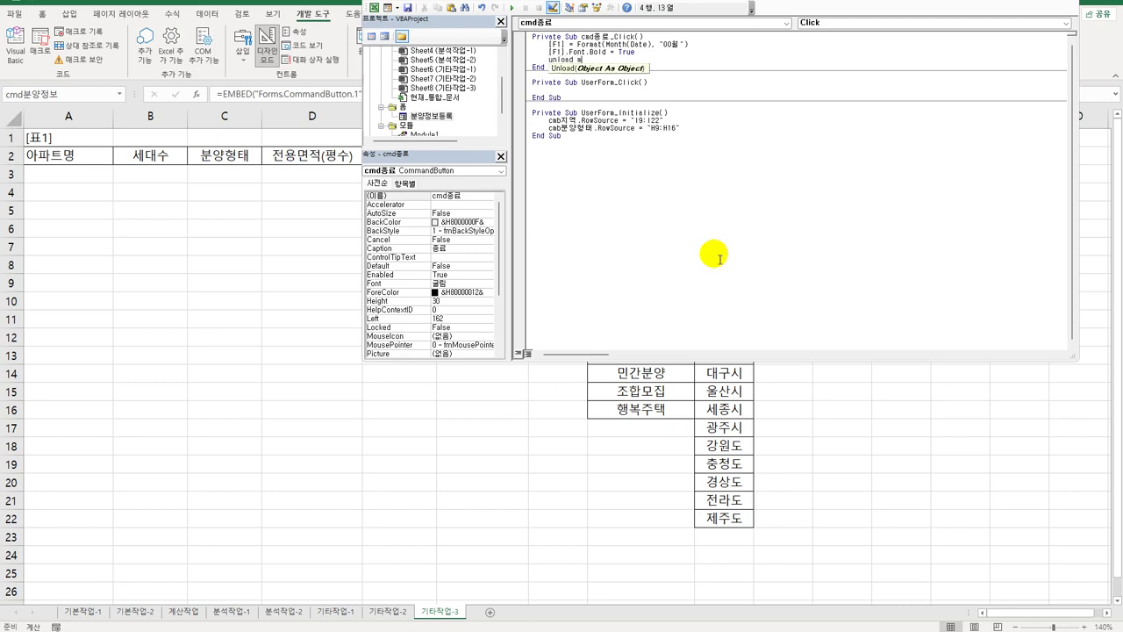
type("e")
key("Down")
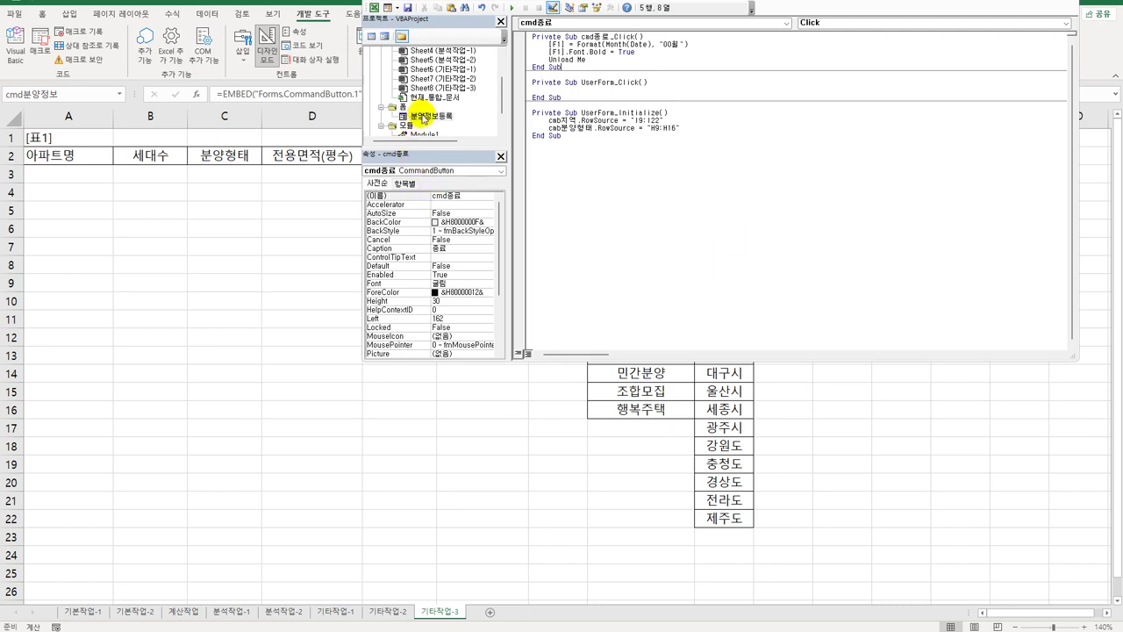
Open the 분양정보등록 form's design and check the control names of the 등록 button, 분양형태 combo box and 전용면적 text box.
left_click(424, 117)
double_click(423, 116)
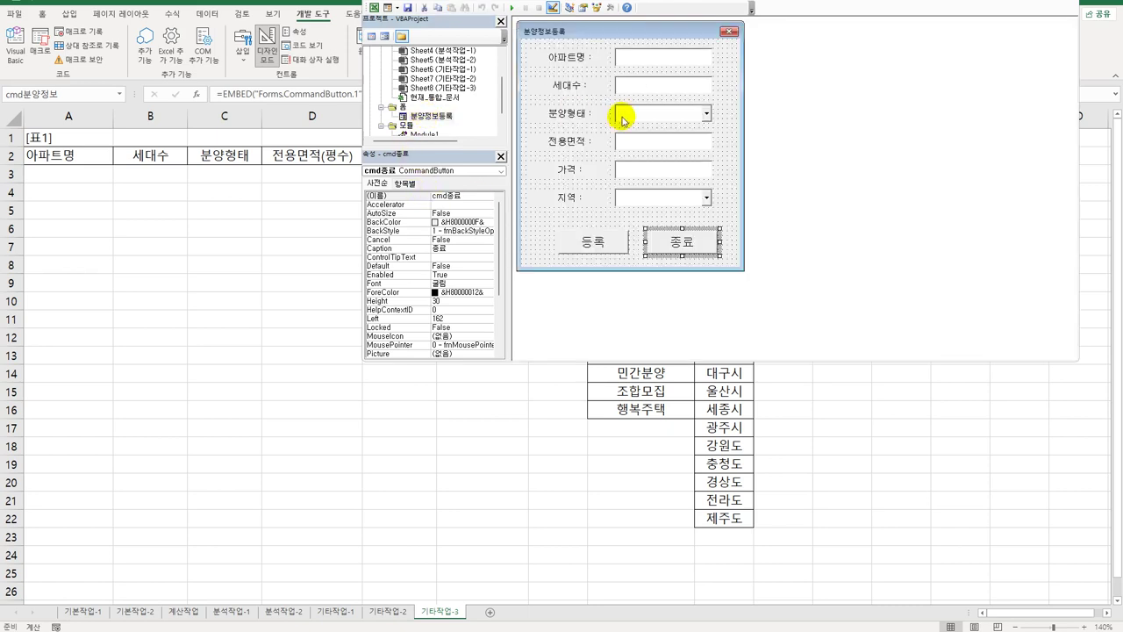
left_click(617, 241)
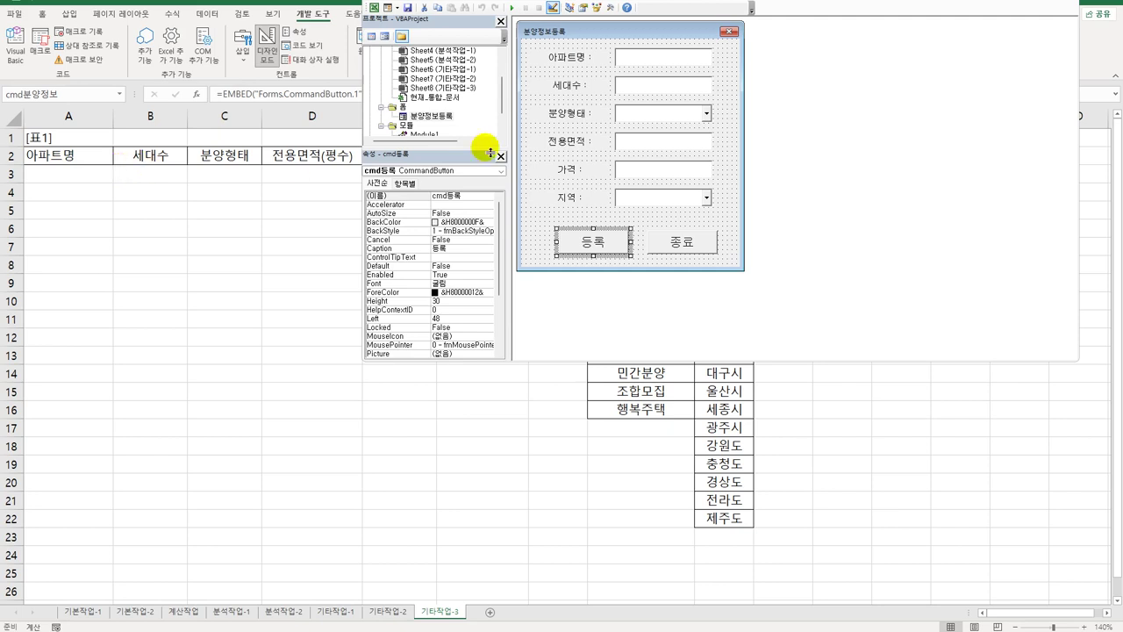
left_click(659, 123)
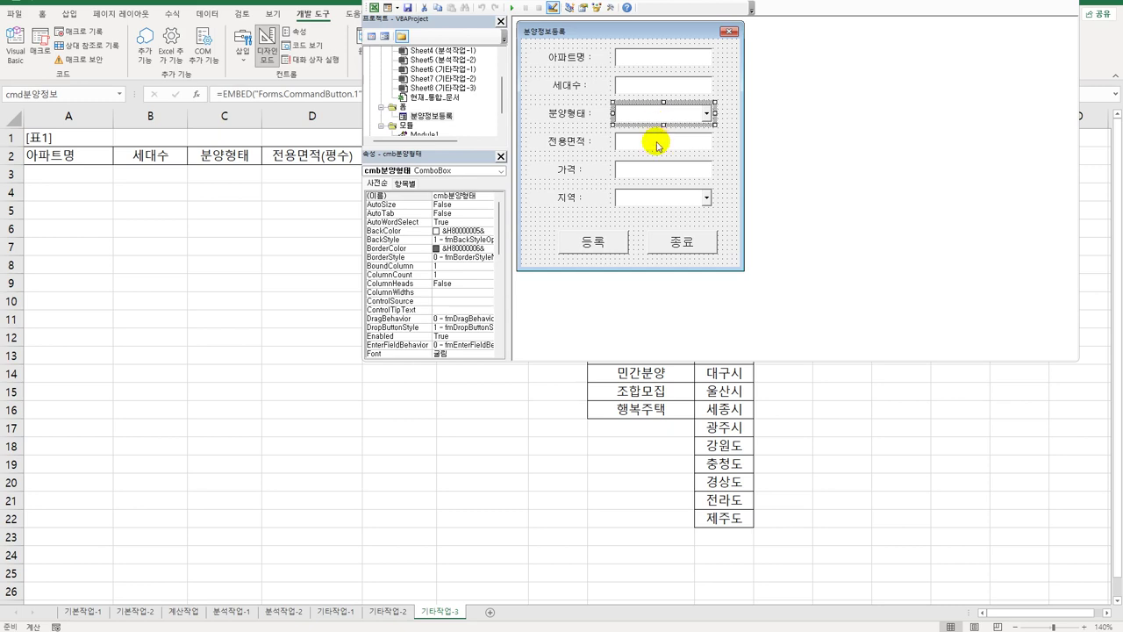
left_click(658, 146)
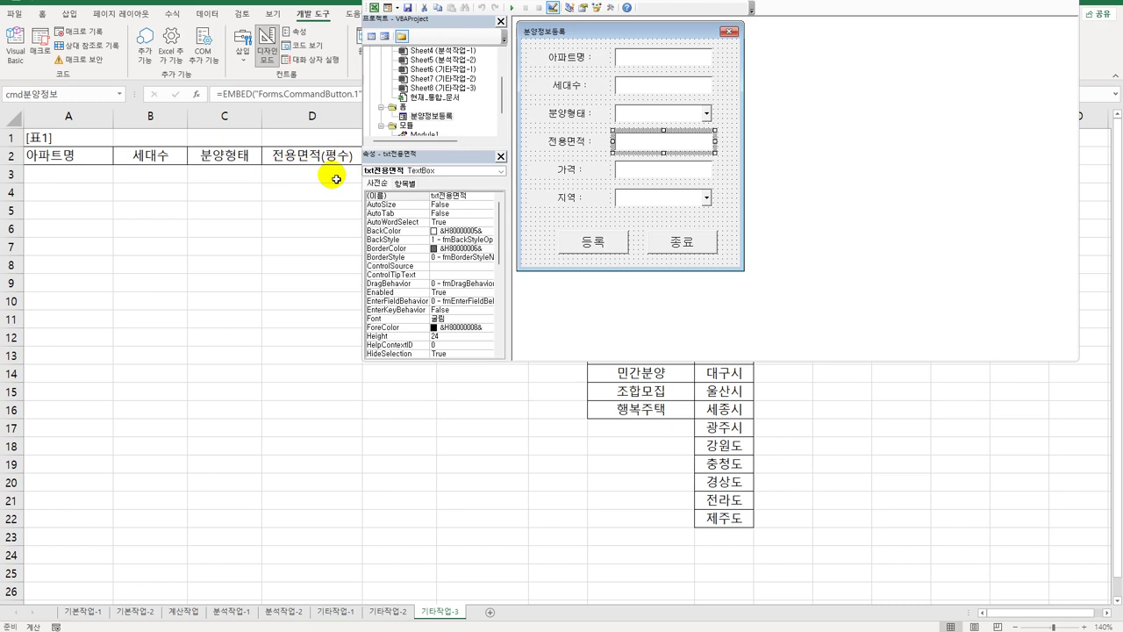
Return to the 기타작업-3 worksheet and examine the table's header row, its adjoining cells and columns A to F.
key("alt+q")
left_click(164, 238)
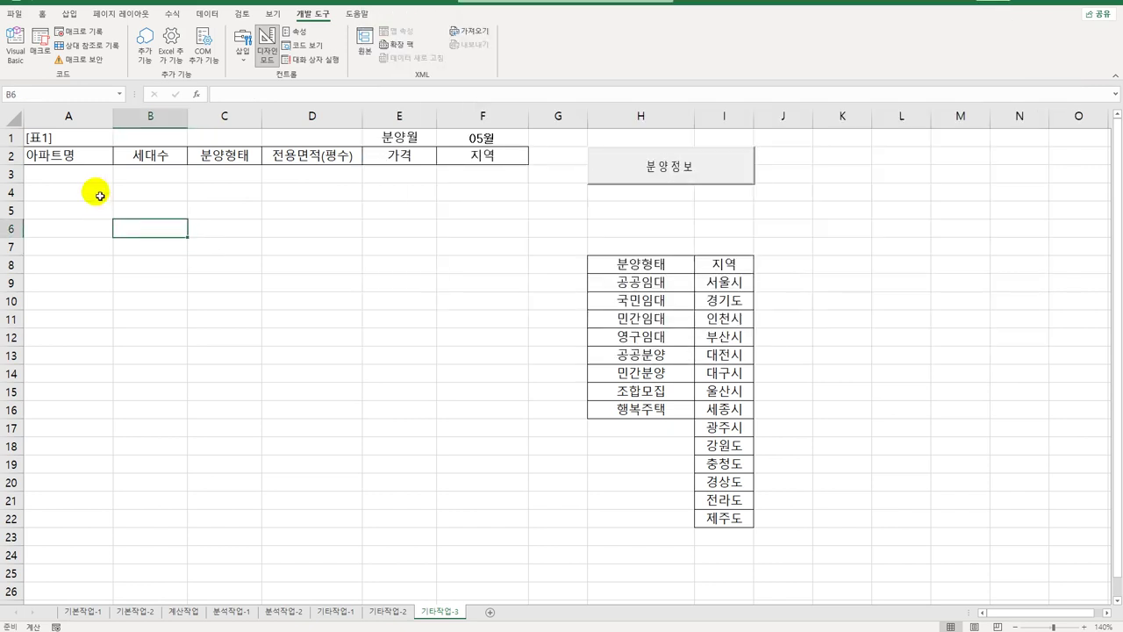
left_click(63, 166)
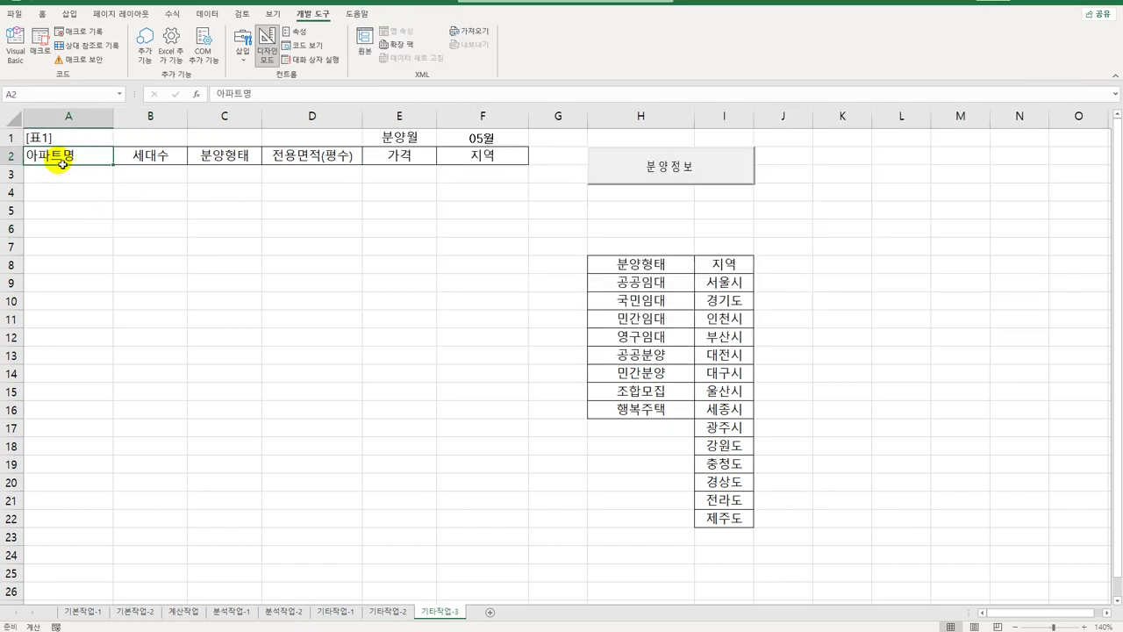
left_click_drag(63, 164, 453, 143)
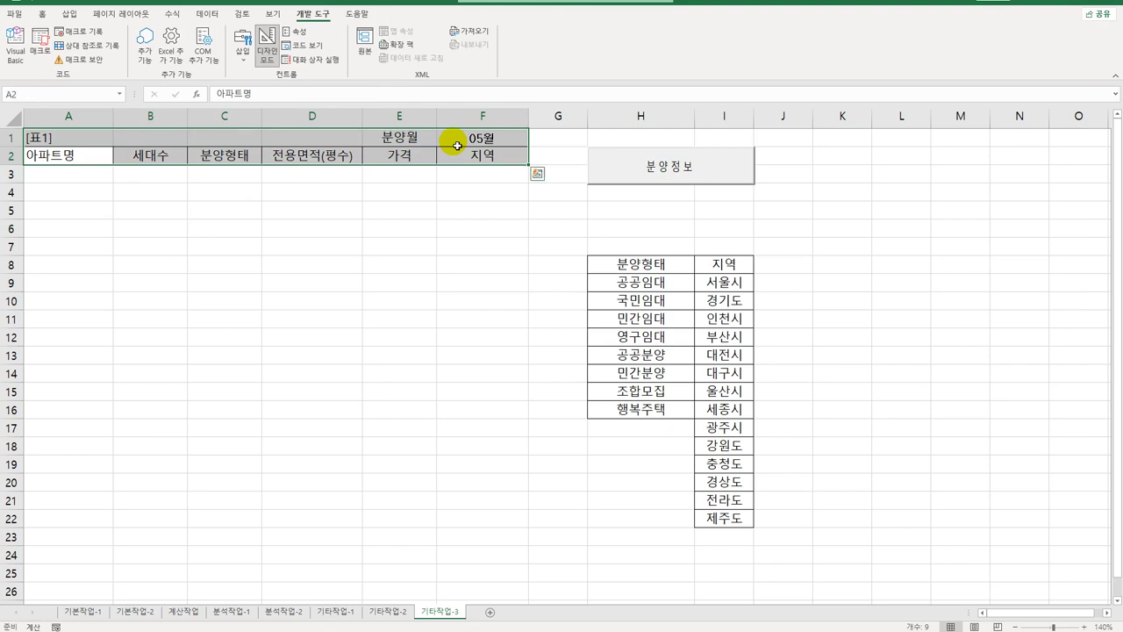
left_click(83, 180)
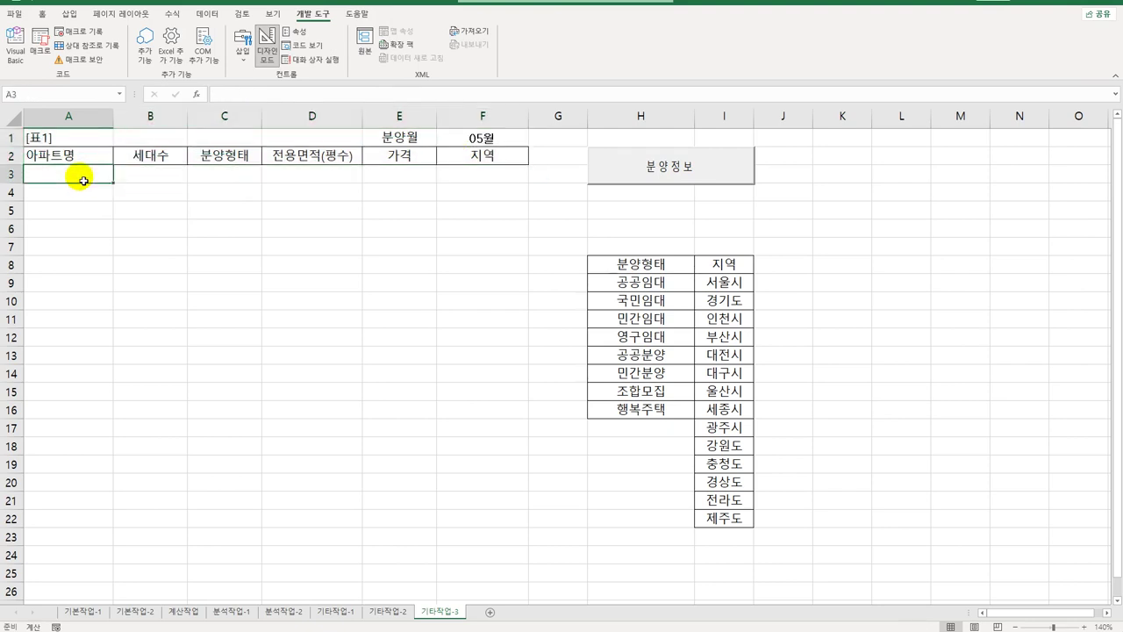
left_click_drag(82, 117, 489, 117)
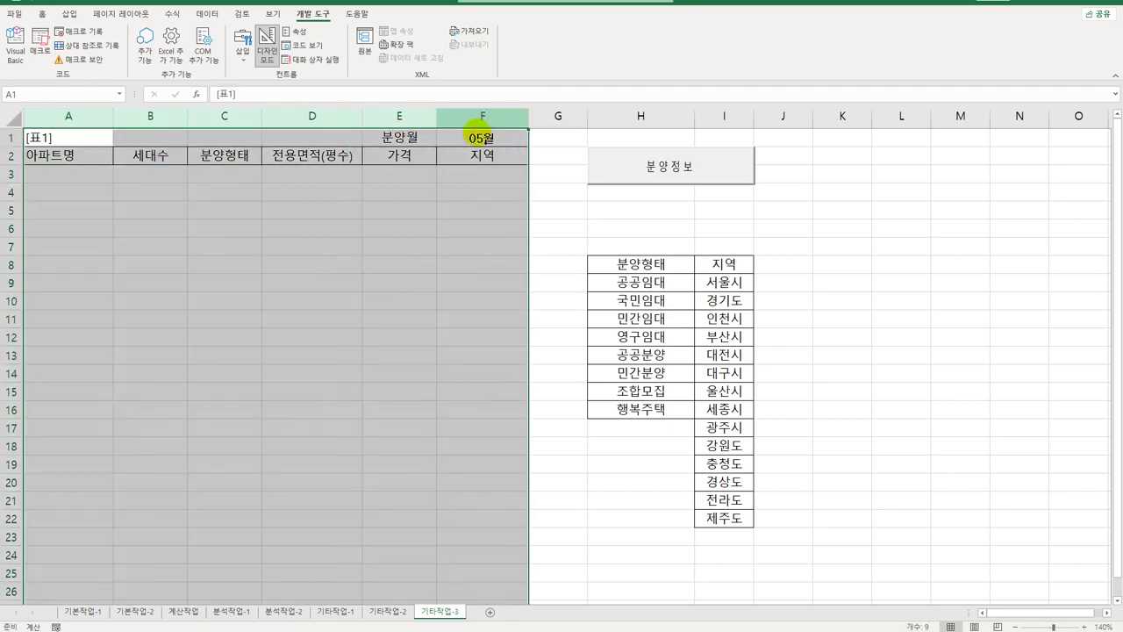
left_click(475, 232)
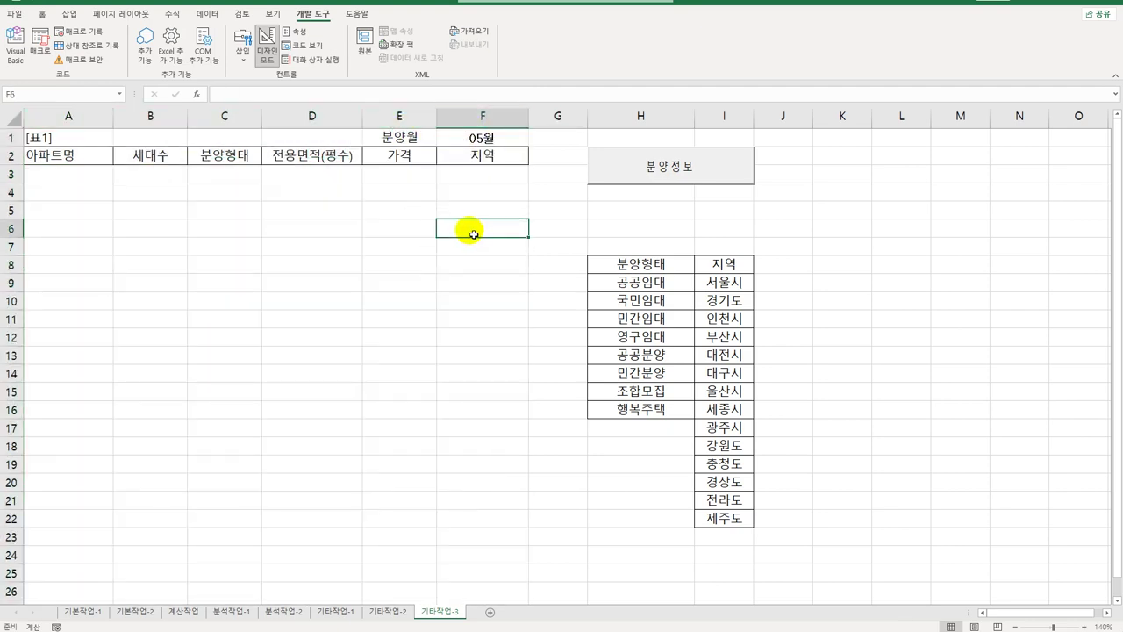
Create the click procedure of the form's 등록 button and enter i = Range("A2").CurrentRegion.Rows.Count + 1.
left_click(16, 48)
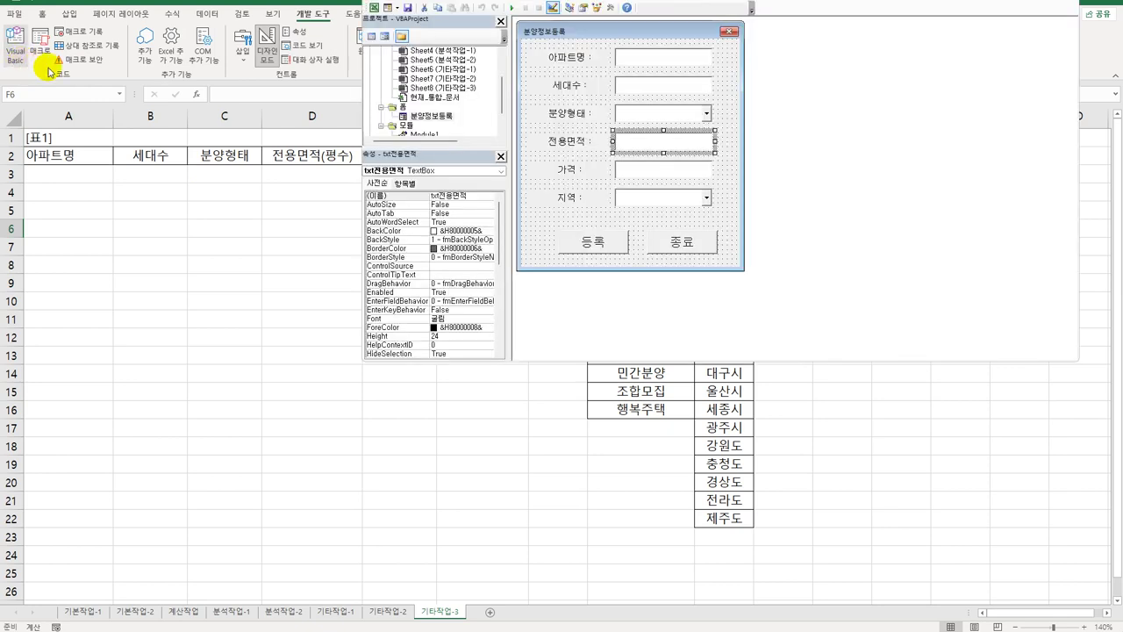
double_click(606, 240)
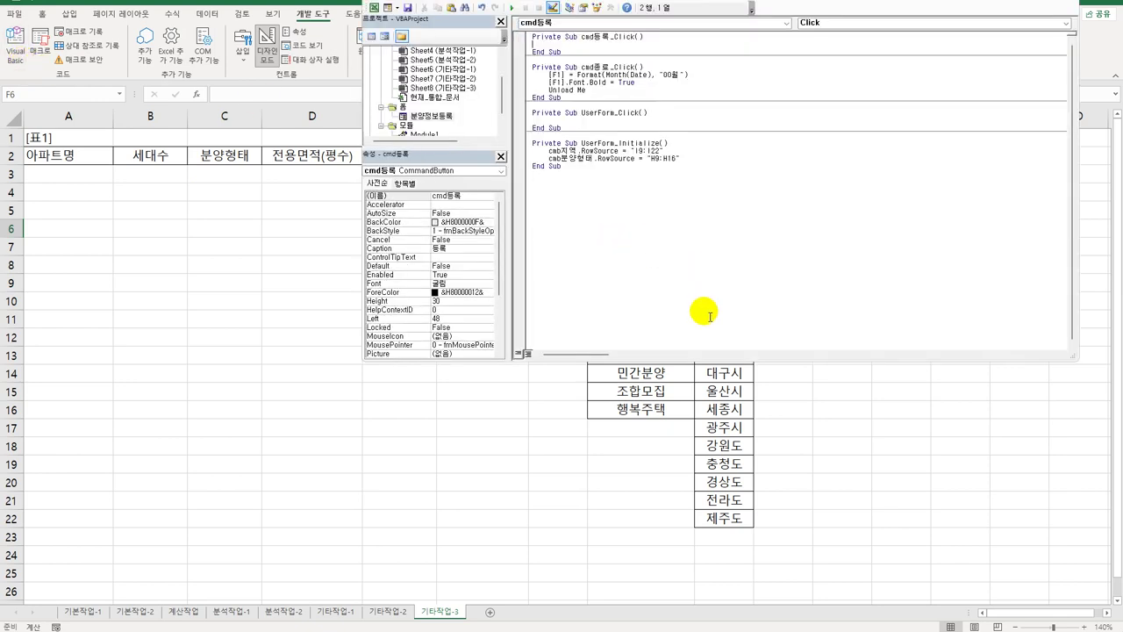
key("Return")
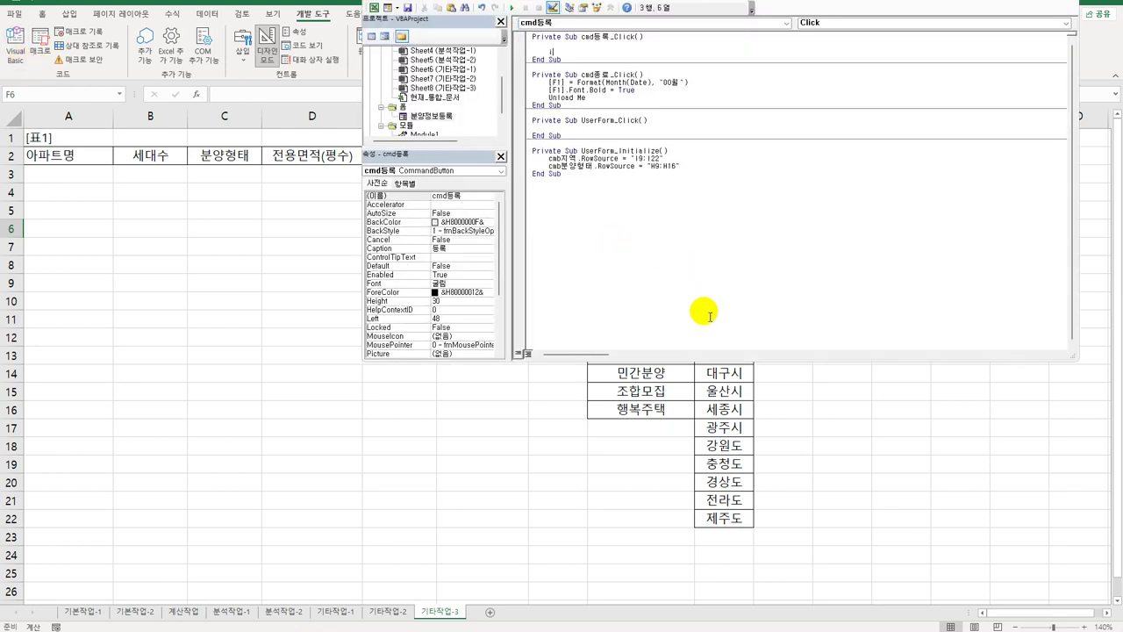
type("i = range(\"A")
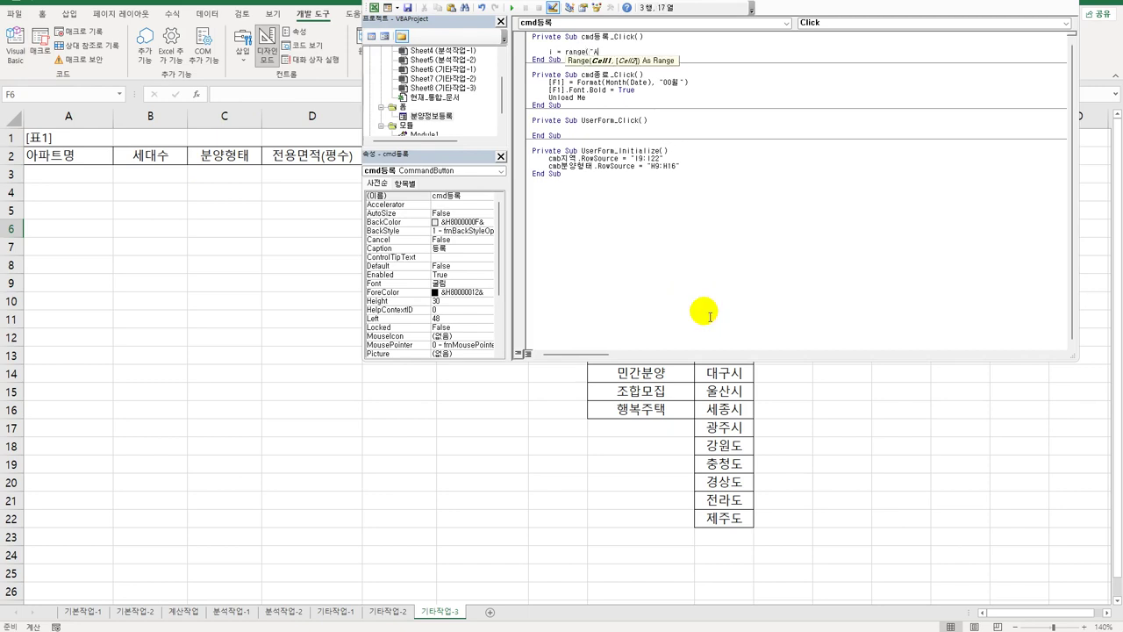
type("2\").CurrentRegion.r")
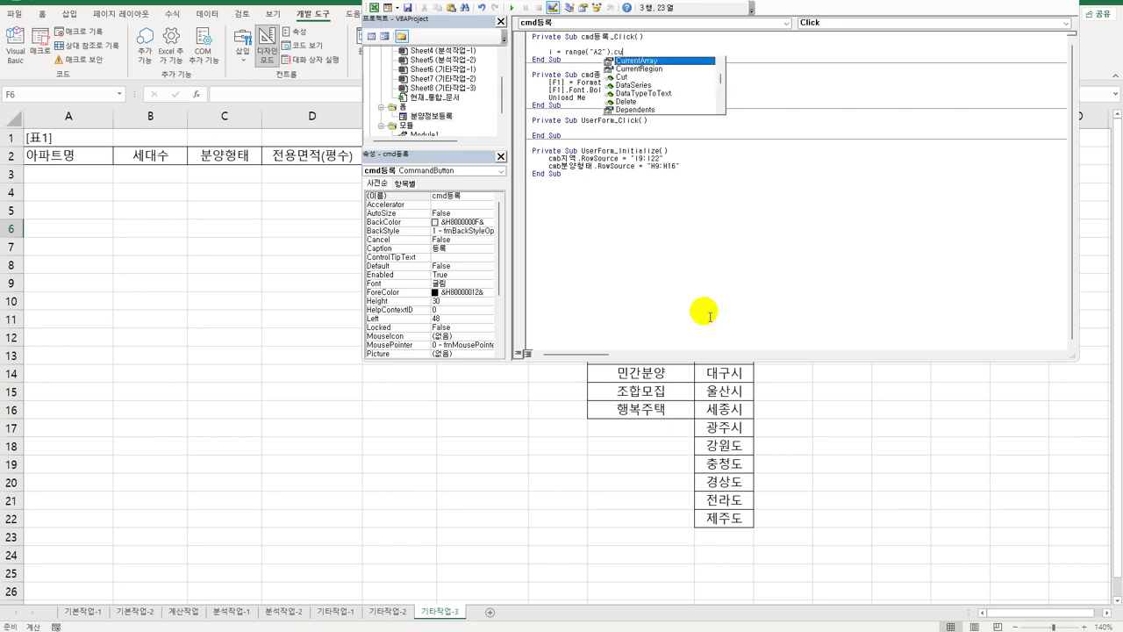
type("ows")
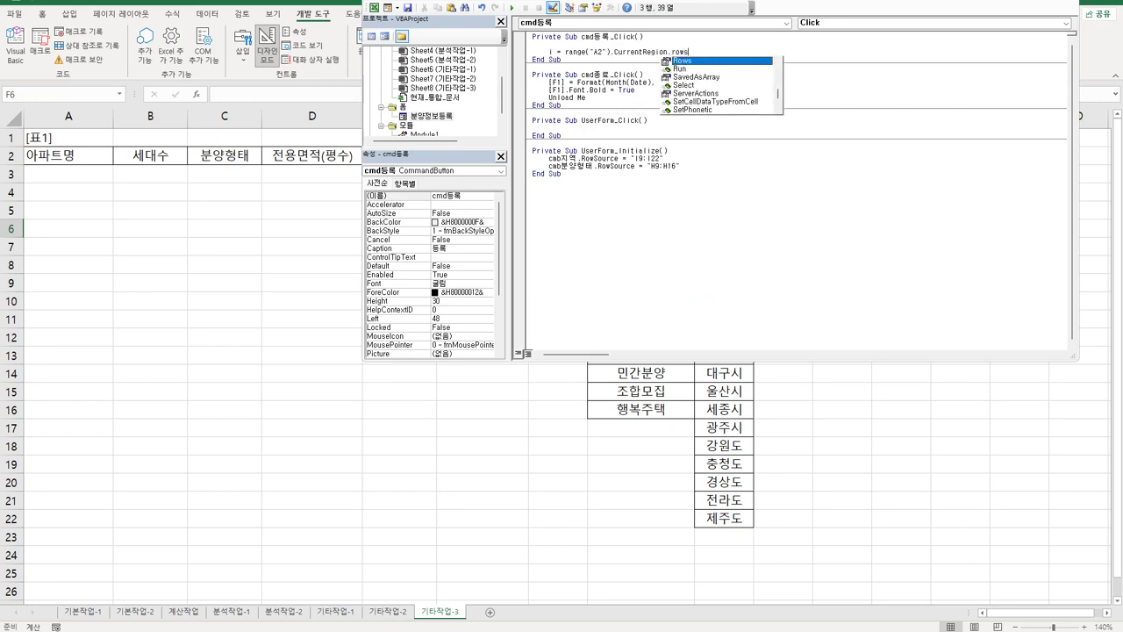
type(".count + 1")
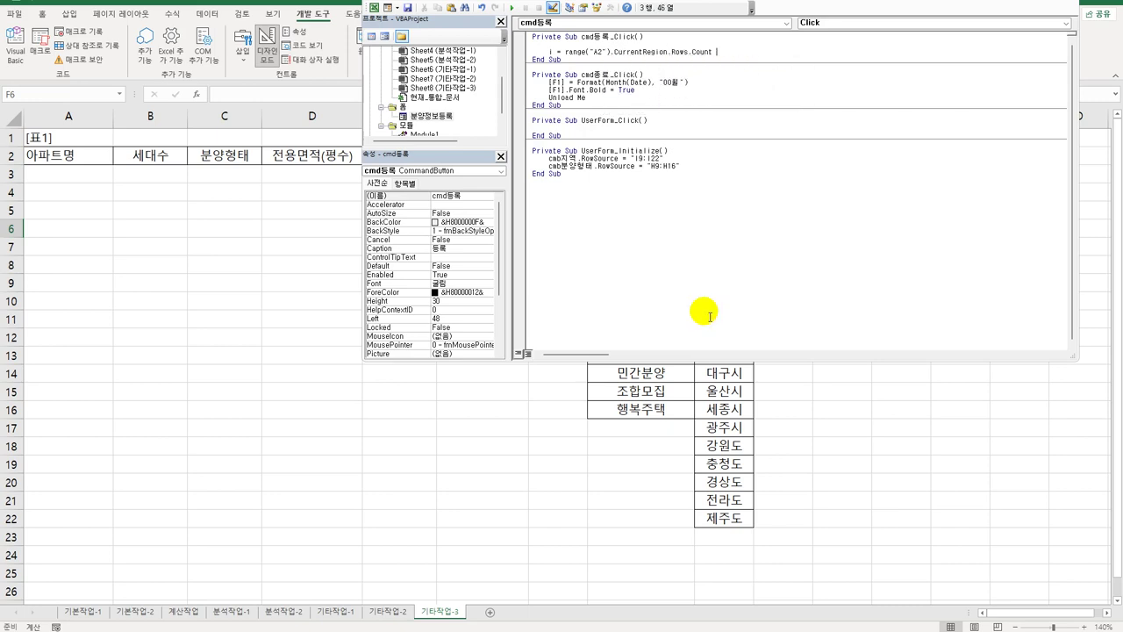
key("Return")
Add the line Cells(i, 1) = txt아파트명 to the cmd등록_Click procedure, below a blank line.
key("Return")
type("ce")
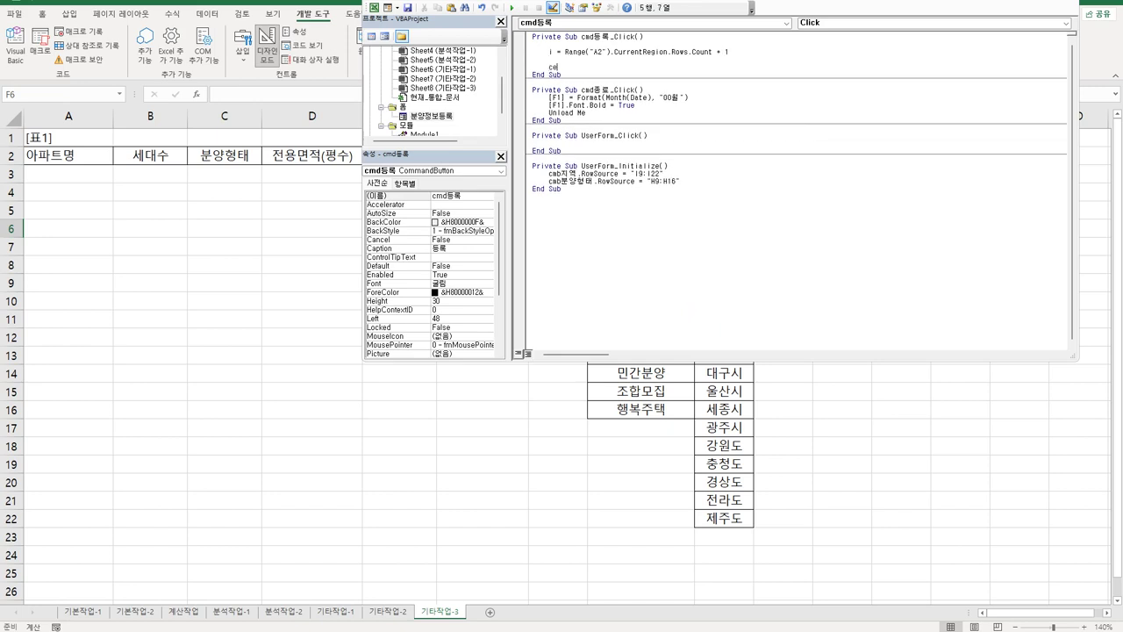
type("lls(i,1) =")
type(" txtㅇ")
type("파트명")
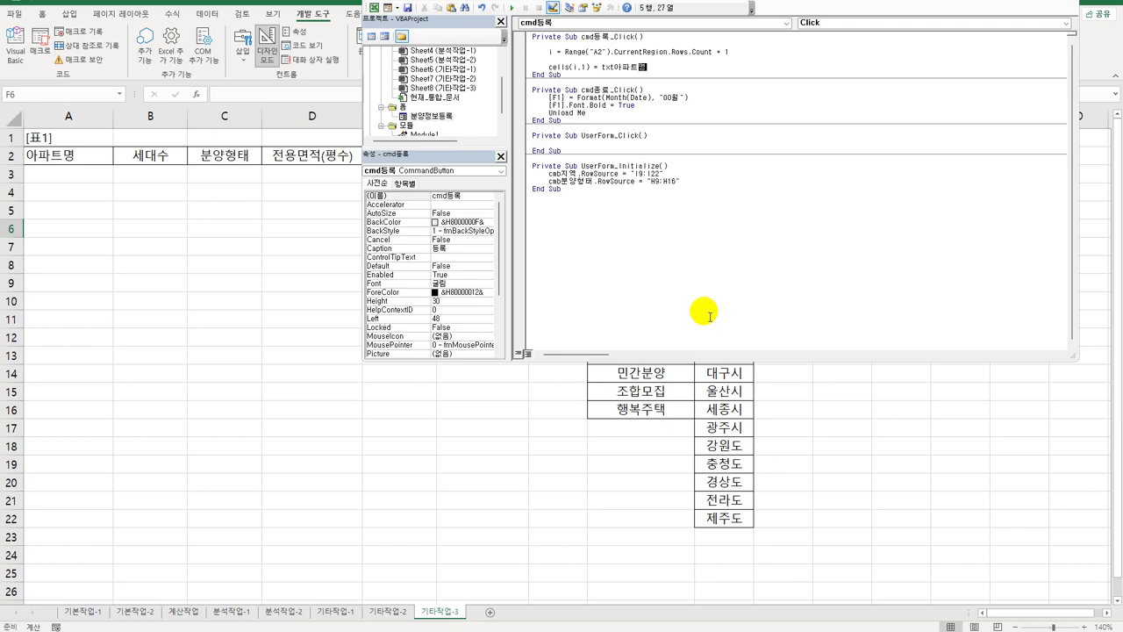
Duplicate the Cells(i, 1) = txt아파트명 line five times directly below it.
key("Return")
key("Up")
key("shift+End")
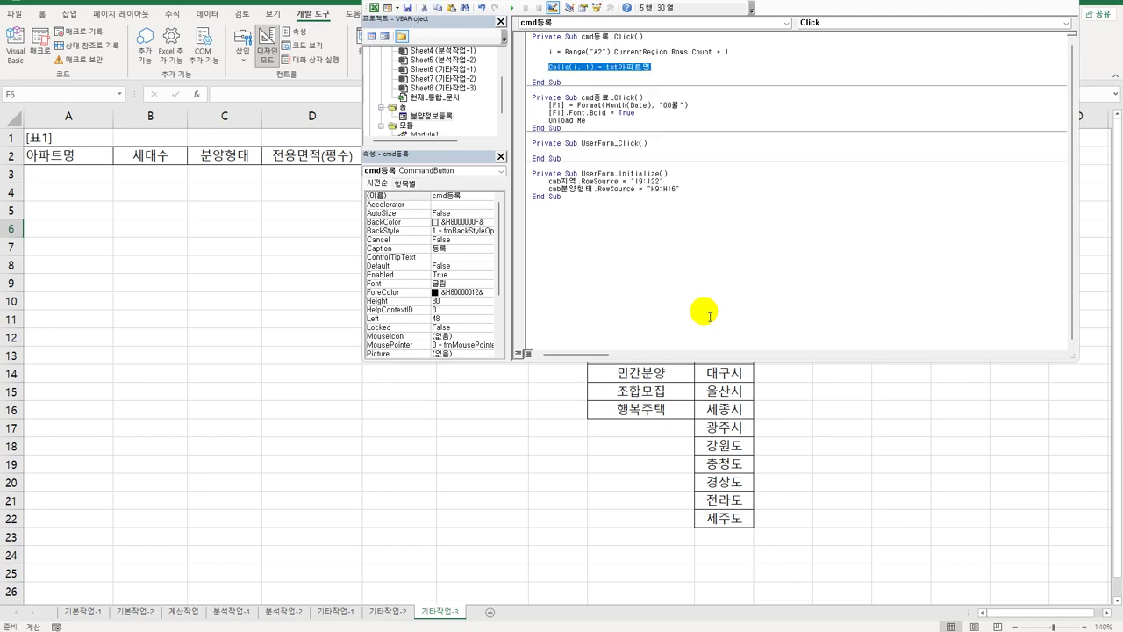
key("ctrl+c")
key("End")
key("Return")
key("ctrl+v")
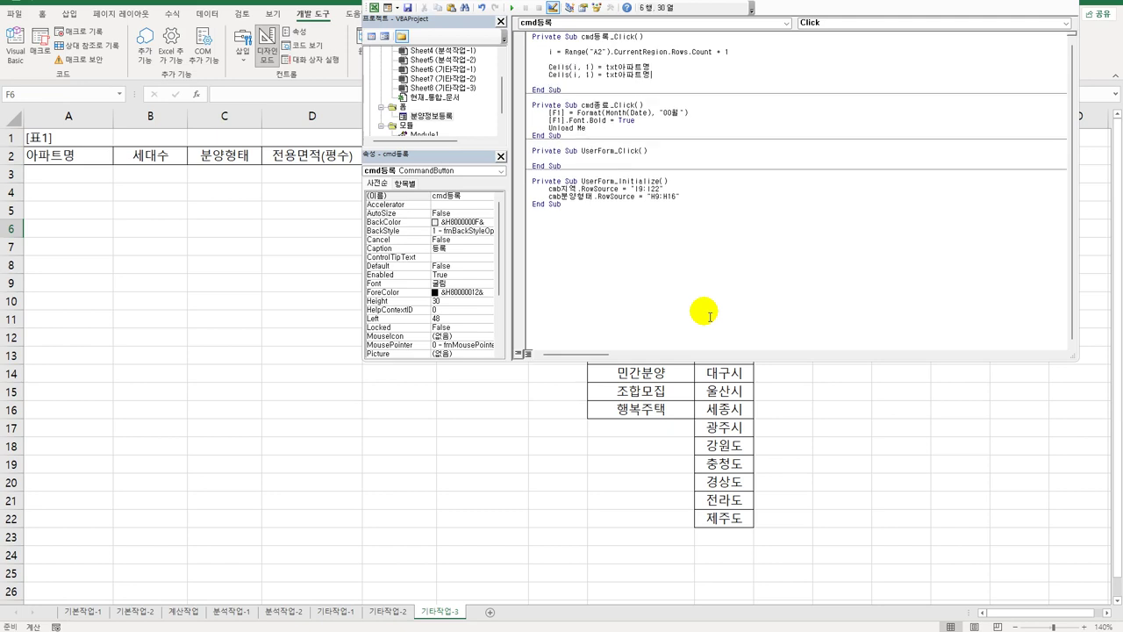
key("Return")
key("ctrl+v")
key("Return")
key("ctrl+v")
key("Return")
key("ctrl+v")
key("Return")
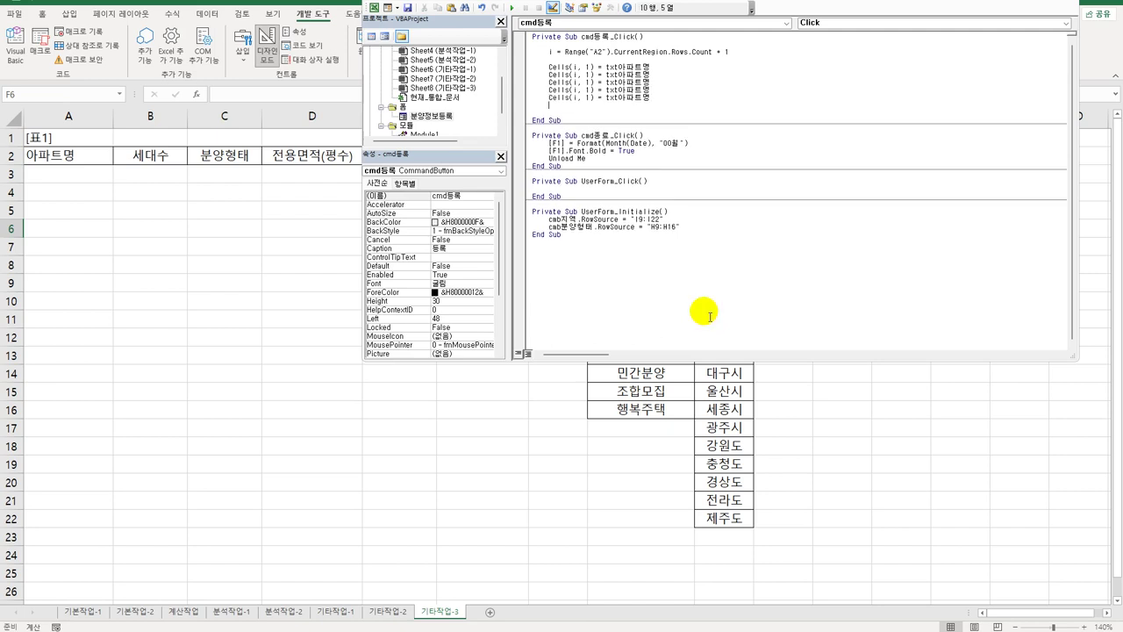
key("ctrl+v")
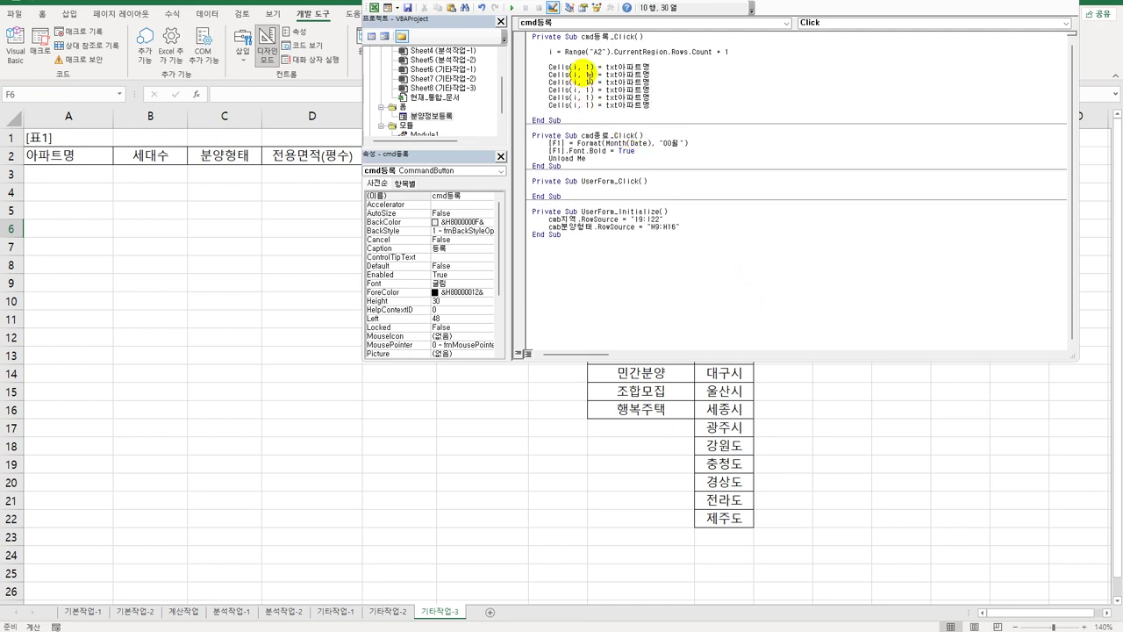
Change the column numbers in the five copied Cells lines to 2, 3, 4, 5 and 6.
double_click(589, 74)
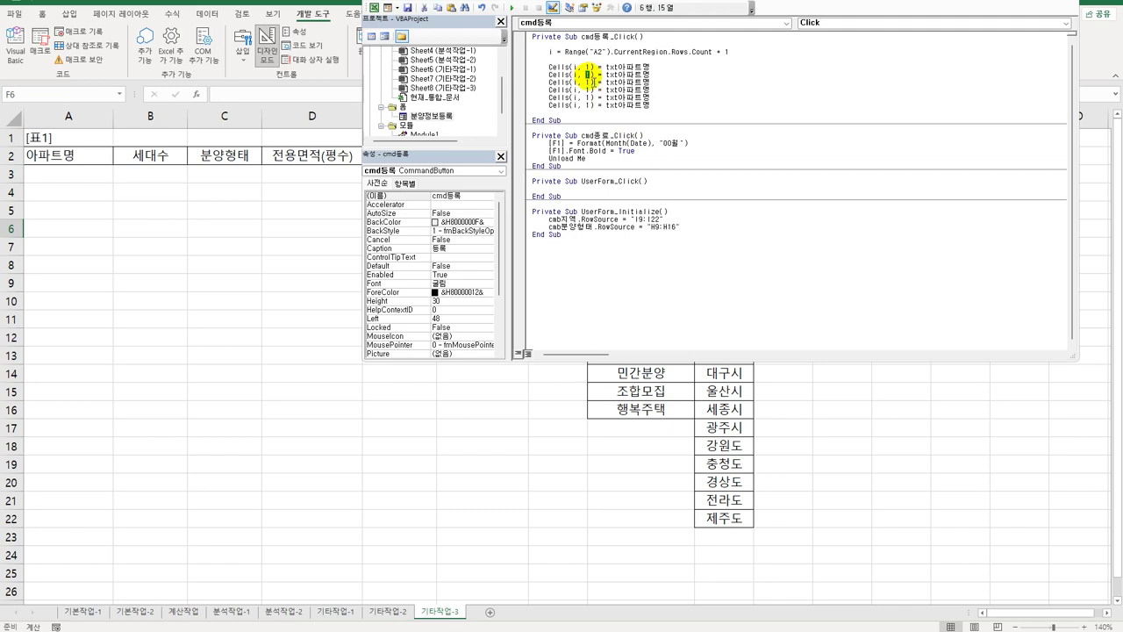
type("2")
double_click(589, 82)
type("3")
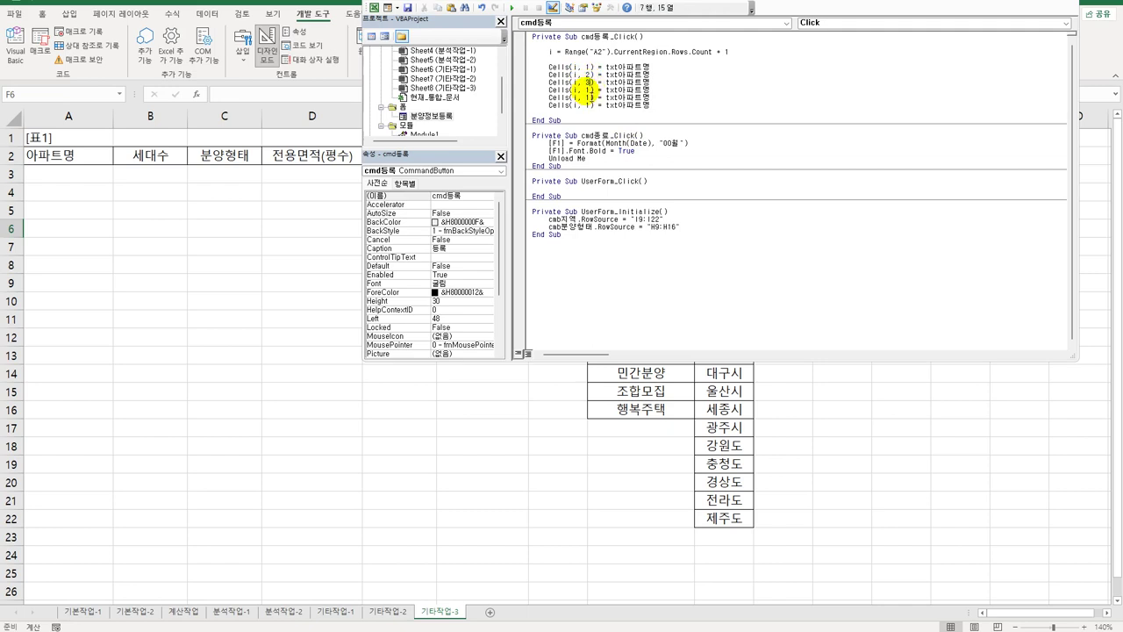
double_click(589, 90)
type("4")
type("5")
double_click(588, 104)
type("6")
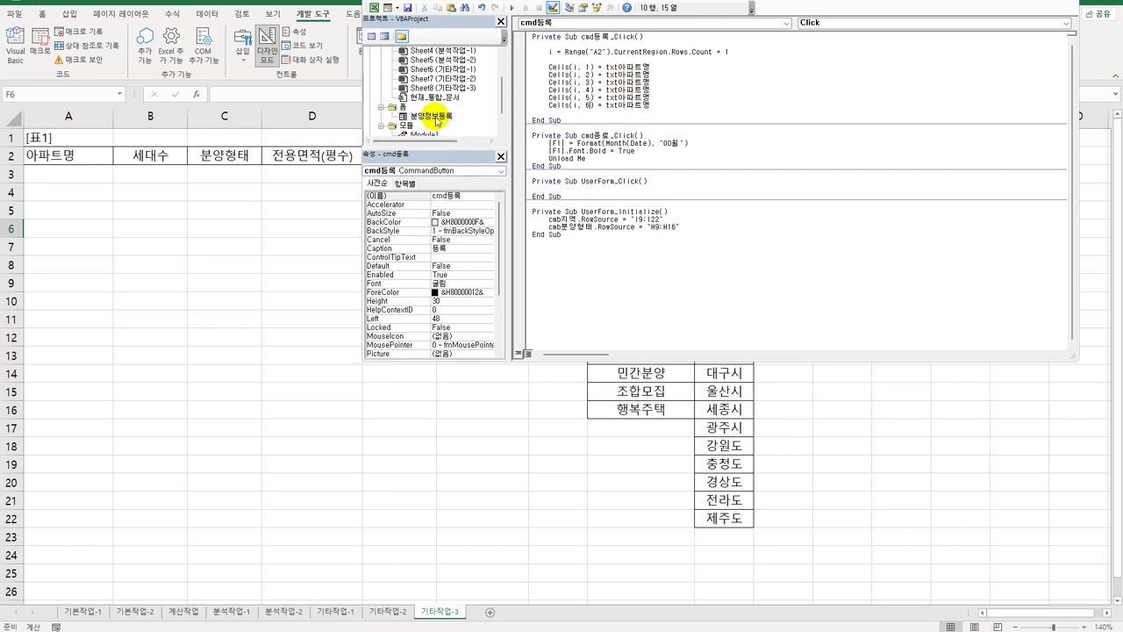
Check the 세대수 text box's name in the form, assign txt세대수.Value to Cells(i, 2), and append .Value to txt아파트명 in the first Cells line.
double_click(436, 117)
left_click(639, 86)
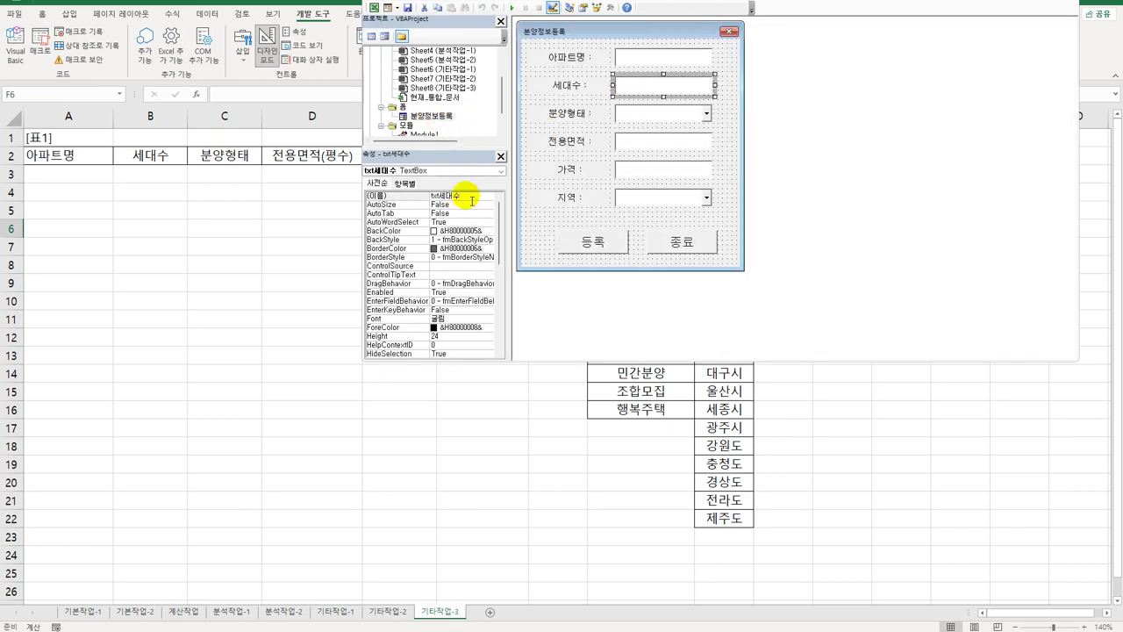
left_click(611, 247)
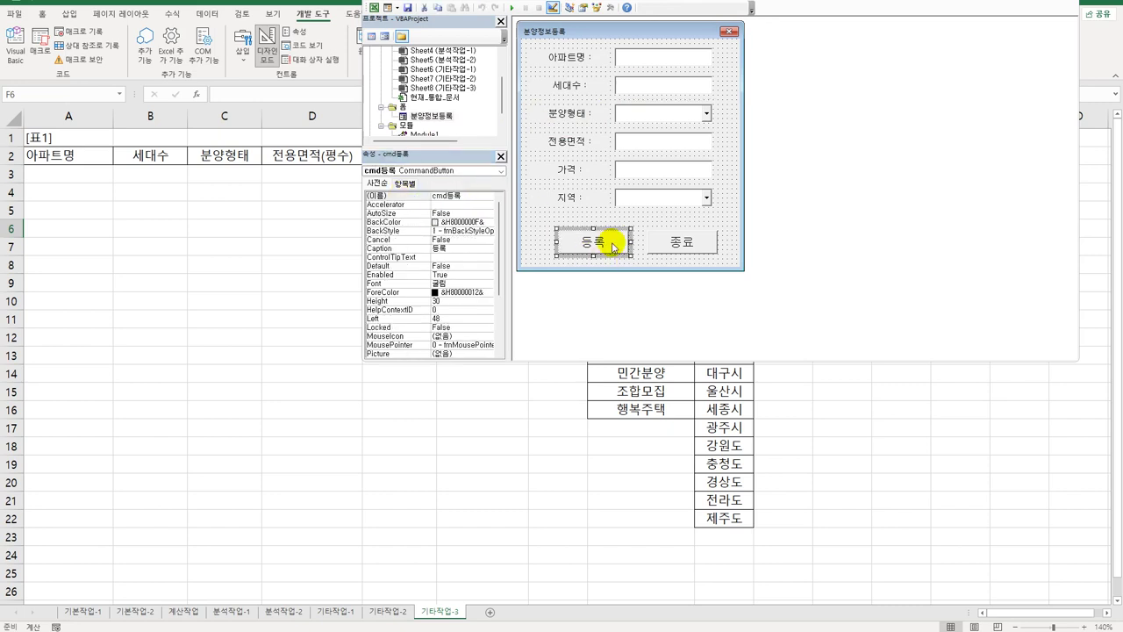
double_click(612, 247)
left_click(610, 75)
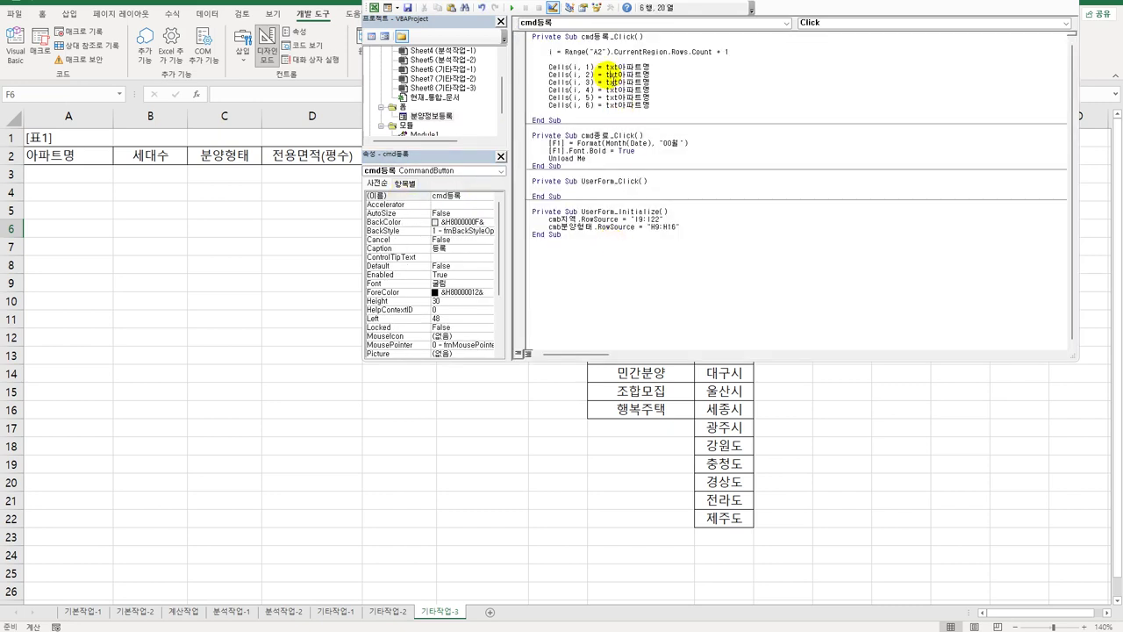
left_click_drag(606, 75, 651, 75)
type("세대수")
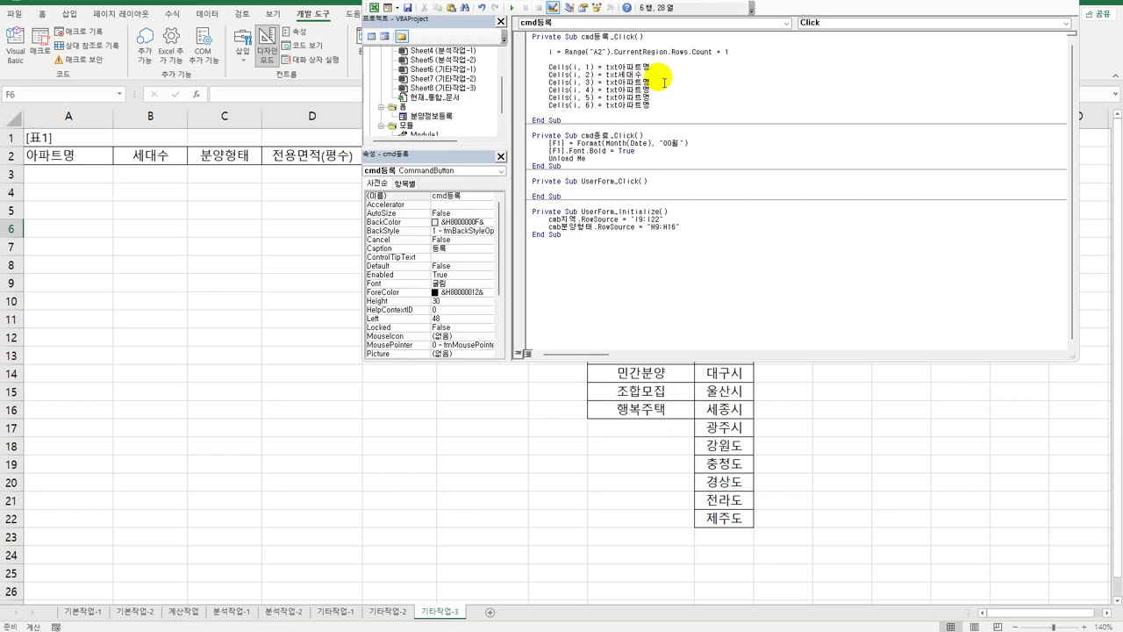
type(".v")
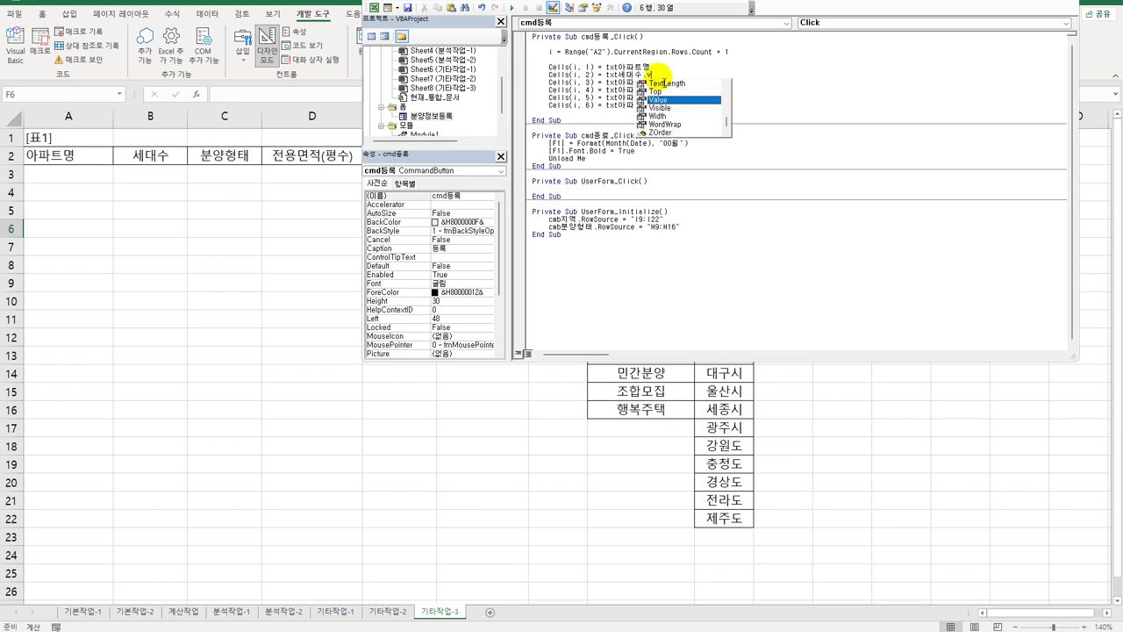
key("Tab")
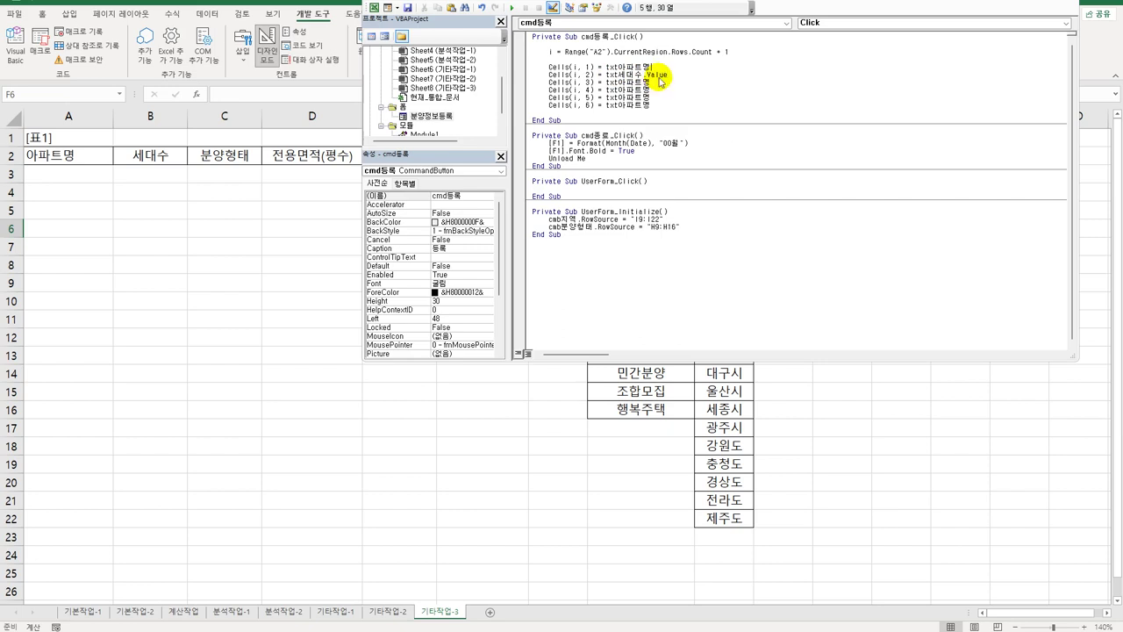
type(".val")
key("Tab")
Assign cmb분양형태.Value to Cells(i, 3) in the cmd등록_Click procedure.
left_click_drag(606, 83, 667, 88)
type("cm")
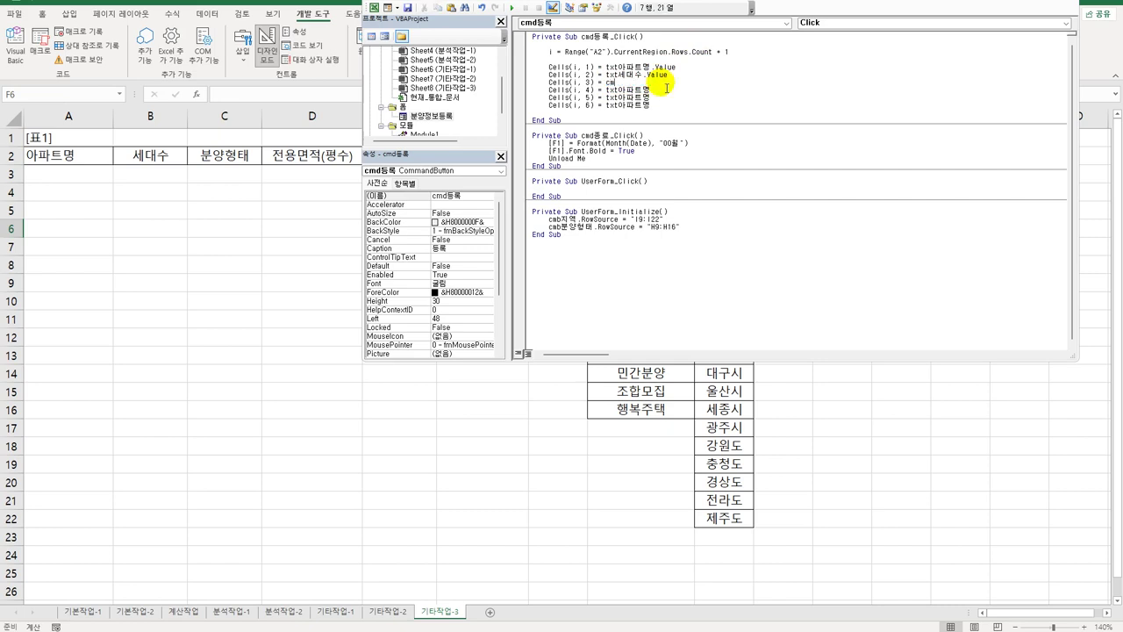
type("b분양형태.v")
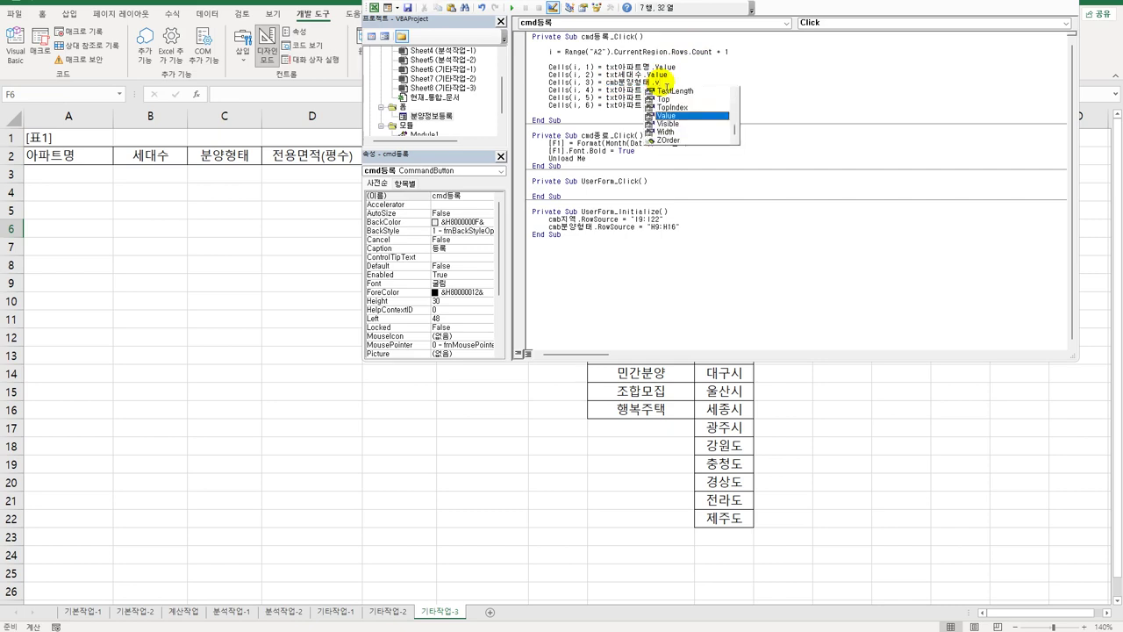
key("Tab")
key("Down")
key("Down")
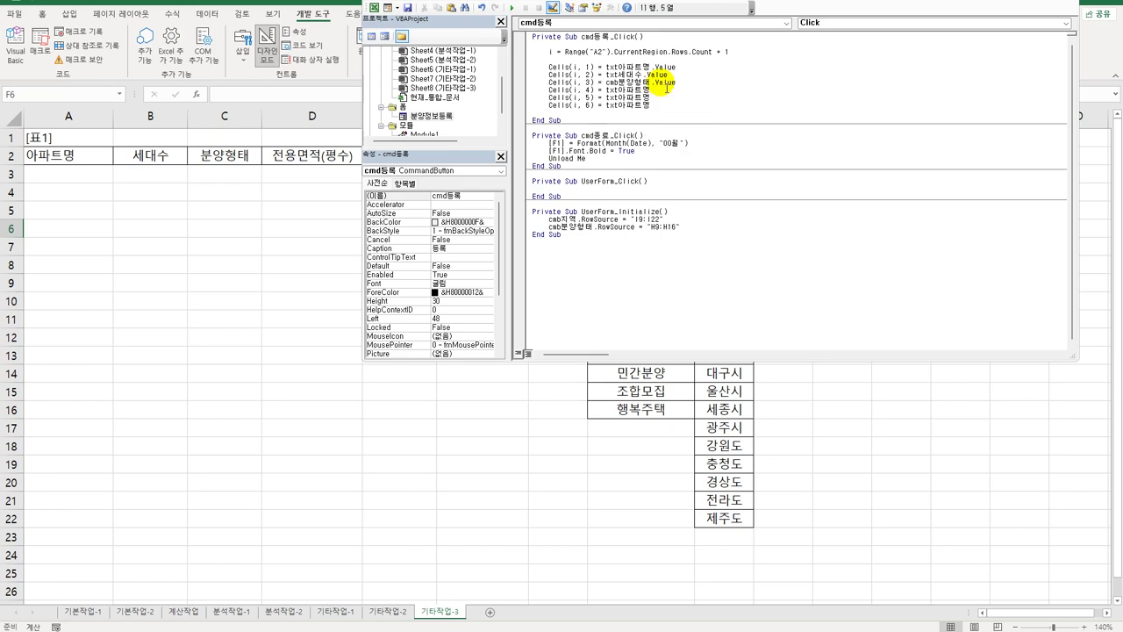
Add the line cmb분양형태.Locked = True below the Cells assignments in the cmd등록_Click procedure.
key("Return")
type("cmb")
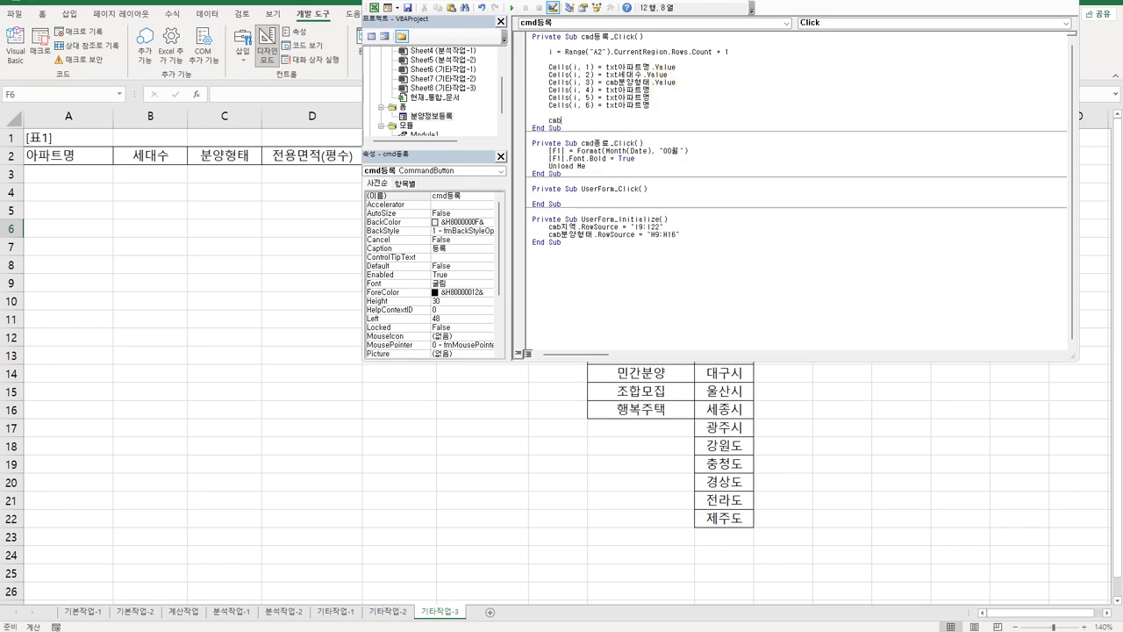
type("분양형태")
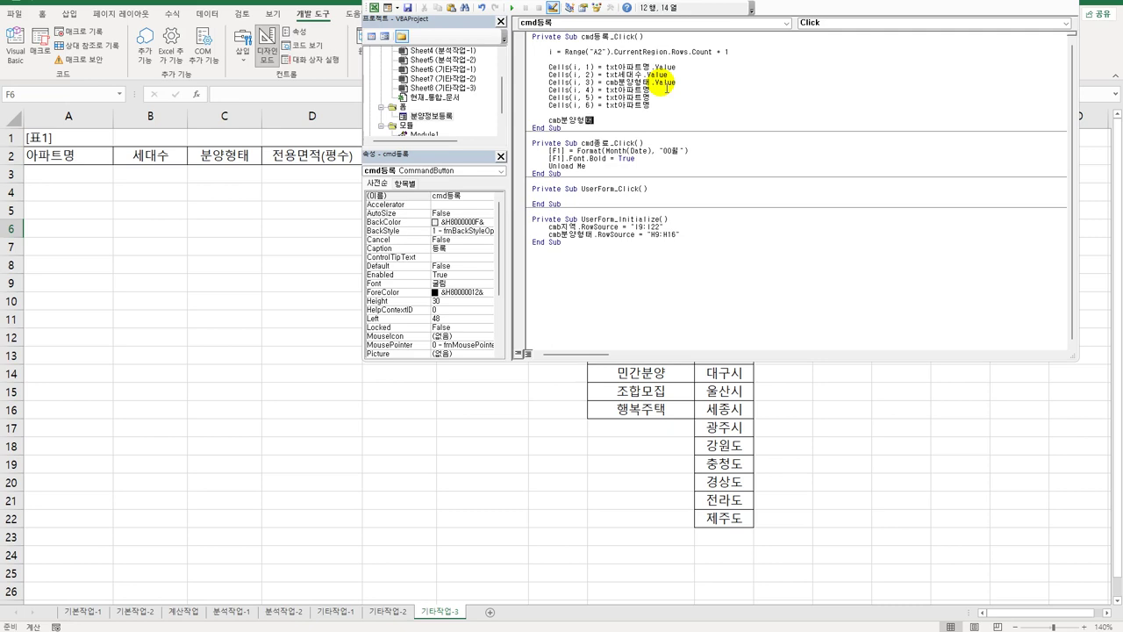
type(".")
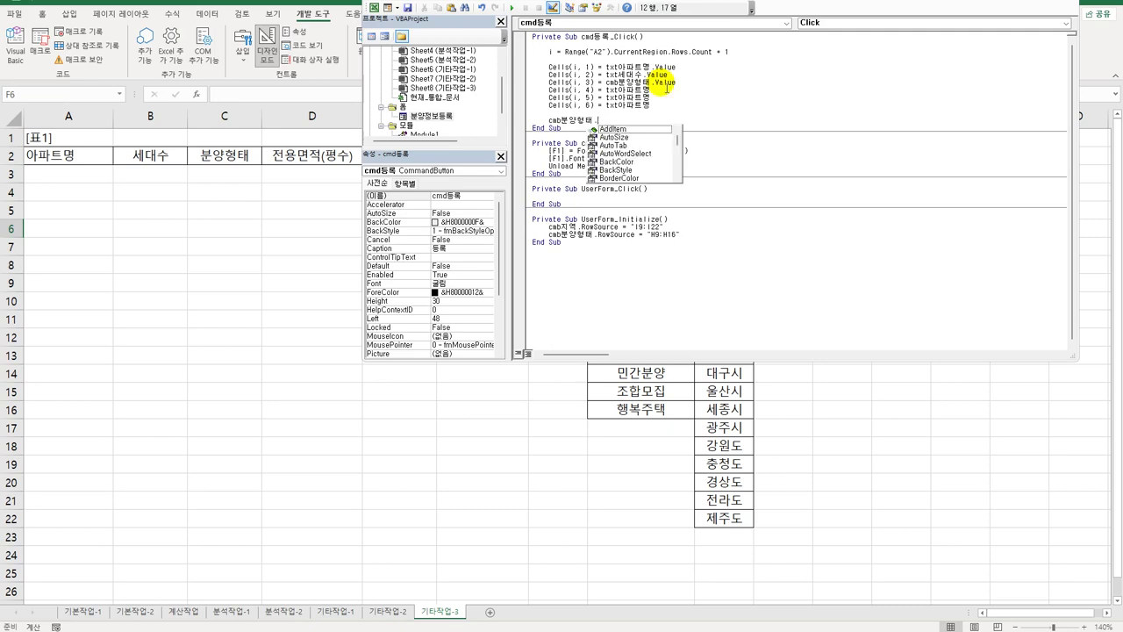
type("locked")
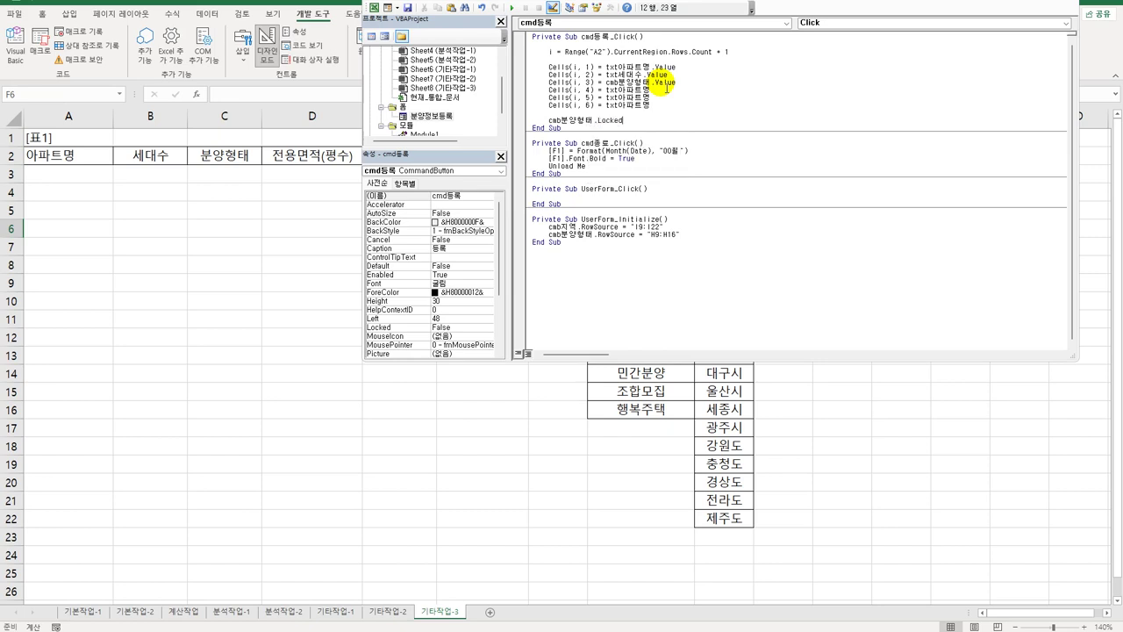
type(" = t")
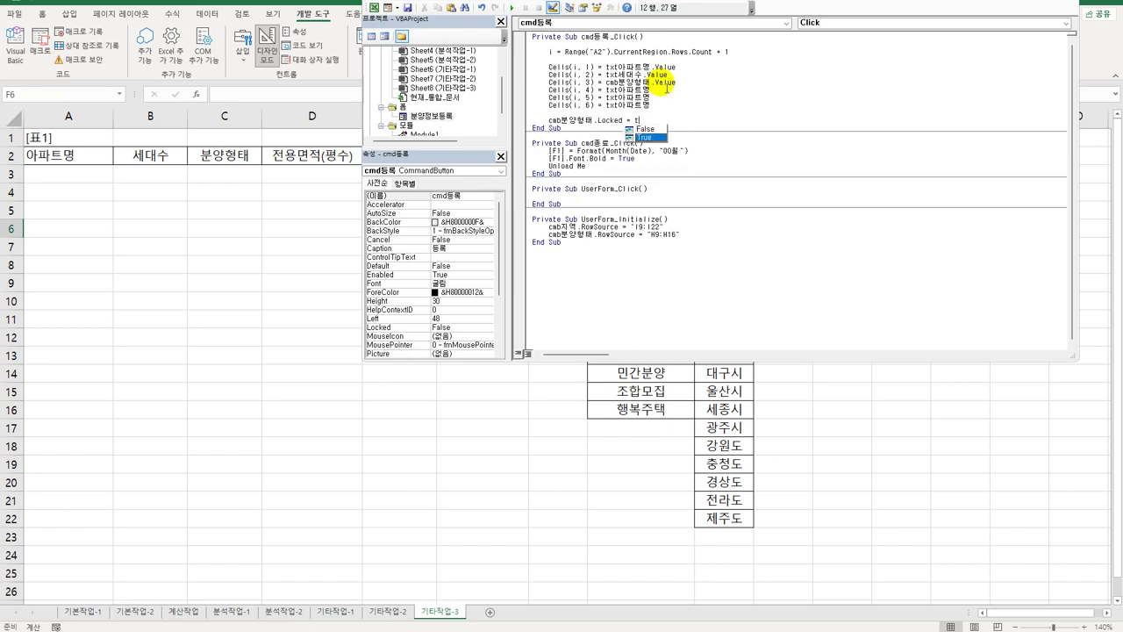
key("Tab")
key("Up")
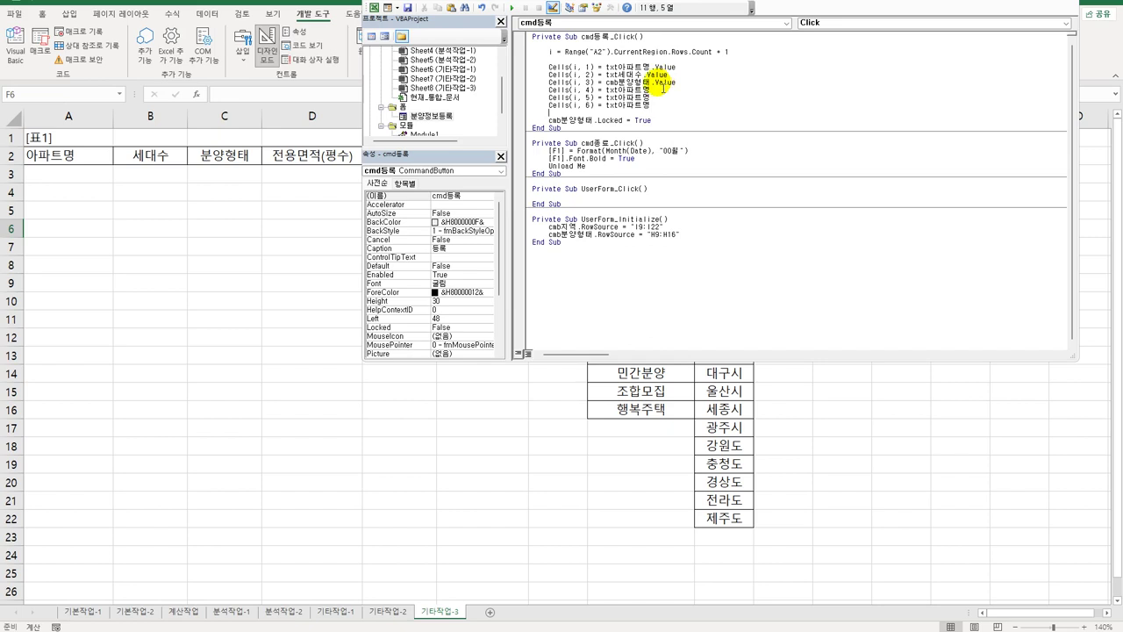
Assign txt전용면적 & "(" & Int(txt전용면적.Value / 3.3) & "평형)" to Cells(i, 4).
left_click(615, 90)
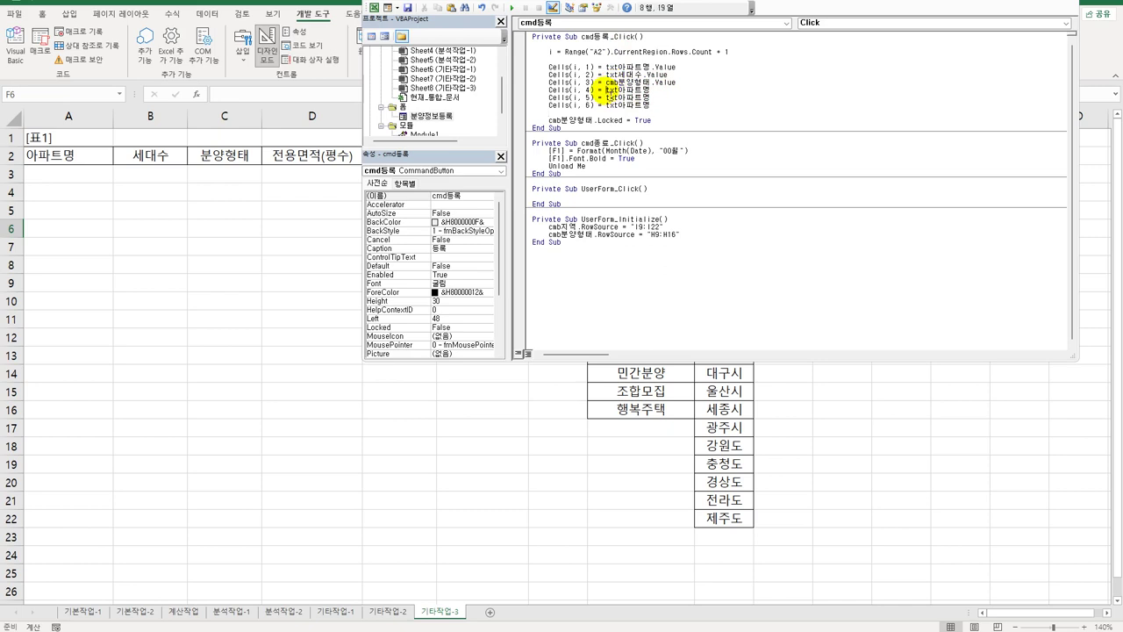
left_click_drag(616, 90, 657, 91)
type("전용면")
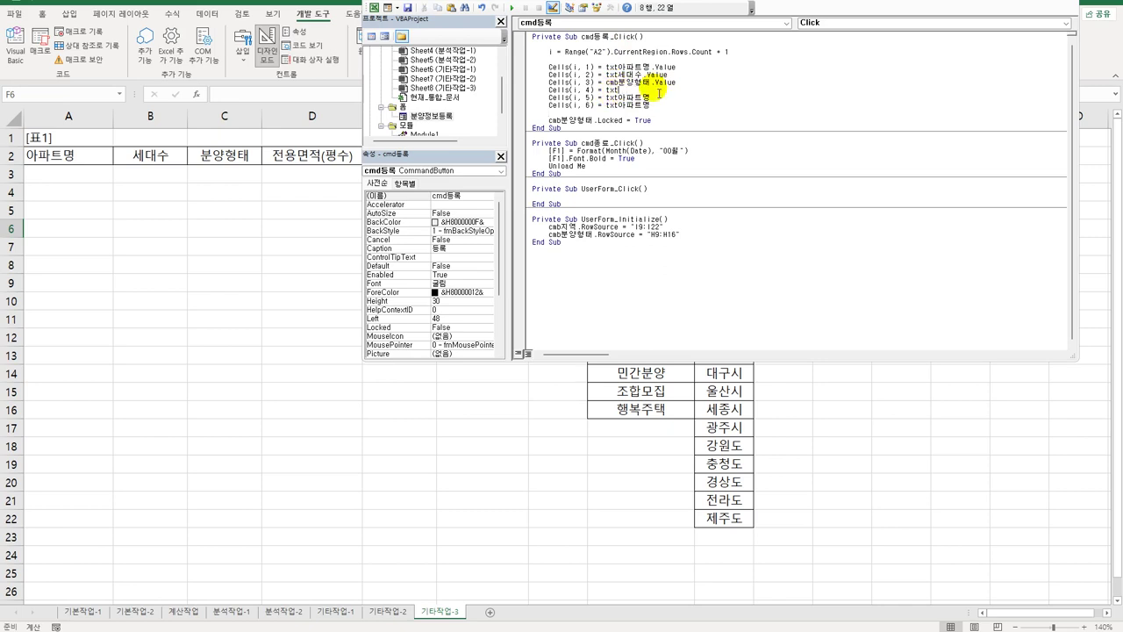
type("적.혀")
type("\"(")
type("ㅣ")
type("& ")
type("ㅏ")
type("int(")
type("txt전용면")
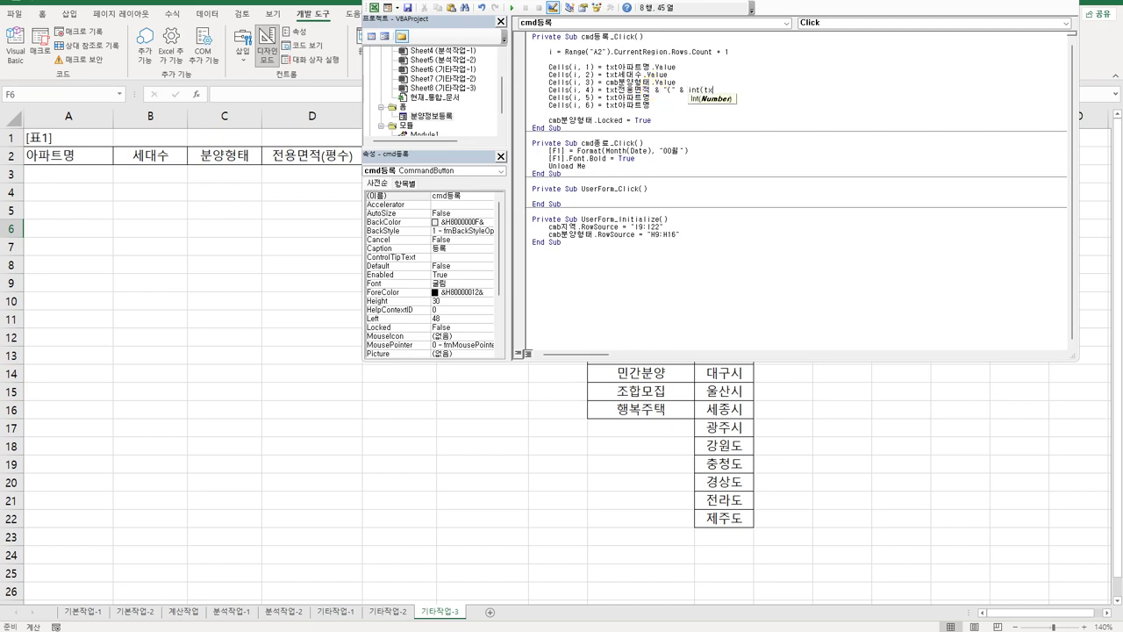
type("적.Value")
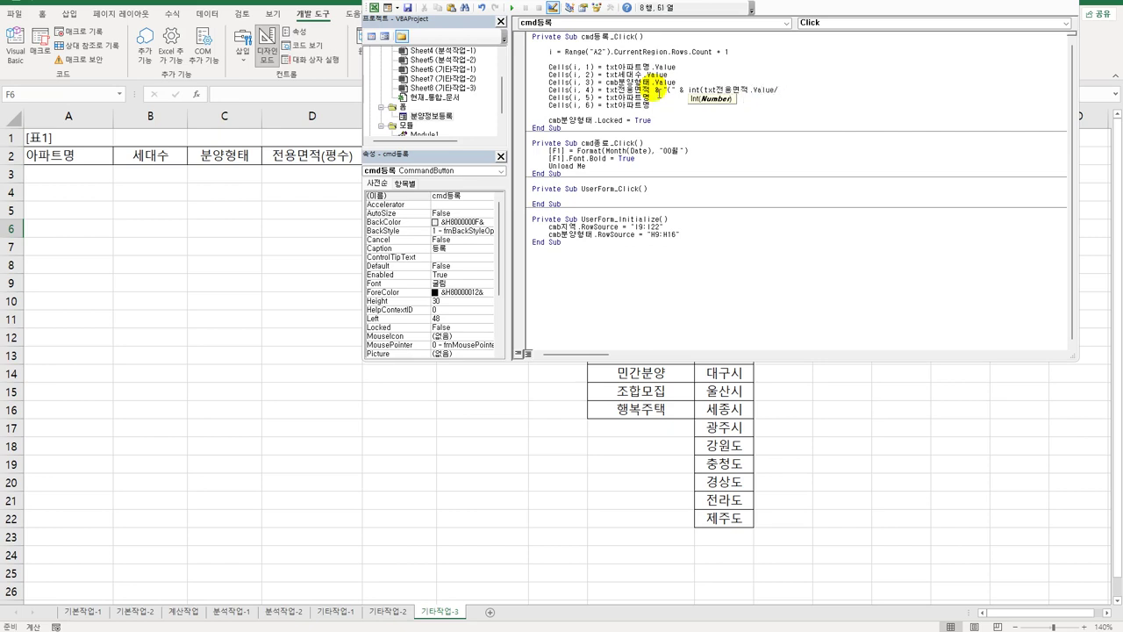
type("/3.3) ")
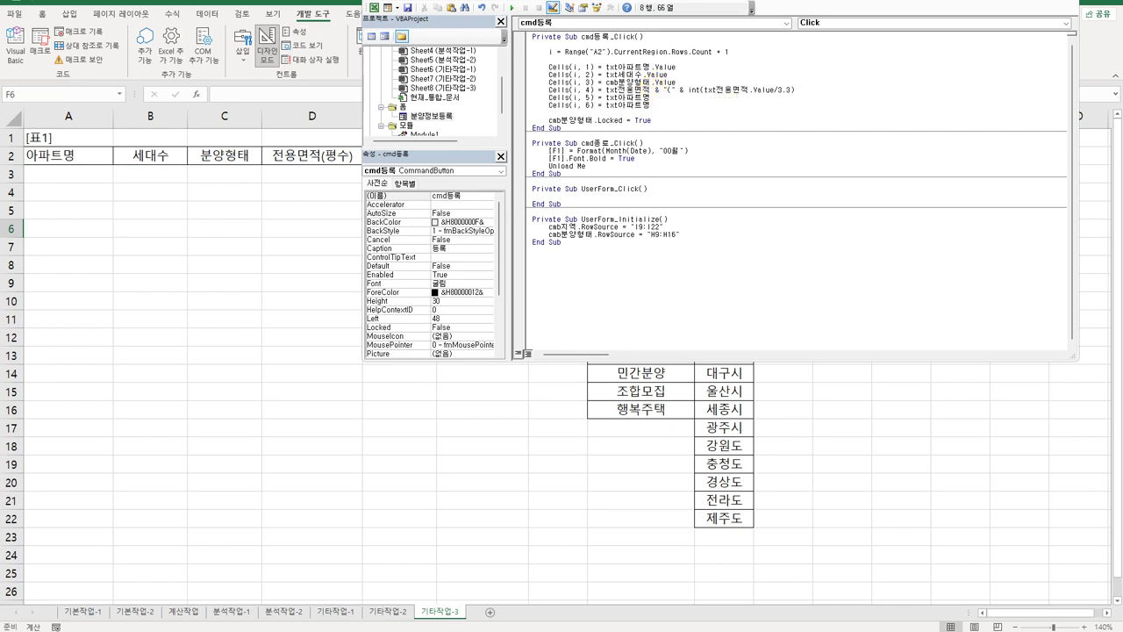
type("& \"평형)")
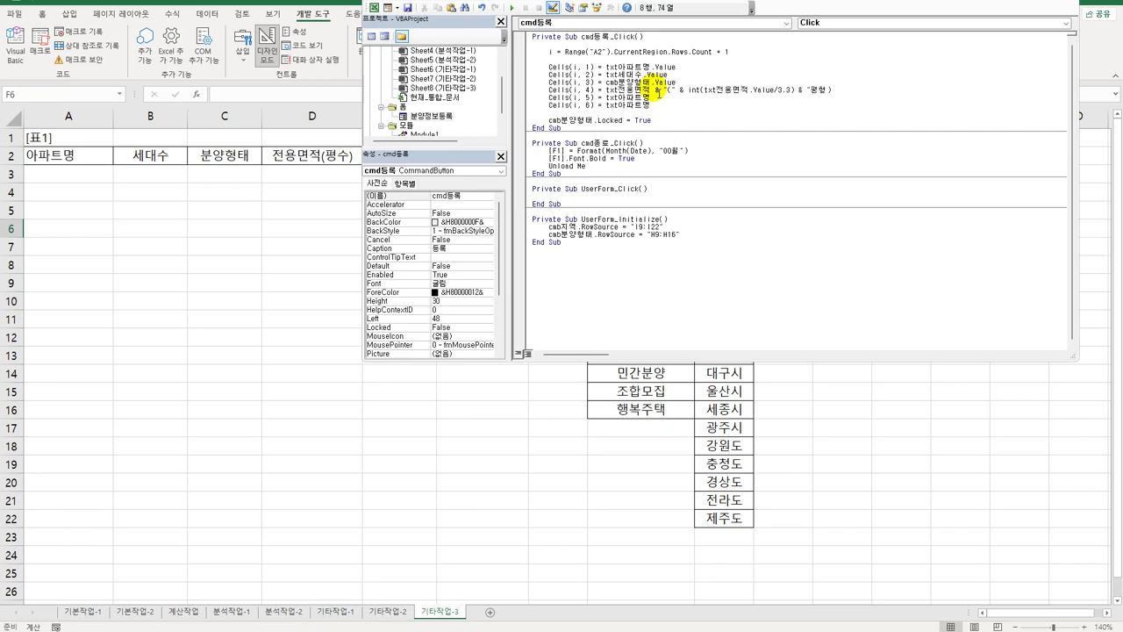
left_click(717, 114)
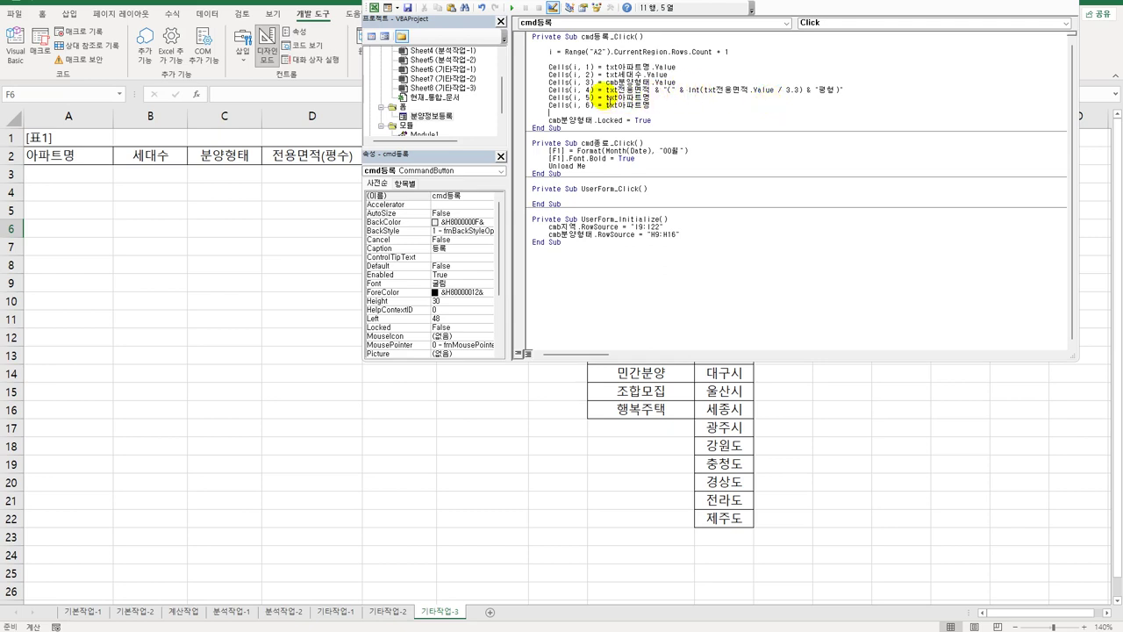
Assign Format(txt가격, "#,###") to Cells(i, 5) in the cmd등록_Click procedure.
left_click_drag(605, 97, 652, 97)
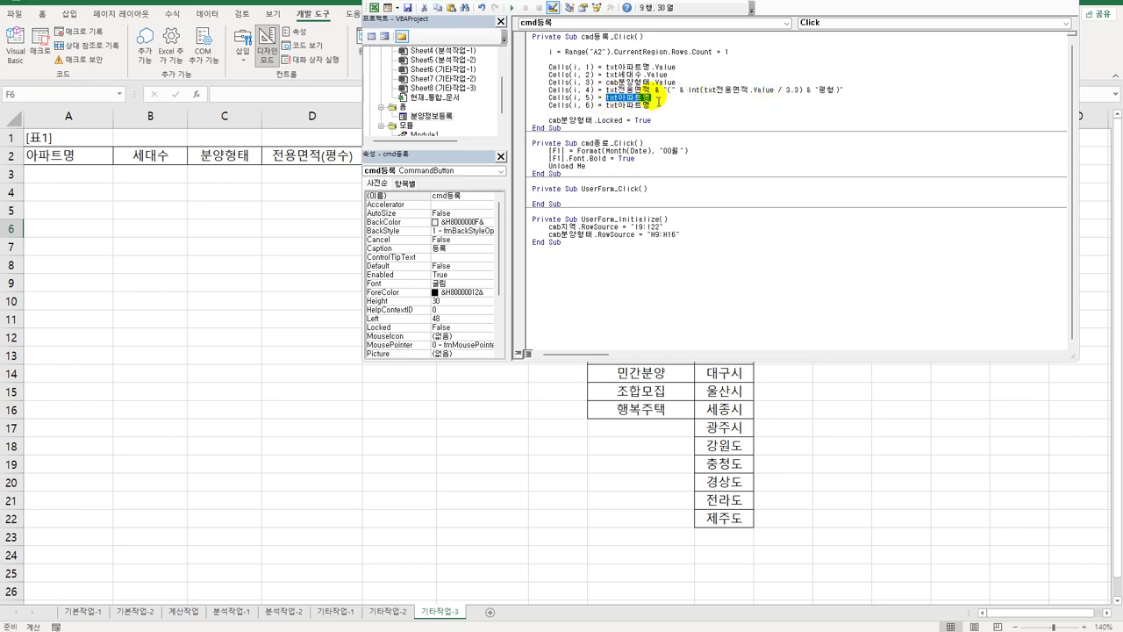
type("format(txt")
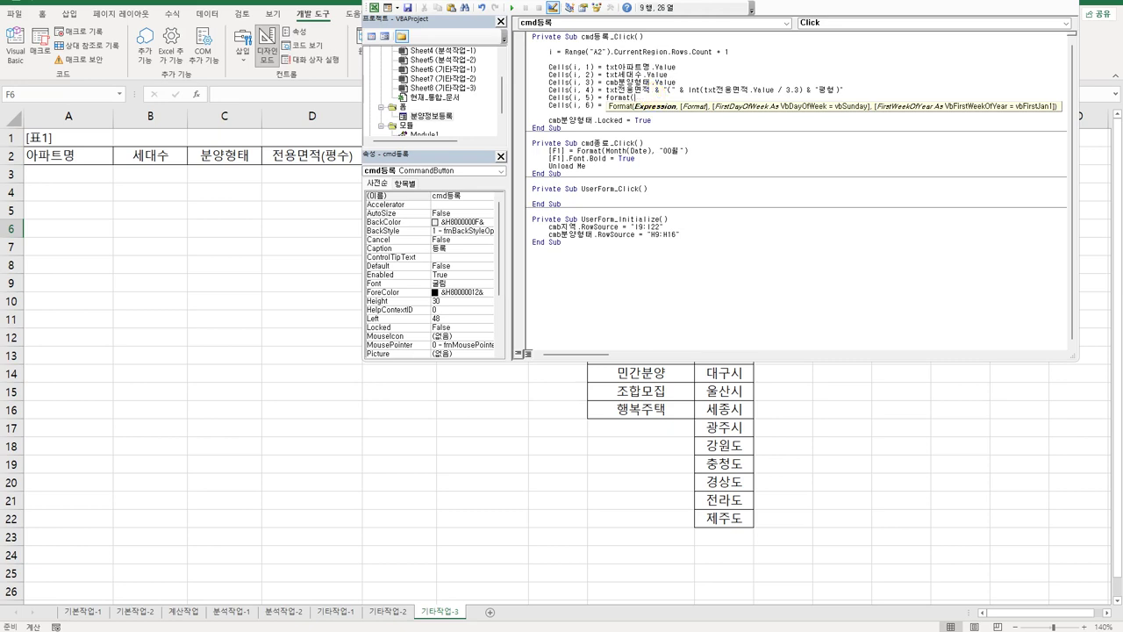
type("가격, \"")
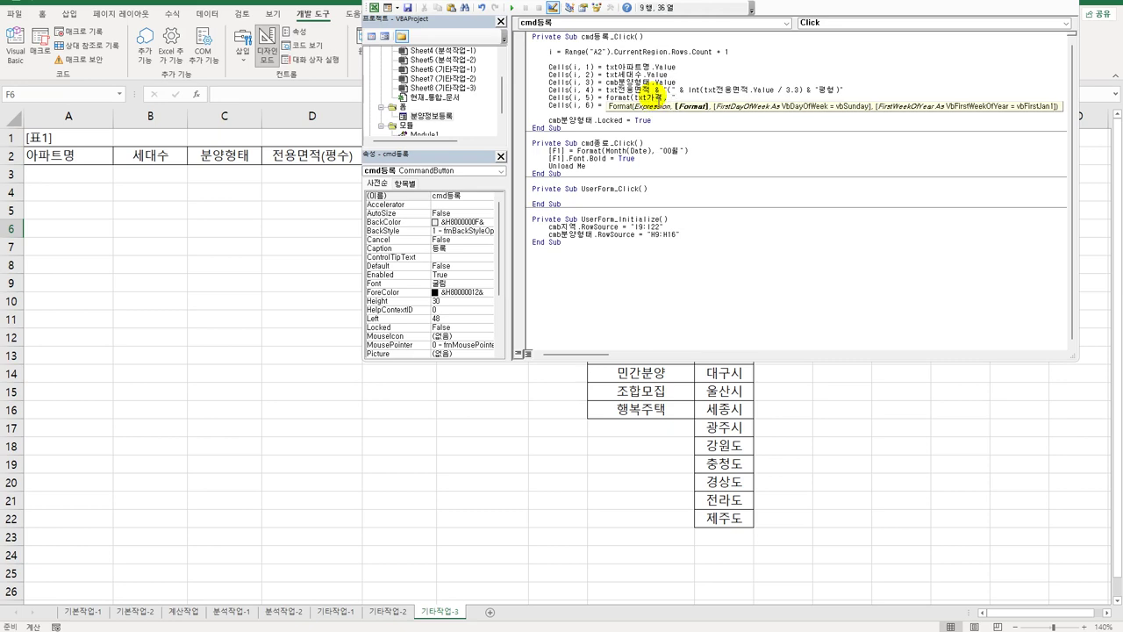
type("#,###\")")
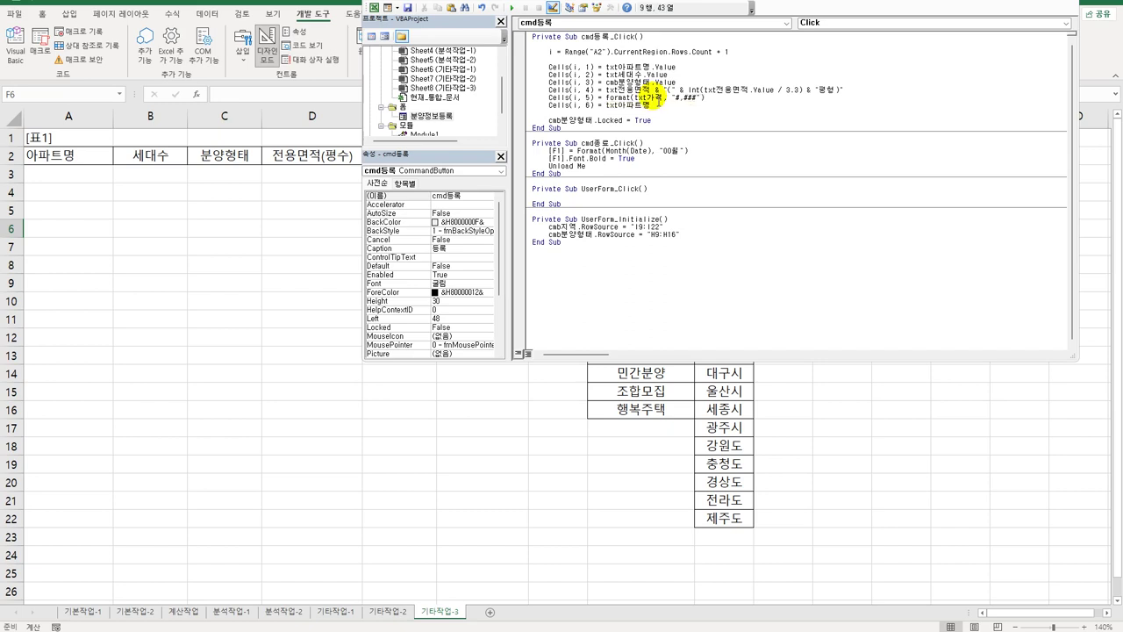
Replace txt아파트명 in the Cells(i, 6) line with cmb지역.Value.
left_click(658, 103)
key("shift+Left")
key("shift+Left")
key("shift+Left")
key("shift+Left")
key("shift+Left")
key("shift+Left")
key("shift+Left")
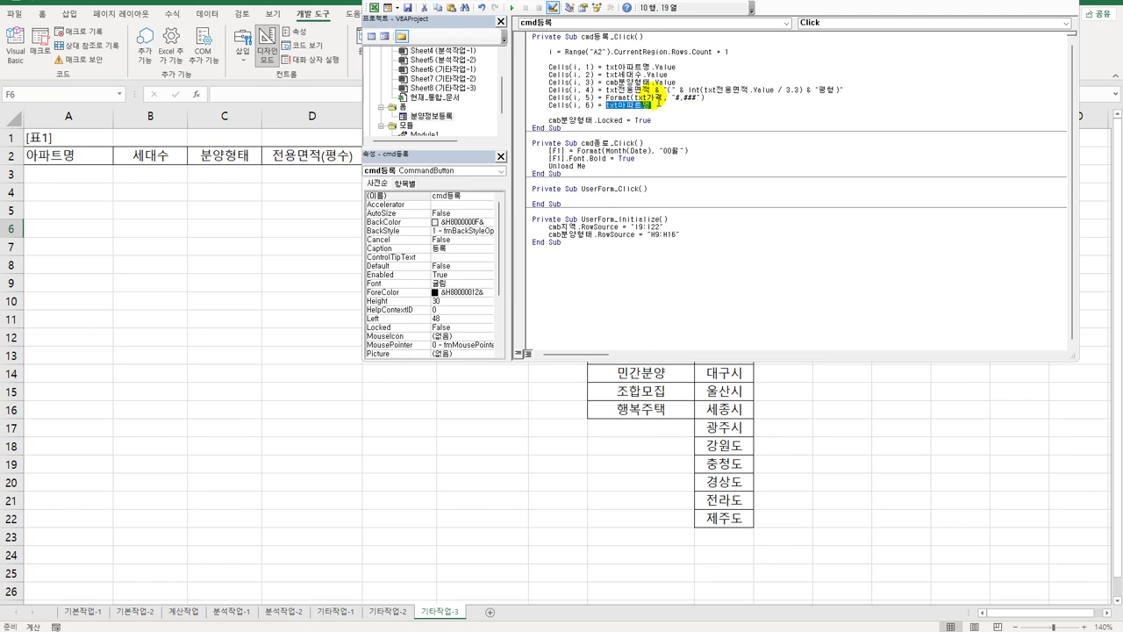
type("cmb지역.")
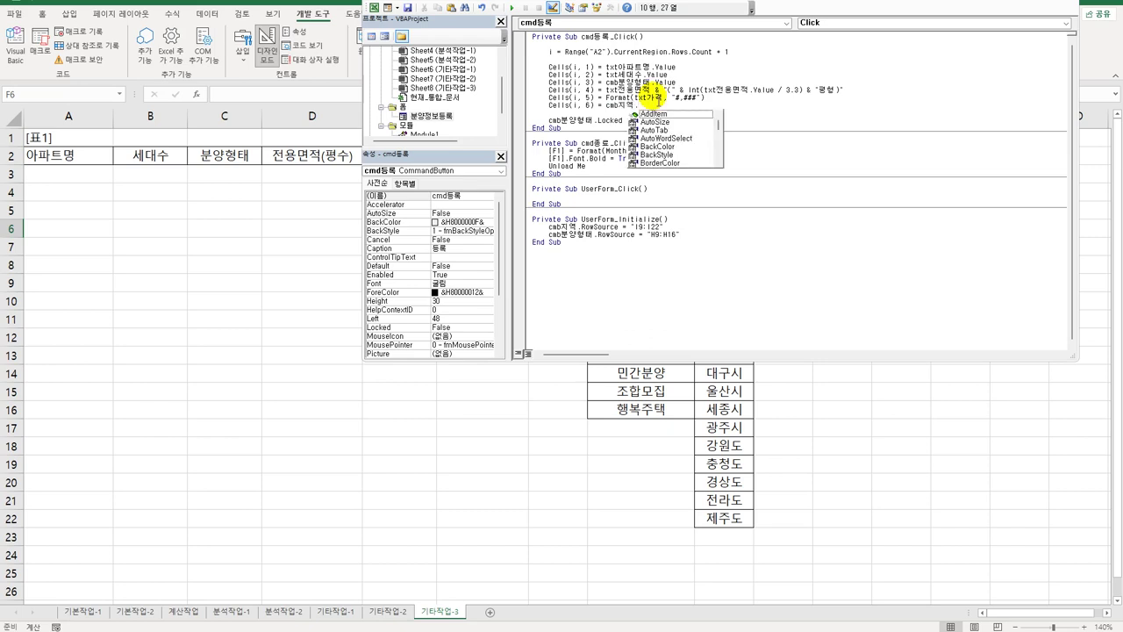
type("va")
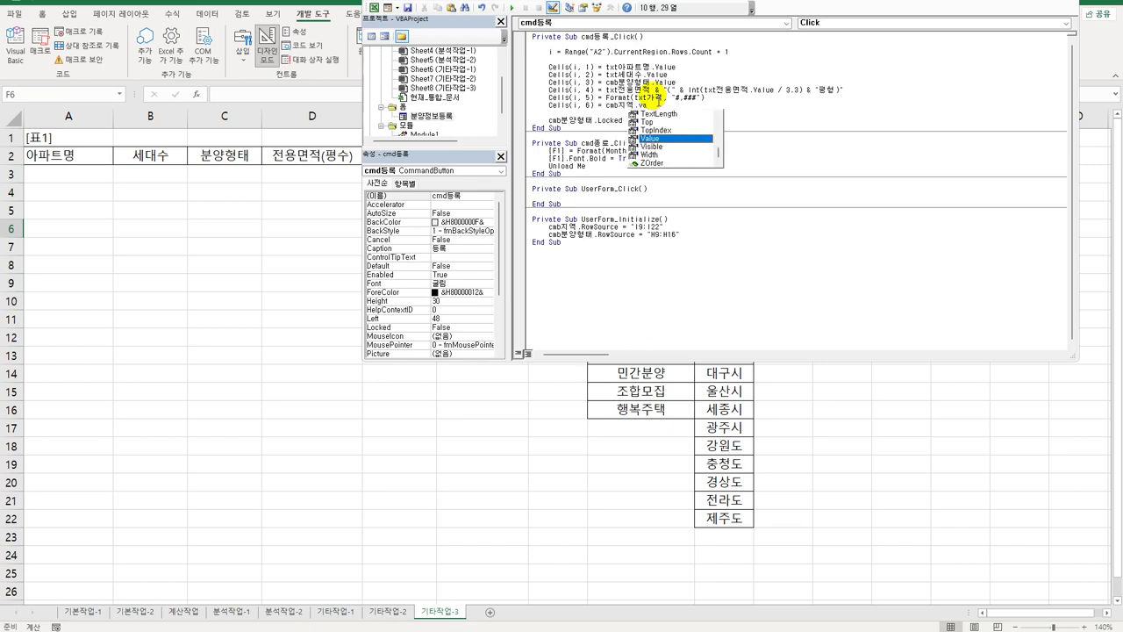
key("Tab")
left_click(668, 174)
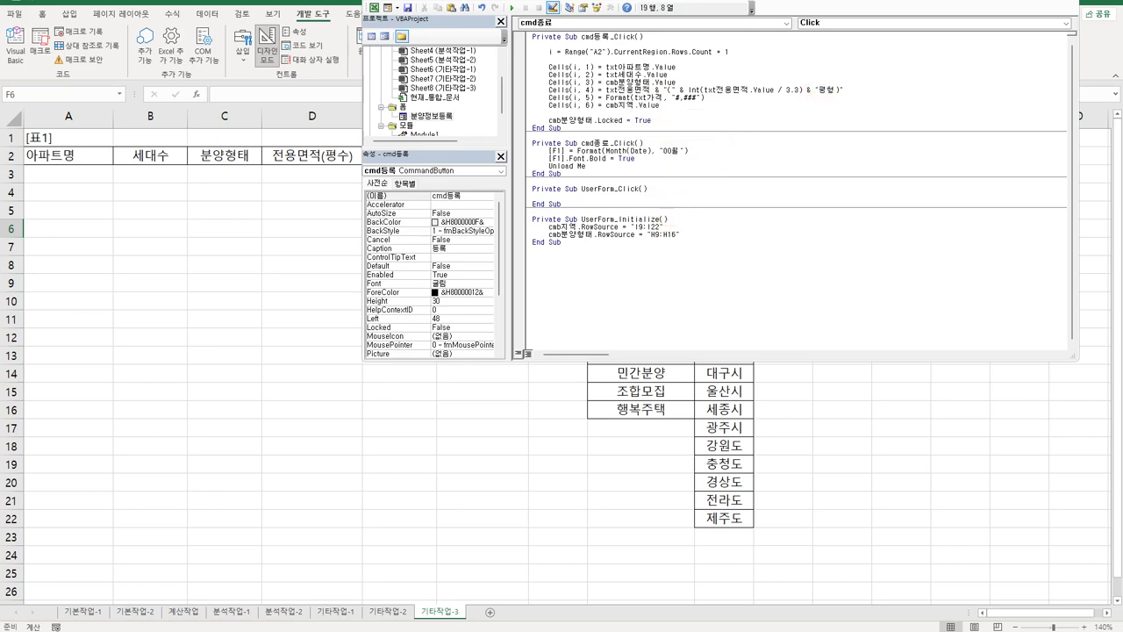
Return to the 기타작업-3 sheet with Design Mode turned off and open the 분양정보등록 form.
key("alt+q")
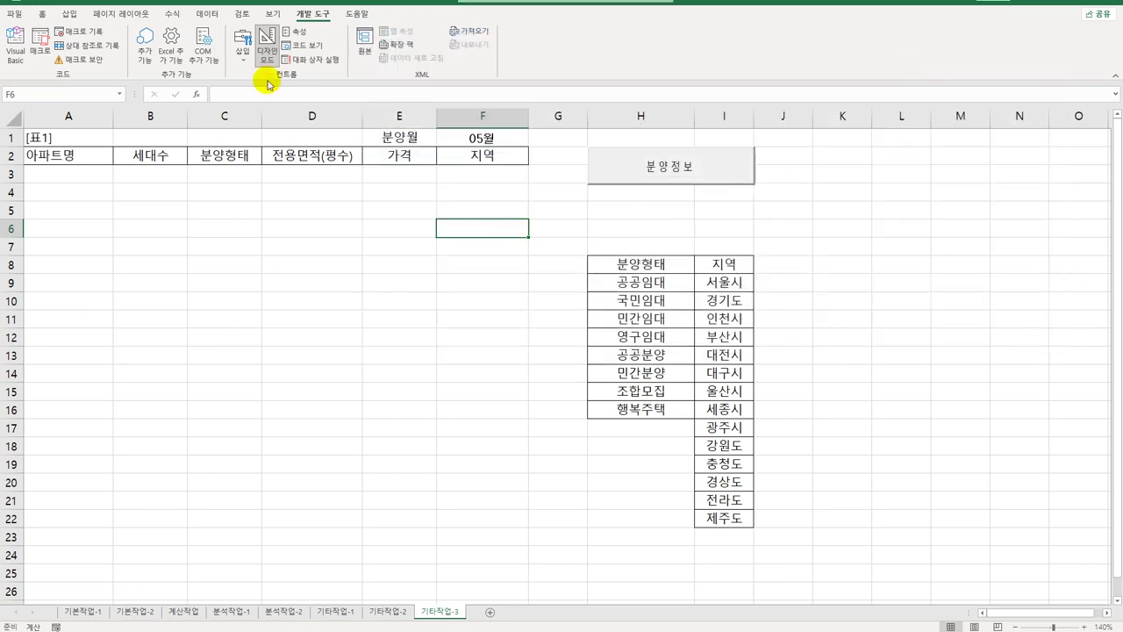
left_click(270, 54)
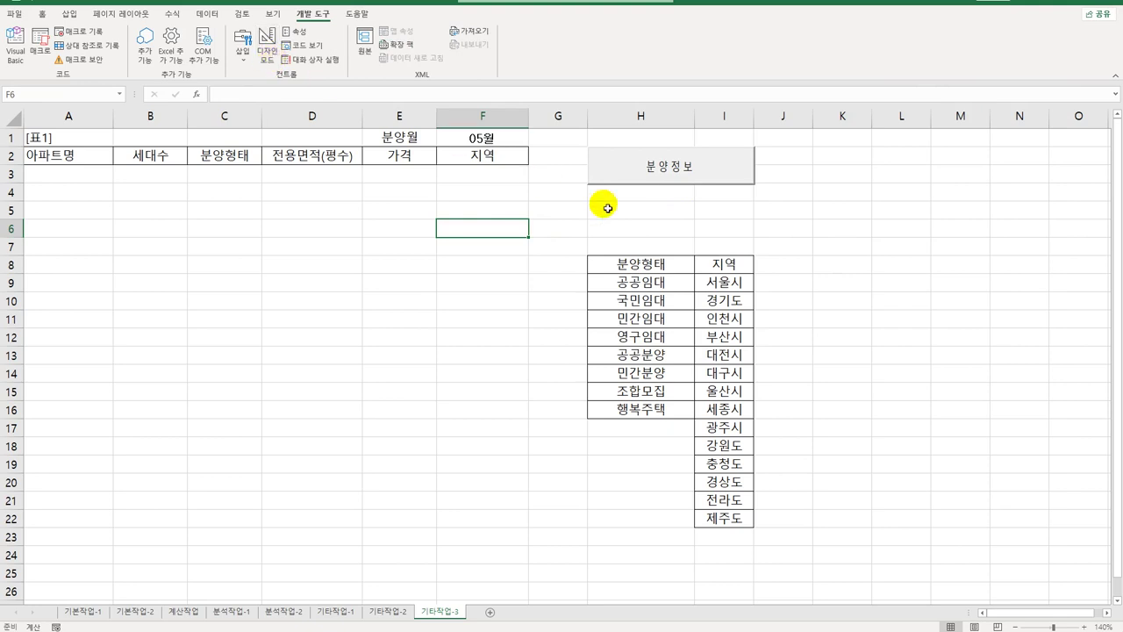
left_click(665, 167)
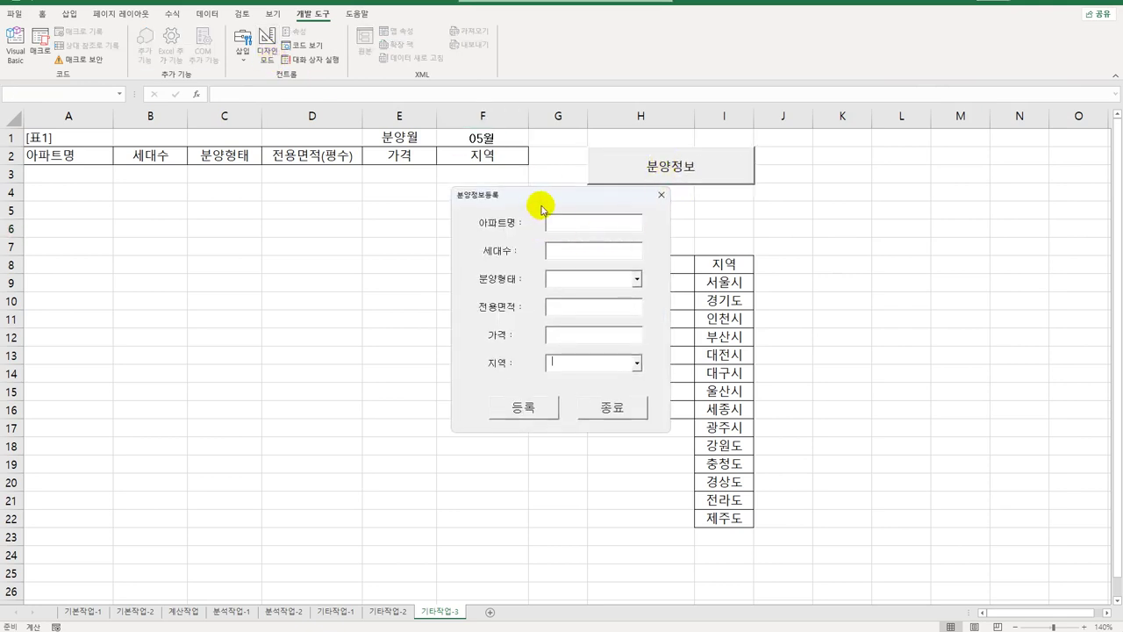
Move the form off the lookup tables and check the 분양형태 and 지역 drop-down lists.
left_click(637, 279)
left_click(586, 201)
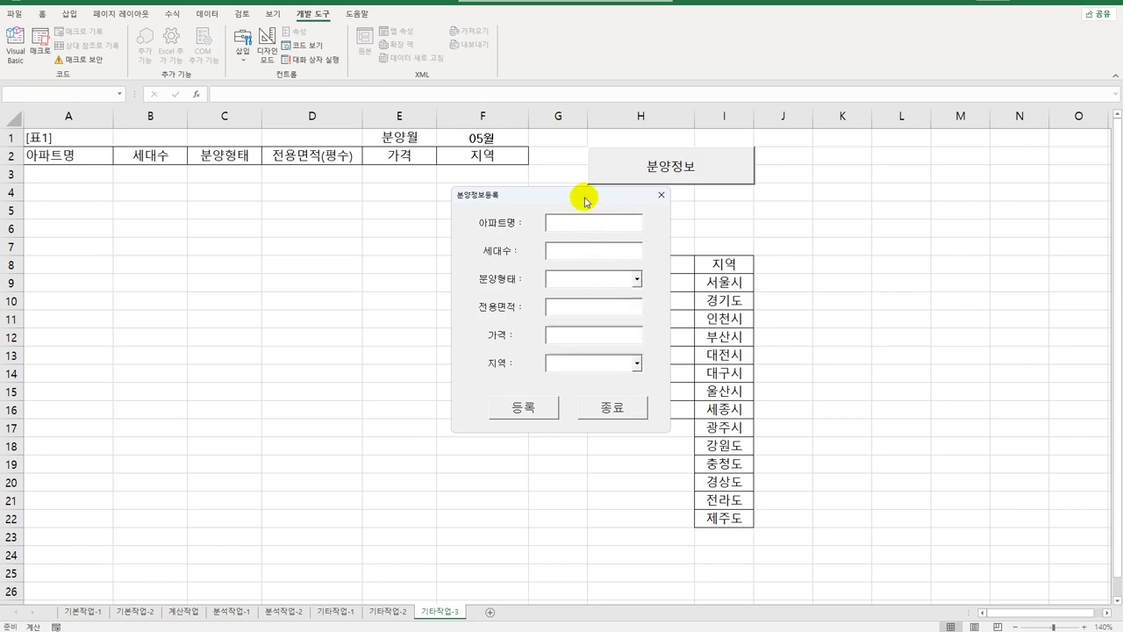
left_click_drag(586, 201, 454, 201)
left_click(505, 279)
left_click(506, 279)
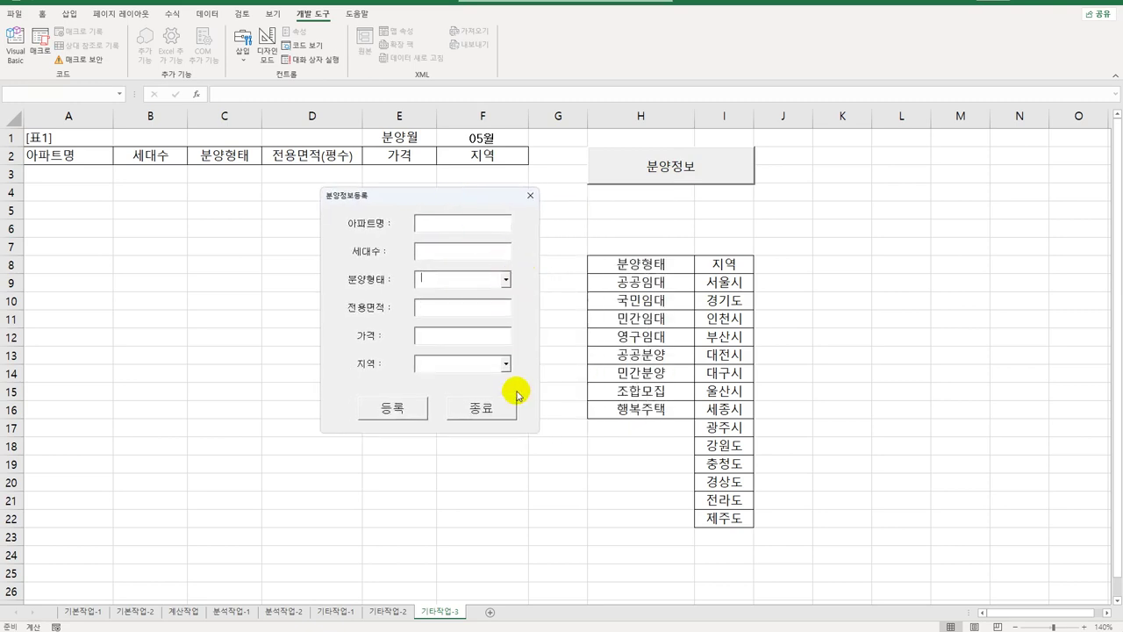
left_click(506, 363)
left_click(506, 364)
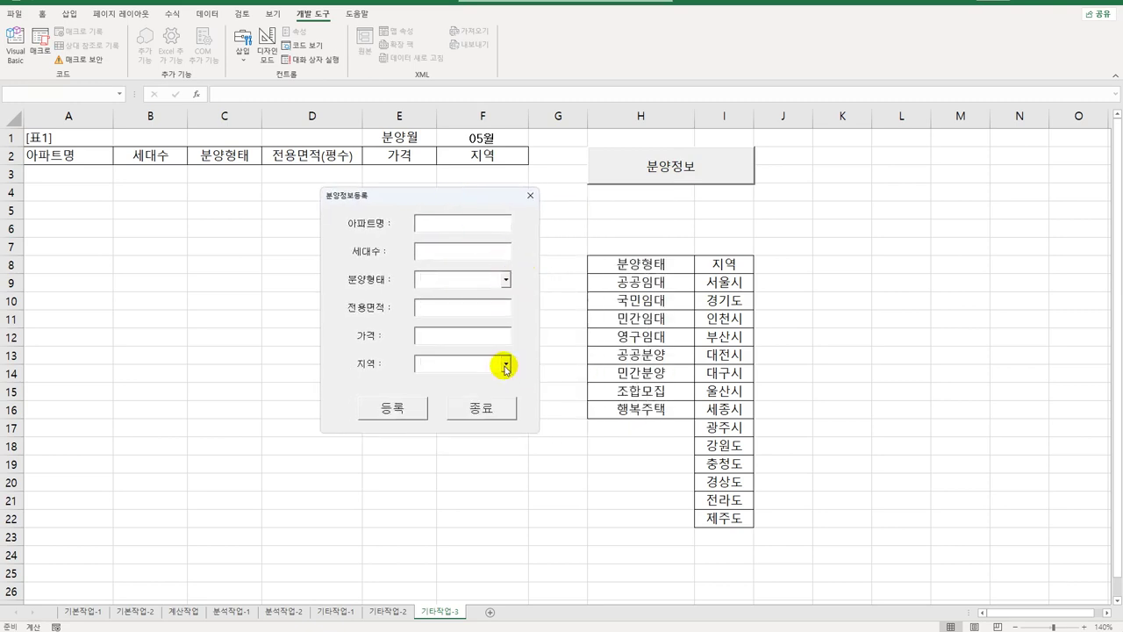
Fill in the form with 아파트명 푸르지오, 세대수 2500 and 분양형태 민간임대.
left_click(445, 234)
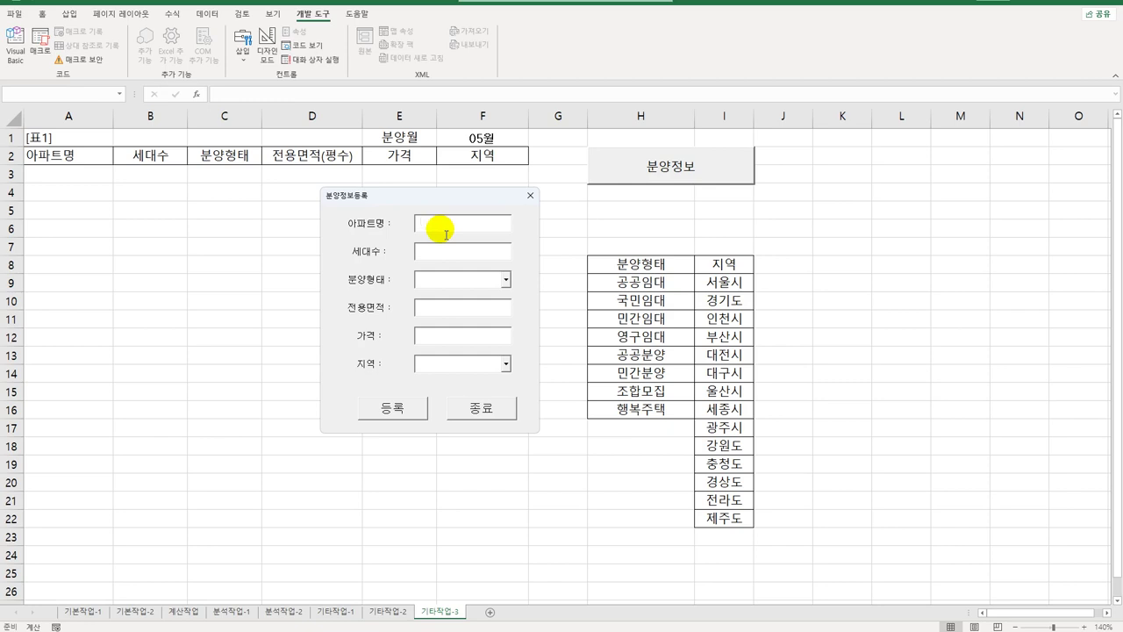
key("Hangul")
type("푸르지오")
left_click(432, 248)
type("2")
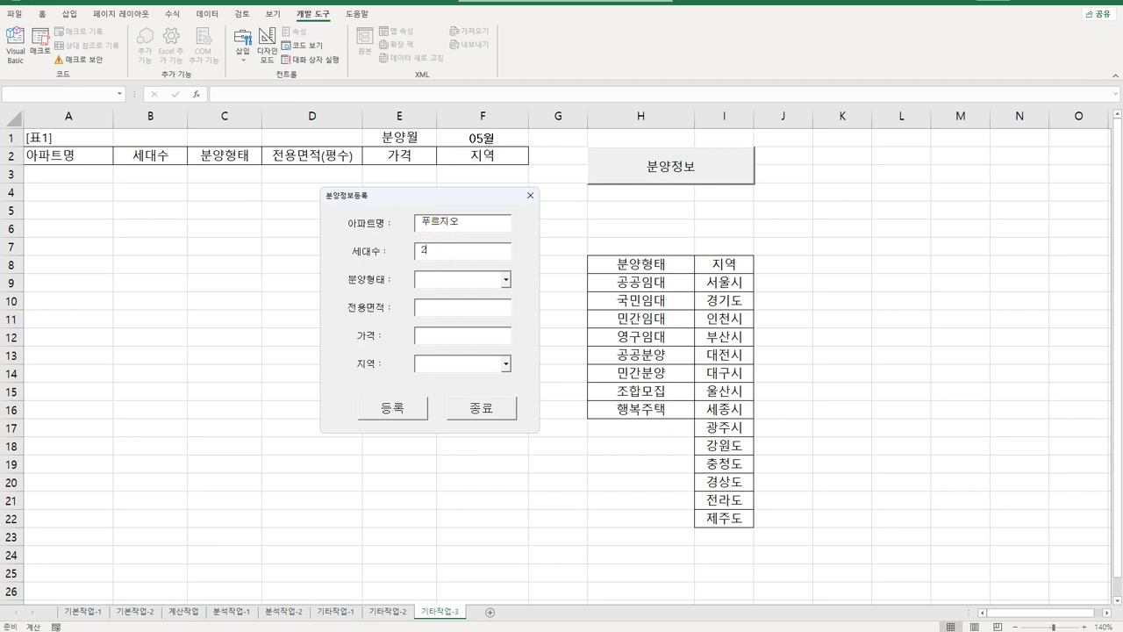
type("500")
left_click(506, 279)
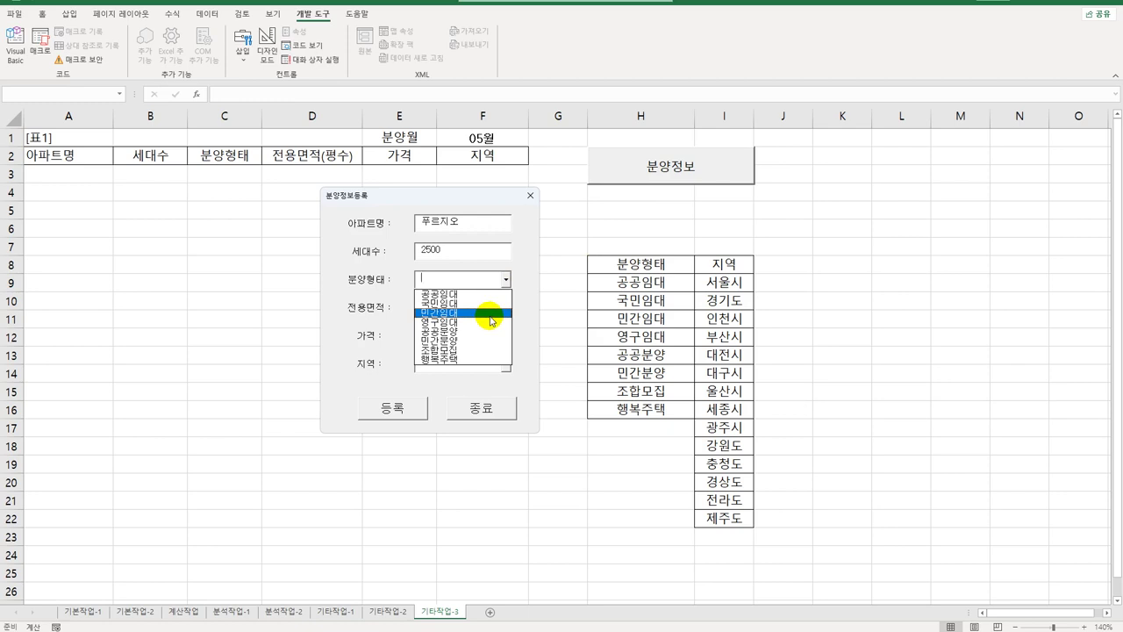
left_click(490, 313)
Enter 전용면적 84, 가격 5500 and 지역 서울시 in the form and register the record.
left_click(500, 316)
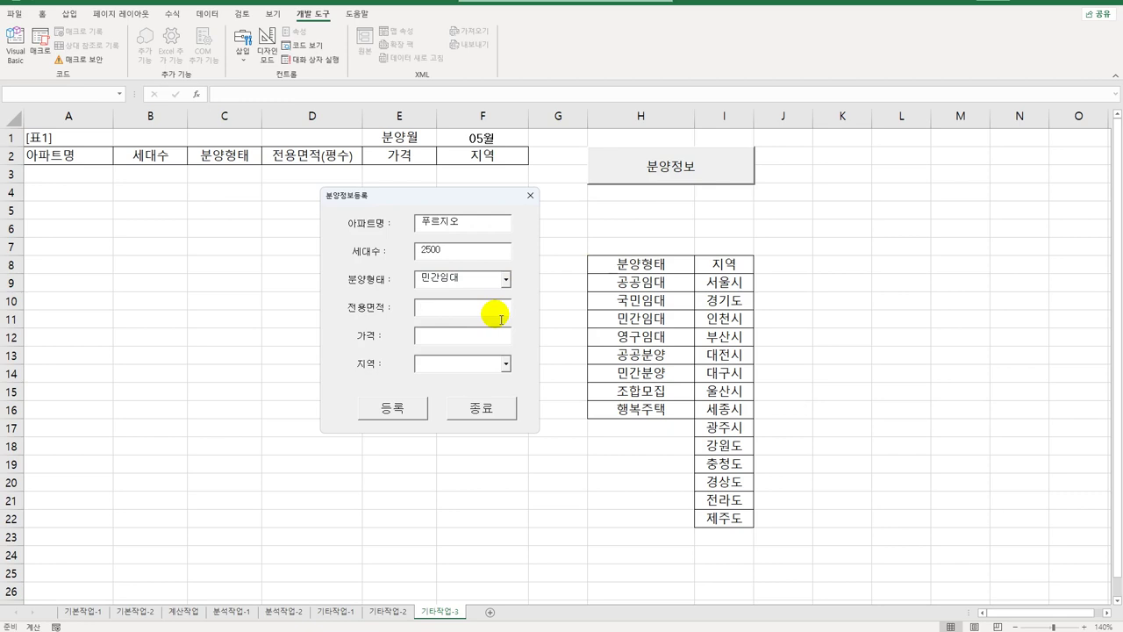
type("84")
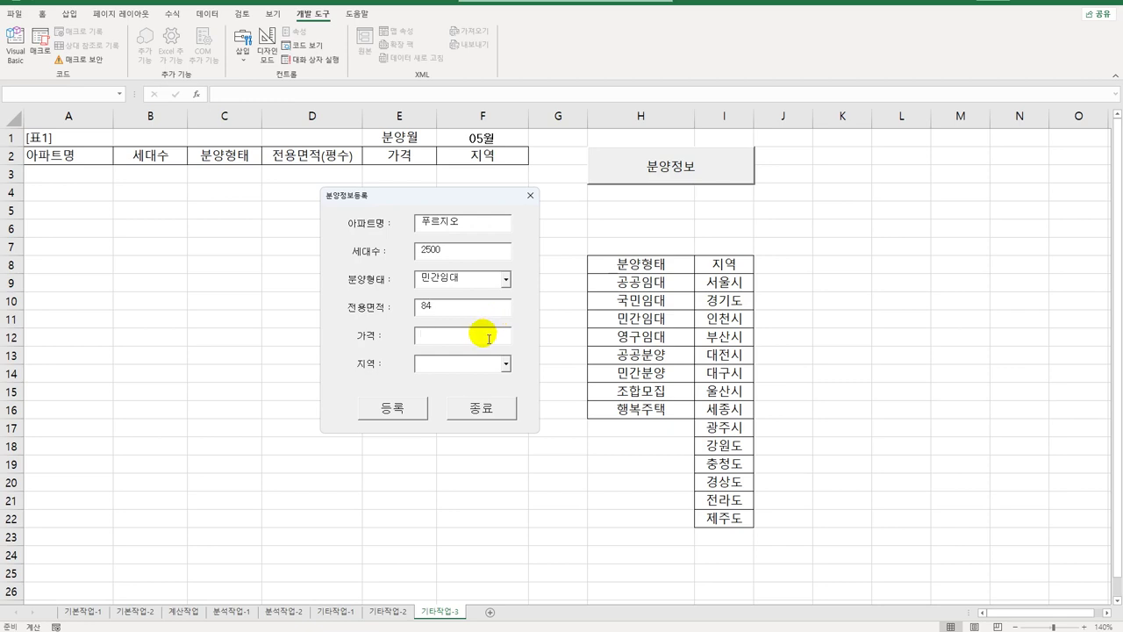
type("5500")
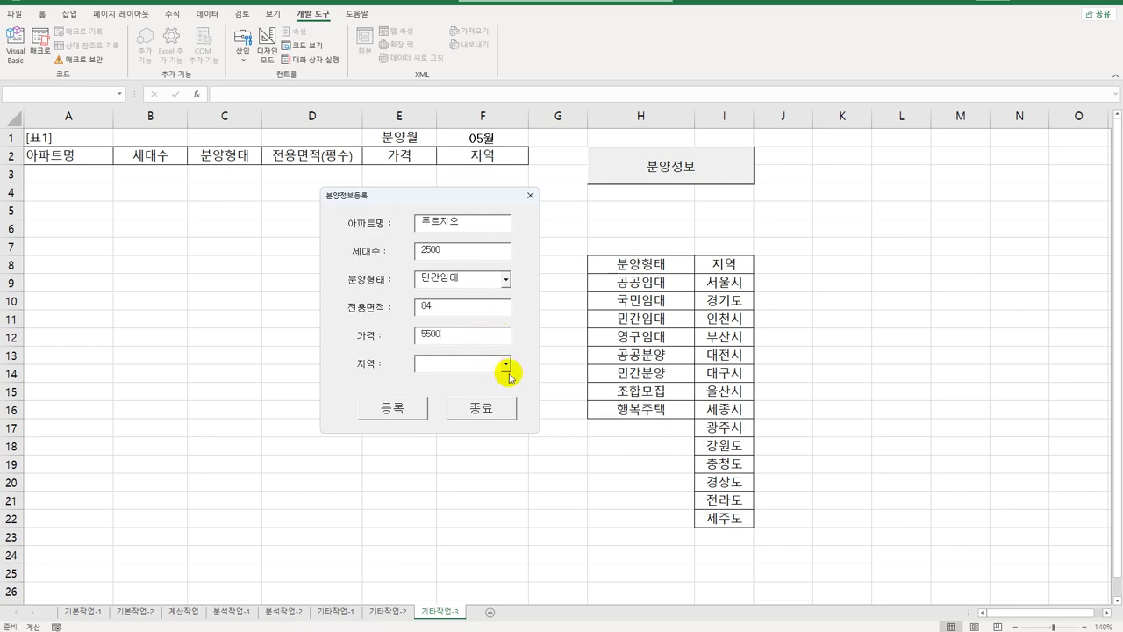
left_click(507, 365)
left_click(500, 378)
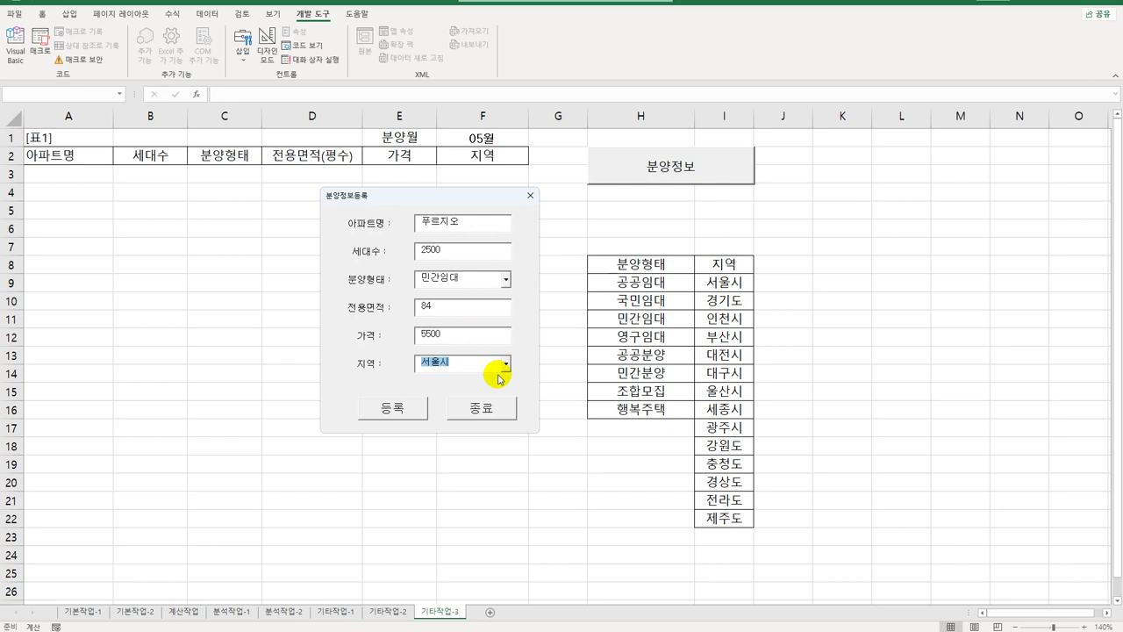
left_click(413, 413)
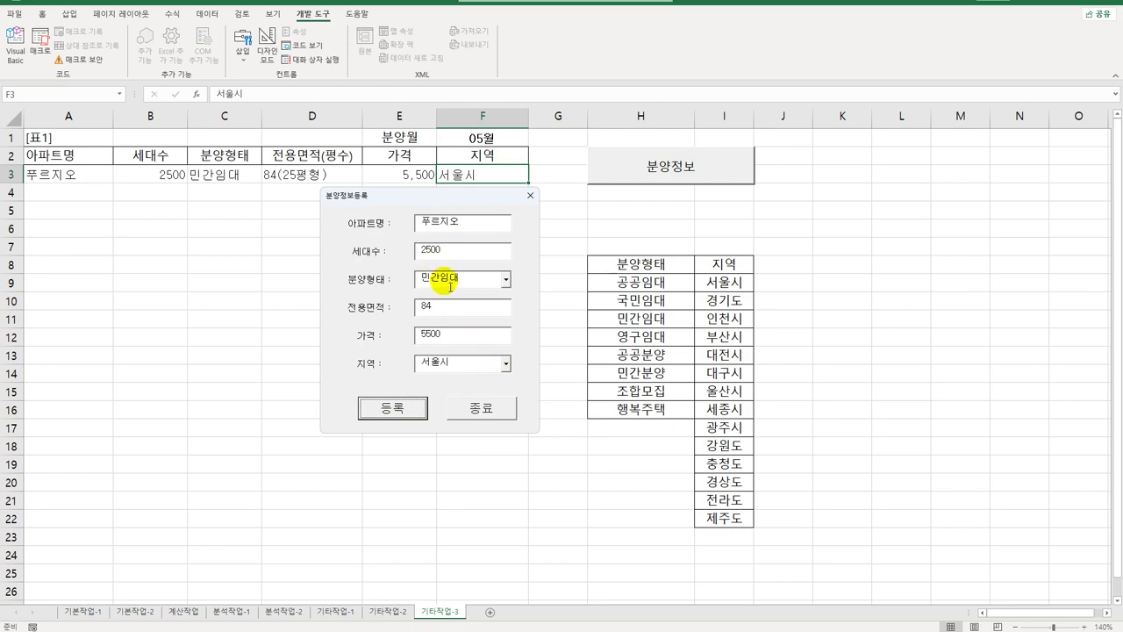
Move the form away from the registered row, close it with 종료 and check the month in cell F1.
left_click_drag(373, 254, 376, 238)
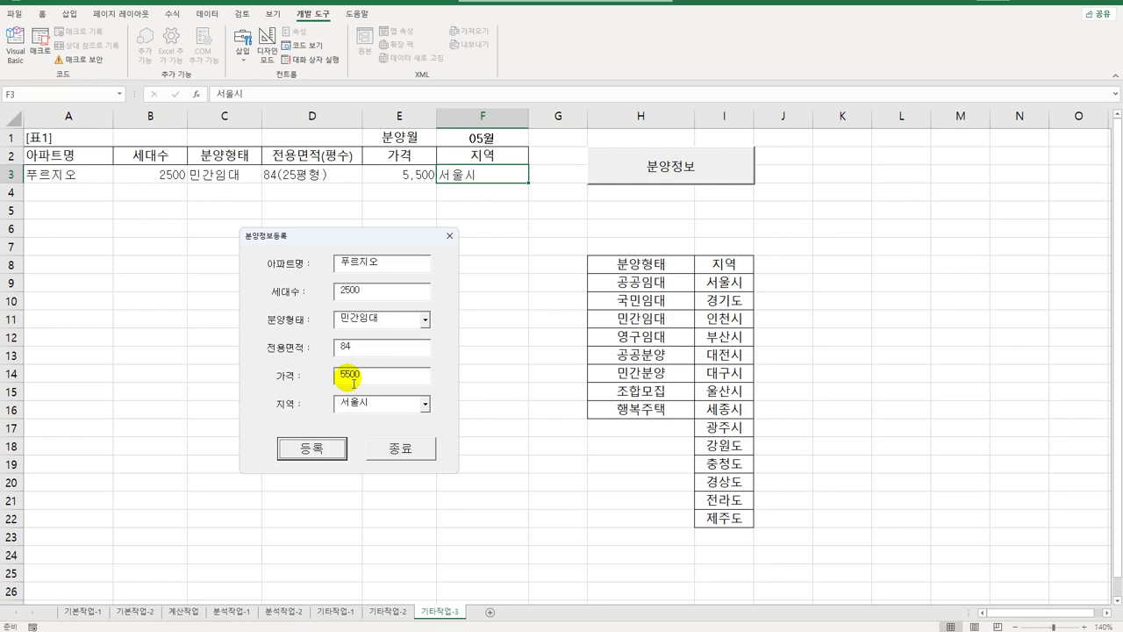
left_click(395, 449)
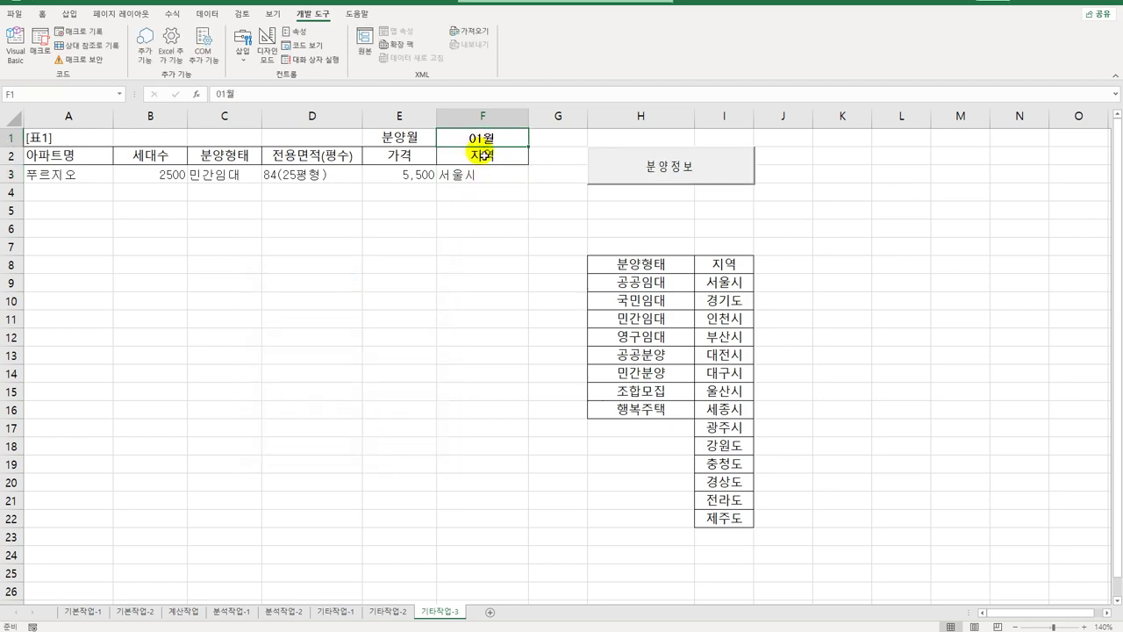
left_click(515, 268)
left_click(503, 145)
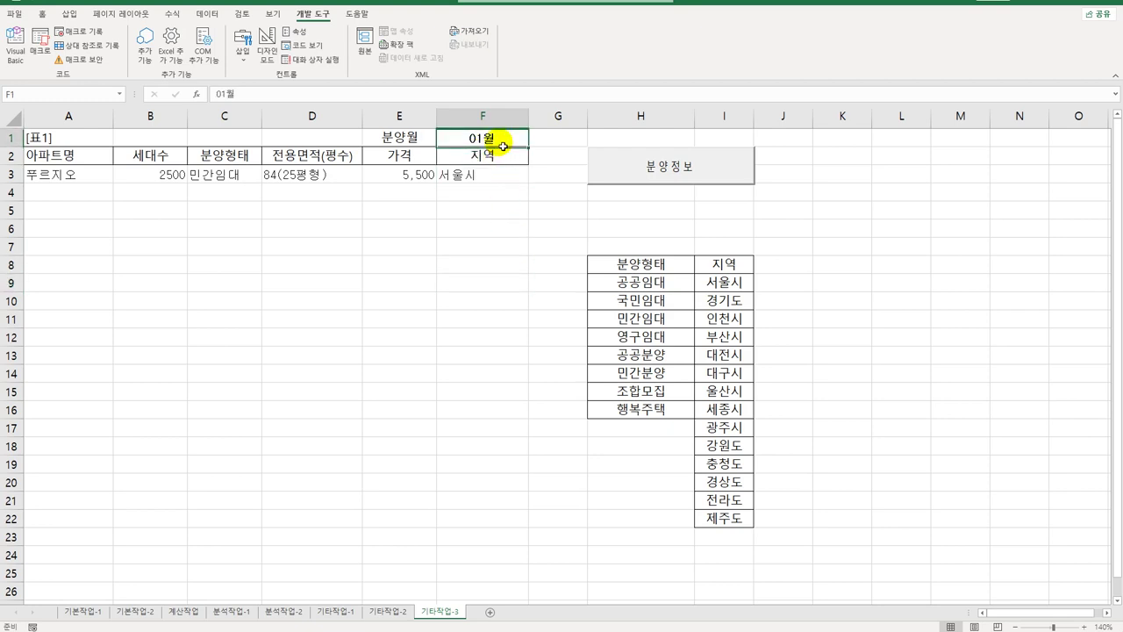
left_click(485, 274)
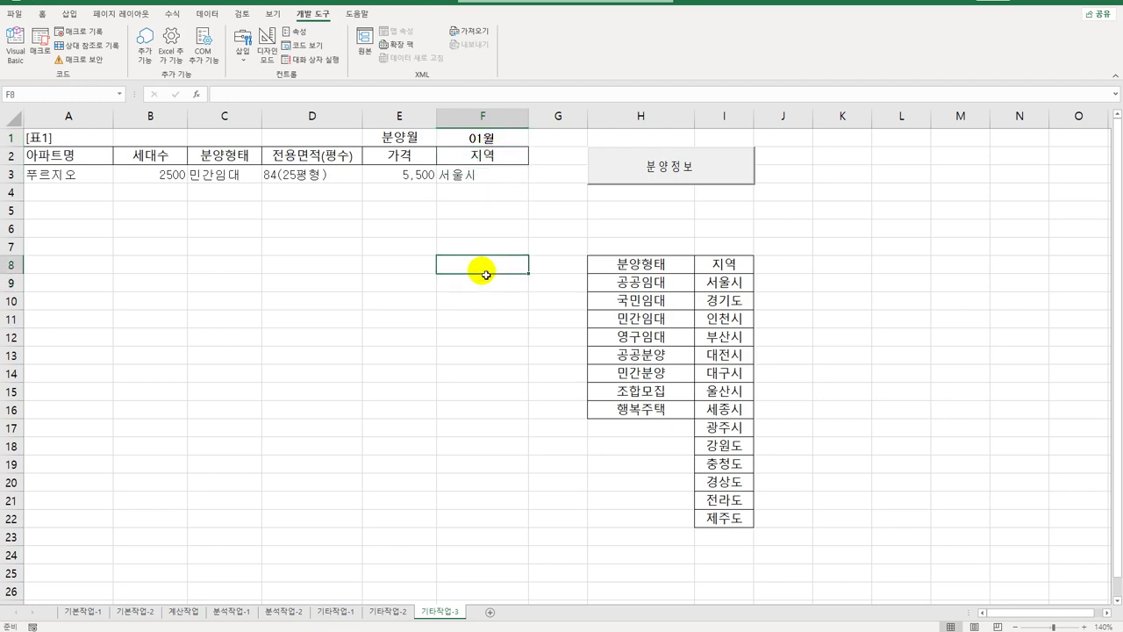